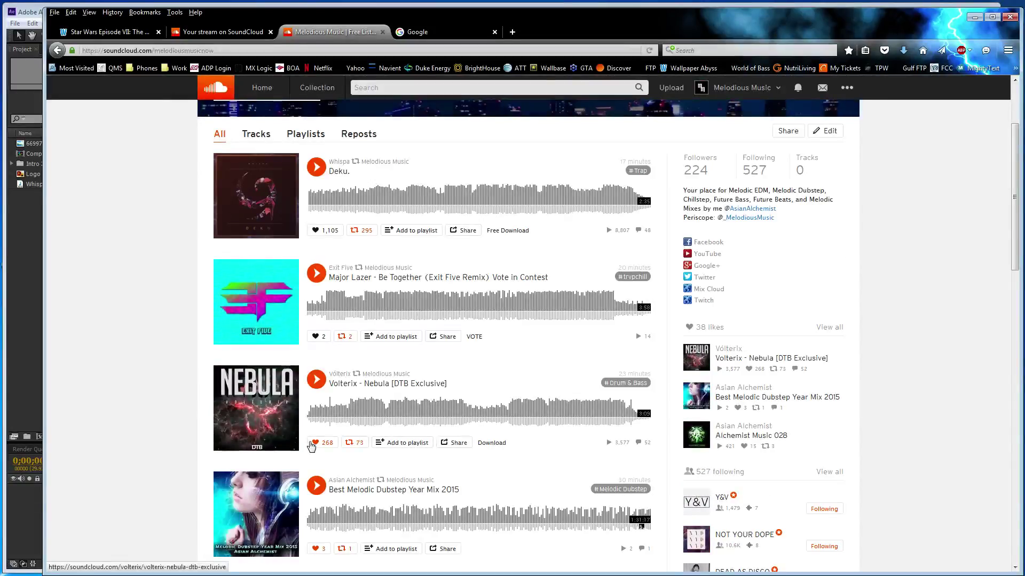
Play the Deku track on SoundCloud, then select Whispa - Deku.mp3 in the After Effects project.
left_click(318, 443)
left_click(316, 167)
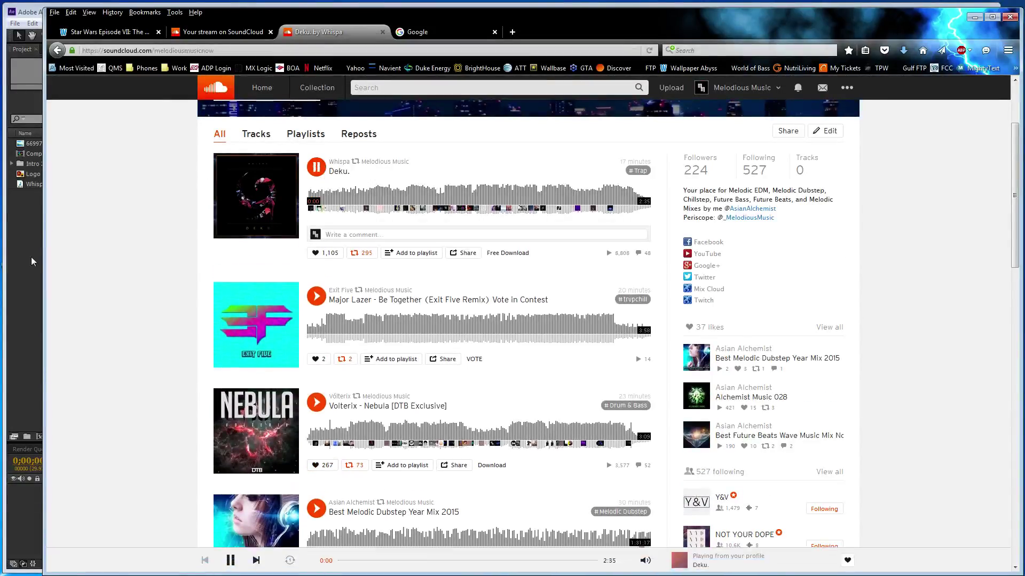
left_click(22, 271)
left_click(66, 184)
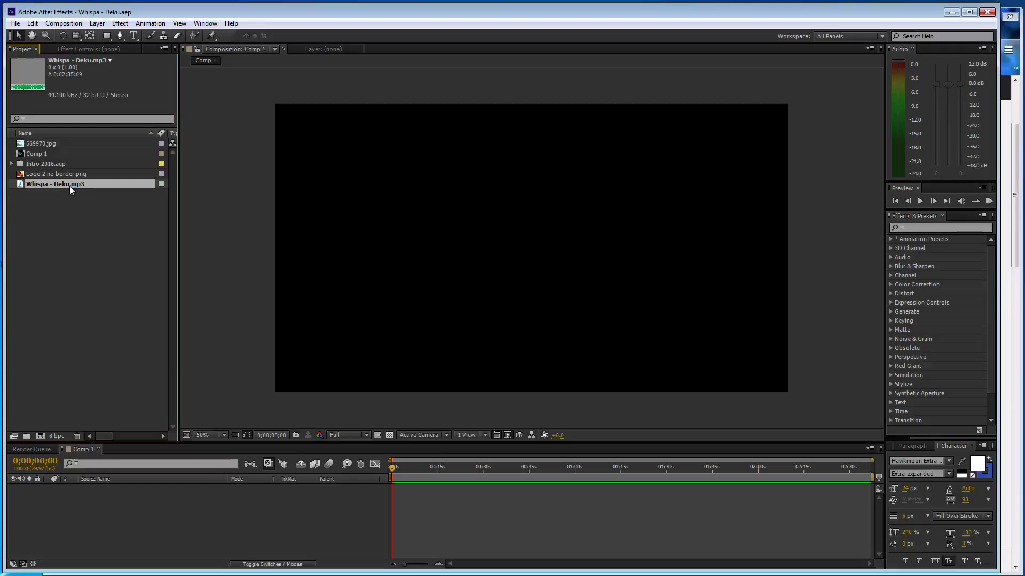
Add Whispa - Deku.mp3 and the 669970.jpg artwork to Comp 1 as layers.
left_click_drag(63, 184, 110, 507)
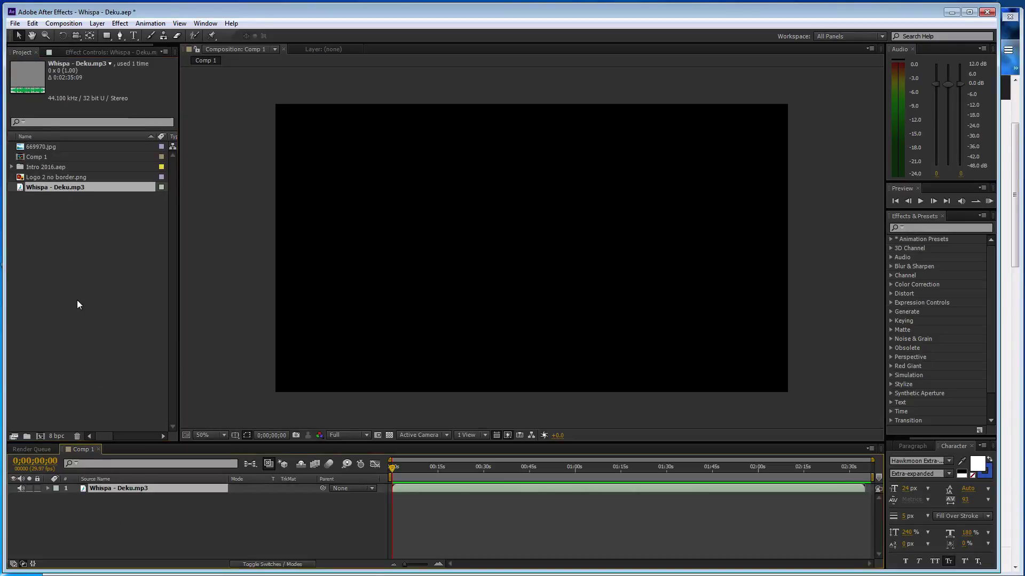
left_click(56, 147)
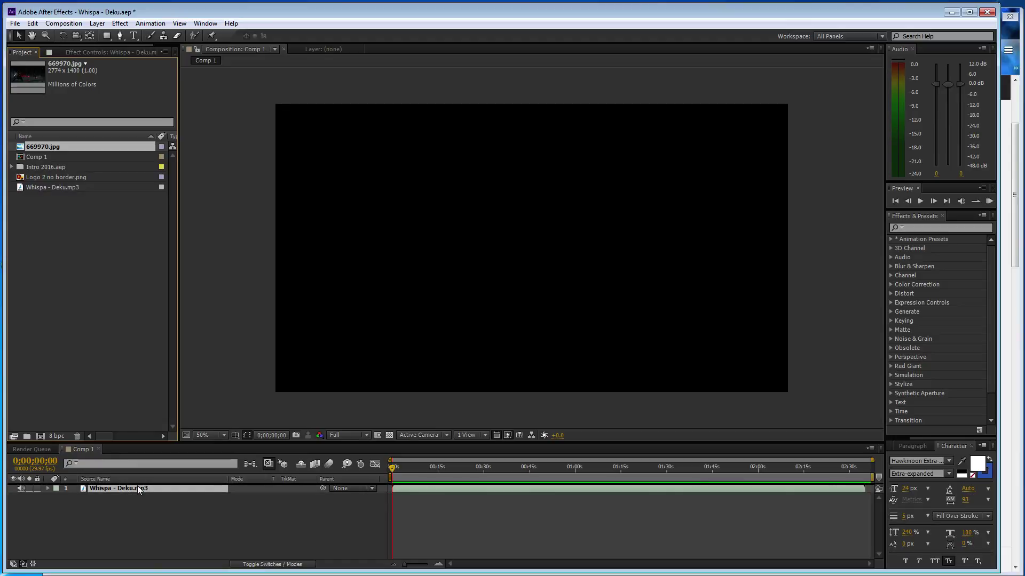
left_click_drag(119, 454, 137, 485)
Scale and reposition the 669970.jpg artwork to fill the frame, then save the project.
key("comma")
key("comma")
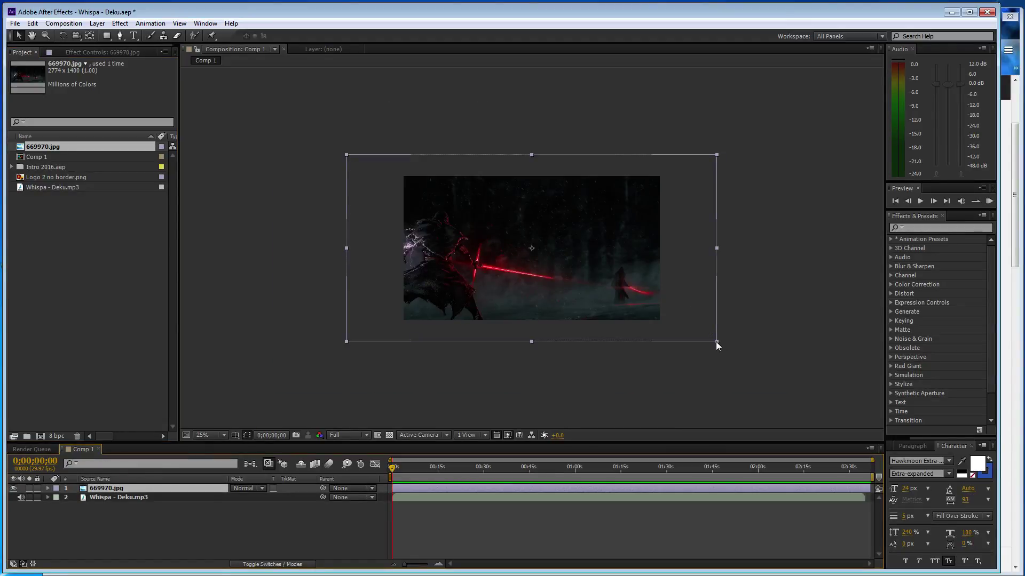
mouse_move(715, 342)
left_mouse_down()
mouse_move(671, 327)
mouse_move(681, 327)
left_mouse_up()
key("period")
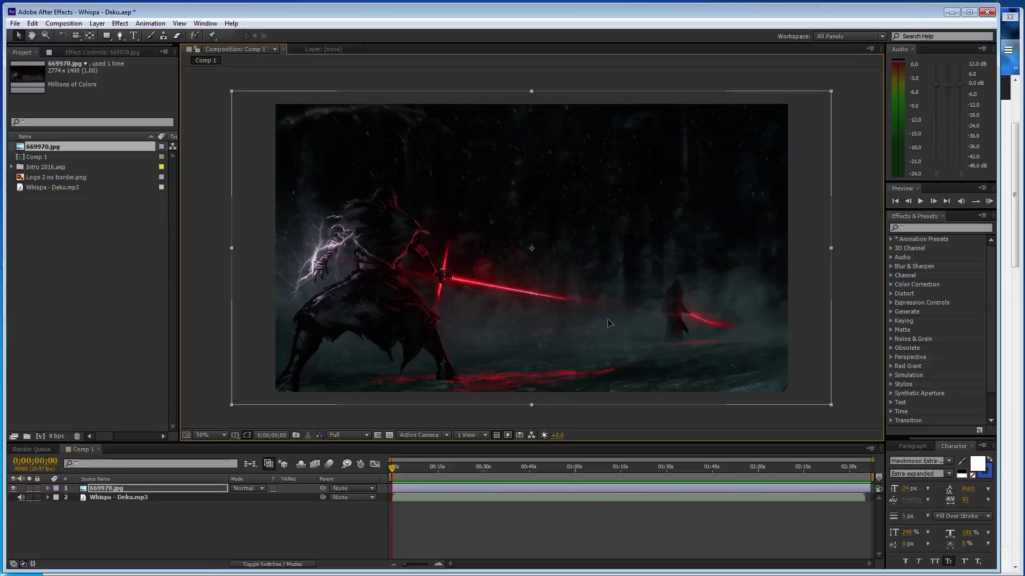
left_click_drag(608, 320, 648, 314)
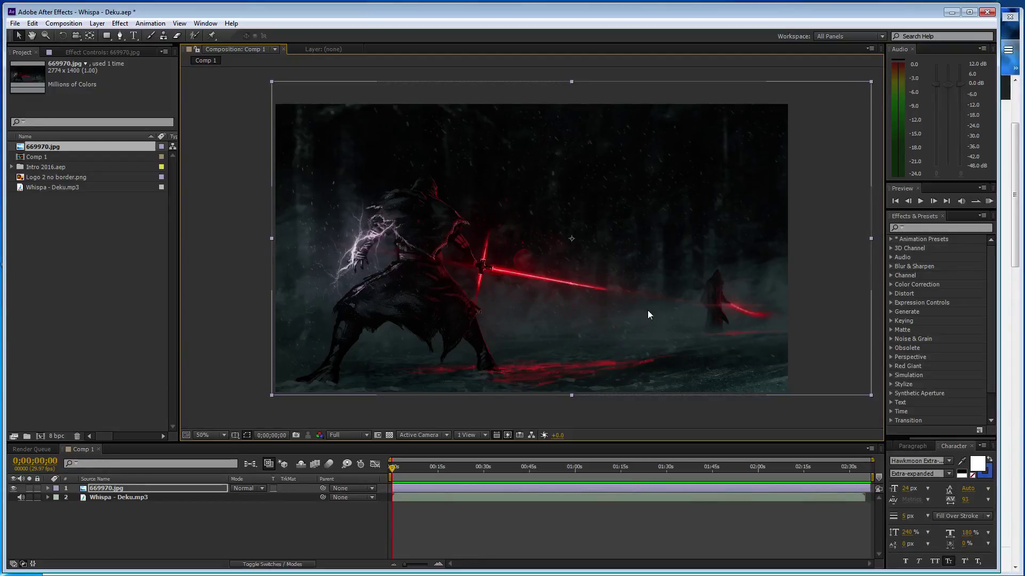
left_click(206, 277)
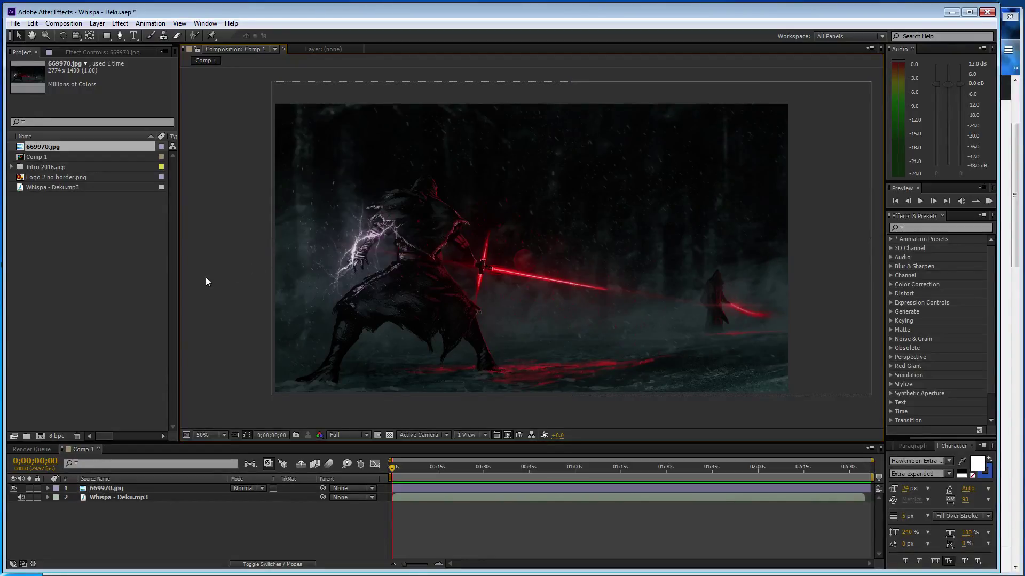
key("ctrl+s")
Add Logo 2 no border.png to Comp 1, shrink it, and move it to the top-left.
left_click(53, 177)
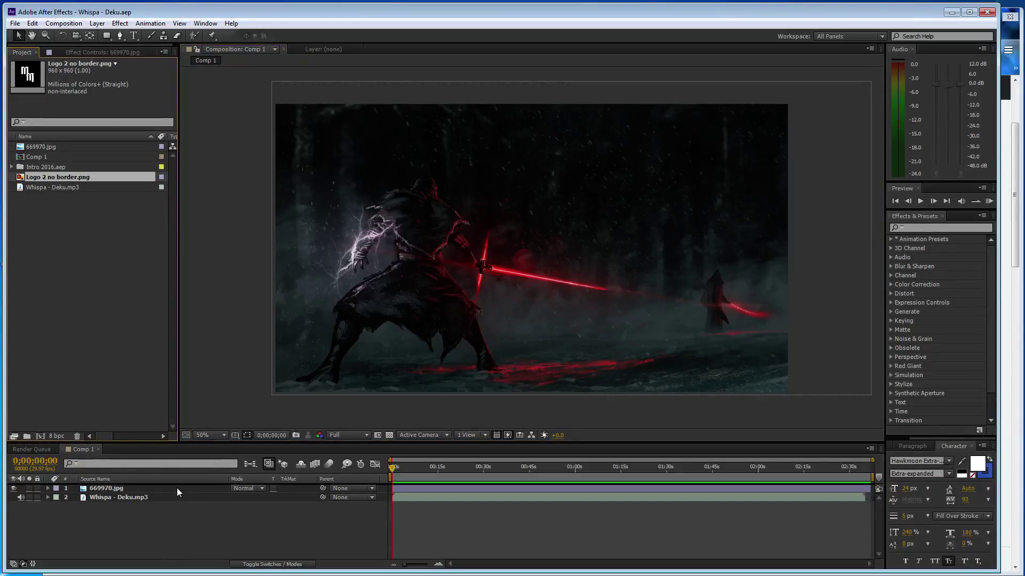
left_click_drag(149, 455, 177, 487)
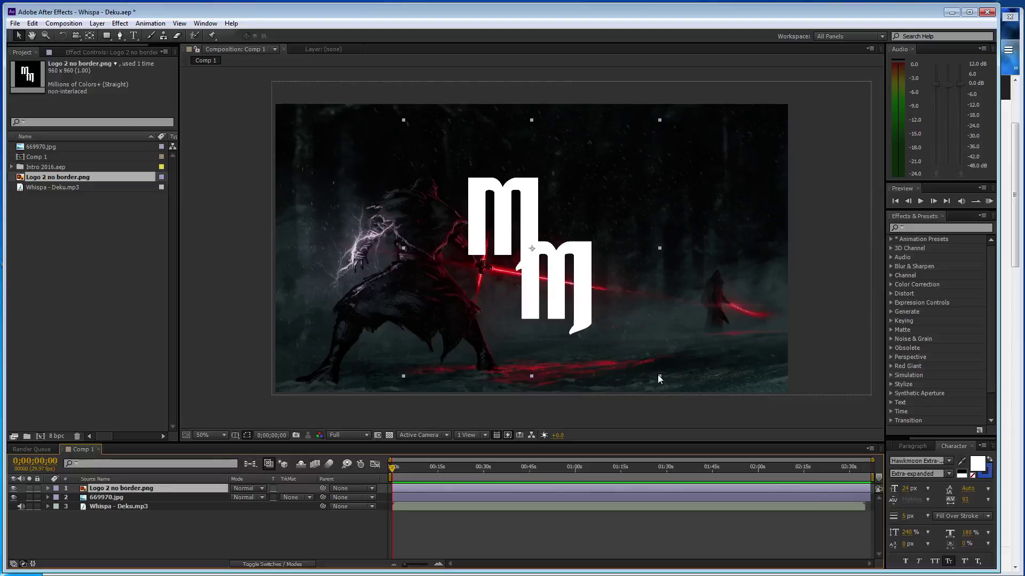
left_click_drag(659, 375, 537, 257)
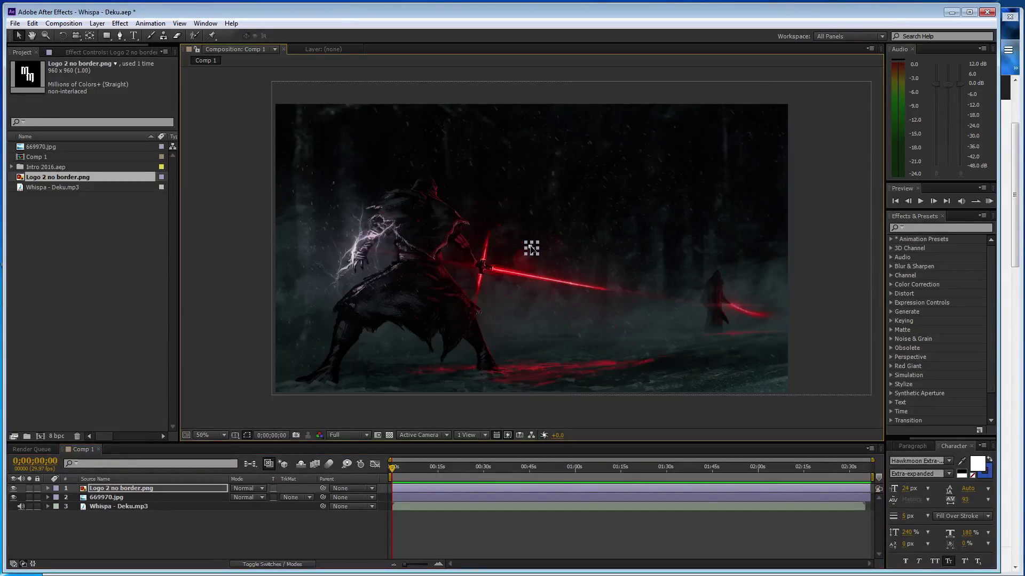
left_click_drag(532, 249, 284, 112)
left_click(233, 132)
Zoom in to nudge the logo slightly in from the corner edge, then zoom back out.
key("period")
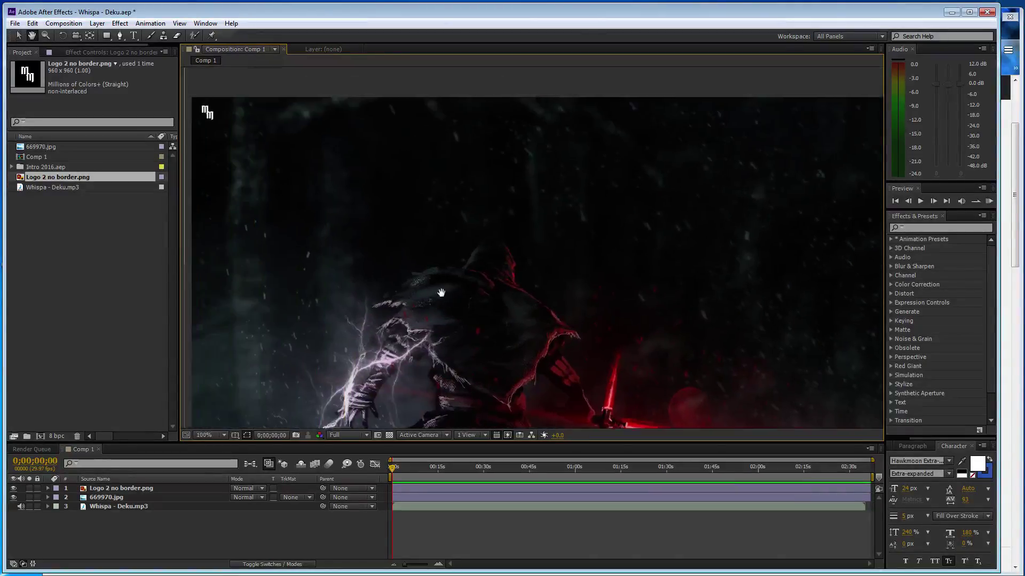
left_click_drag(267, 161, 298, 156)
key("v")
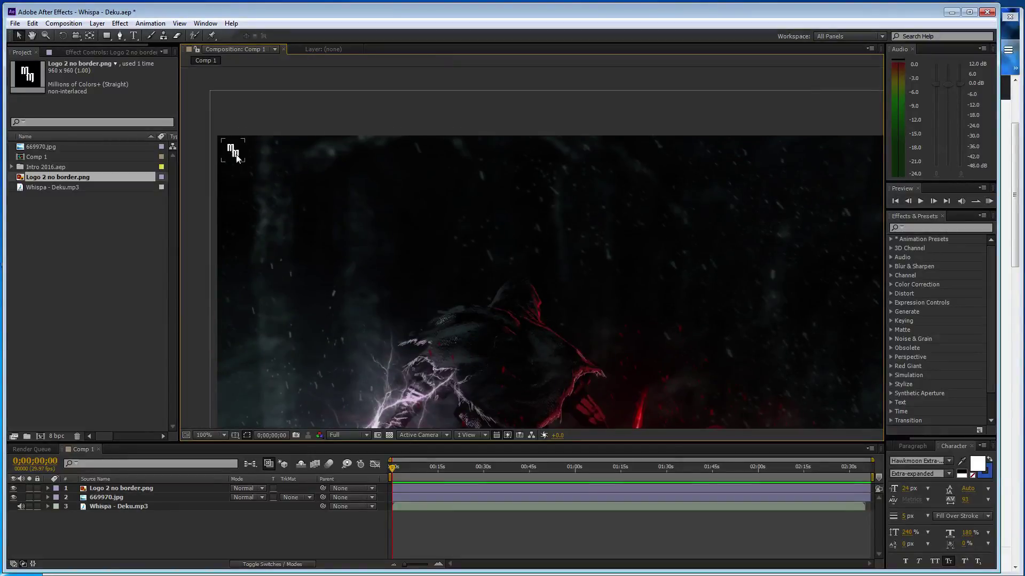
left_click_drag(233, 152, 244, 165)
left_click(191, 194)
left_click(240, 165)
left_click(196, 197)
scroll(530, 290, "down", 2)
key("h")
left_click_drag(657, 358, 517, 258)
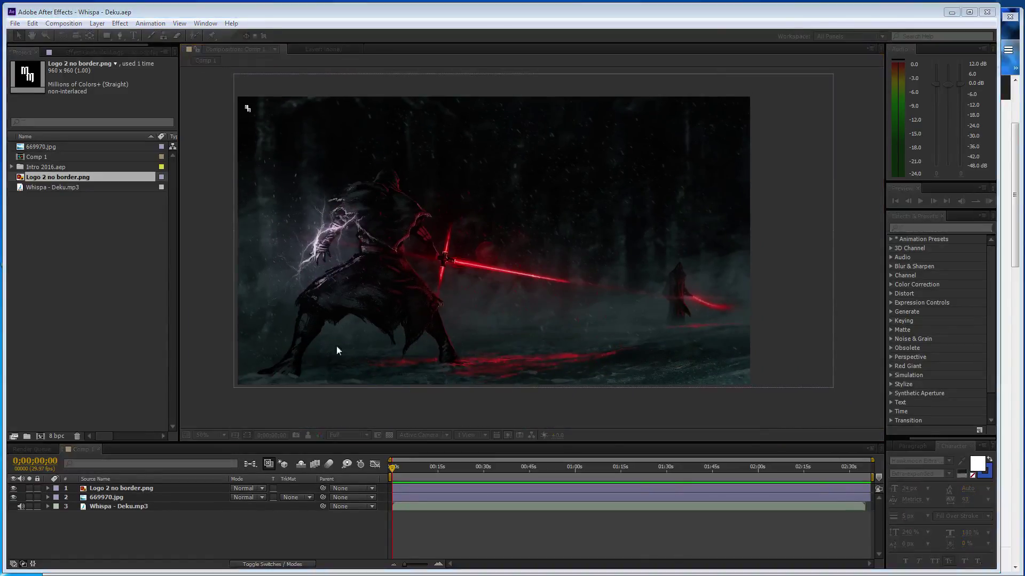
Create a comp-sized black solid named Eq.
key("ctrl+y")
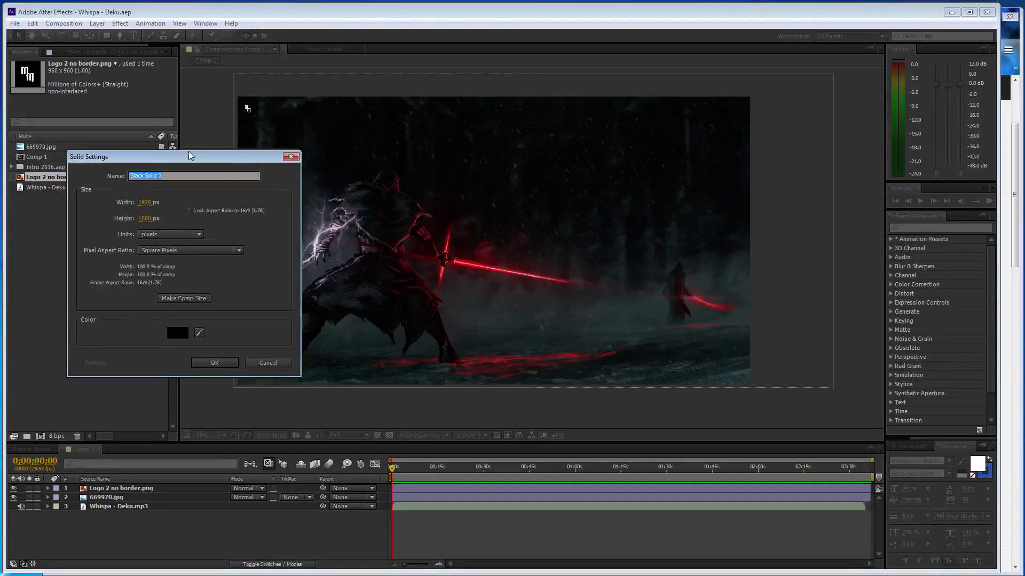
type("Eq")
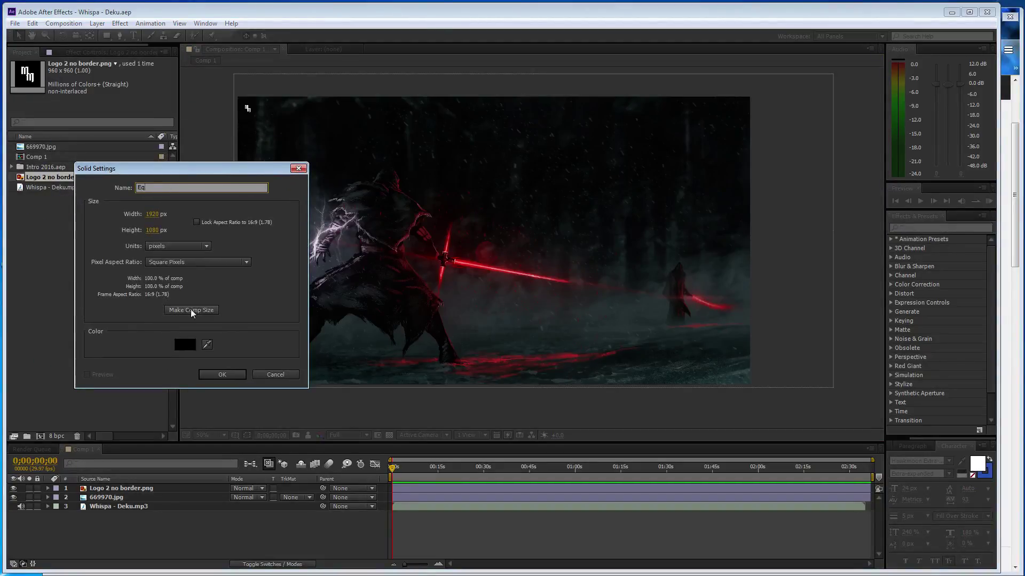
left_click(213, 375)
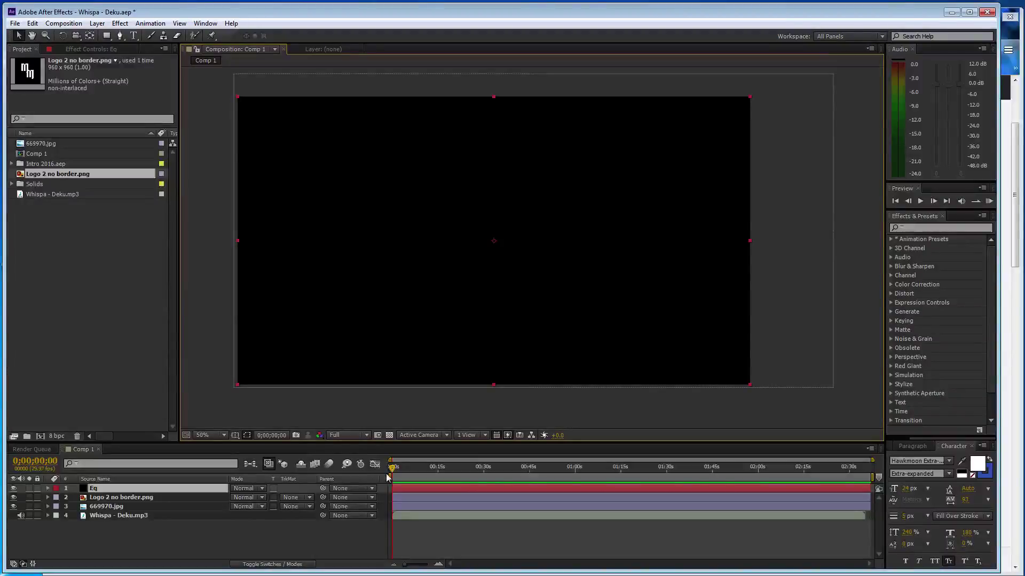
Apply Generate > Audio Spectrum to Eq with Whispa - Deku.mp3 as the audio layer.
left_click(120, 23)
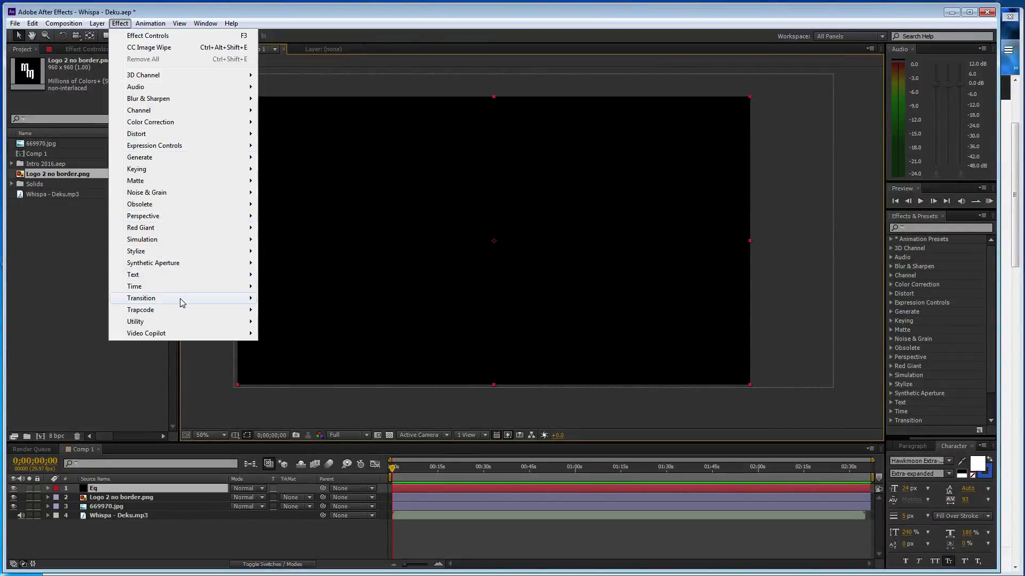
mouse_move(248, 169)
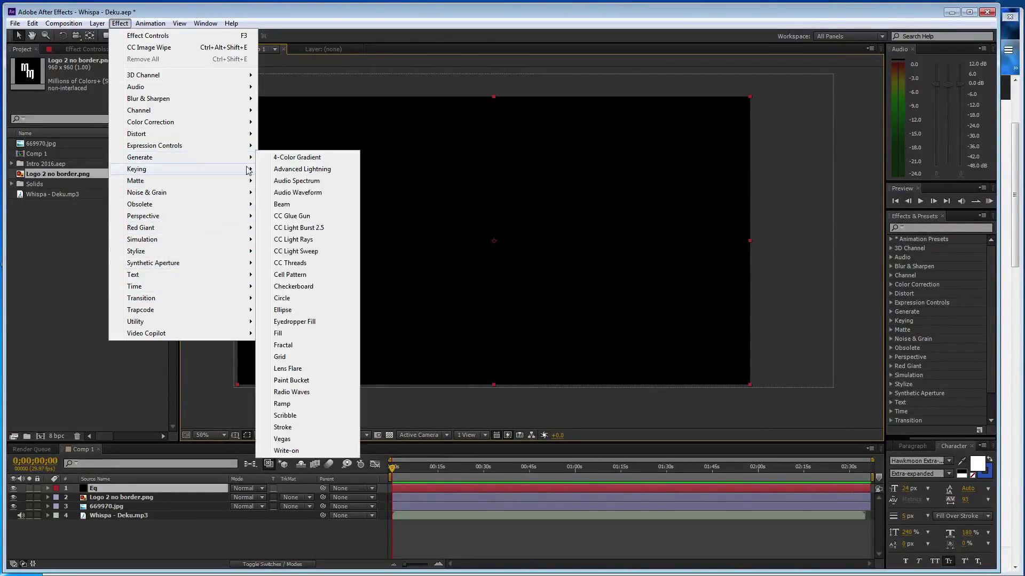
left_click(301, 181)
left_click(150, 87)
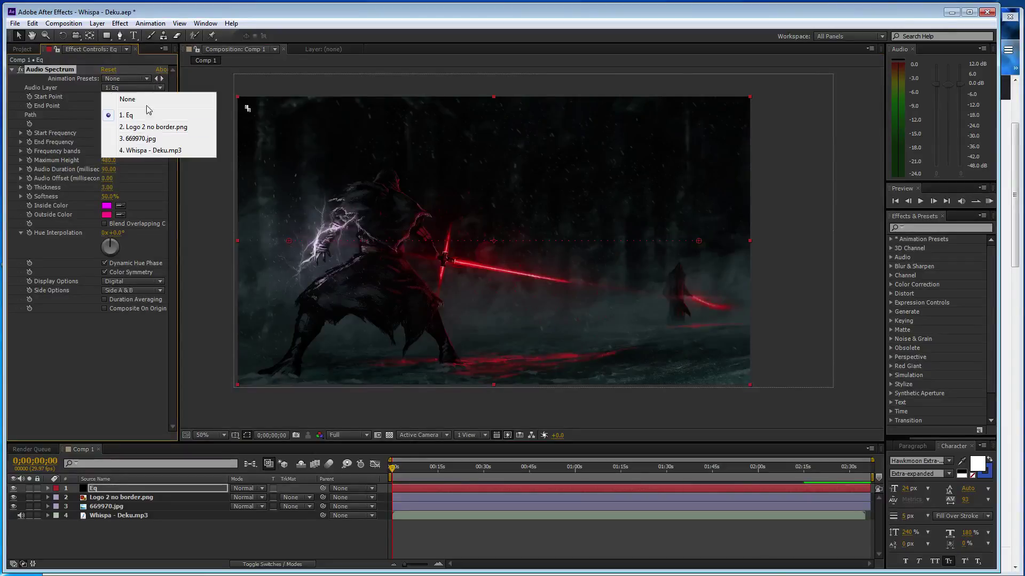
left_click(150, 150)
Draw a two-point Pen mask from the saber's hilt to its tip.
key("period")
key("period")
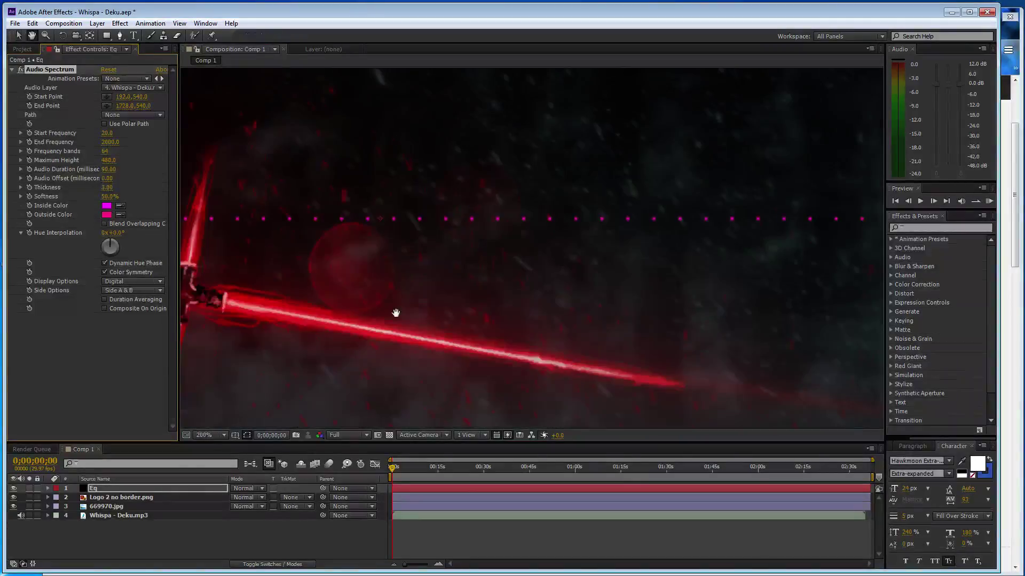
left_click_drag(396, 313, 454, 233)
key("g")
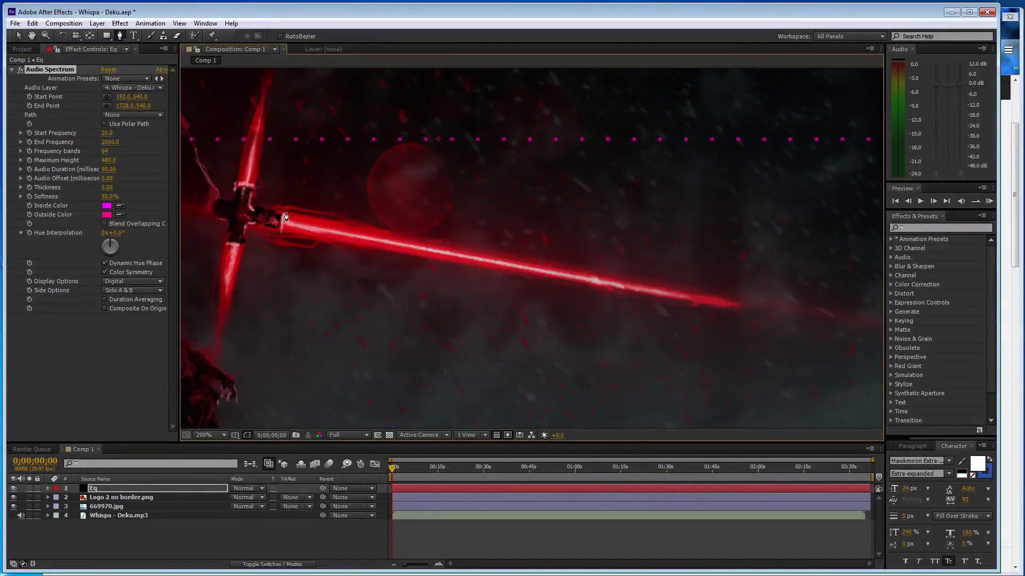
left_click(285, 213)
left_click(732, 302)
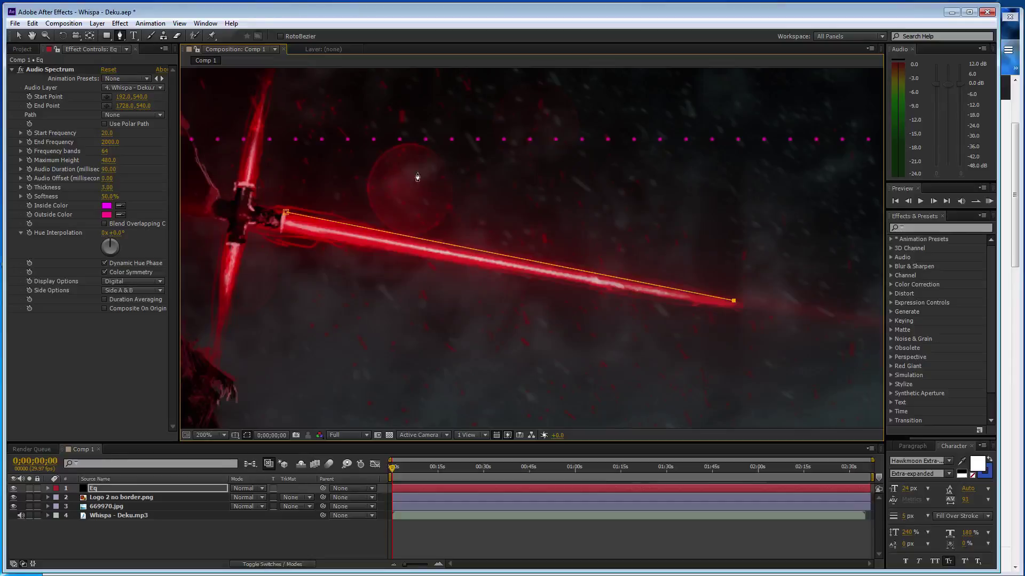
Set the spectrum Path to Mask 1 and eyedrop the saber's deep red as Inside Color.
left_click(136, 116)
left_click(142, 140)
left_click(120, 206)
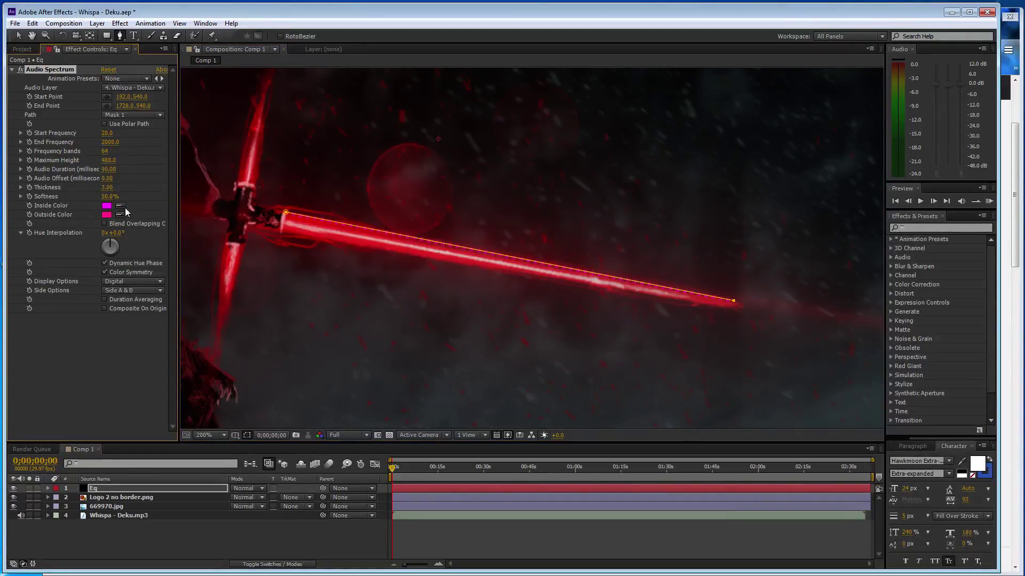
left_click(303, 221)
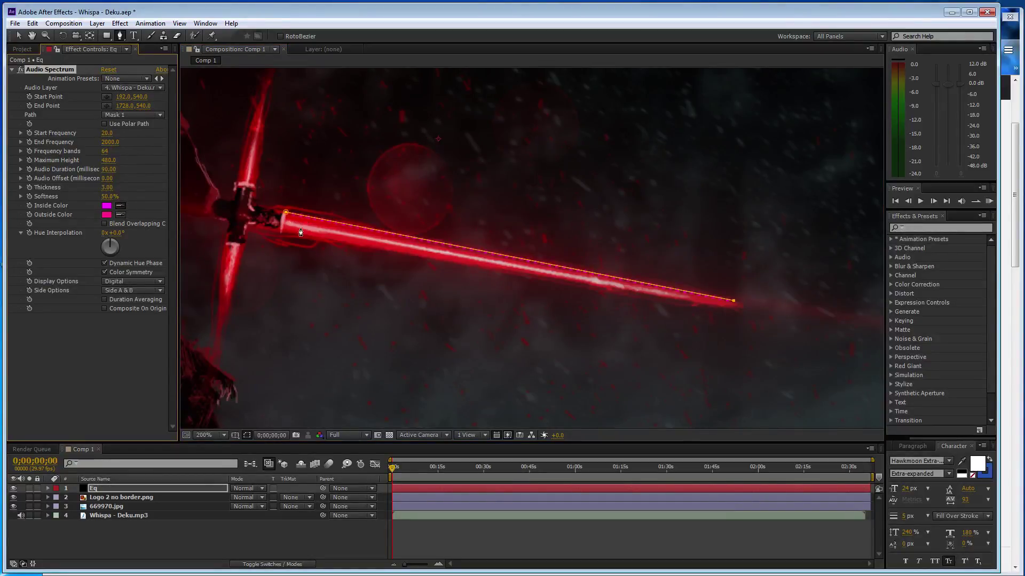
left_click(119, 206)
left_click(354, 232)
left_click(351, 232)
Set Start Frequency 600, End Frequency 1300, and 2000 frequency bands.
left_click(107, 133)
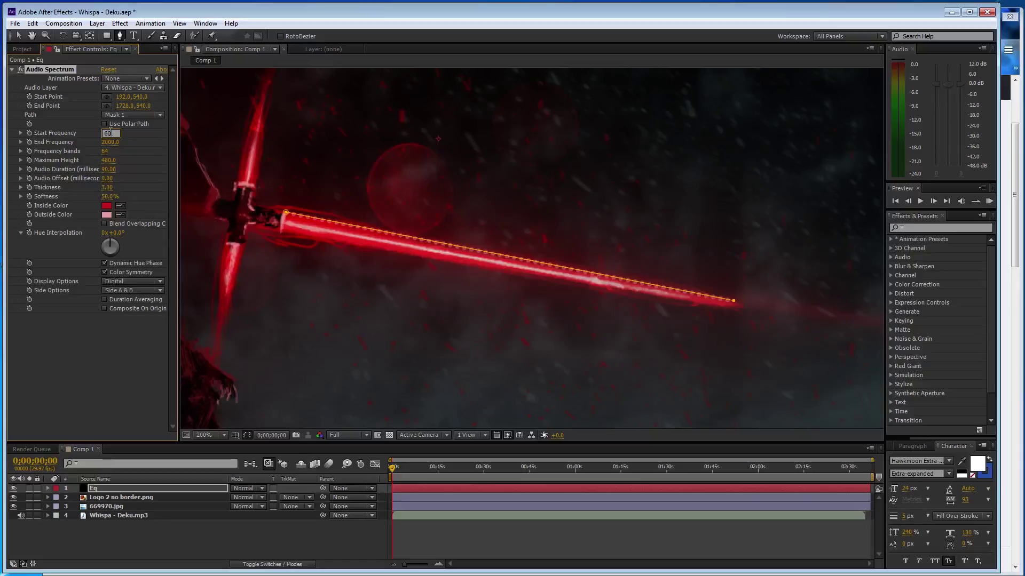
key("Tab")
type("1300")
key("Tab")
type("2000")
key("Return")
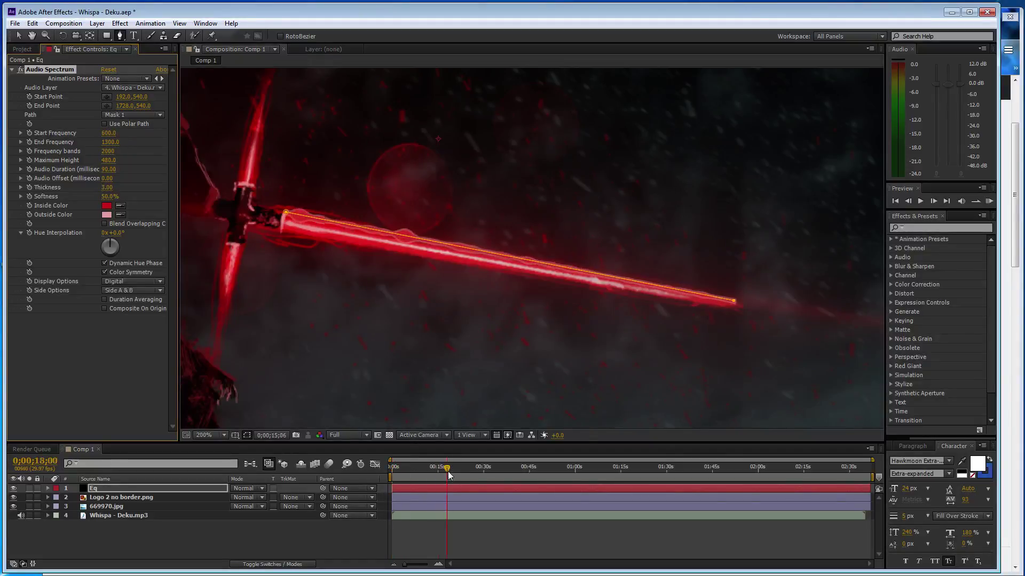
Match Outside Color to the inside red and set Side Options to Side A.
left_click_drag(392, 469, 460, 468)
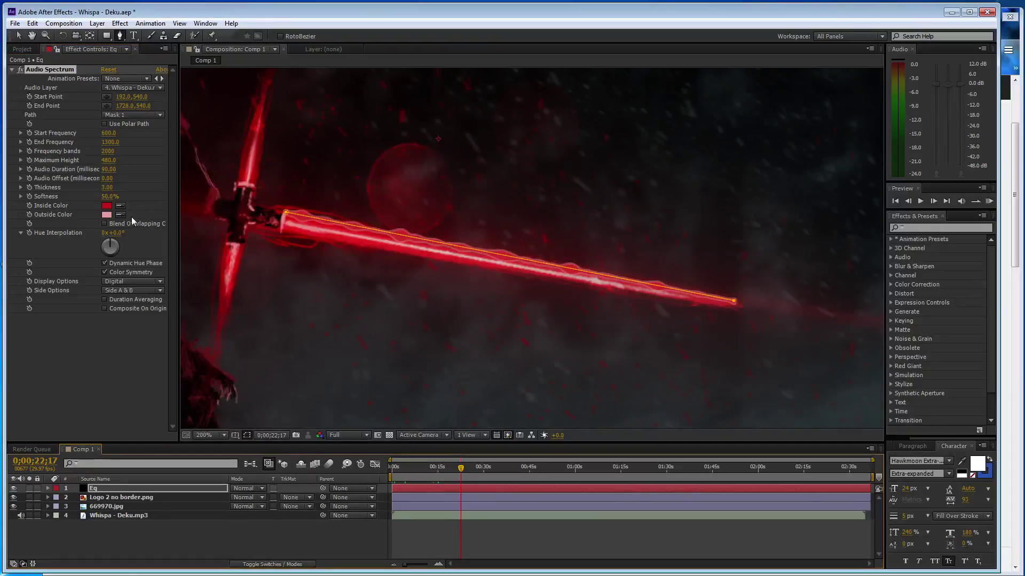
left_click(109, 206)
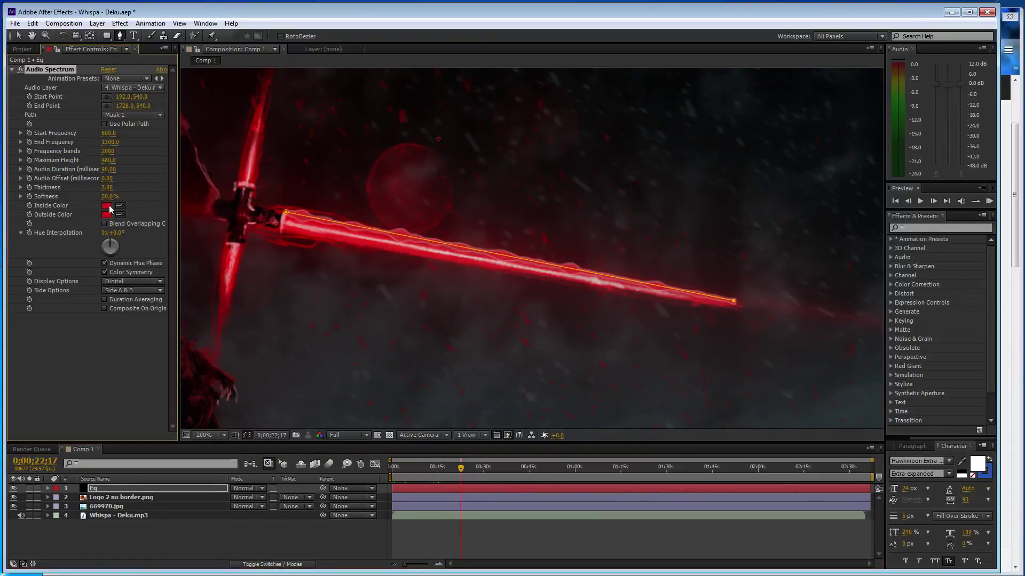
left_click(125, 291)
left_click(135, 301)
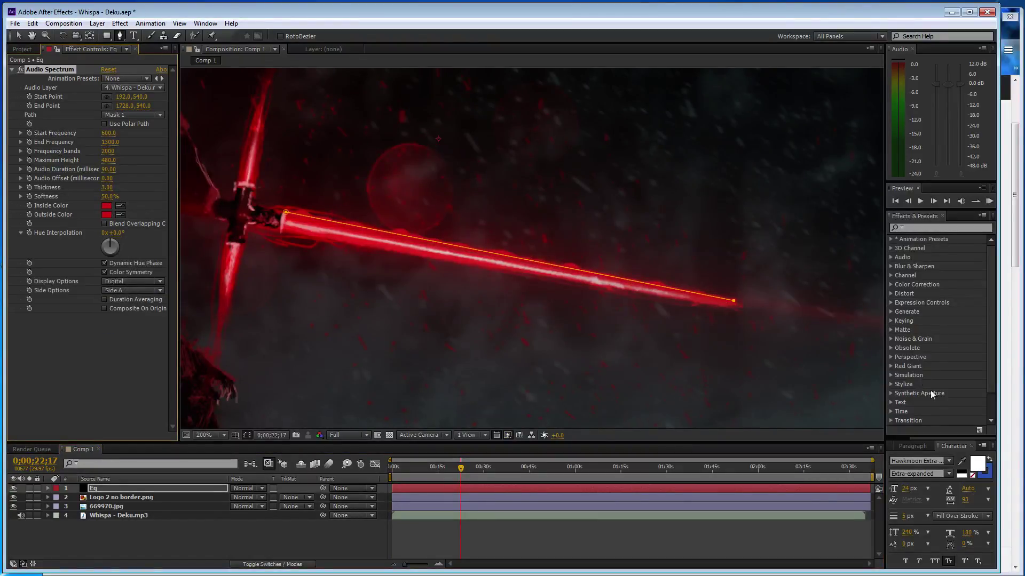
left_click(919, 228)
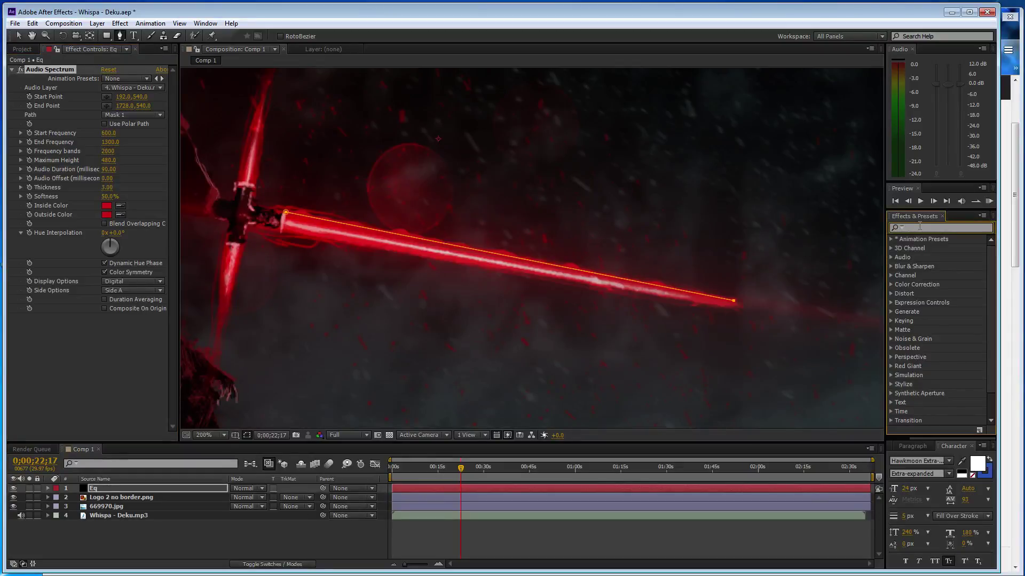
Apply Glow to the Eq layer and widen its Glow Radius.
type("glow")
left_click(920, 421)
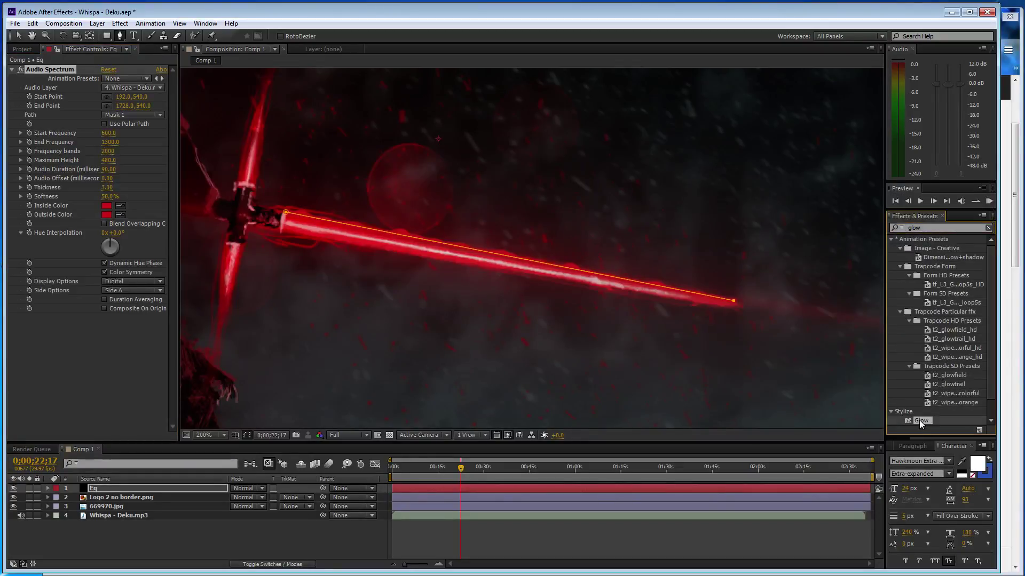
double_click(920, 422)
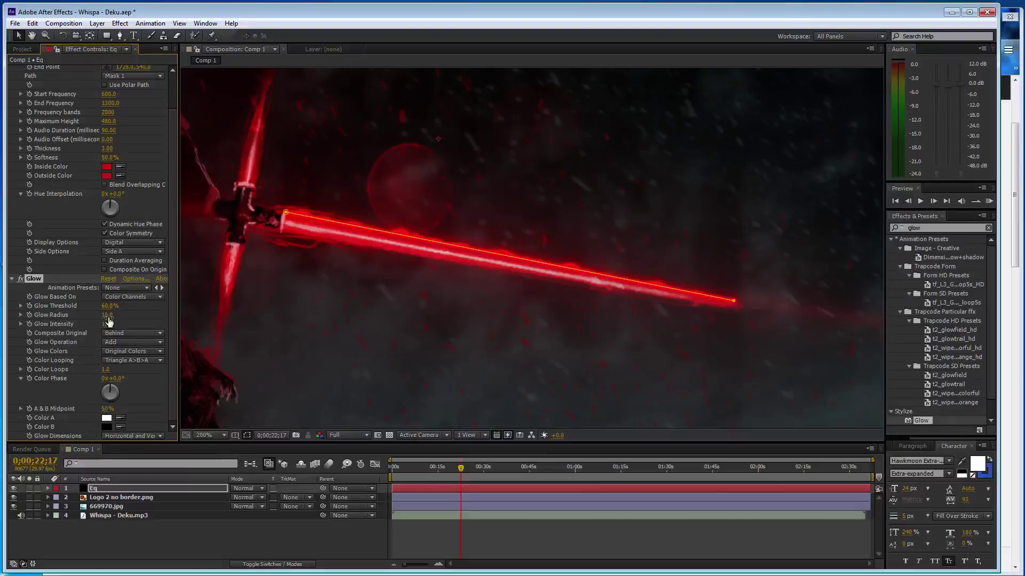
left_click_drag(107, 316, 114, 315)
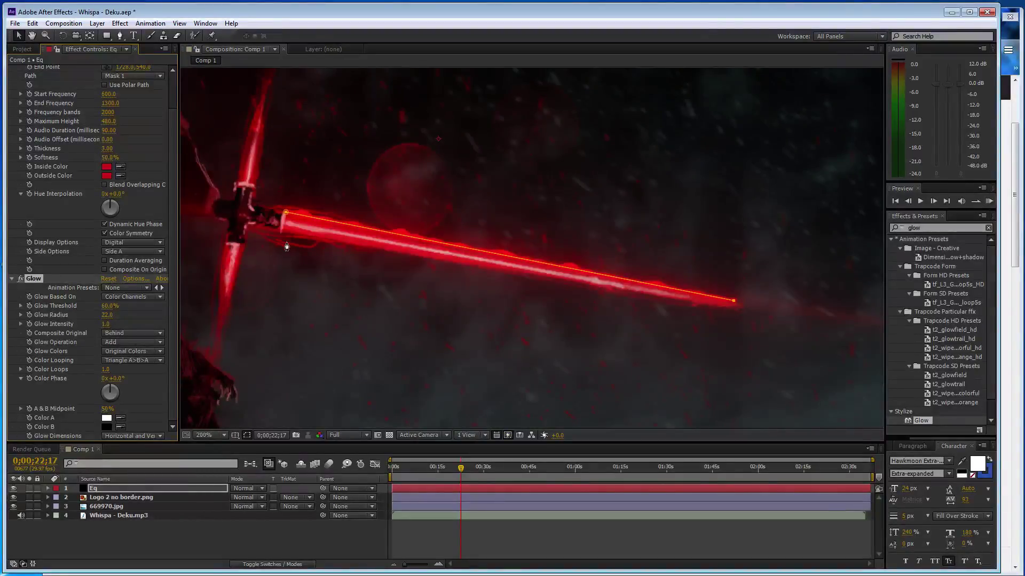
Draw Mask 2 along the saber beam from hilt to tip, adjusting both end points.
key("g")
left_click(283, 233)
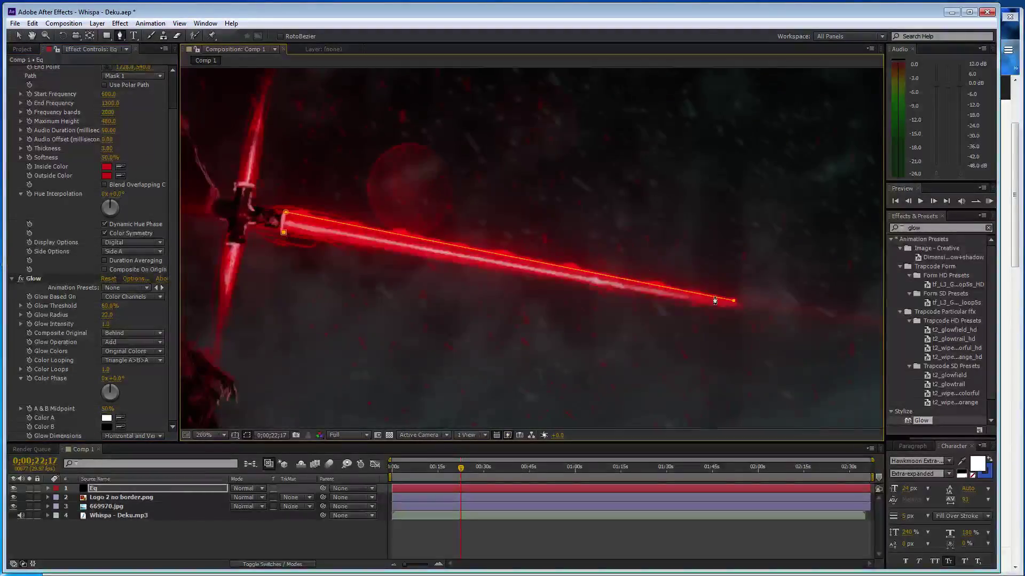
left_click(726, 310)
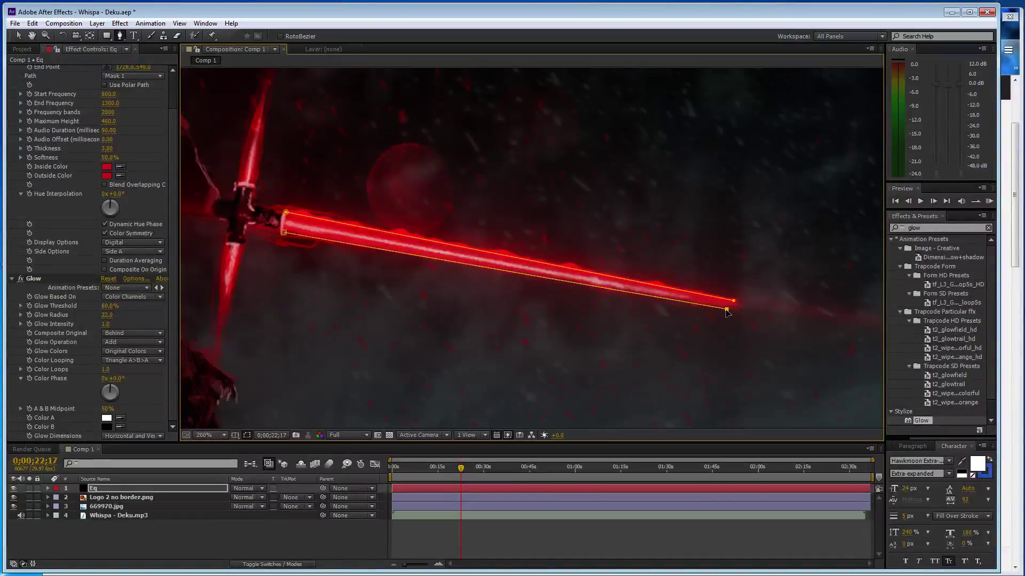
left_click_drag(726, 311, 732, 310)
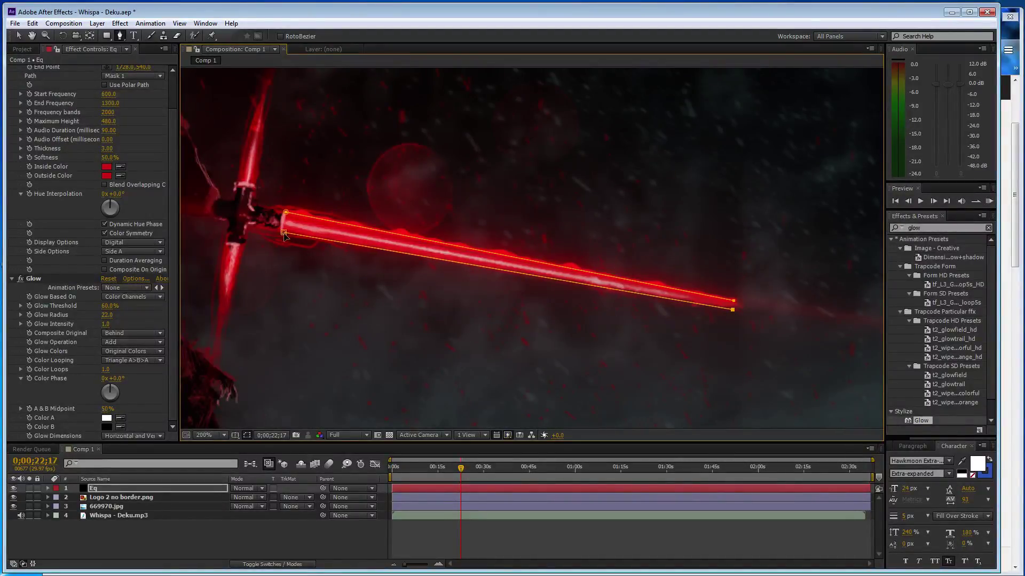
key("v")
left_click_drag(284, 232, 282, 231)
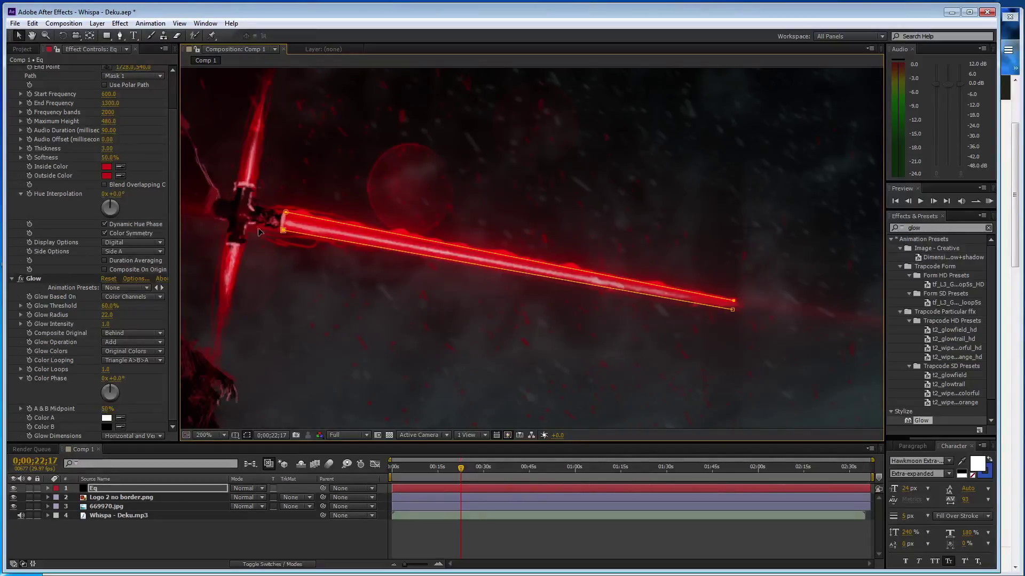
Set Audio Spectrum 2 to follow Mask 2 on Side B.
scroll(83, 118, "up", 2)
left_click(53, 69)
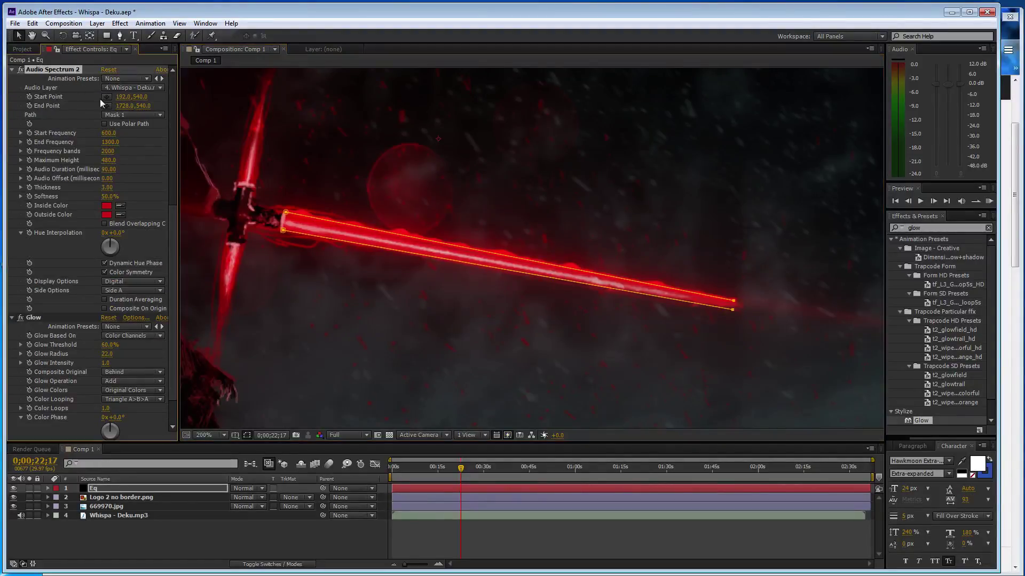
left_click(124, 115)
left_click(131, 151)
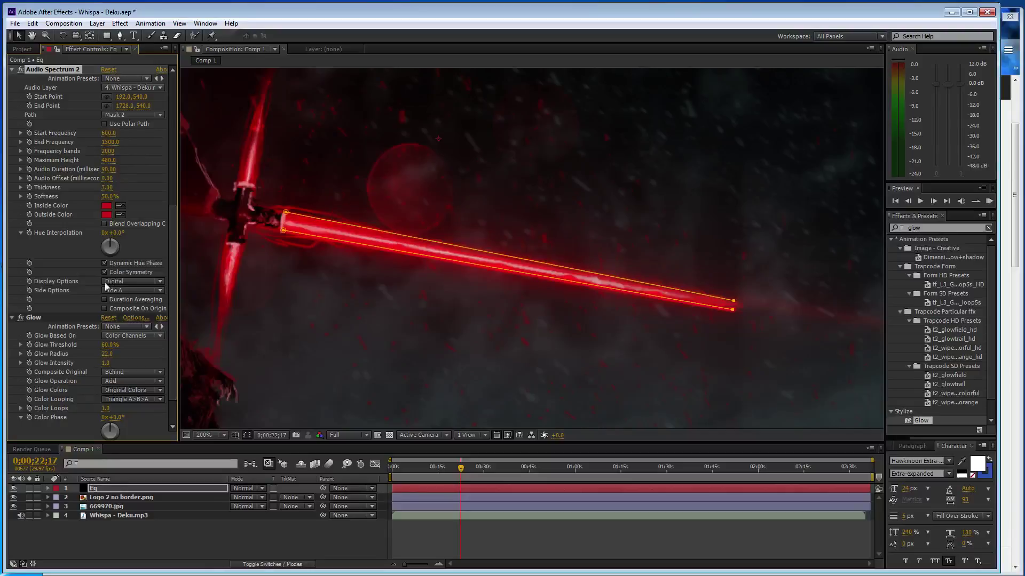
left_click(132, 290)
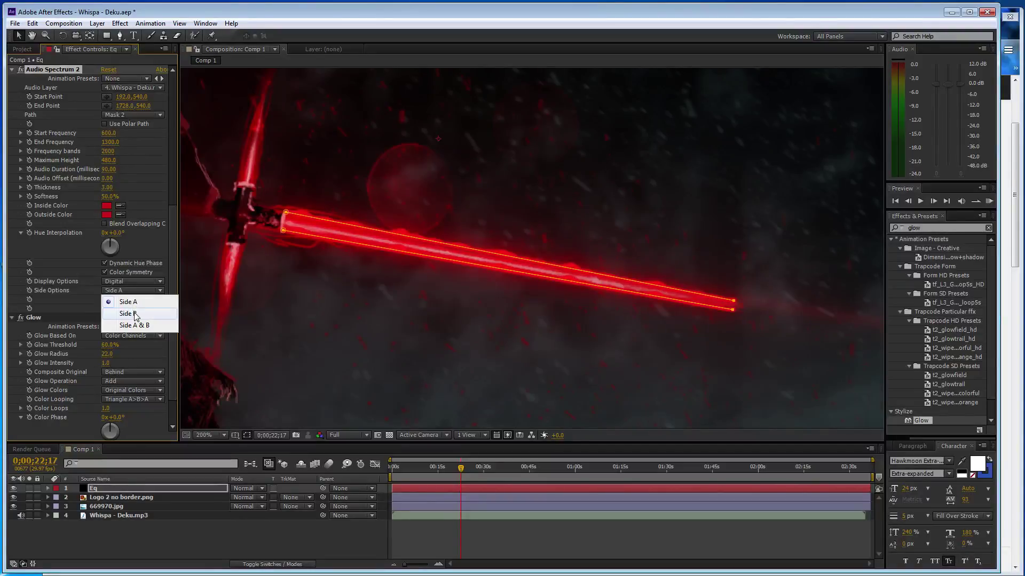
left_click(134, 314)
key("comma")
scroll(278, 301, "down", 2)
scroll(278, 301, "up", 1)
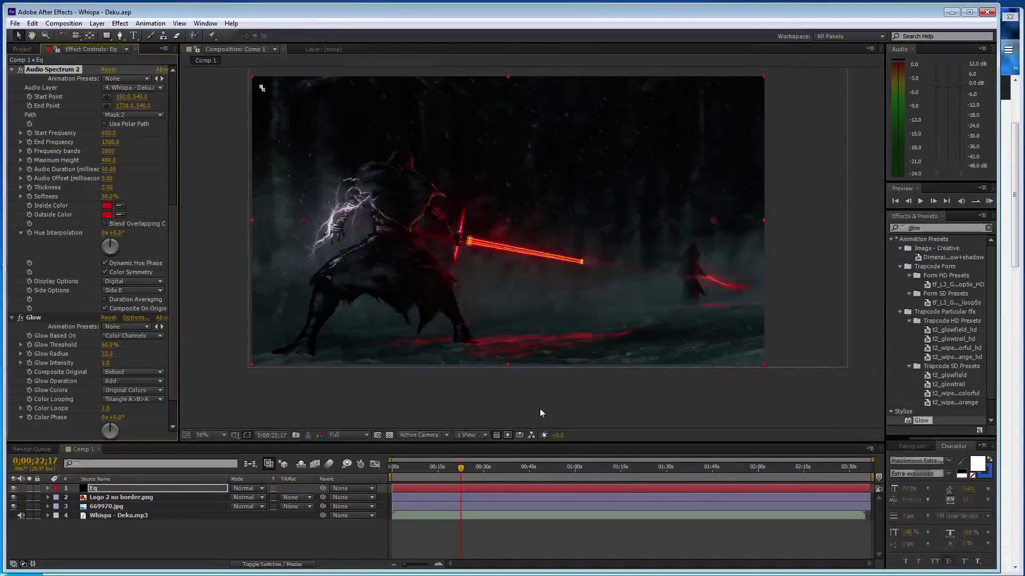
Move the current time to 0;00;30;29 and start the work area near 0;27.
left_click_drag(460, 471, 486, 467)
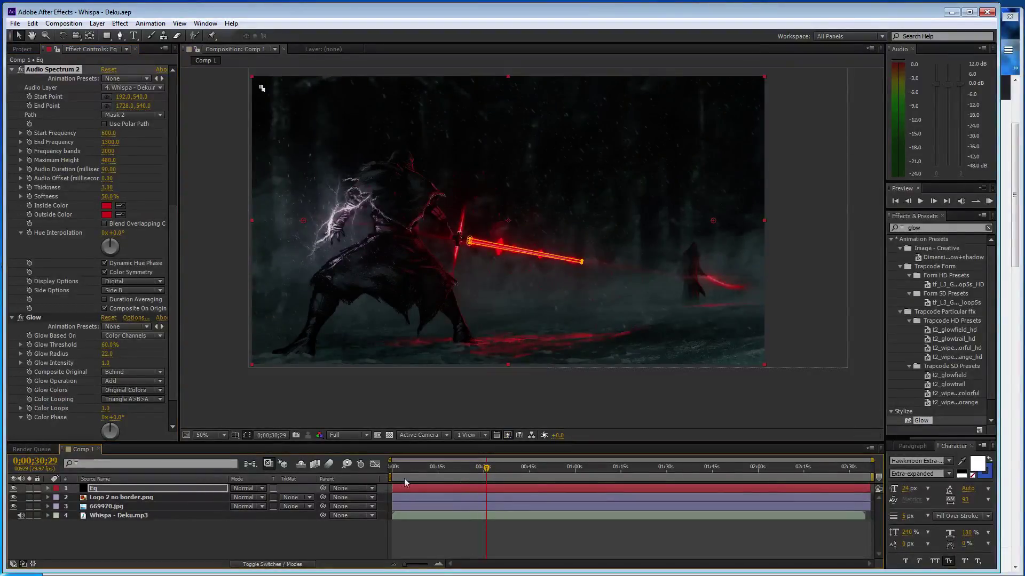
left_click_drag(388, 478, 473, 477)
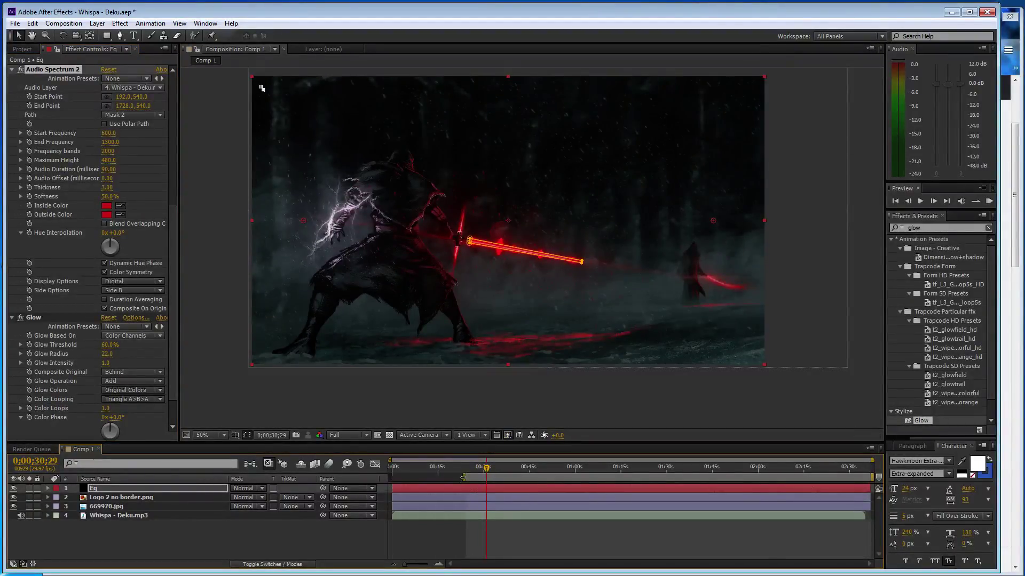
left_click(217, 336)
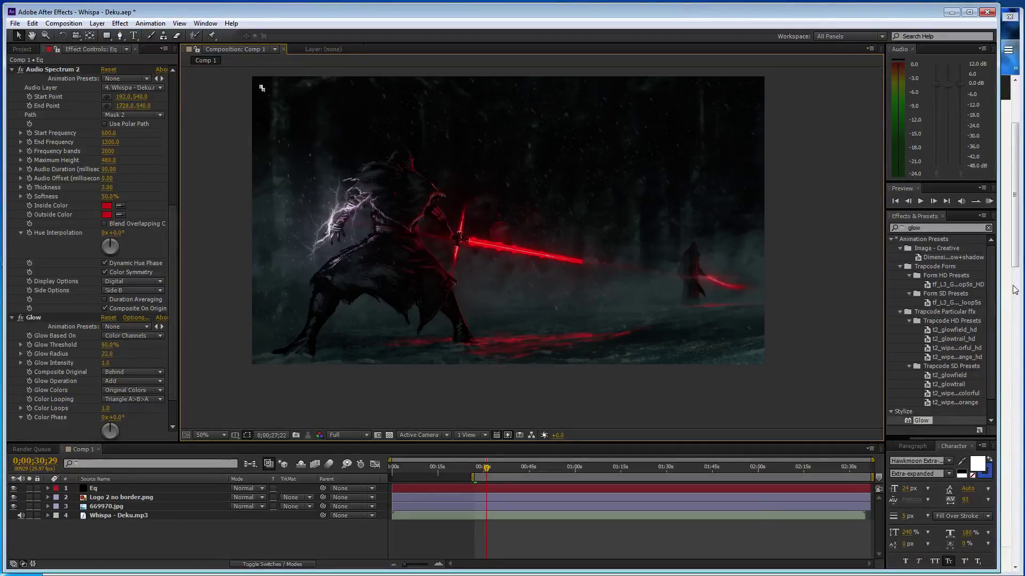
Pause Deku on SoundCloud, play Volterix - Nebula, and return to After Effects.
left_click(1016, 248)
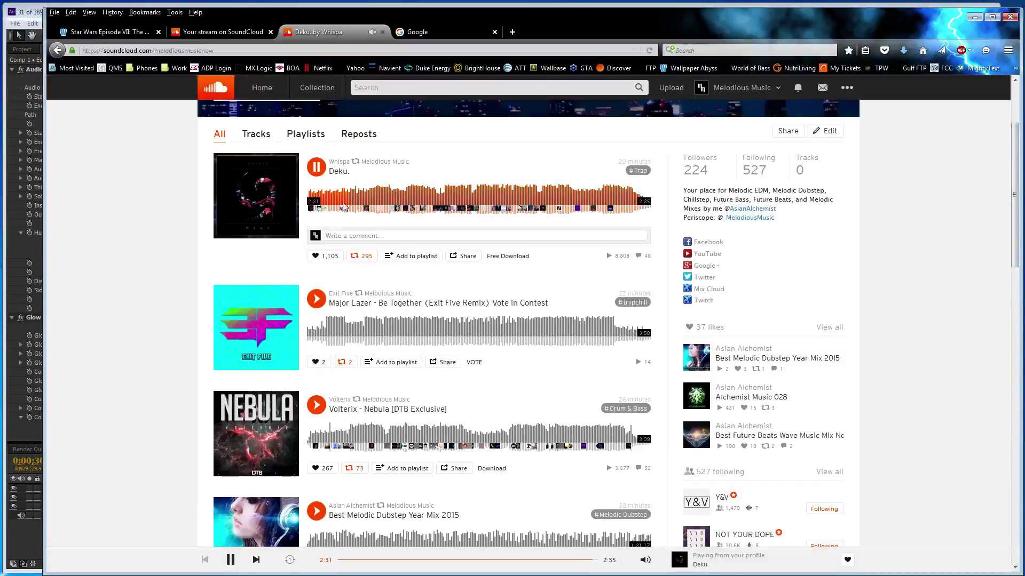
left_click(316, 167)
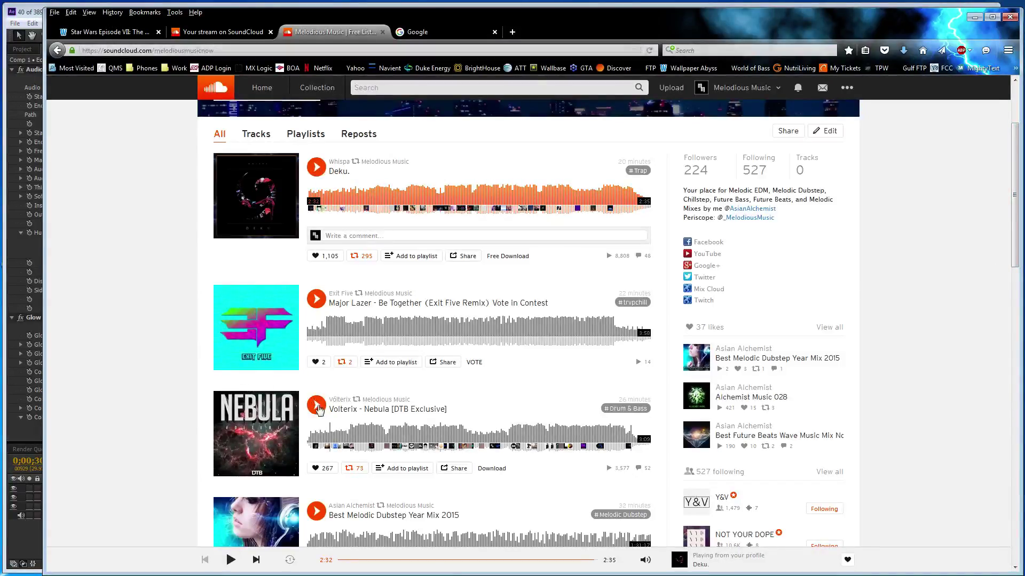
left_click(316, 406)
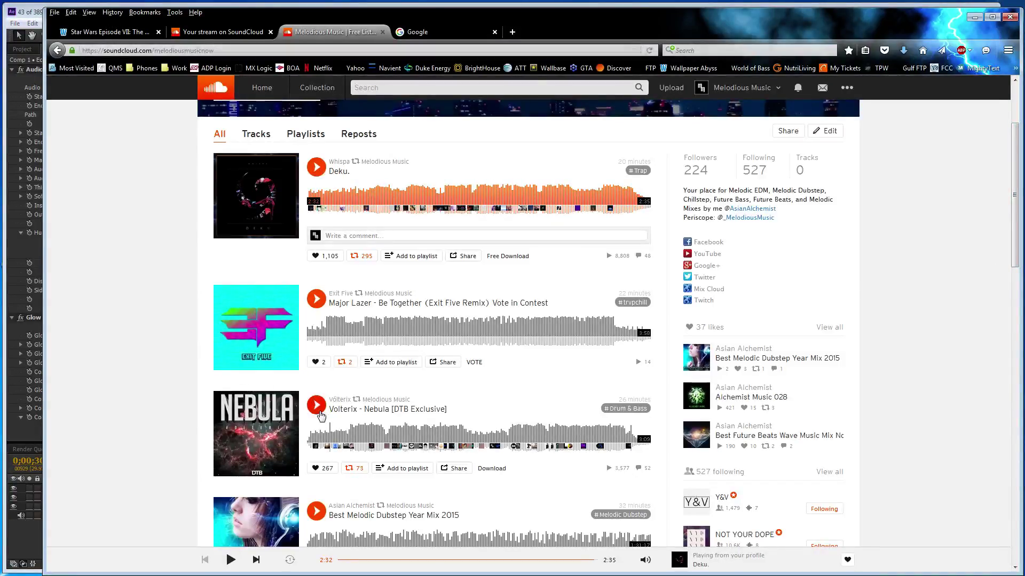
left_click(34, 12)
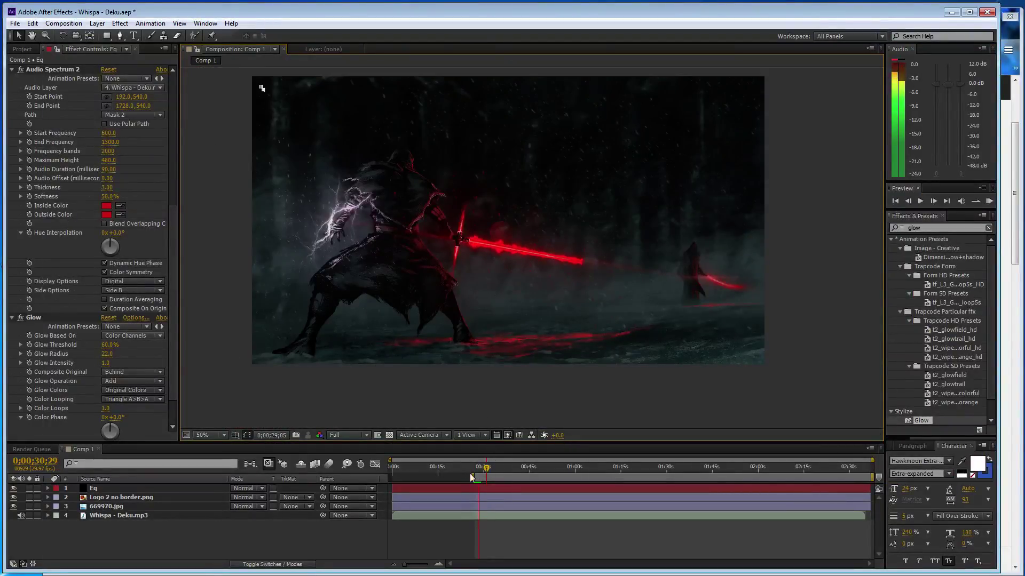
Extend the work area to about 0:45, reveal the Deku waveform, preview, and save.
left_click_drag(472, 477, 498, 479)
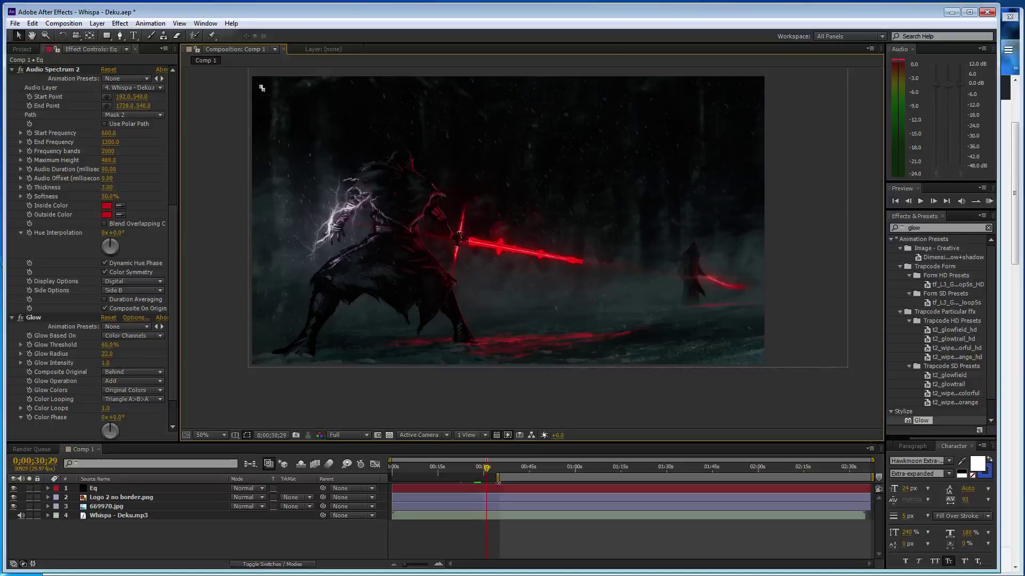
left_click(48, 516)
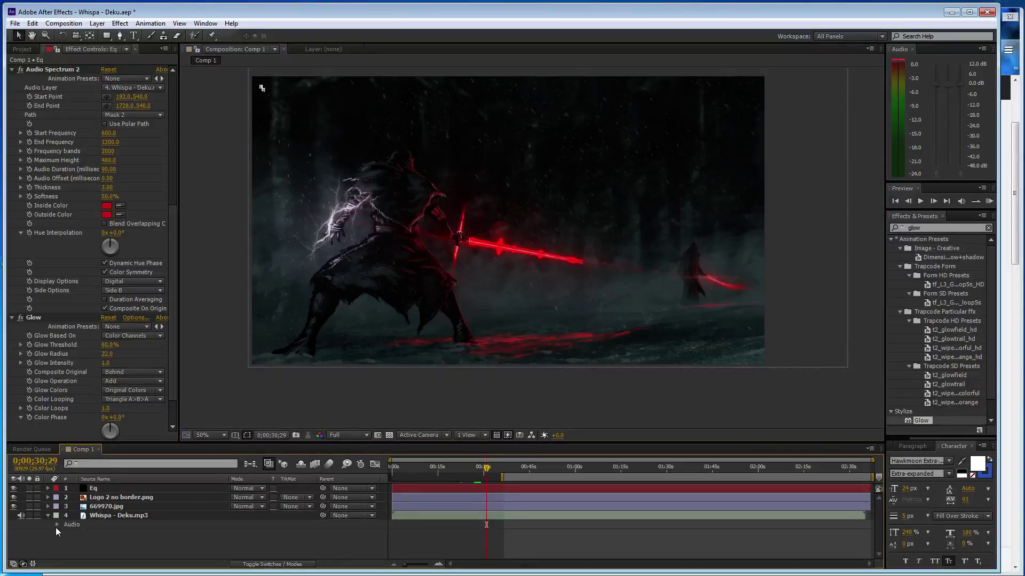
left_click(57, 525)
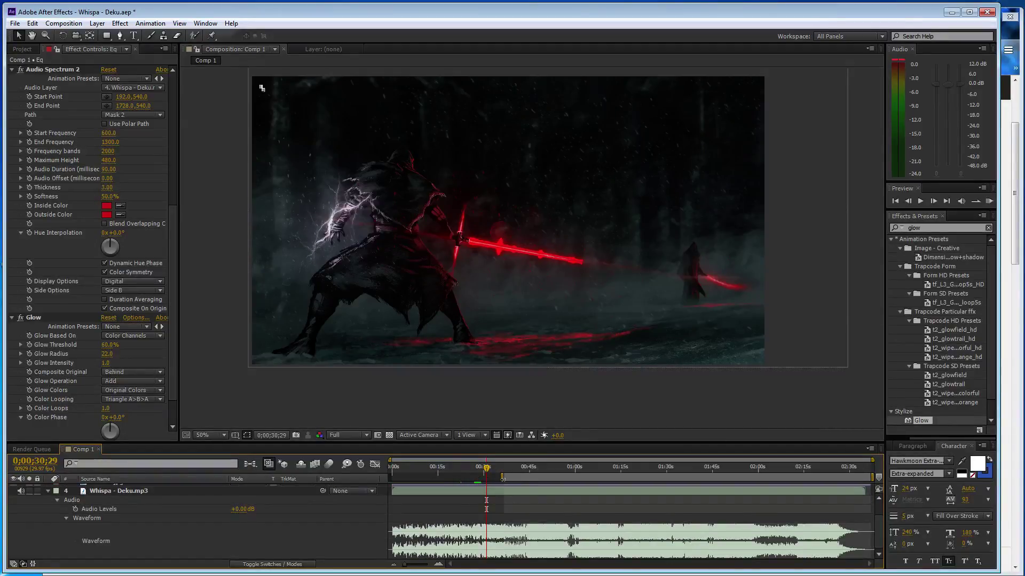
left_click_drag(502, 477, 522, 477)
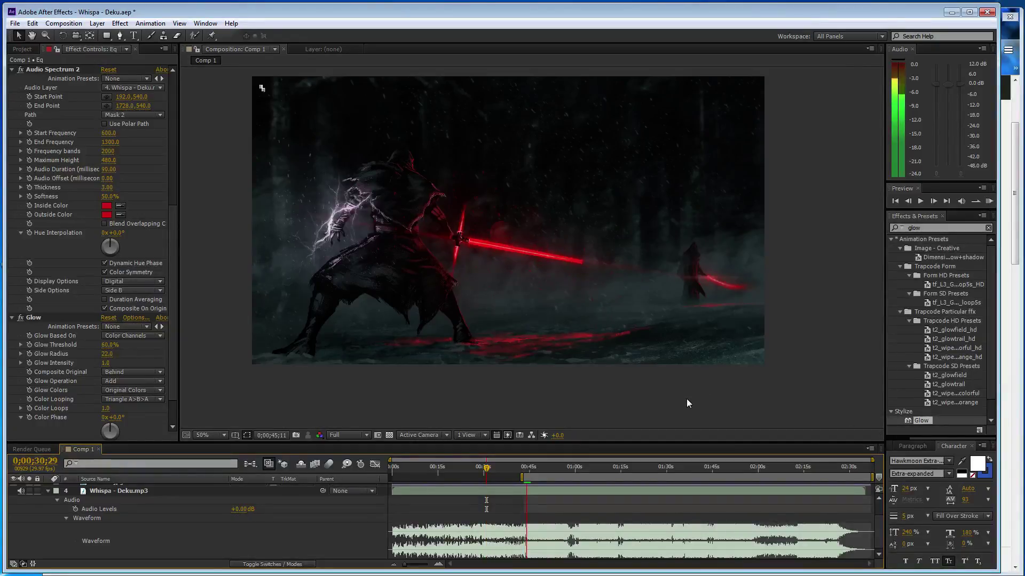
key("space")
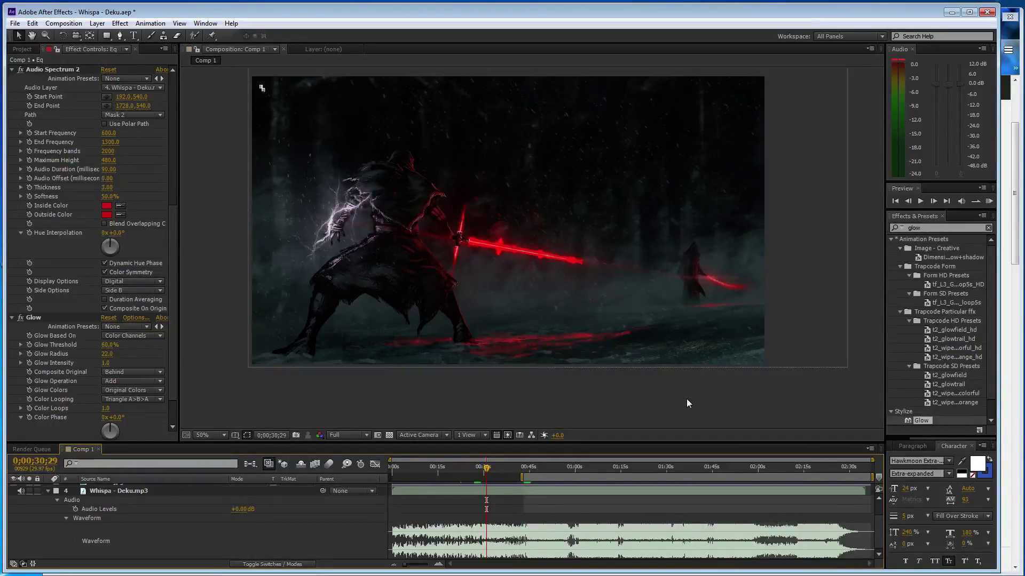
key("ctrl+s")
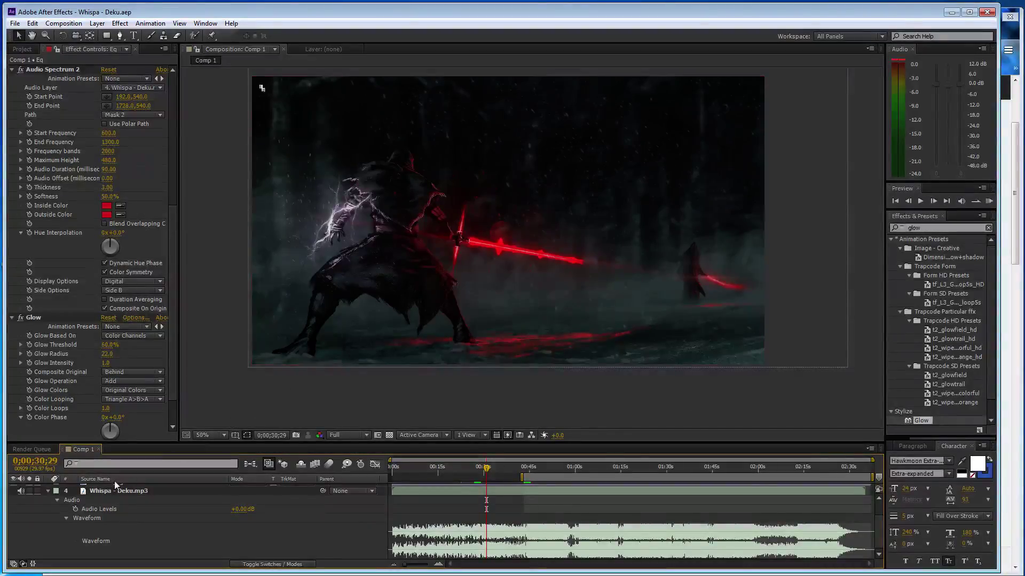
Zoom onto the lower crossguard and draw Mask 3 down the lower blade.
left_click(68, 519)
key("period")
key("period")
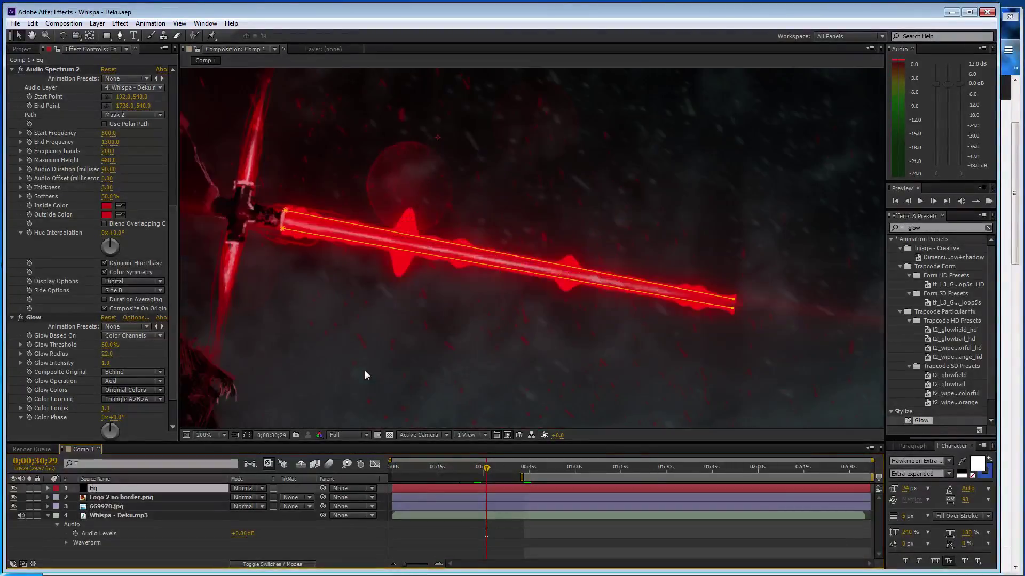
key("h")
left_click_drag(294, 317, 452, 378)
key("g")
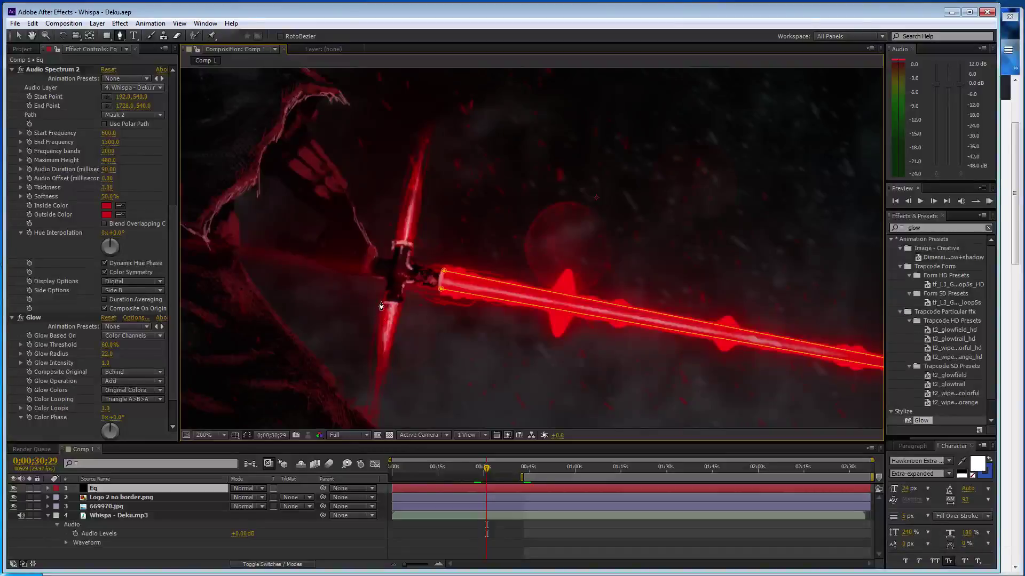
left_click(380, 302)
left_click(375, 373)
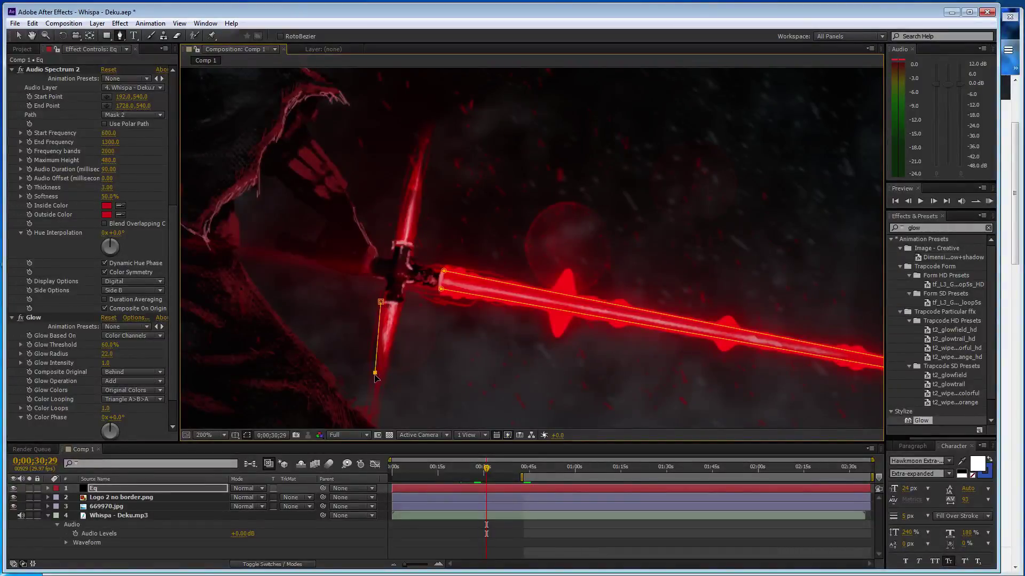
left_click_drag(376, 373, 373, 398)
Set Audio Spectrum 3 to Mask 3 with Start Frequency 400 and Maximum Height 200.
left_click(62, 73)
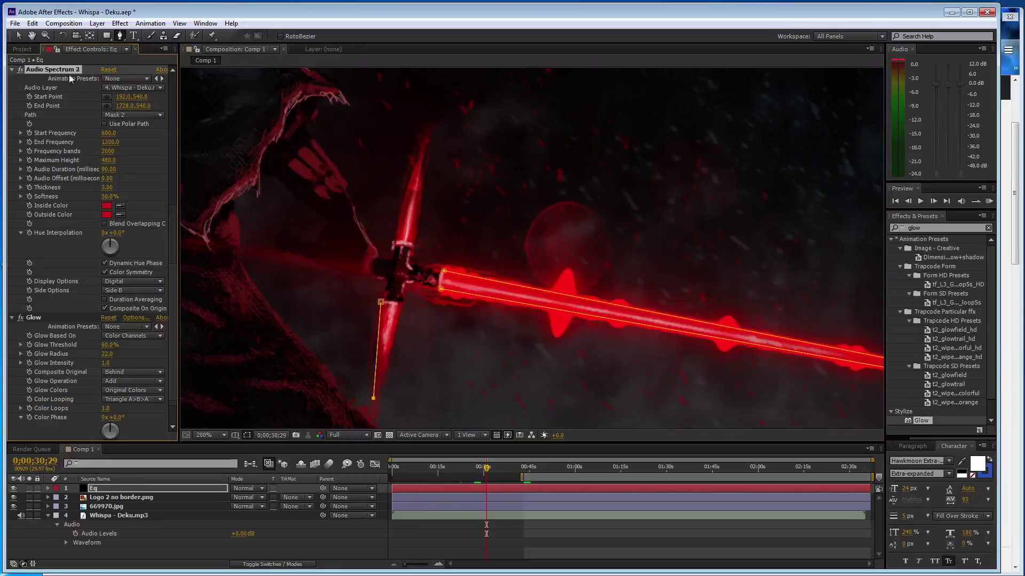
left_click(139, 116)
left_click(136, 166)
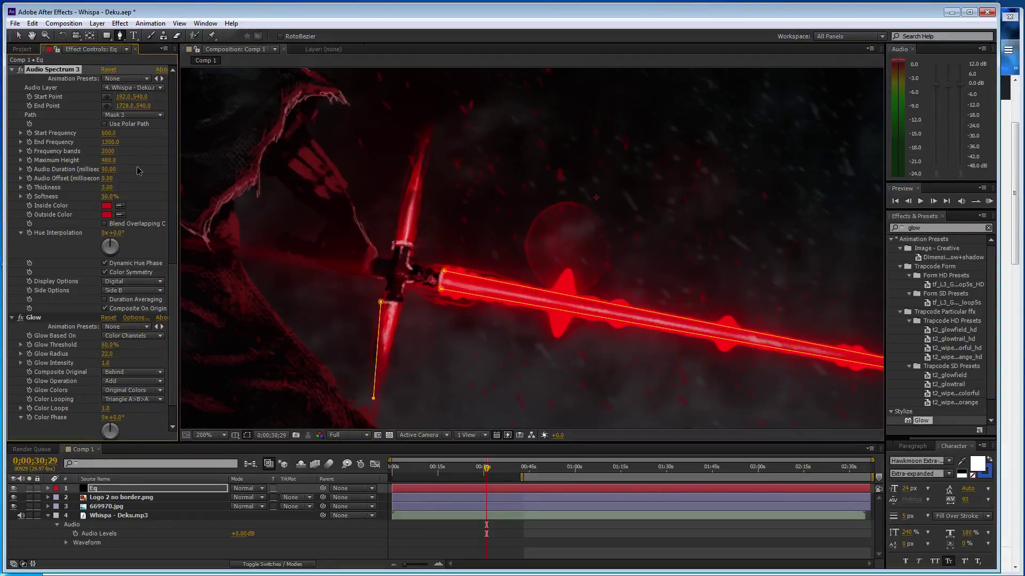
left_click(108, 132)
type("400")
key("Return")
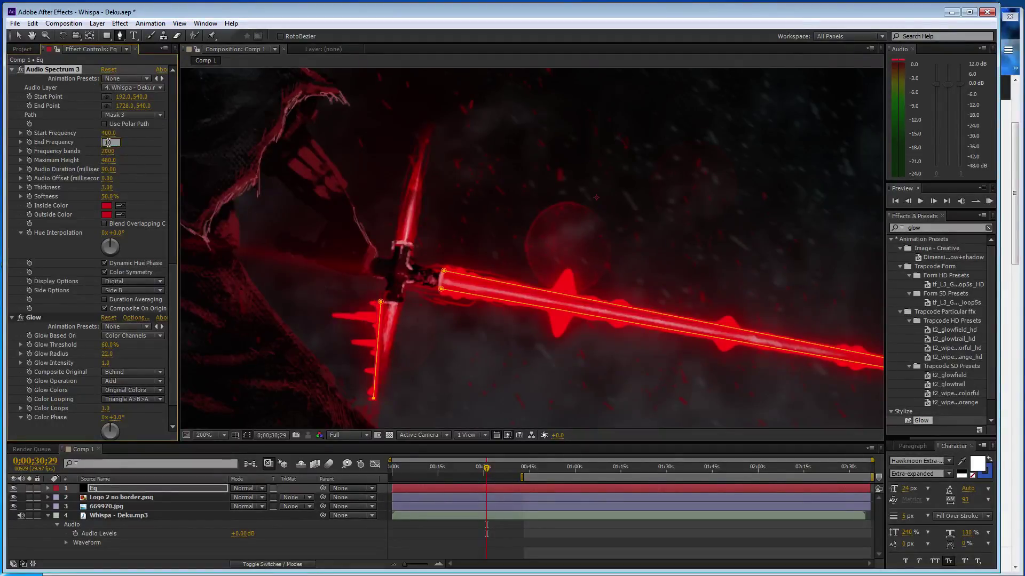
left_click(109, 159)
type("200")
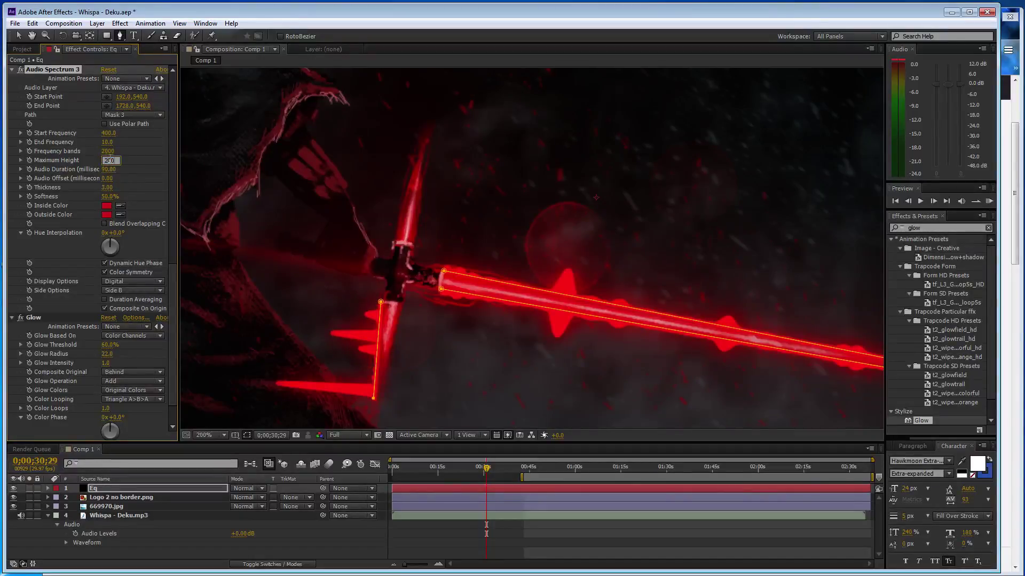
key("Return")
Add mask points from the lower blade's hilt to its tip.
left_click(403, 305)
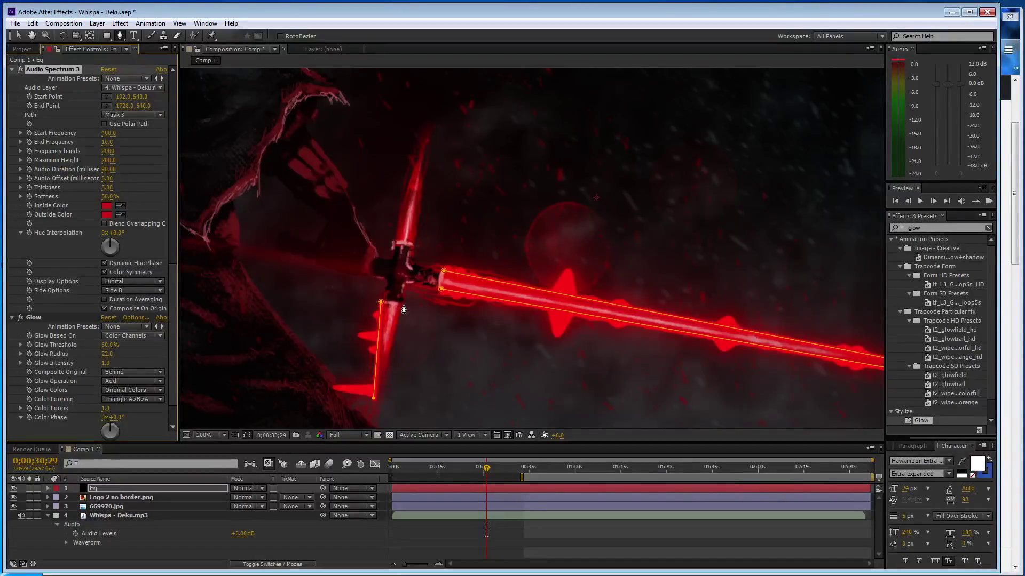
left_click(381, 395)
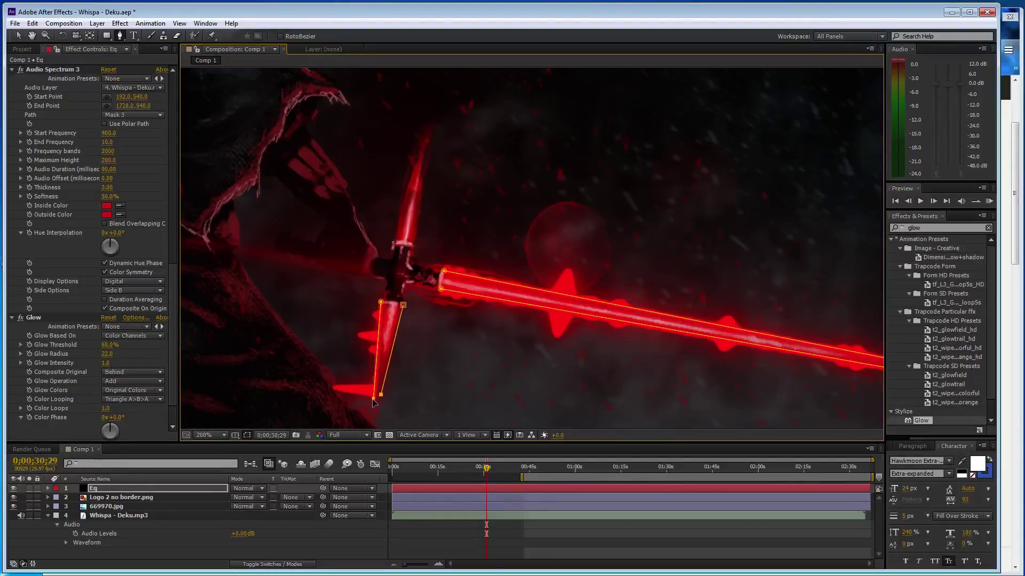
left_click(370, 396)
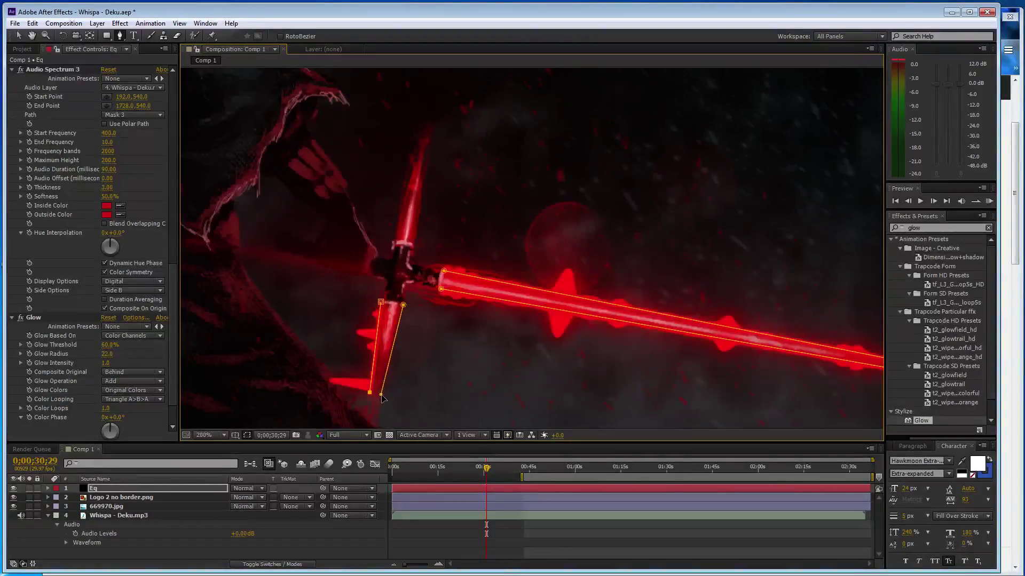
Point Audio Spectrum 4 at Mask 4 with its spikes drawn on Side A.
left_click(75, 69)
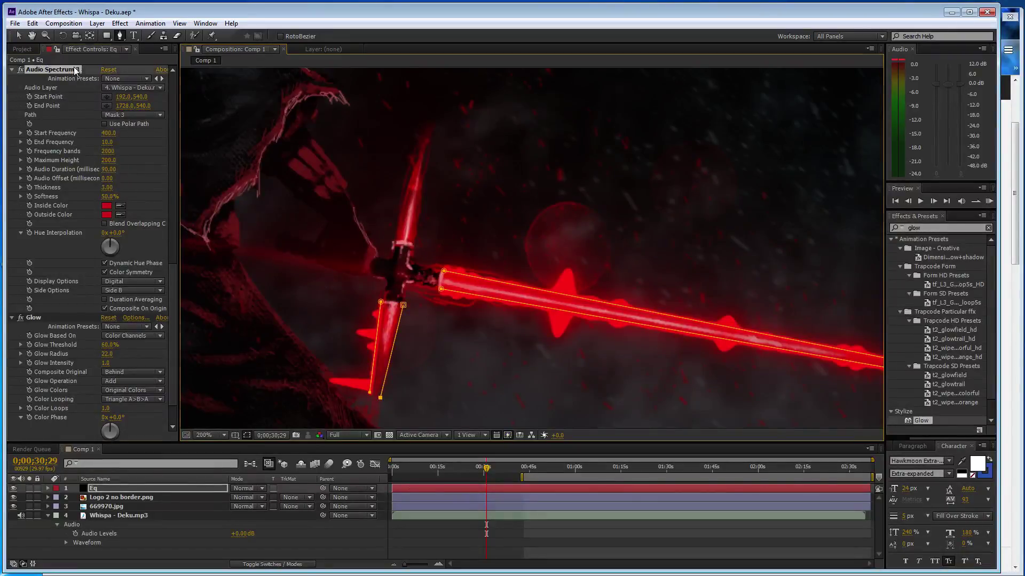
left_click(129, 116)
left_click(140, 181)
left_click(129, 290)
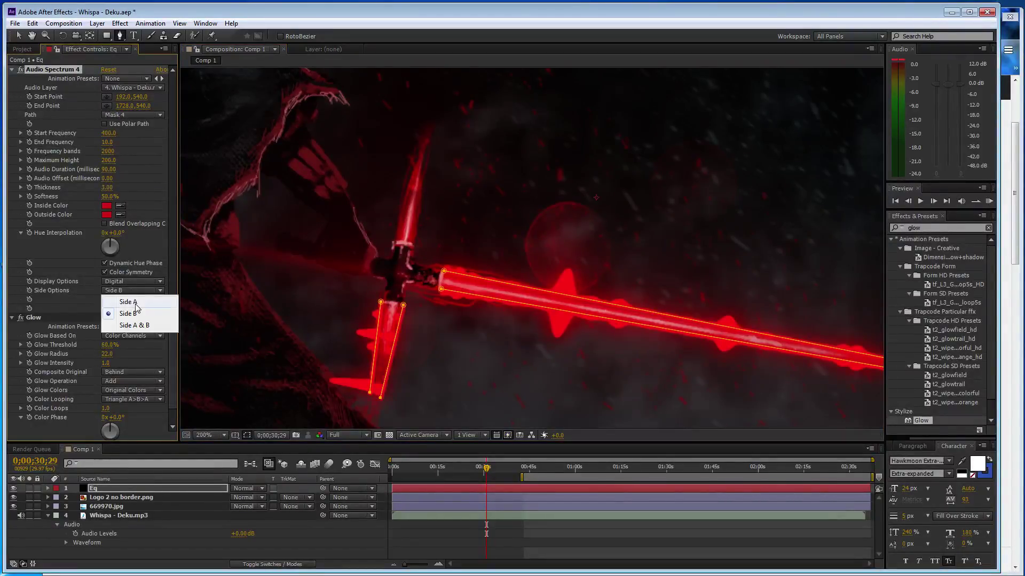
left_click(135, 305)
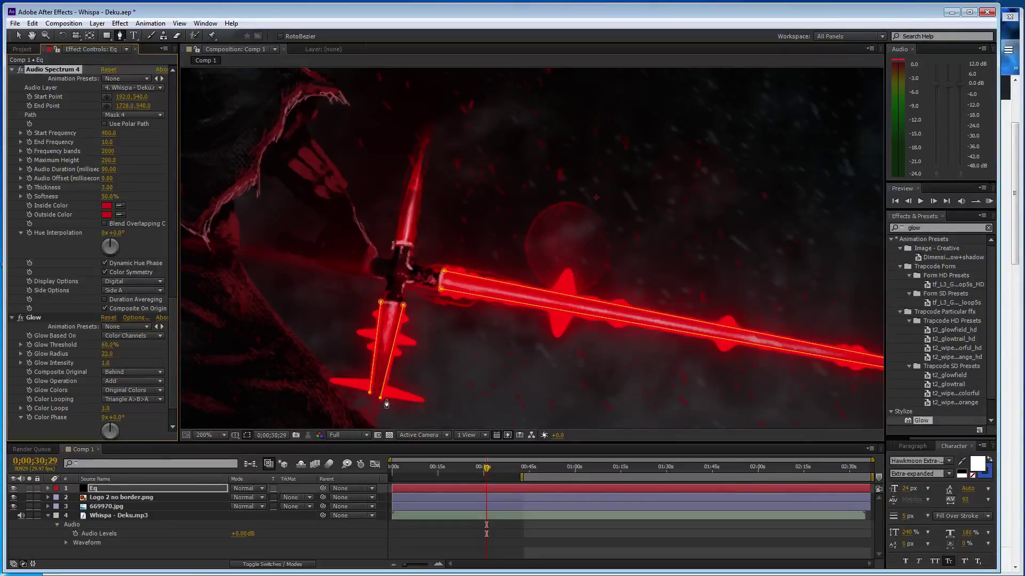
Nudge the lower blade's mask points, then add a Pen point and undo it.
key("v")
left_click_drag(380, 399, 381, 398)
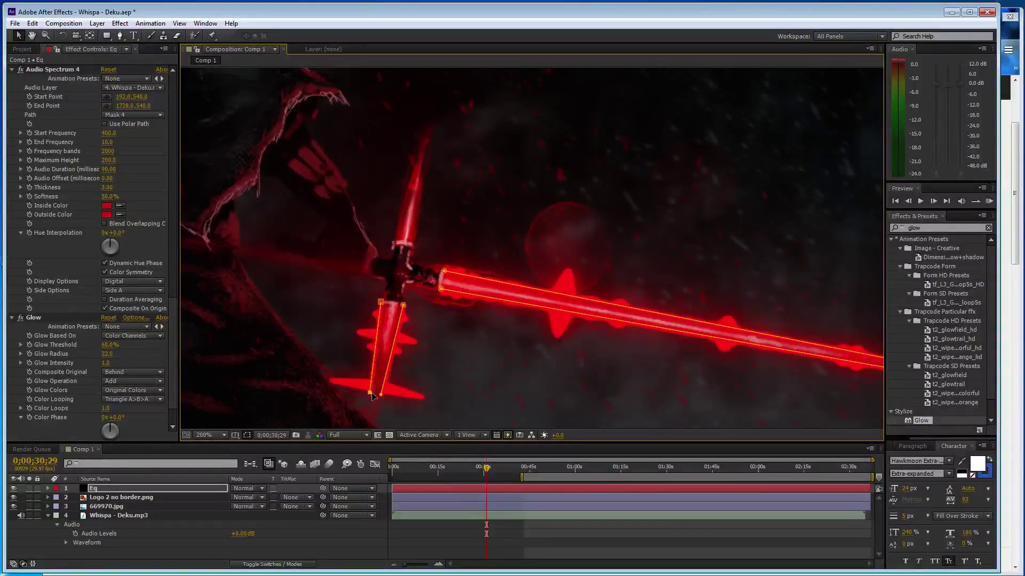
left_click_drag(372, 395, 374, 395)
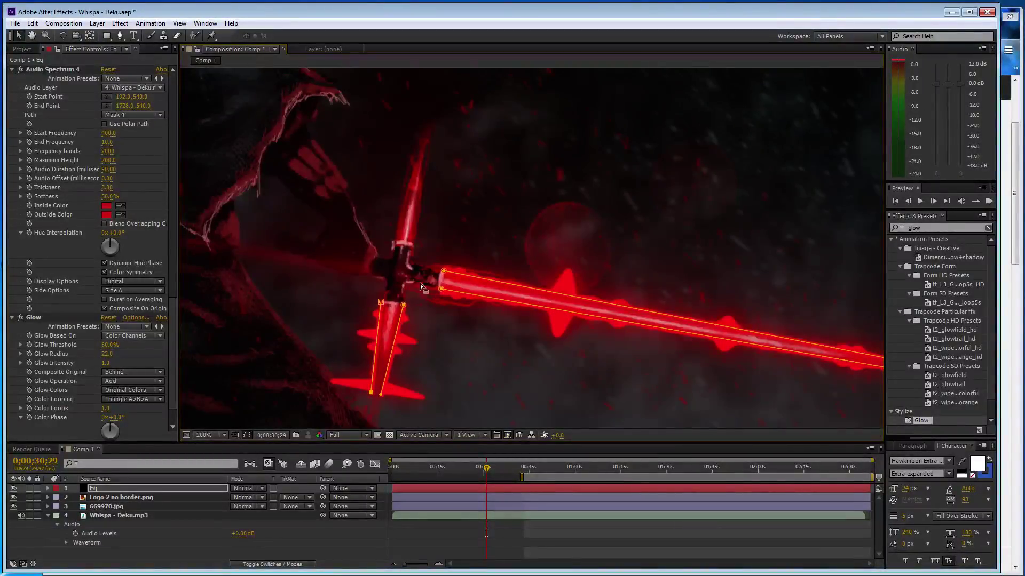
key("g")
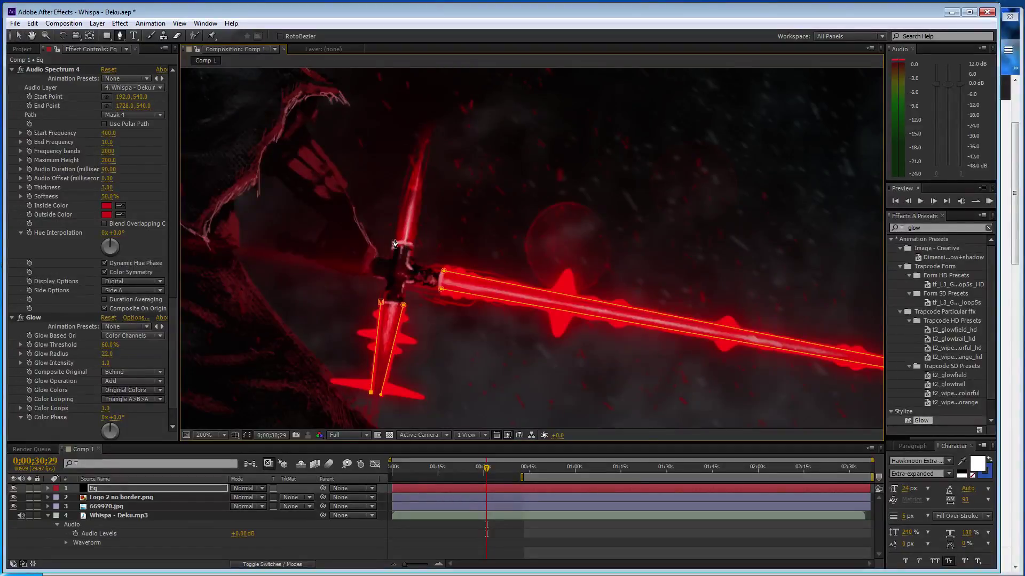
left_click(394, 240)
key("ctrl+z")
key("ctrl+z")
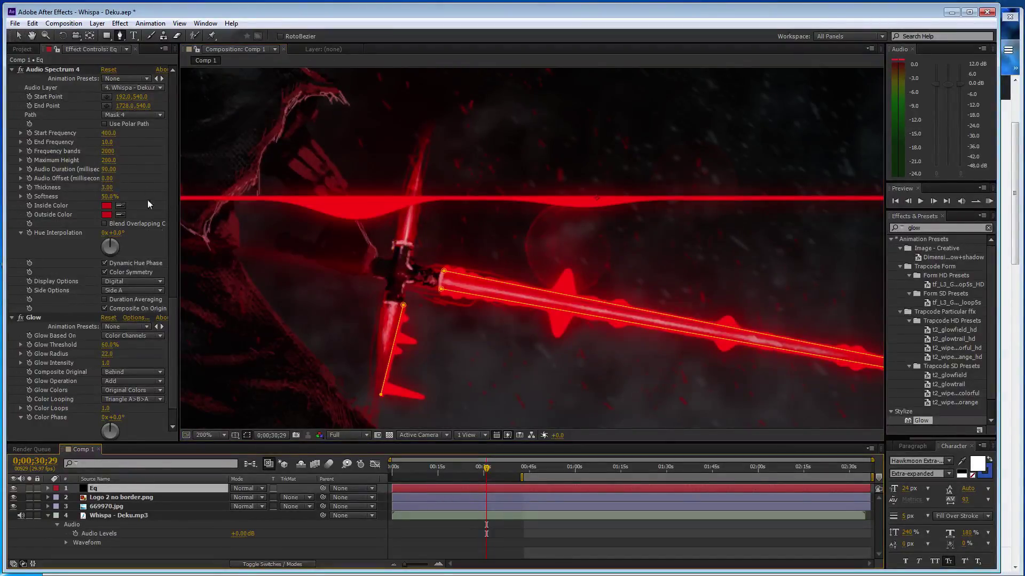
Undo the stray spectrum mask change and save the project.
key("ctrl+z")
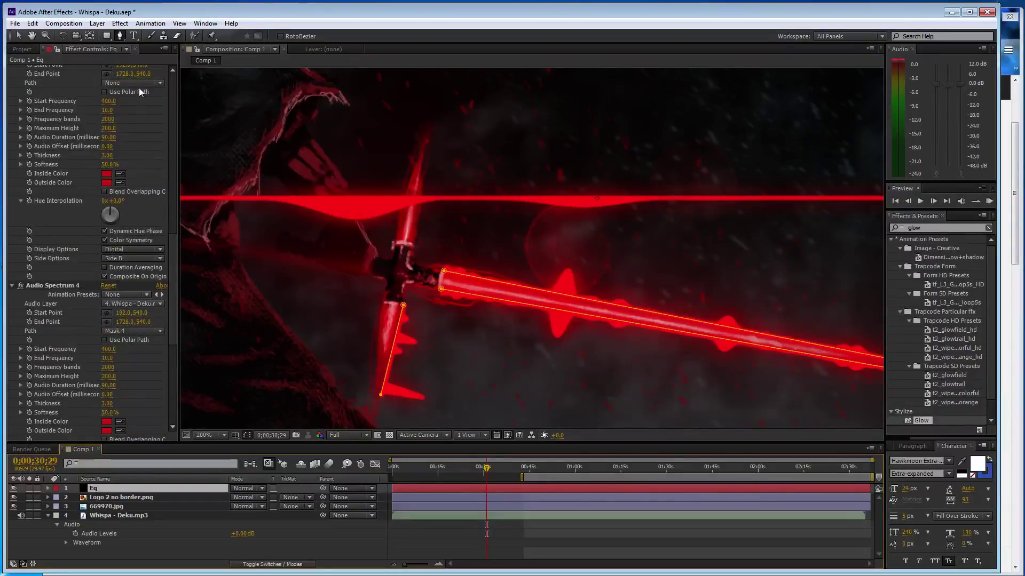
scroll(138, 81, "up", 1)
left_click(133, 107)
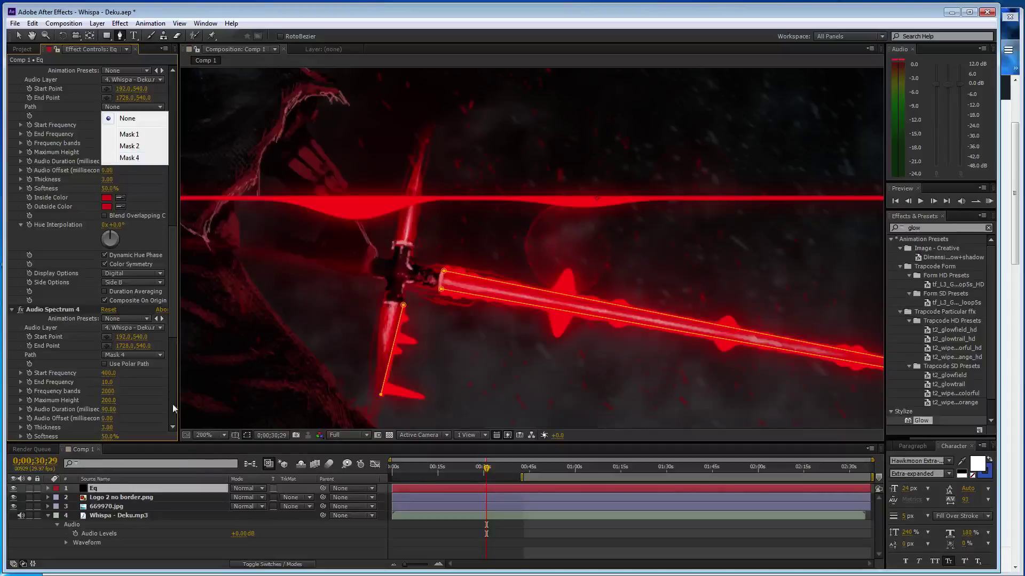
left_click(208, 536)
key("ctrl+s")
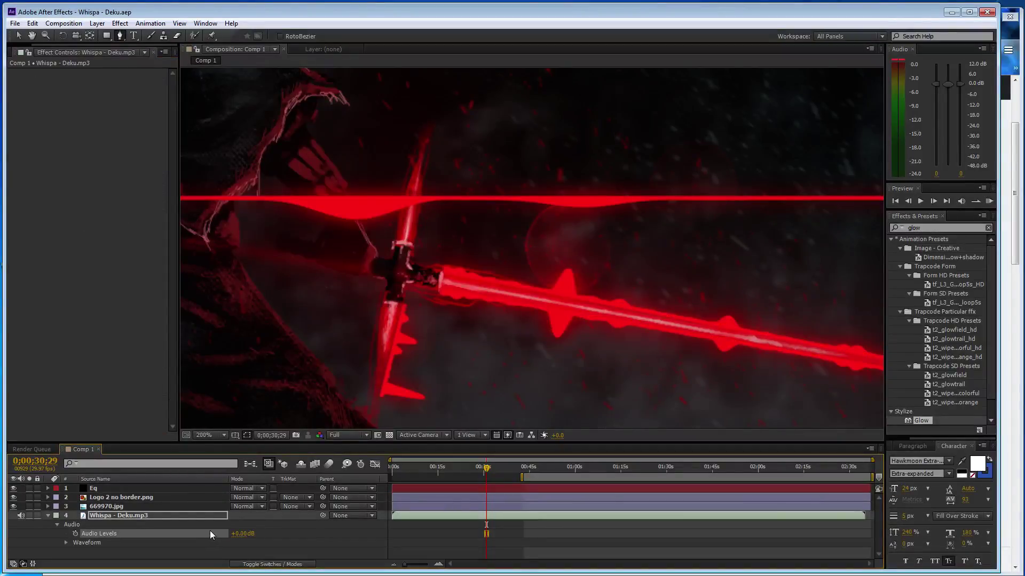
key("ctrl+z")
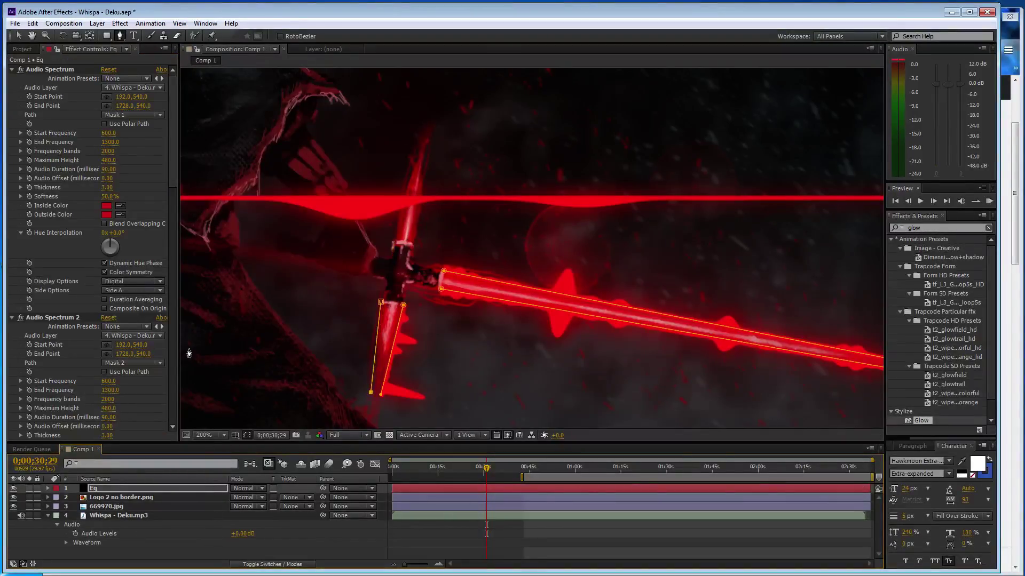
key("ctrl+z")
key("ctrl+z")
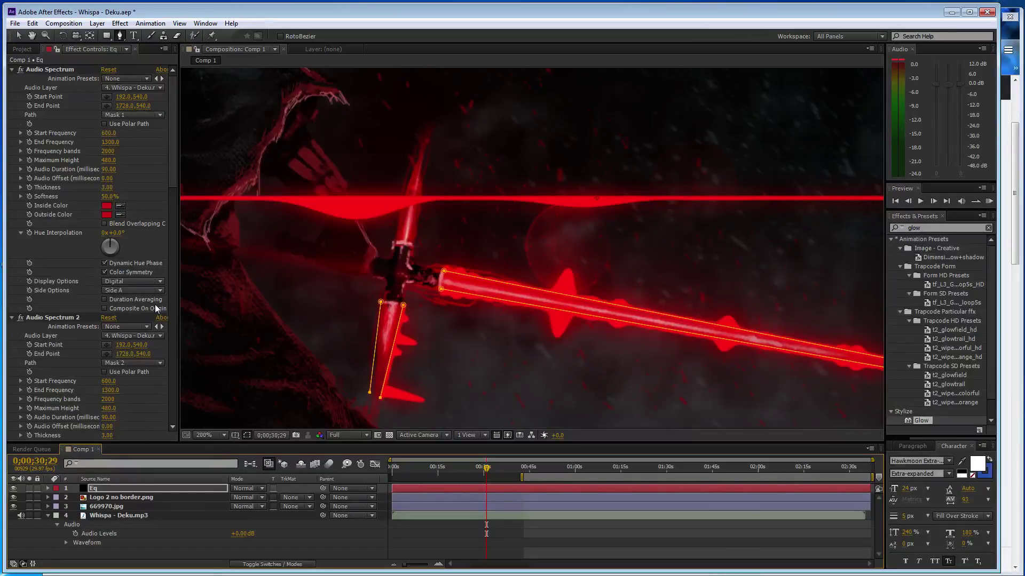
Set Audio Spectrum 3's Path to Mask 3 and shift the lower blade's bottom point left.
scroll(128, 160, "down", 4)
scroll(129, 278, "down", 4)
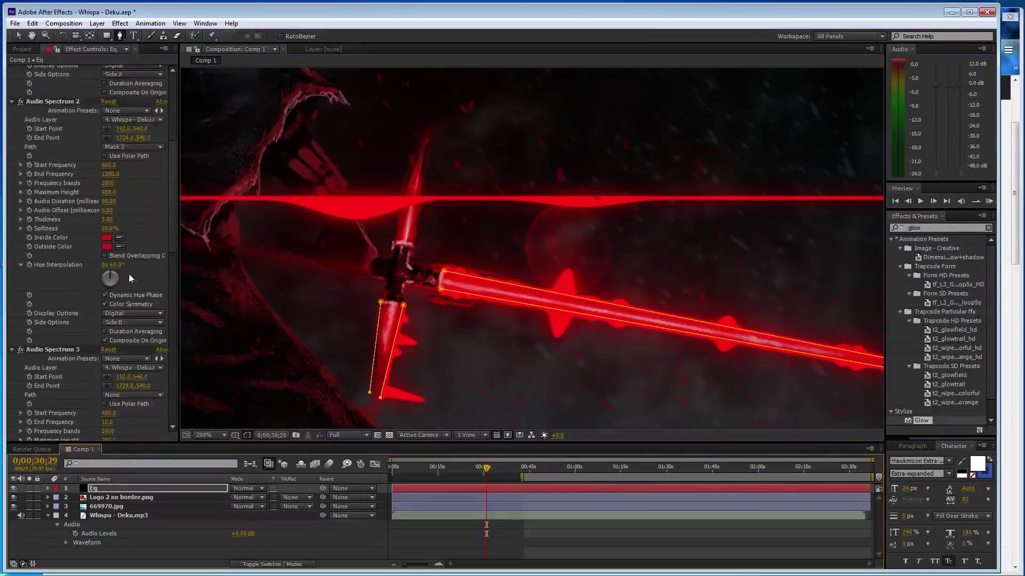
left_click(143, 395)
left_click(156, 444)
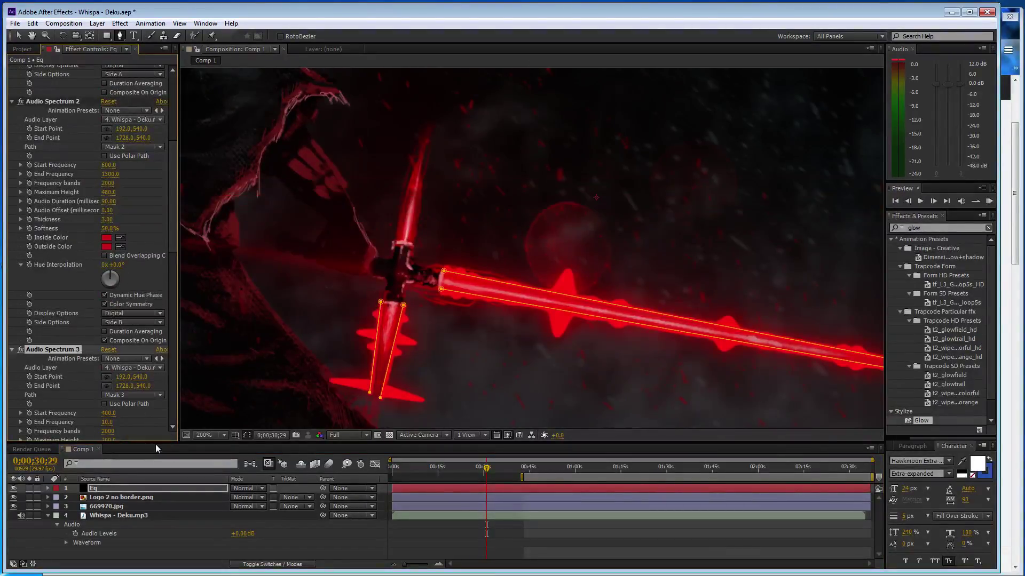
key("v")
left_click_drag(380, 399, 385, 398)
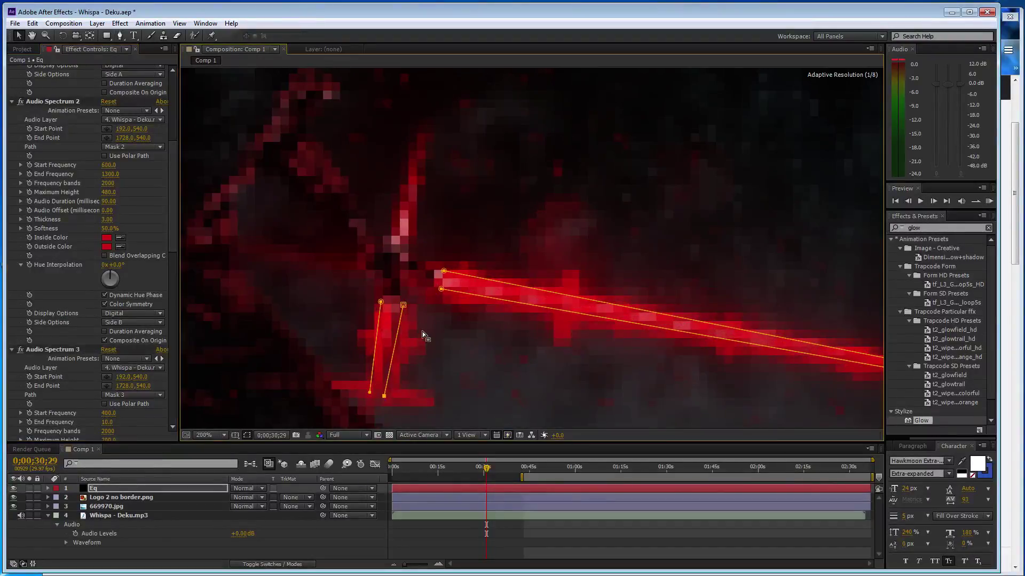
left_click_drag(388, 396, 373, 396)
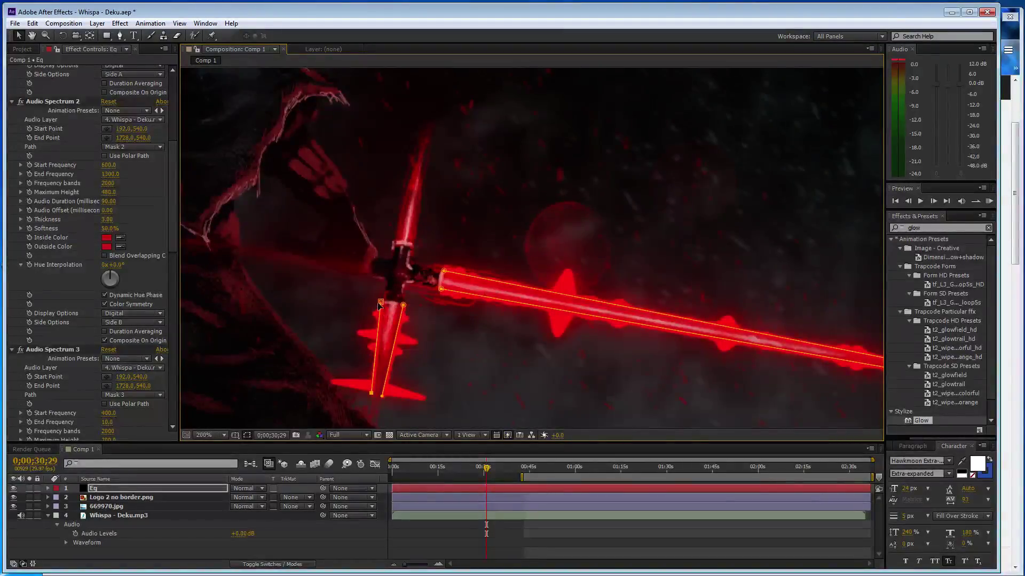
Start a new mask on the Eq layer at the upper blade's base.
left_click(143, 490)
key("g")
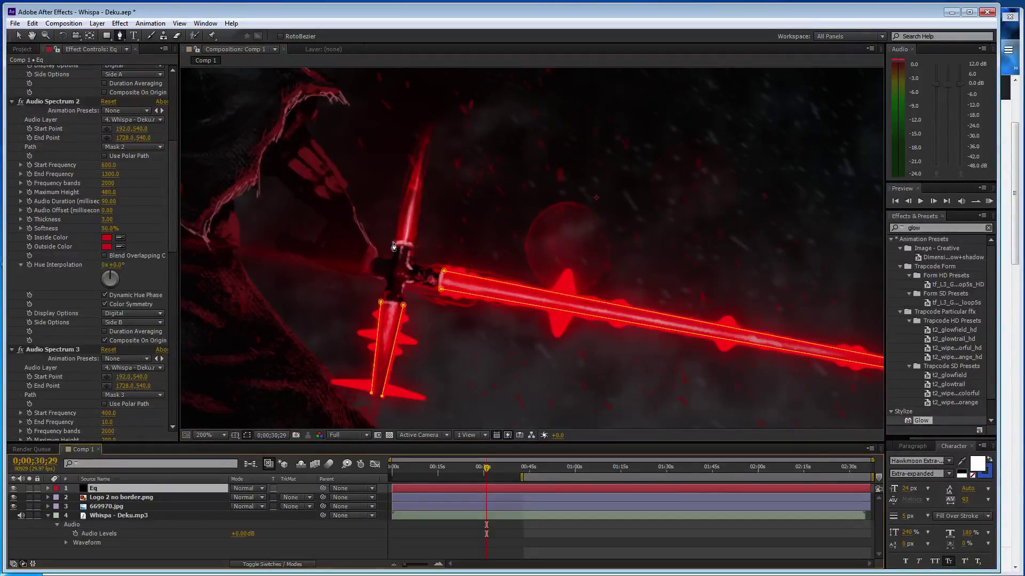
left_click(394, 244)
Add the upper blade tip point and duplicate Audio Spectrum 4 onto Mask 5.
left_click(415, 159)
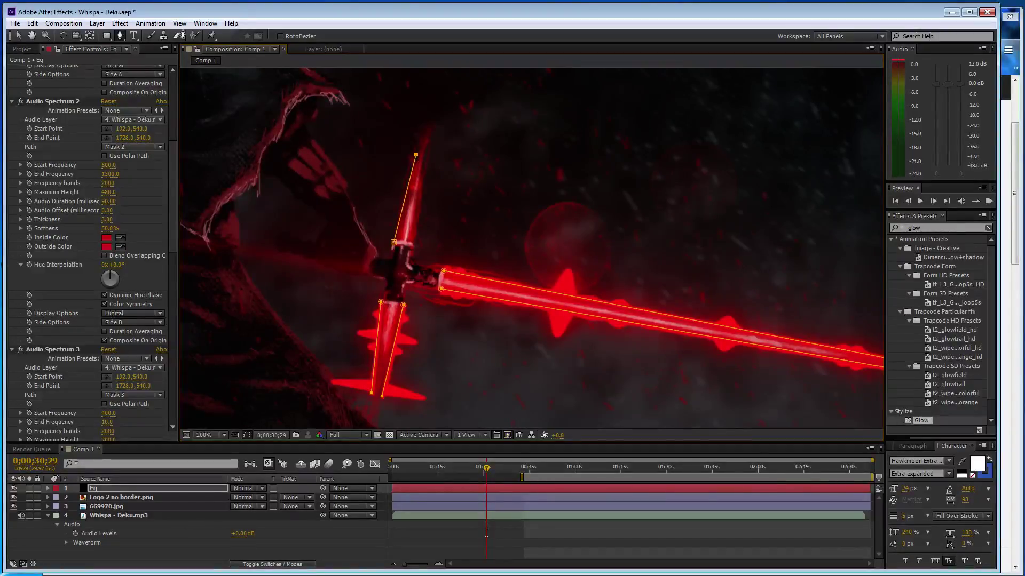
scroll(48, 168, "down", 5)
scroll(46, 171, "down", 2)
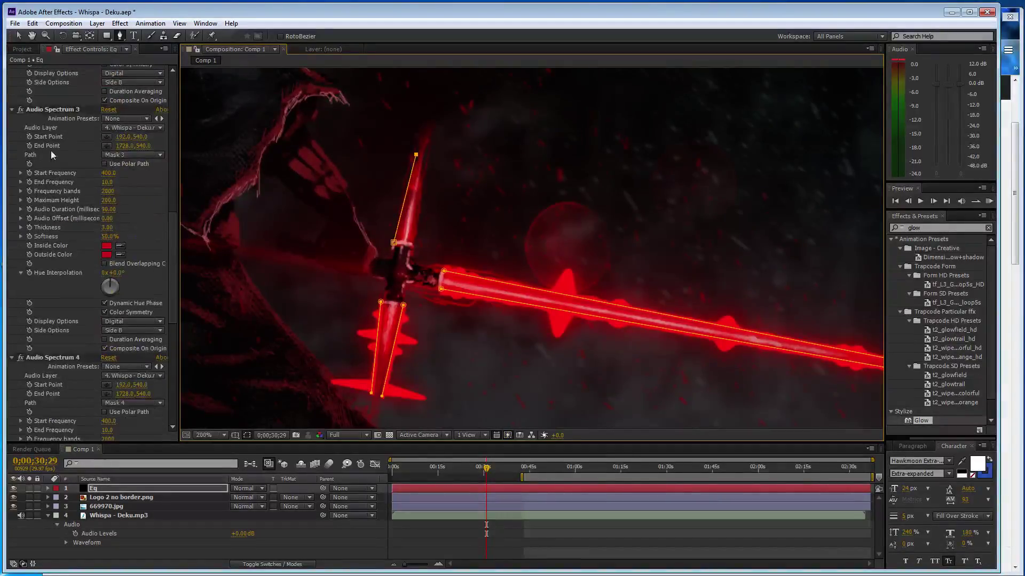
scroll(50, 160, "down", 5)
left_click(46, 191)
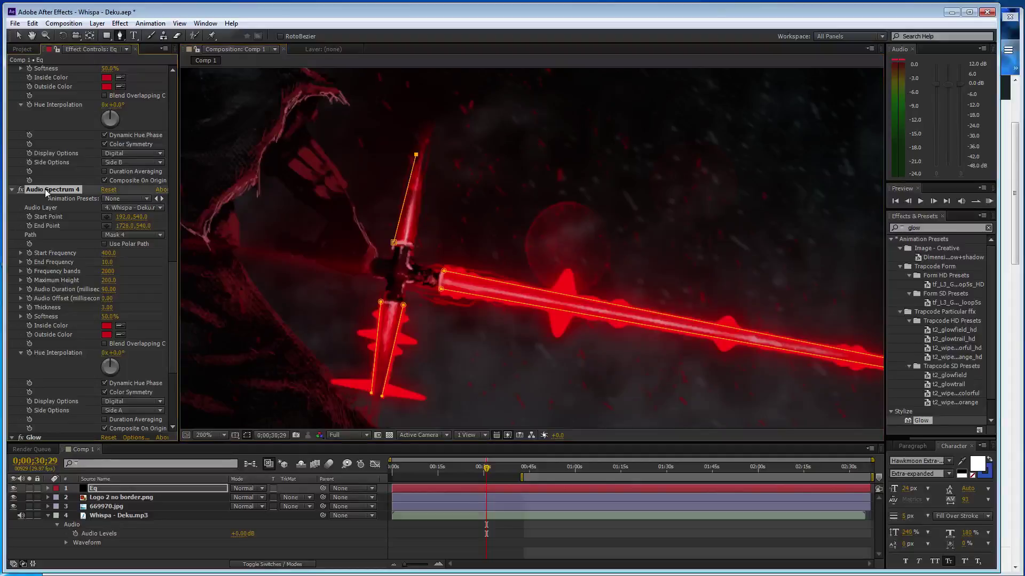
key("ctrl+d")
left_click(135, 114)
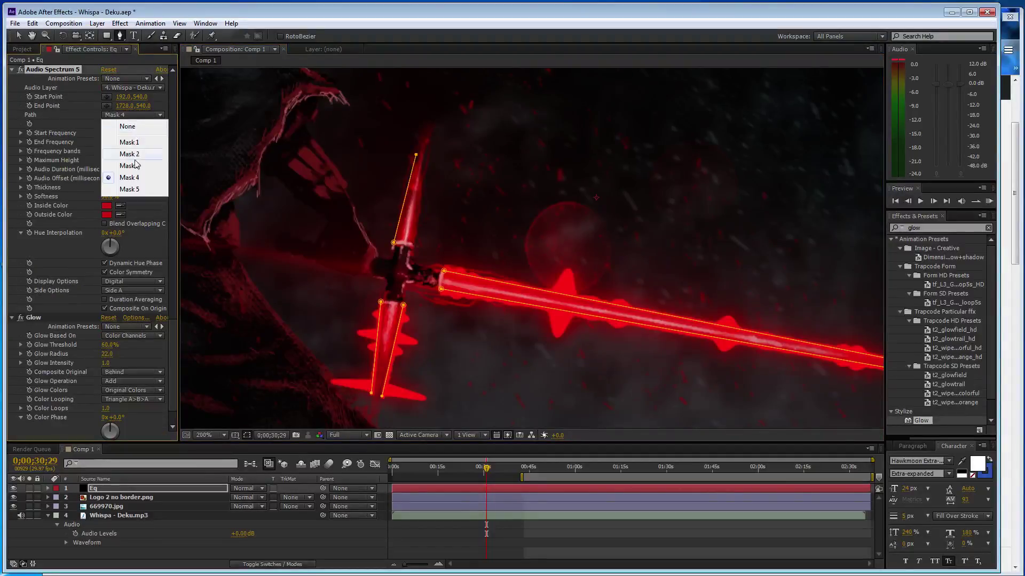
left_click(136, 188)
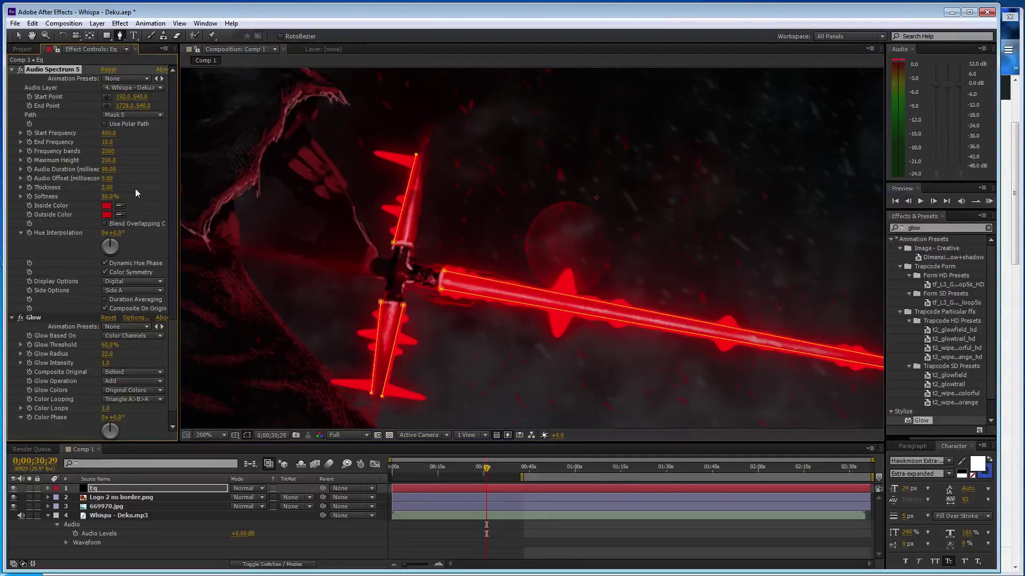
Trace Mask 6 along the upper blade and attach Audio Spectrum 6 to it on Side B.
left_click(413, 242)
left_click(426, 157)
left_click(126, 115)
left_click(140, 202)
left_click(127, 290)
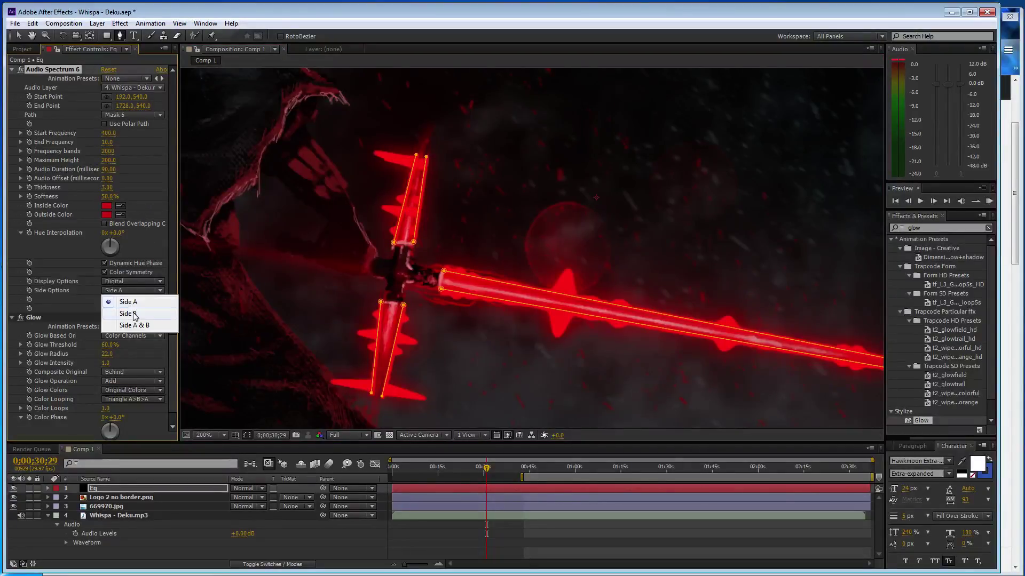
left_click(133, 313)
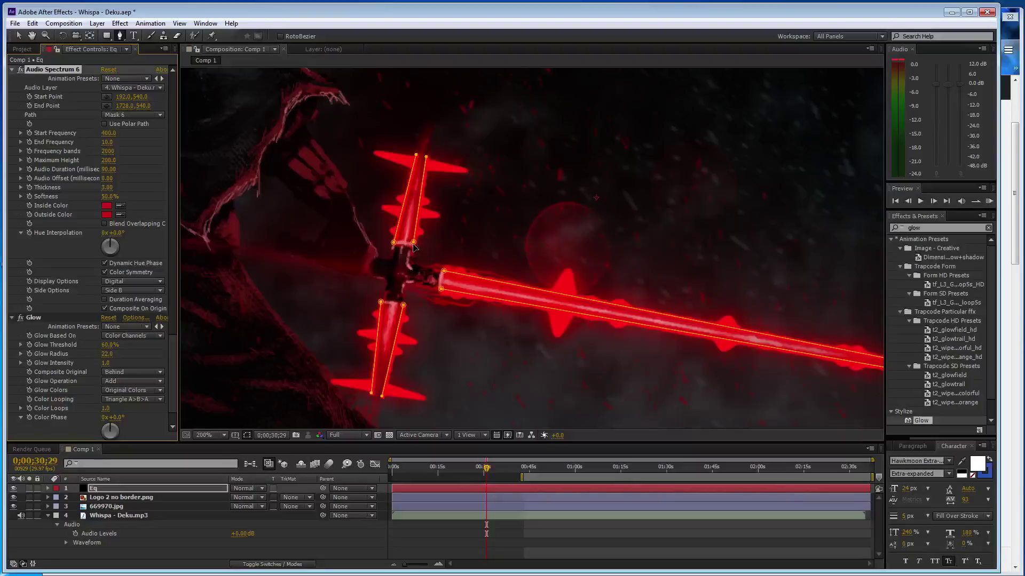
Pull an upper blade mask point down and zoom the view to 100%.
key("v")
left_click_drag(413, 243, 412, 245)
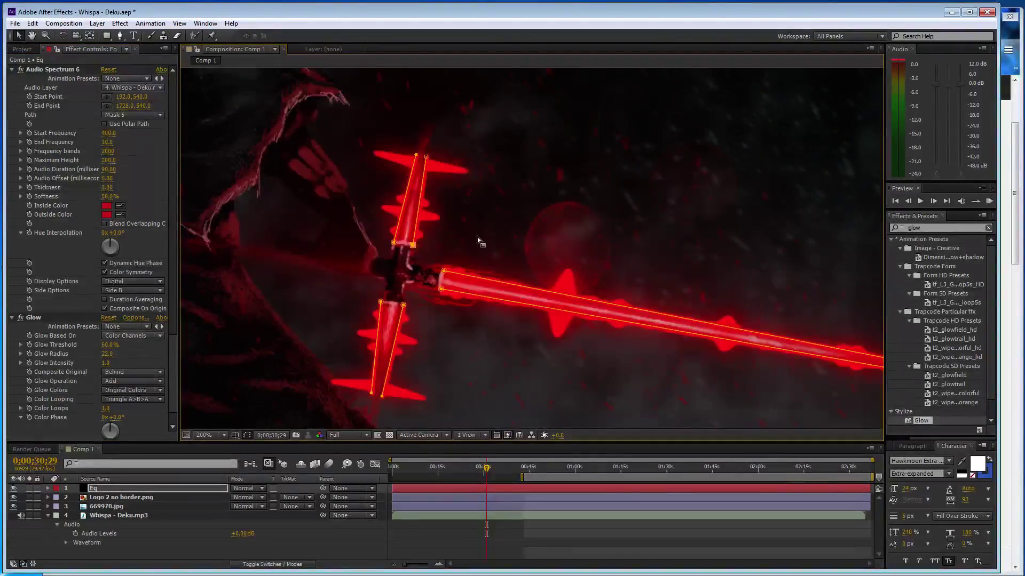
key("comma")
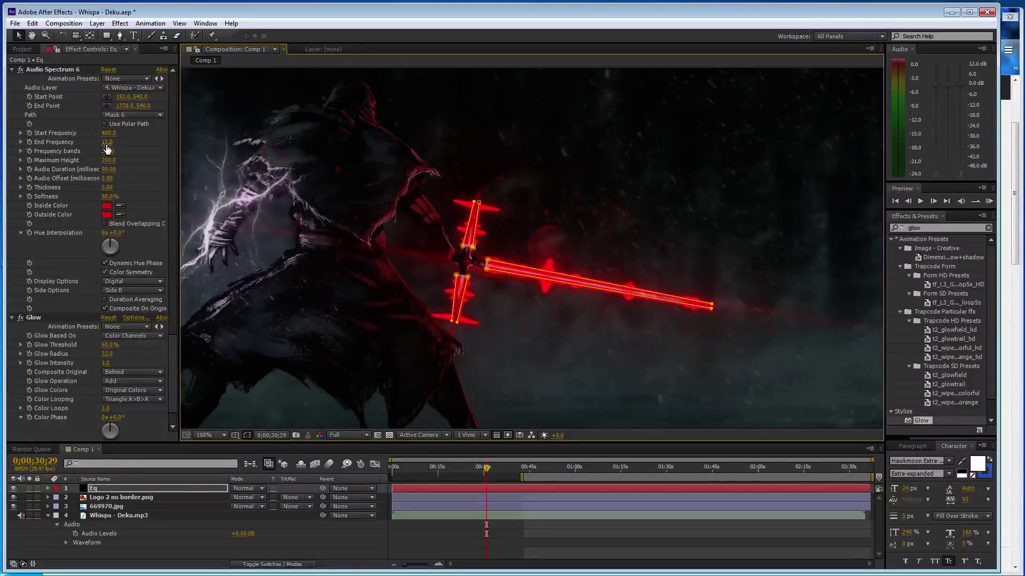
Set End Frequency to 1.0 on Audio Spectrum 6 and Audio Spectrum 5.
left_click(107, 143)
key("Return")
scroll(121, 315, "up", 5)
scroll(108, 208, "up", 5)
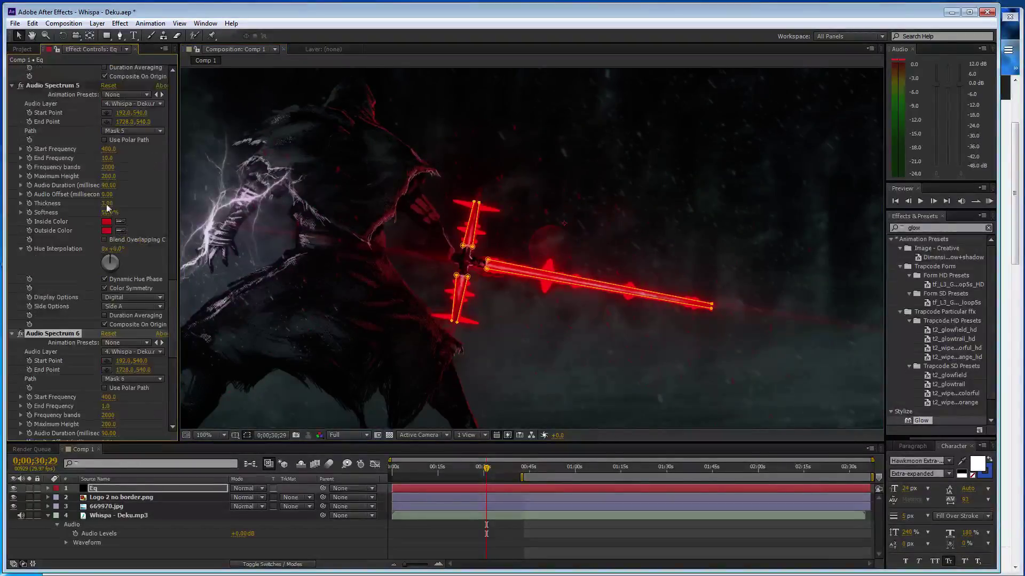
key("Return")
scroll(174, 296, "down", 1)
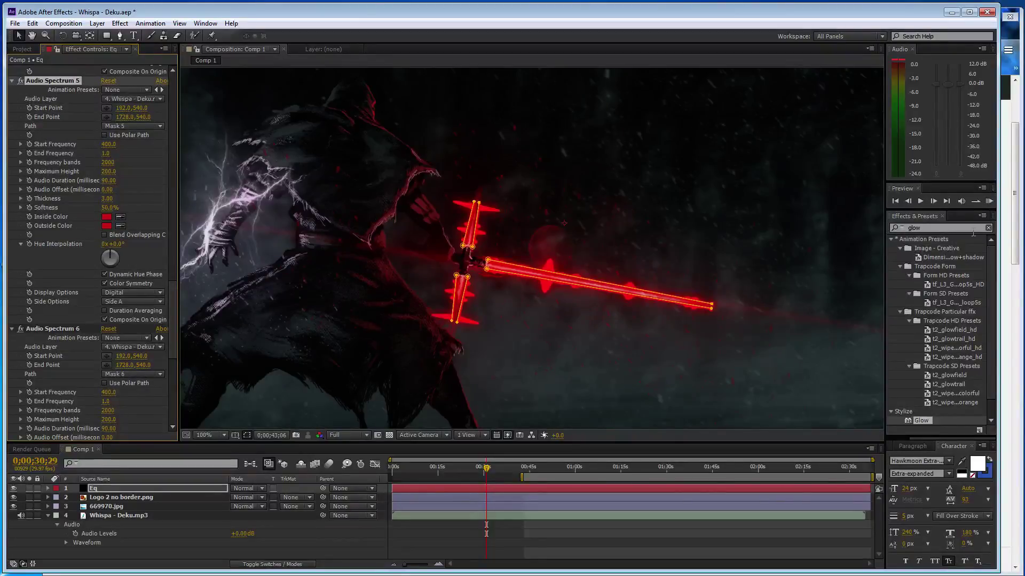
Preview the composition at 50% zoom with the Eq layer deselected, then bring SoundCloud forward.
key("comma")
key("comma")
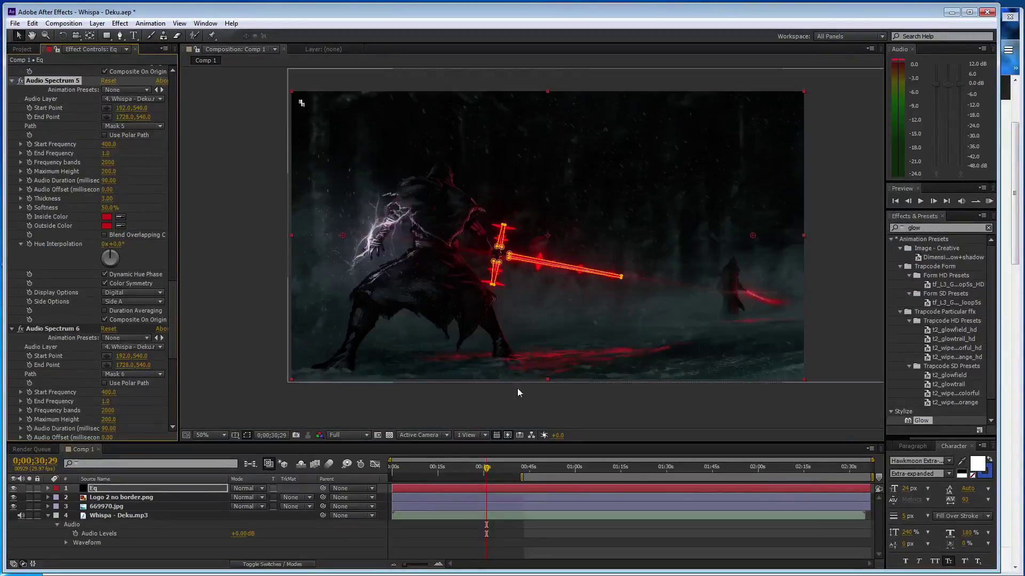
left_click(527, 408)
key("KP_0")
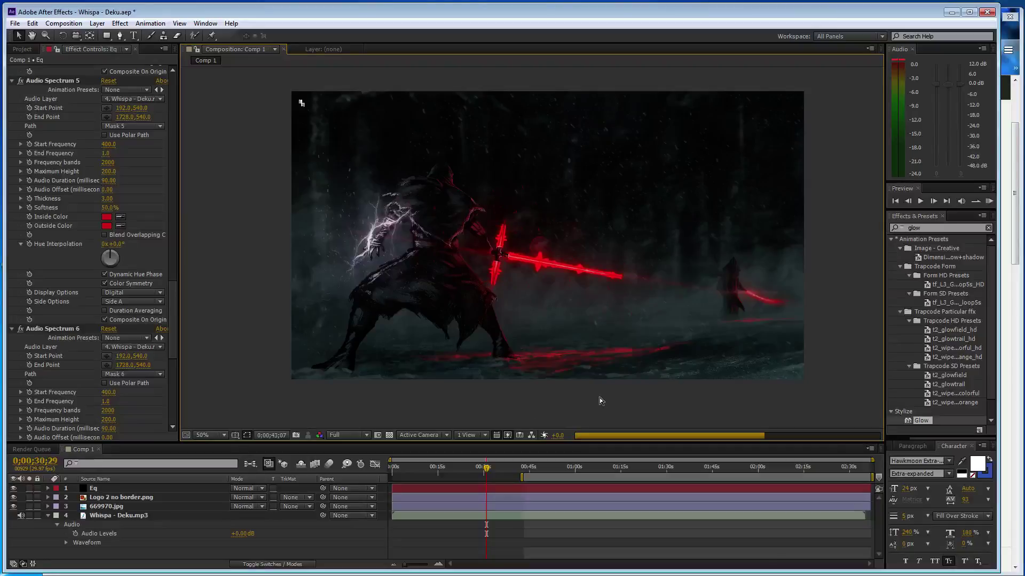
left_click(1016, 234)
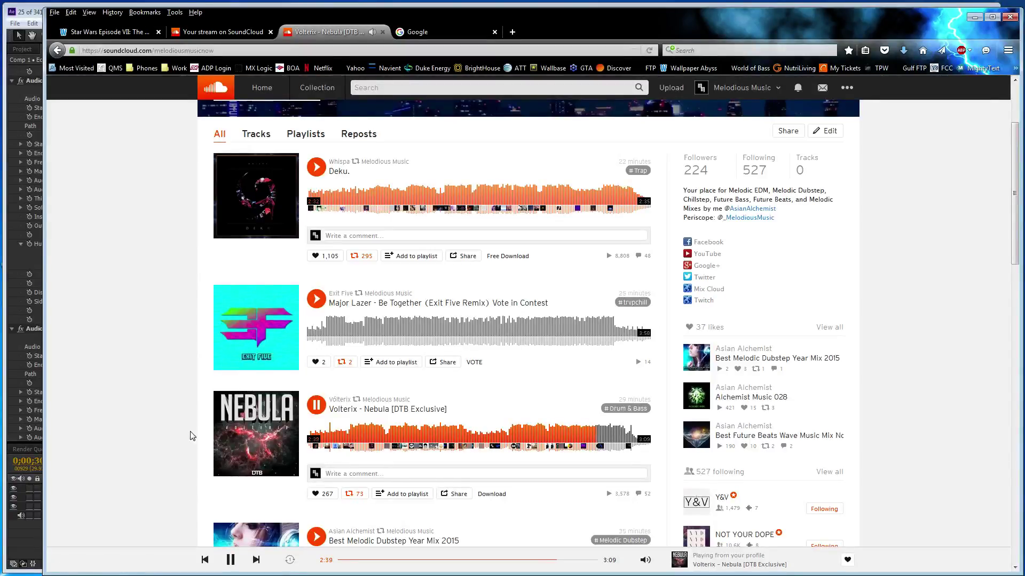
Pause the Nebula track on SoundCloud and preview the composition back in After Effects.
scroll(185, 439, "down", 3)
scroll(185, 439, "down", 1)
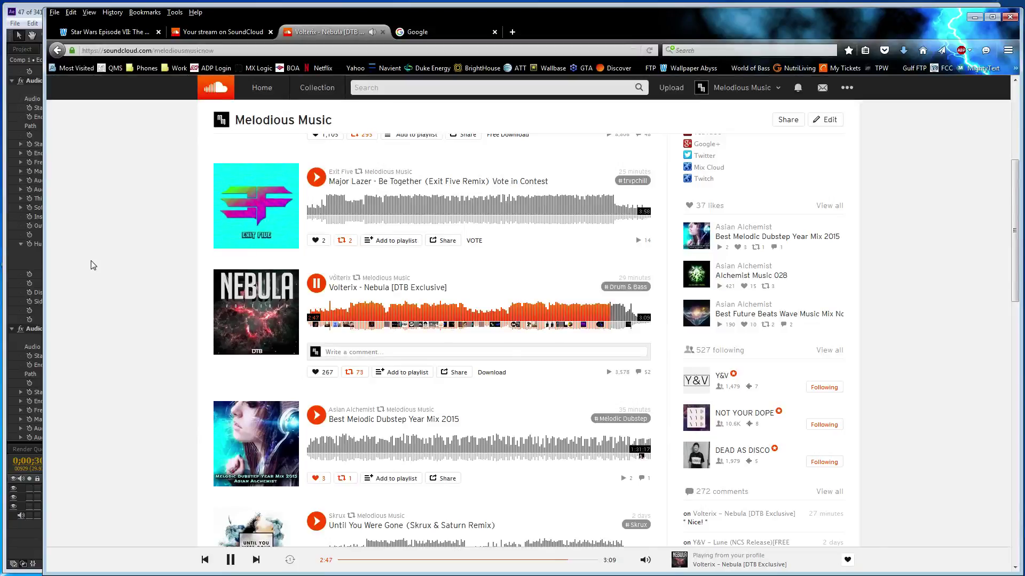
left_click(31, 20)
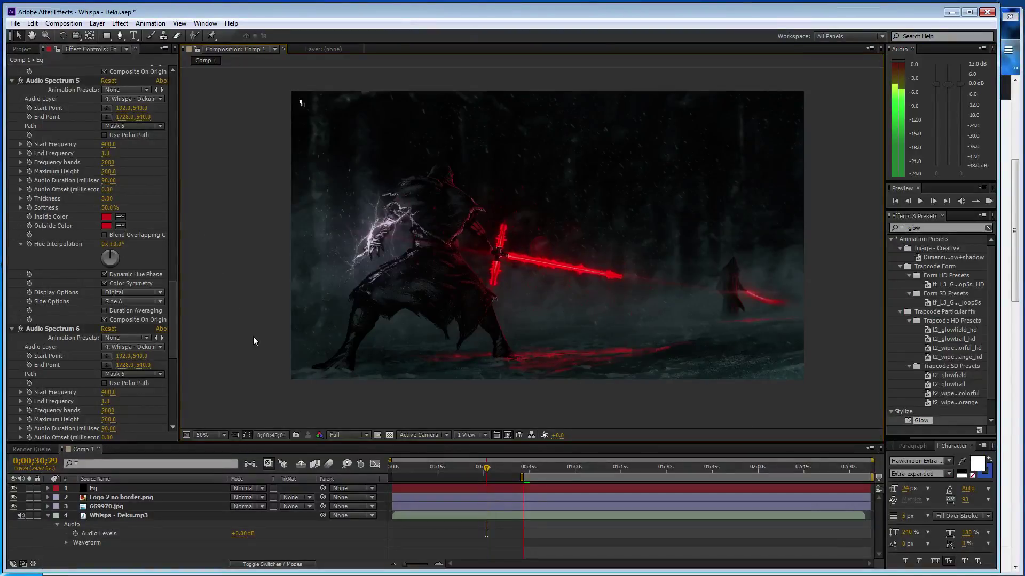
left_click(1013, 248)
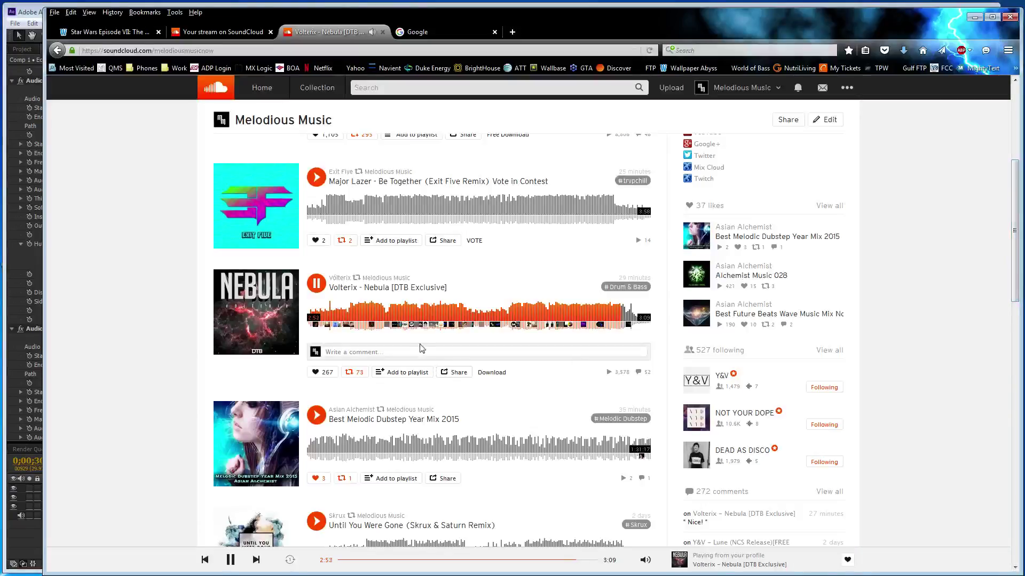
left_click(317, 291)
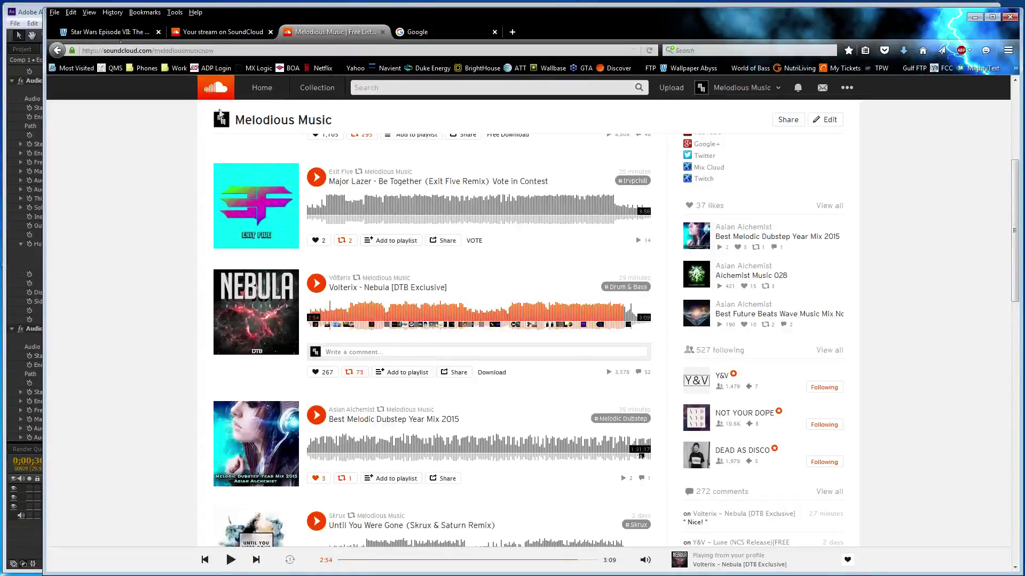
left_click(38, 18)
key("KP_0")
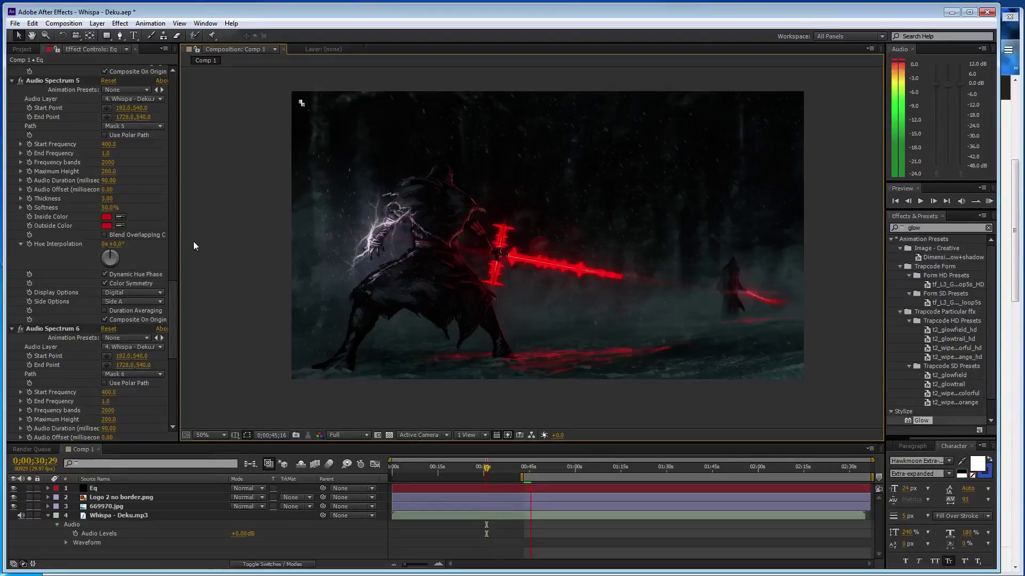
Set Start Frequency to 300 on Audio Spectrum 5 and 6 and preview.
key("space")
left_click(109, 144)
type("300")
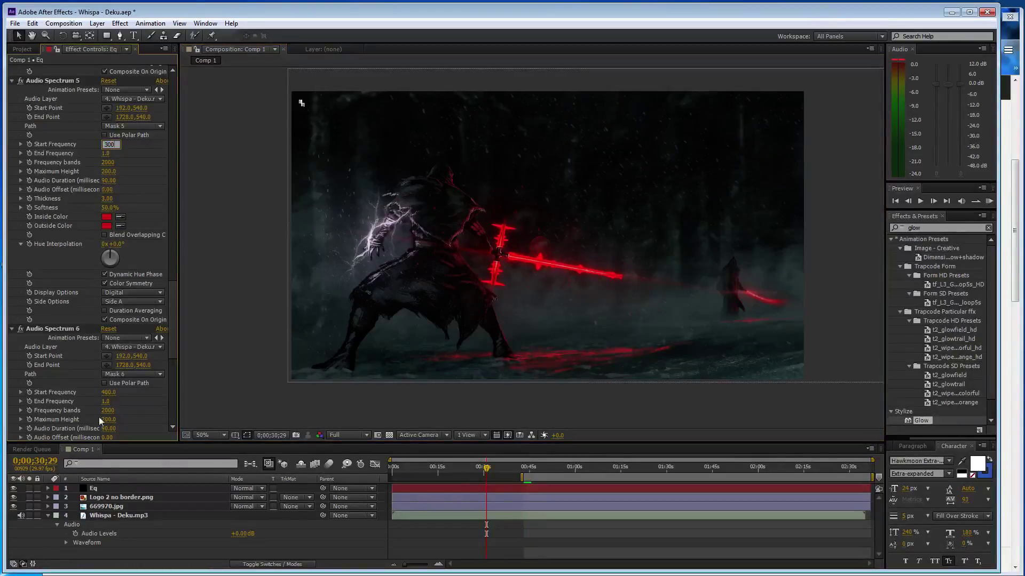
left_click(109, 394)
type("300")
key("Return")
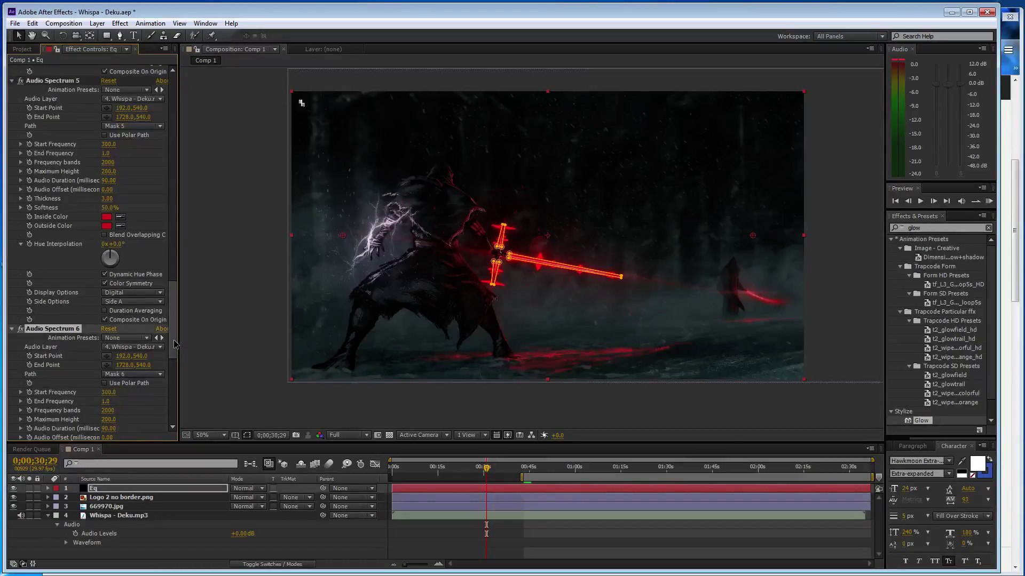
key("space")
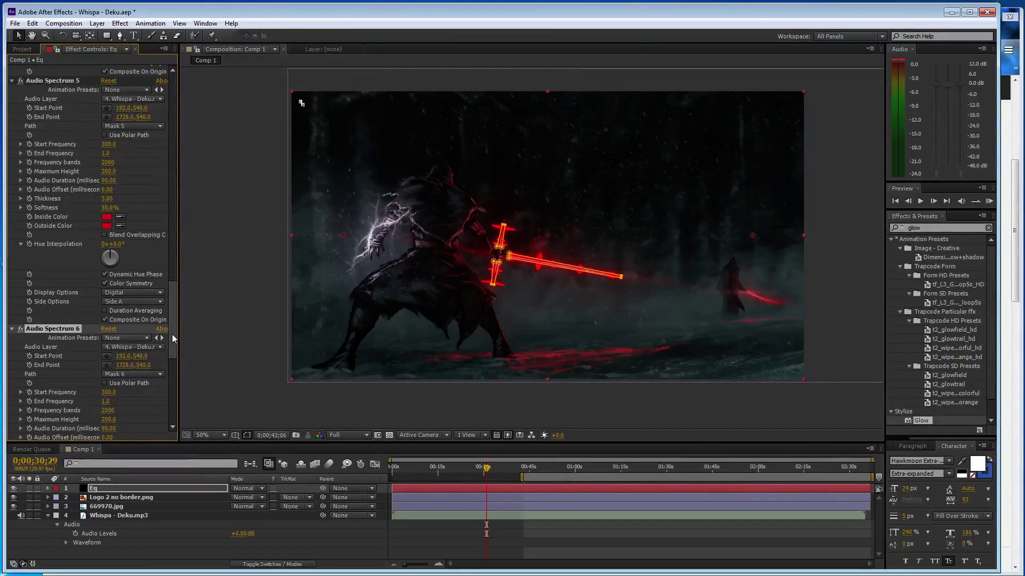
Lower Audio Spectrum 3's Start Frequency to 300 and preview again.
scroll(172, 334, "up", 3)
scroll(171, 335, "up", 3)
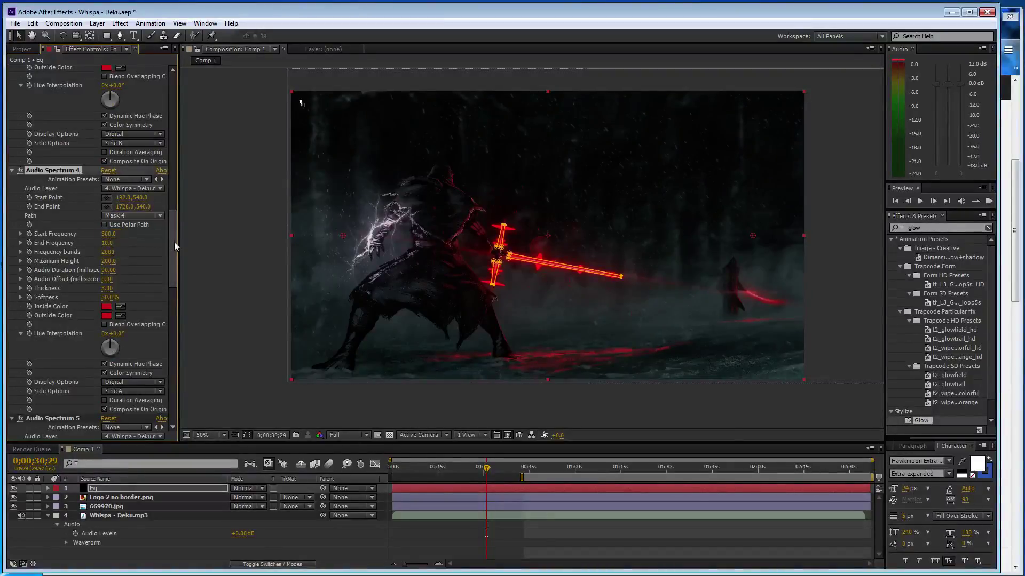
scroll(154, 219, "up", 3)
left_click_drag(111, 176, 159, 176)
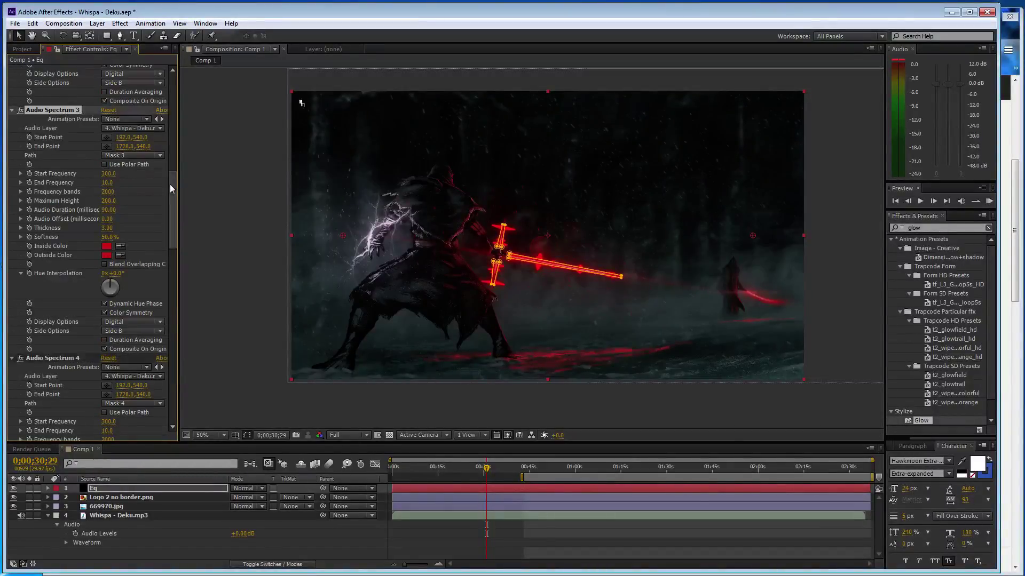
key("KP_0")
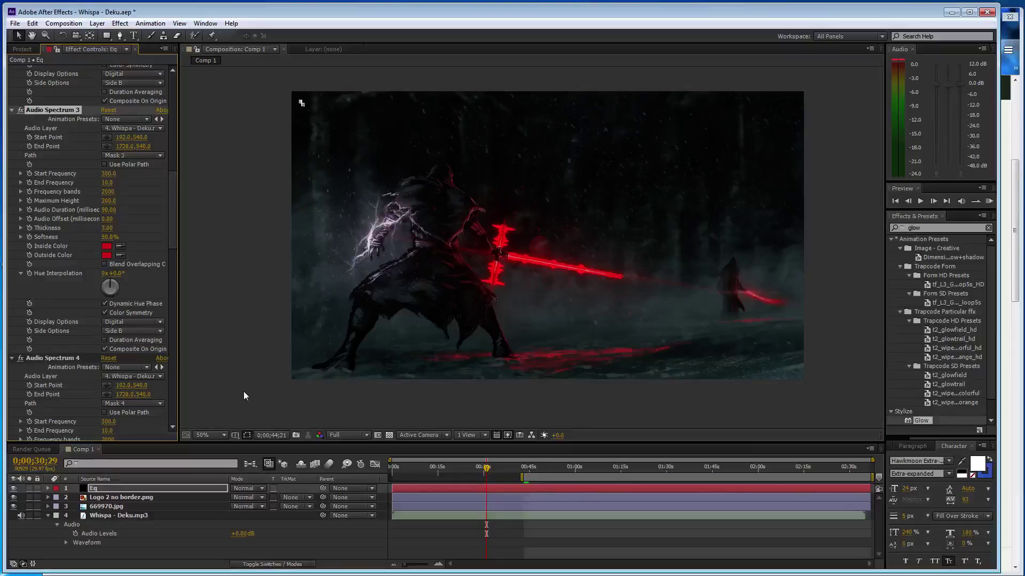
Reveal the mp3 waveform and audition the soundtrack from 0;00;27;08 and 0;00;43;16.
key("space")
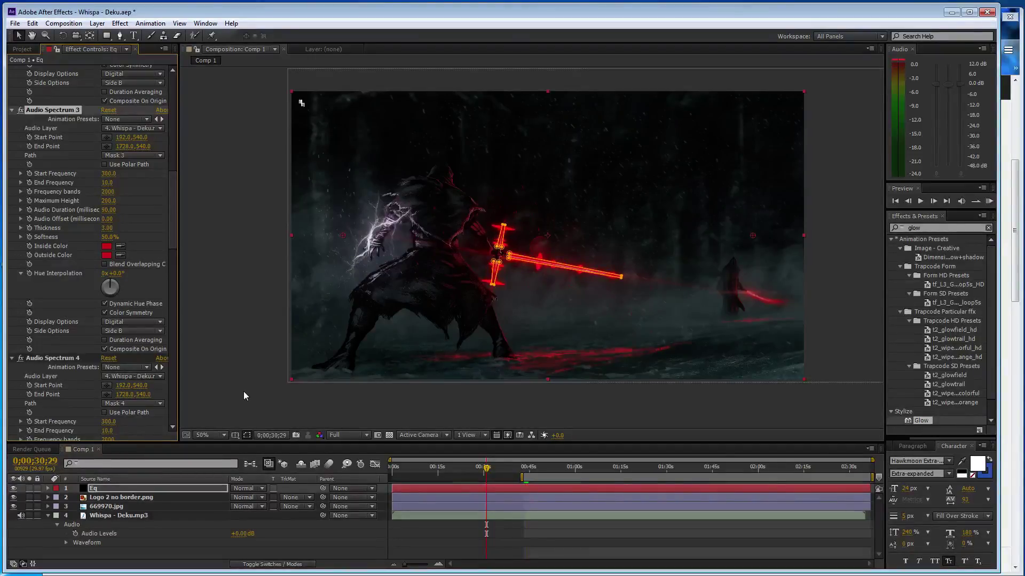
left_click(66, 543)
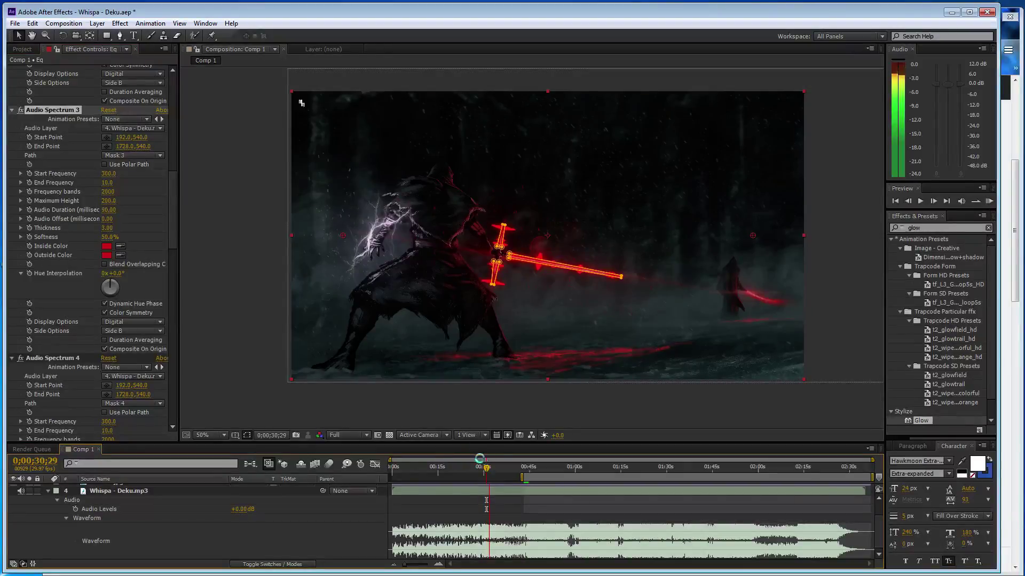
left_click_drag(487, 469, 475, 473)
key("KP_Decimal")
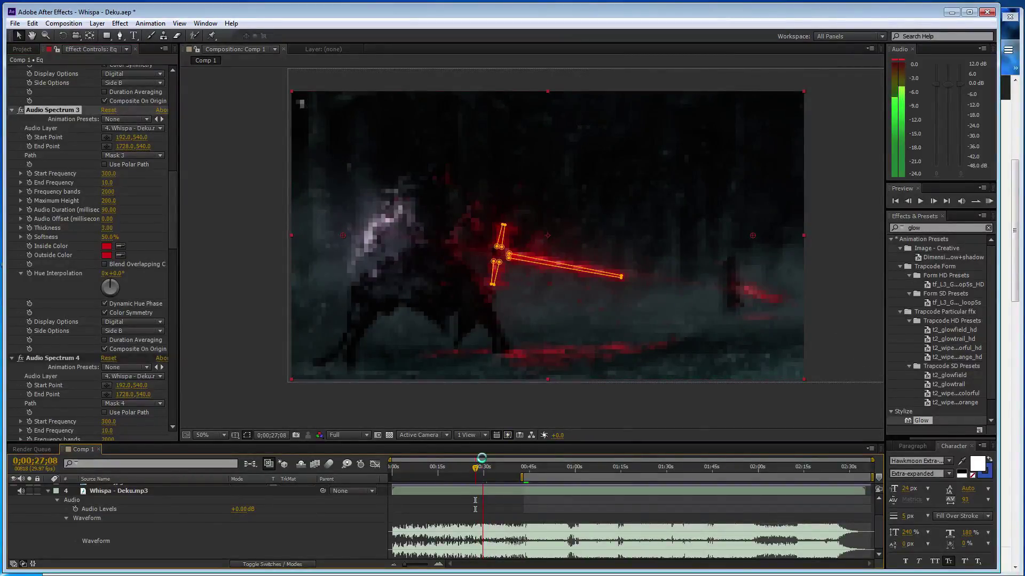
left_click(488, 468)
left_click(524, 469)
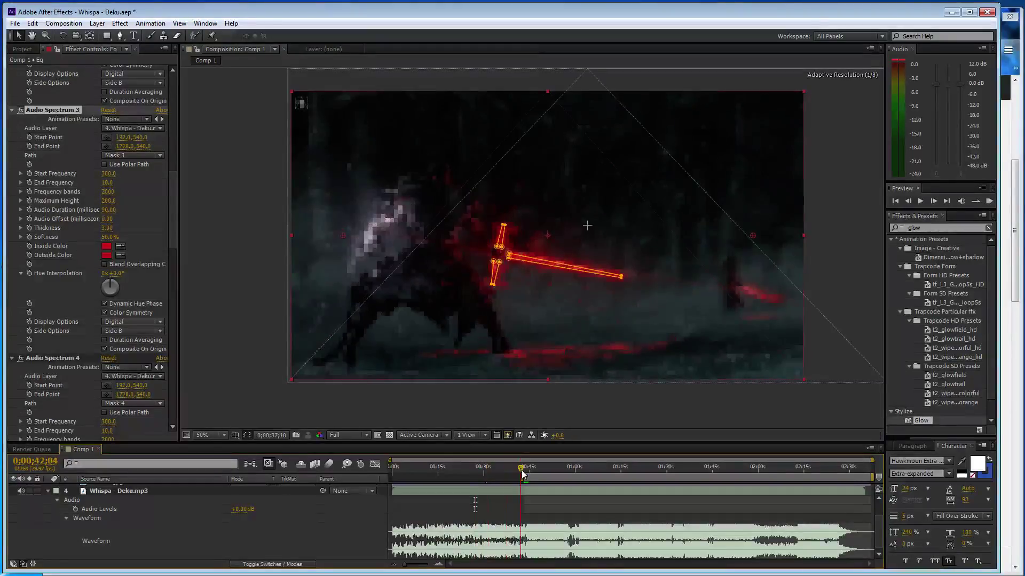
key("KP_Decimal")
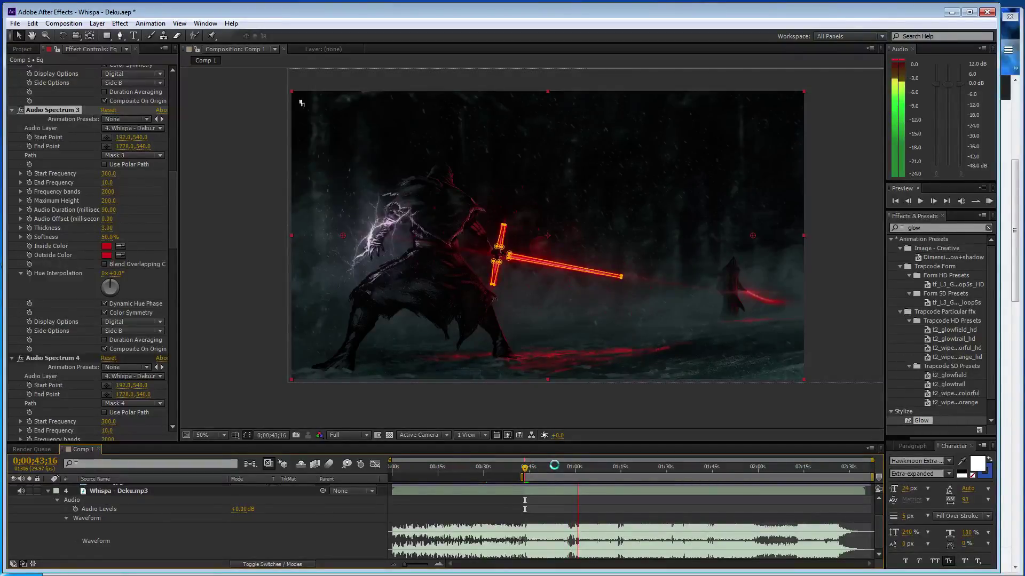
Move the current time to 0;01;00;07, audition from there, and collapse the waveform.
left_click(524, 466)
left_click_drag(525, 466, 575, 481)
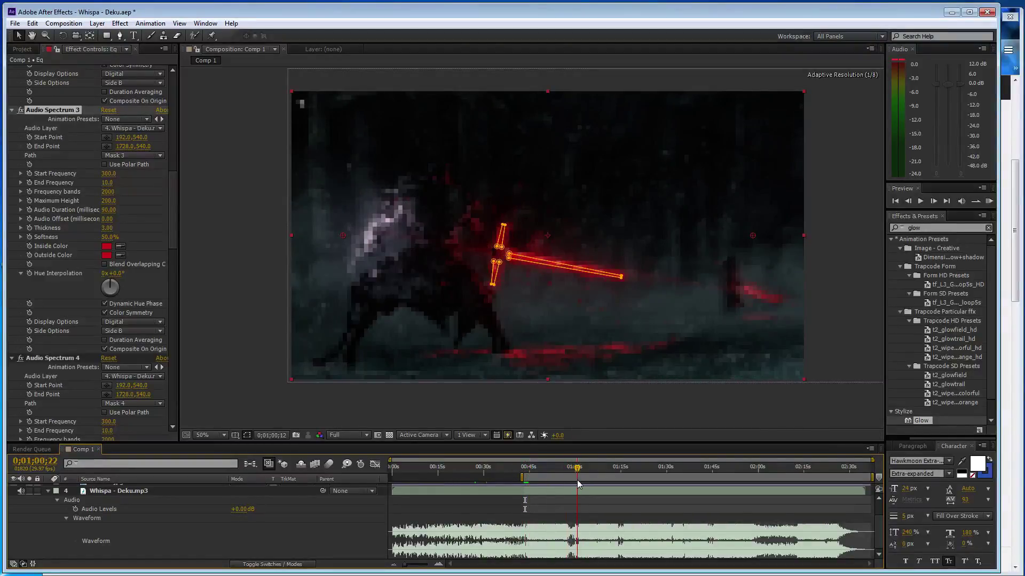
key("KP_Decimal")
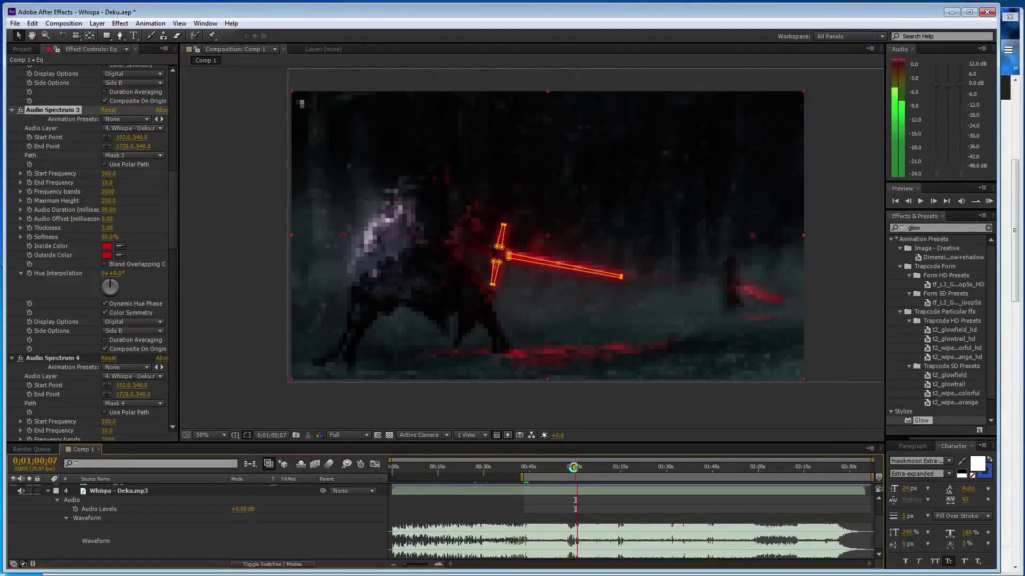
left_click(66, 518)
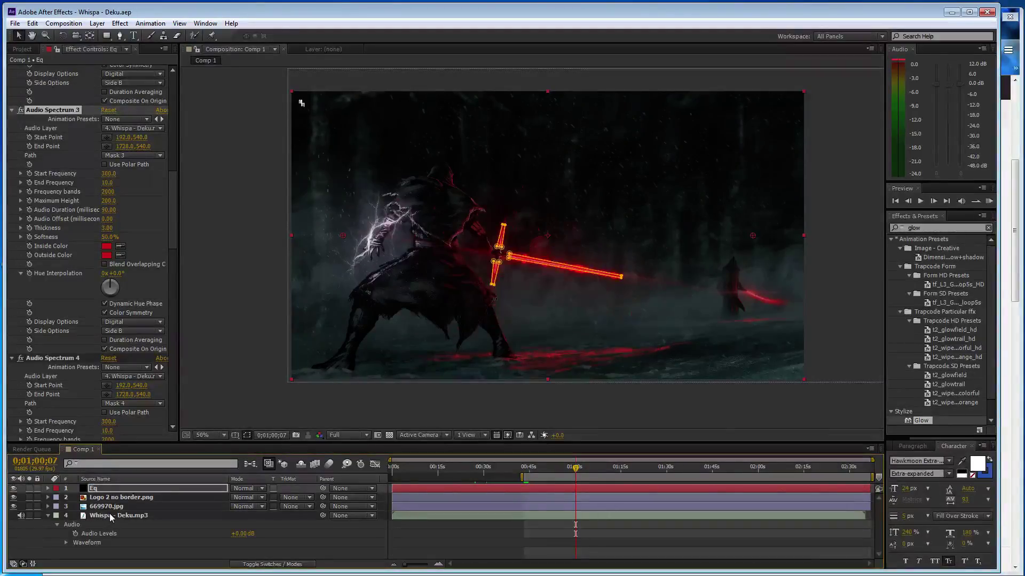
Create a near-white 1920×1080 solid, White Solid 1, starting at the one-minute mark.
key("ctrl+y")
left_click(186, 343)
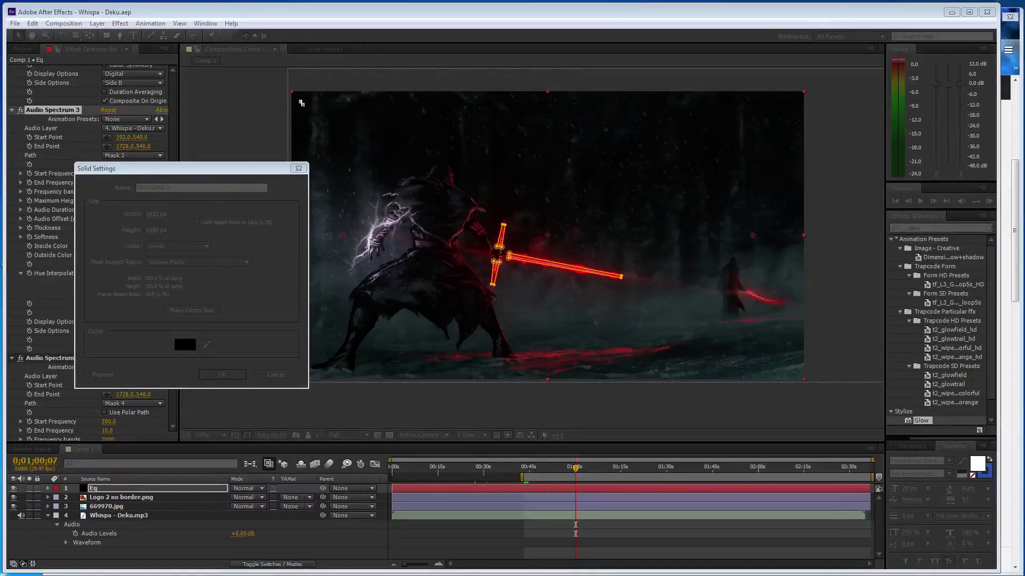
left_click_drag(144, 72, 262, 181)
left_click_drag(107, 216, 43, 200)
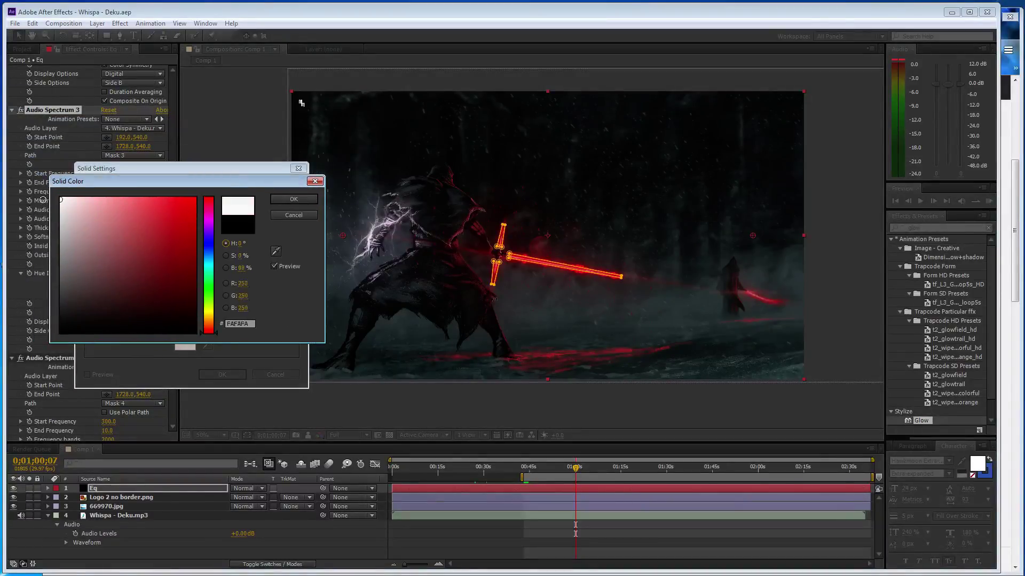
left_click(293, 199)
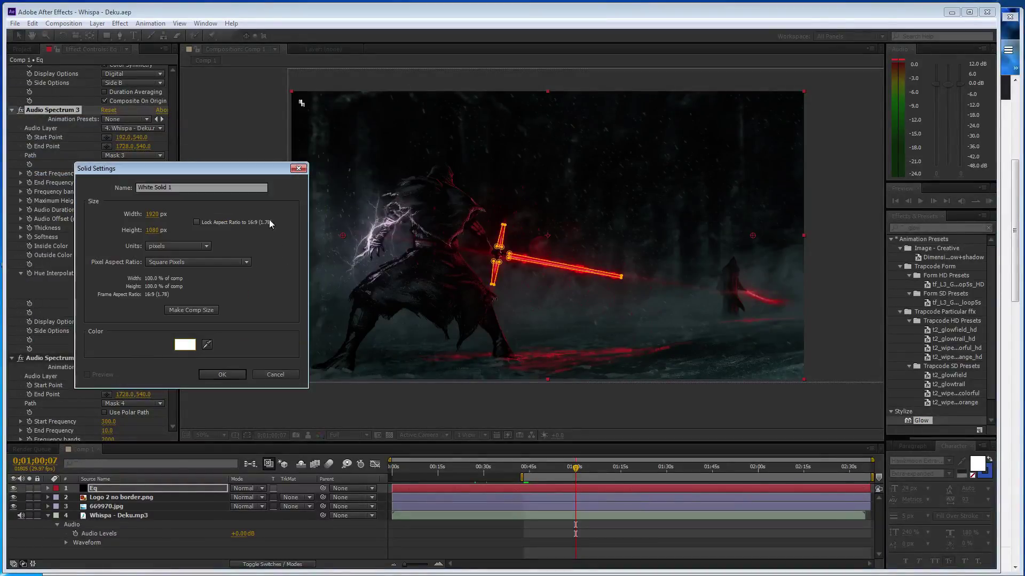
left_click(230, 377)
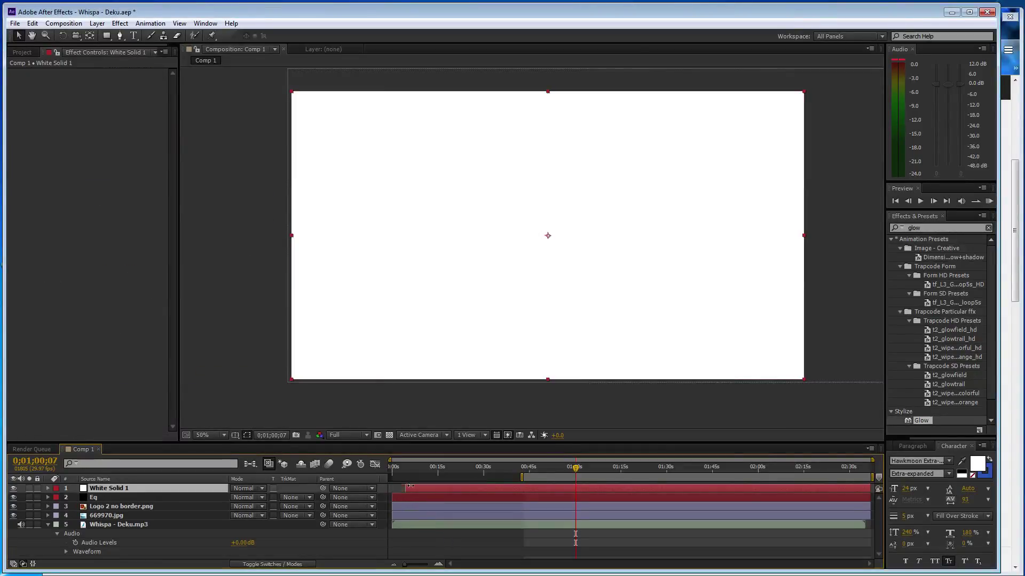
left_click_drag(410, 486, 576, 486)
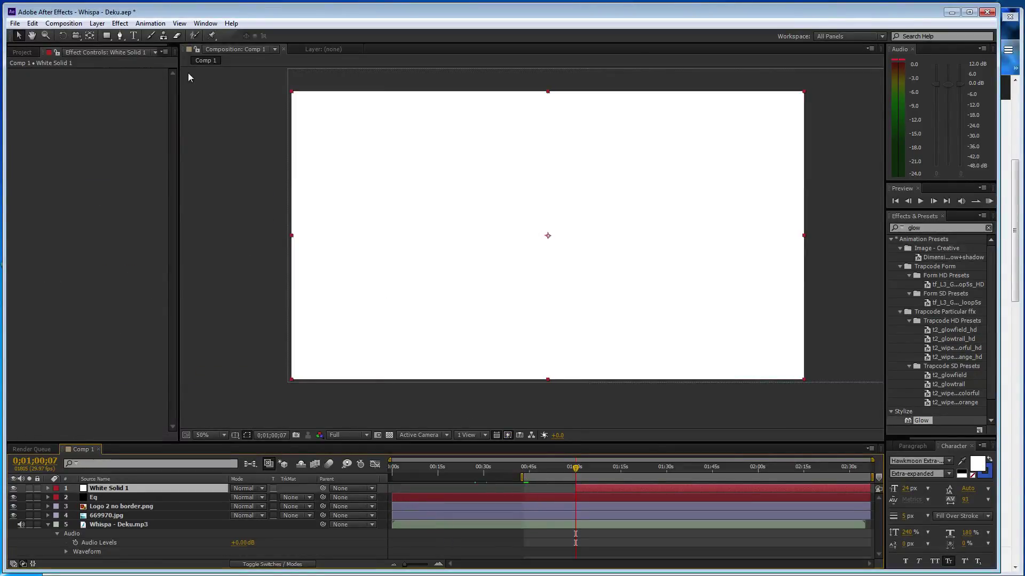
left_click(120, 24)
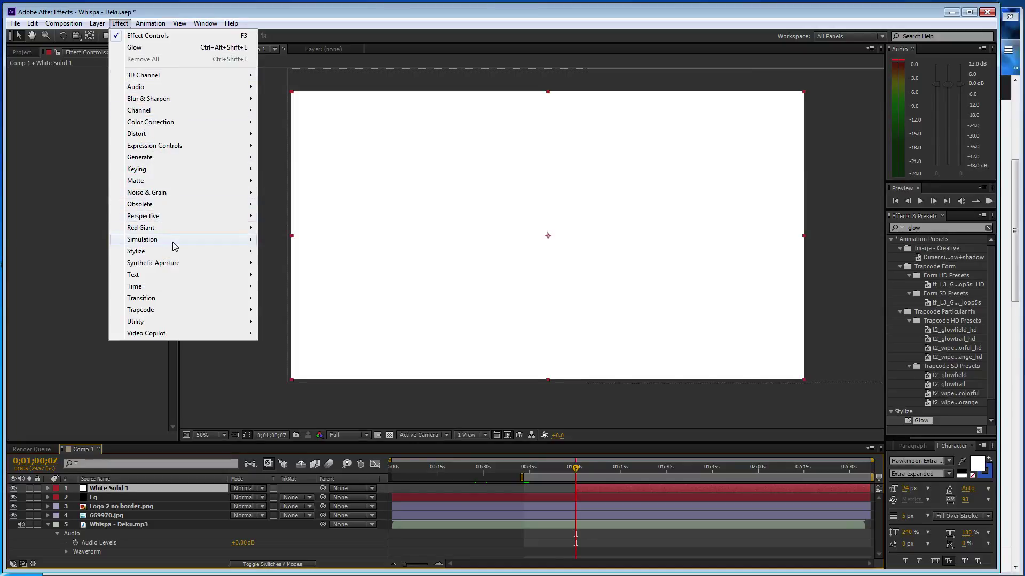
Apply CC Snowfall with Composite With Original off, 500 flakes and scene depth 10000.
mouse_move(172, 241)
left_click(291, 380)
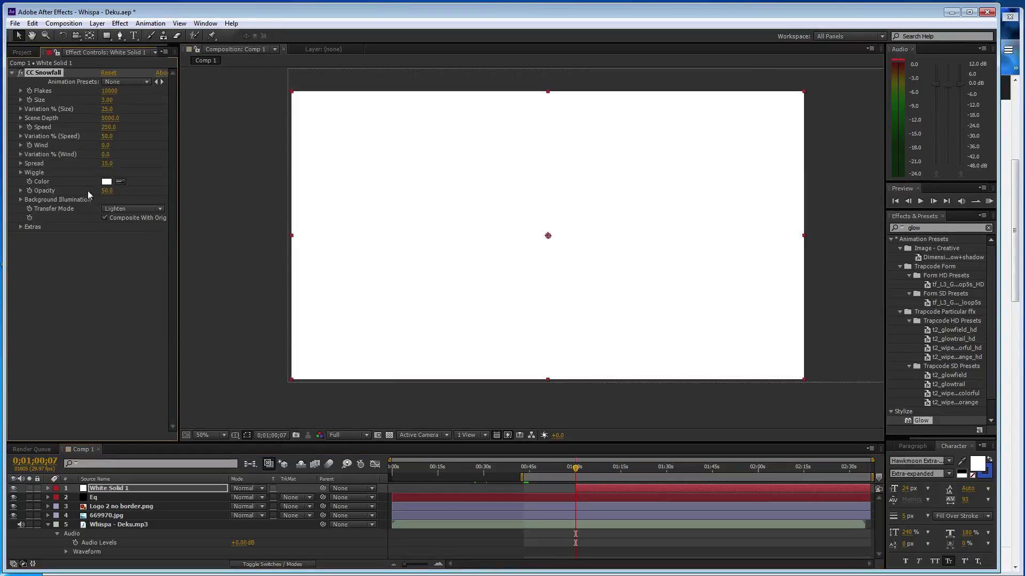
left_click(104, 217)
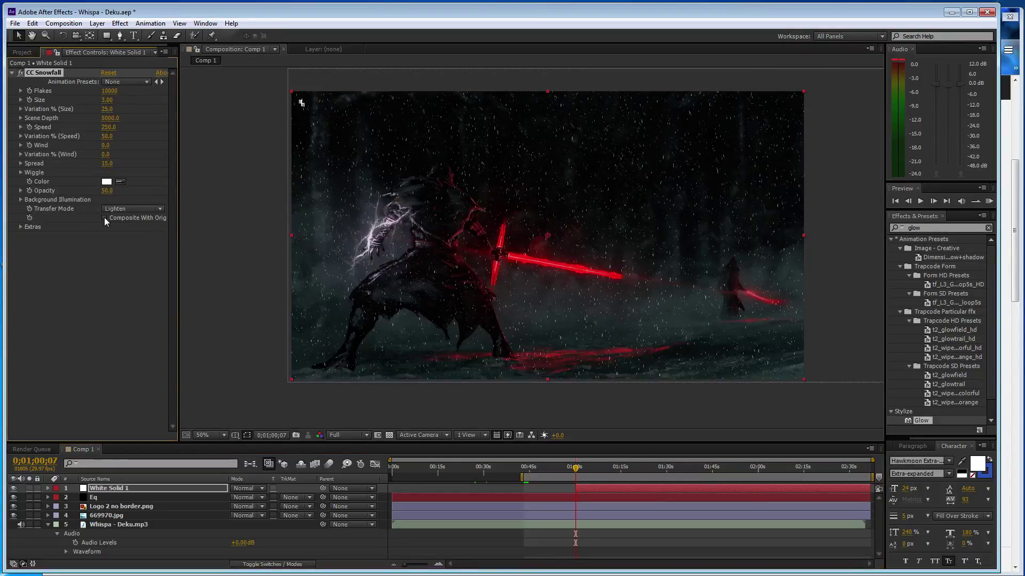
left_click(106, 91)
type("500")
key("Return")
left_click(108, 118)
type("10")
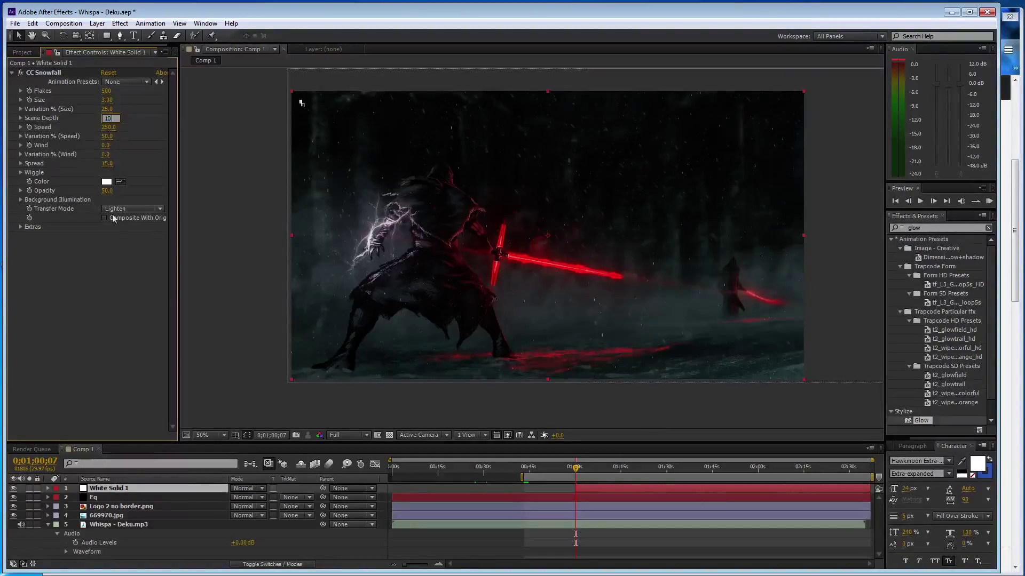
key("Return")
Set the snow to speed 70, wind 37, flake size 5 and scene depth 20000.
left_click(109, 127)
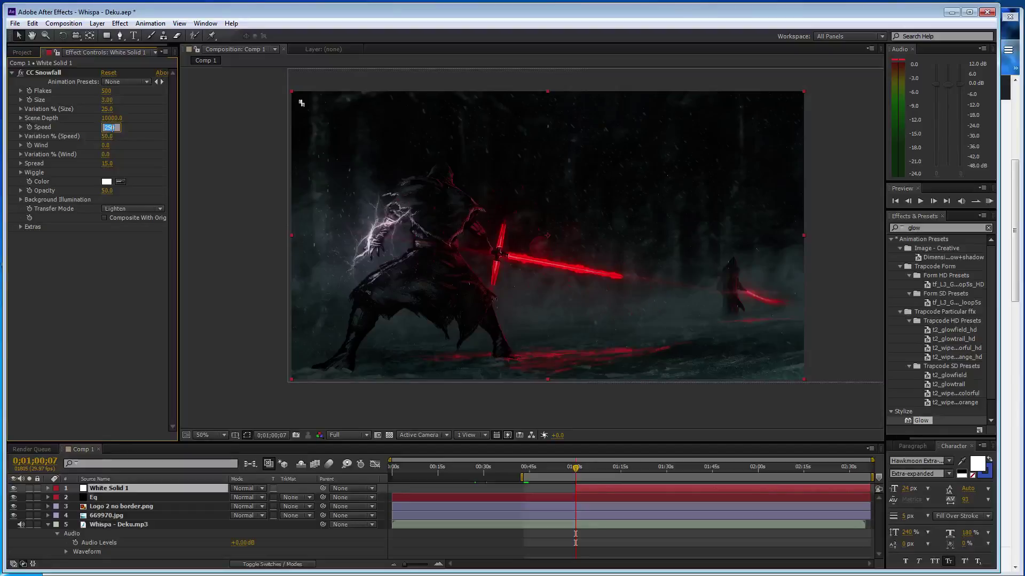
type("70")
key("Return")
left_click_drag(108, 146, 123, 155)
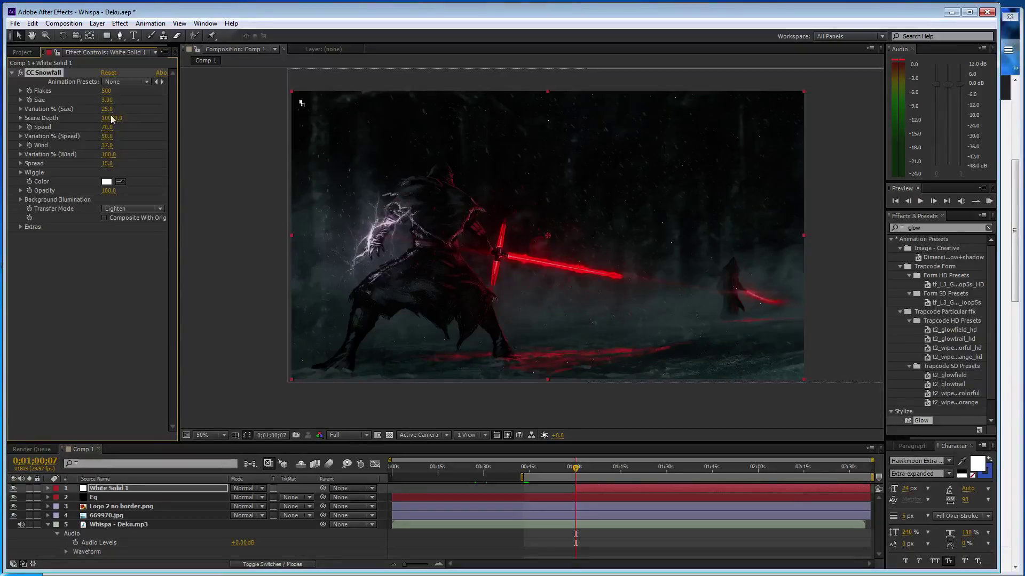
left_click(106, 100)
type("5")
key("Return")
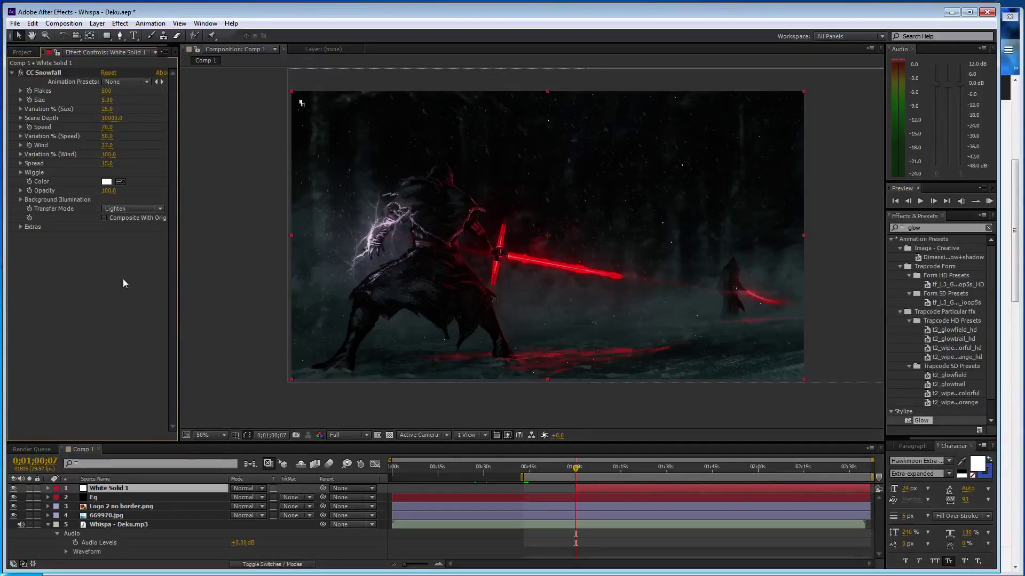
left_click(110, 120)
type("20000")
key("Return")
Start the work area near 0:59, hide the Eq layer, and preview with snow speed 80.
left_click_drag(521, 477, 569, 477)
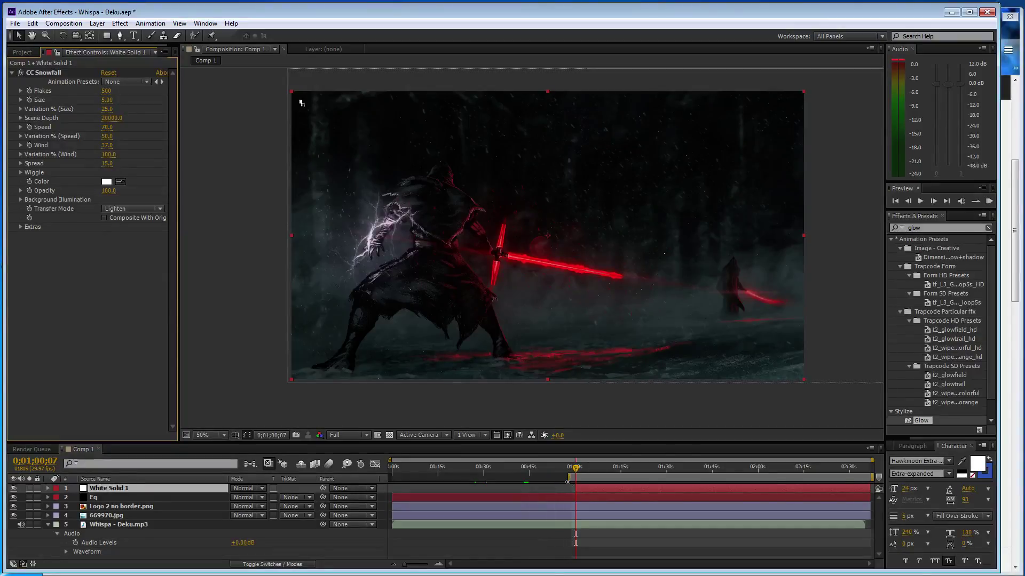
left_click(13, 497)
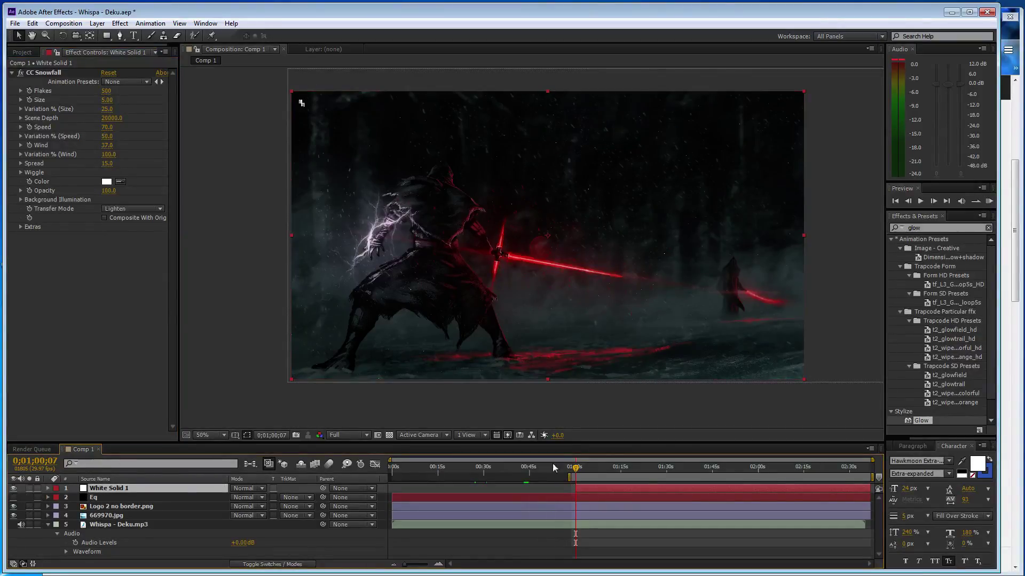
key("KP_0")
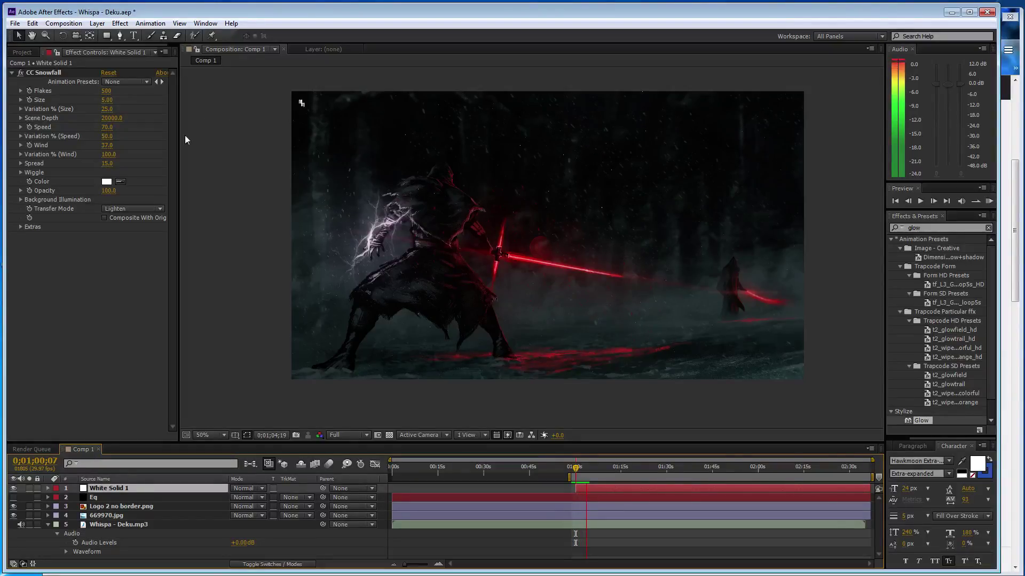
left_click_drag(114, 128, 120, 128)
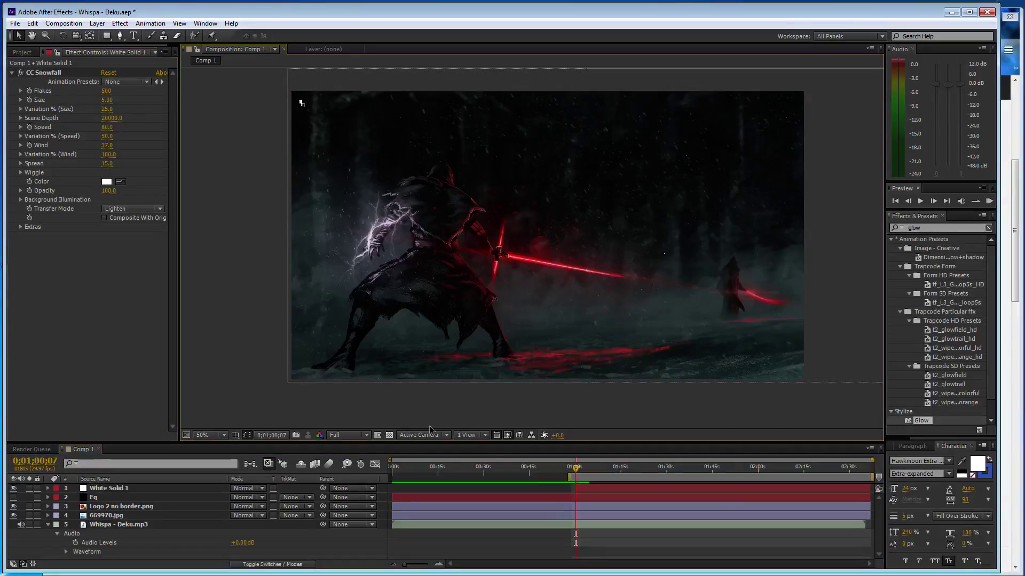
key("KP_0")
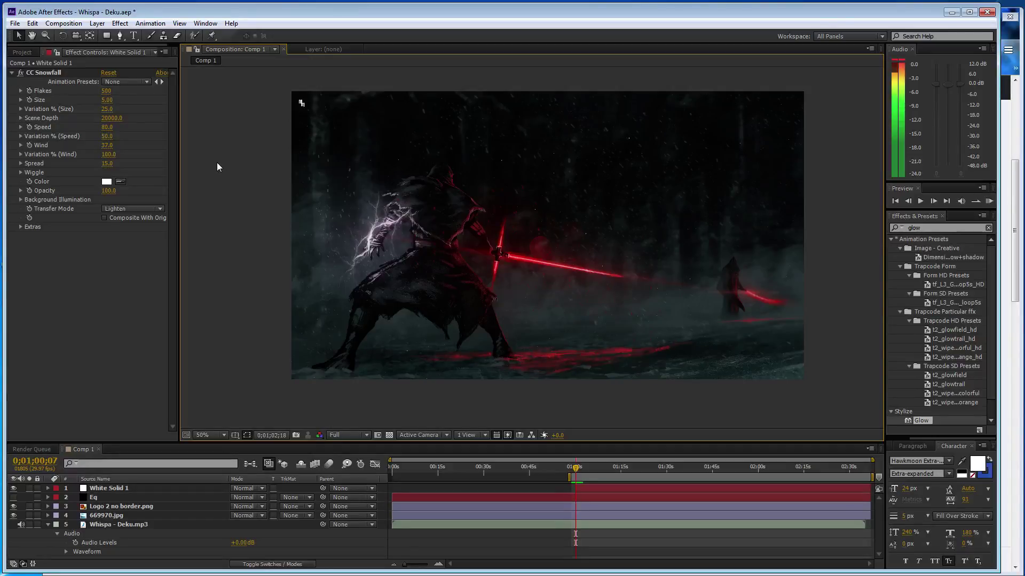
Set the snow to 250 flakes, size 8, scene depth 10000 and opacity 50.
left_click(106, 91)
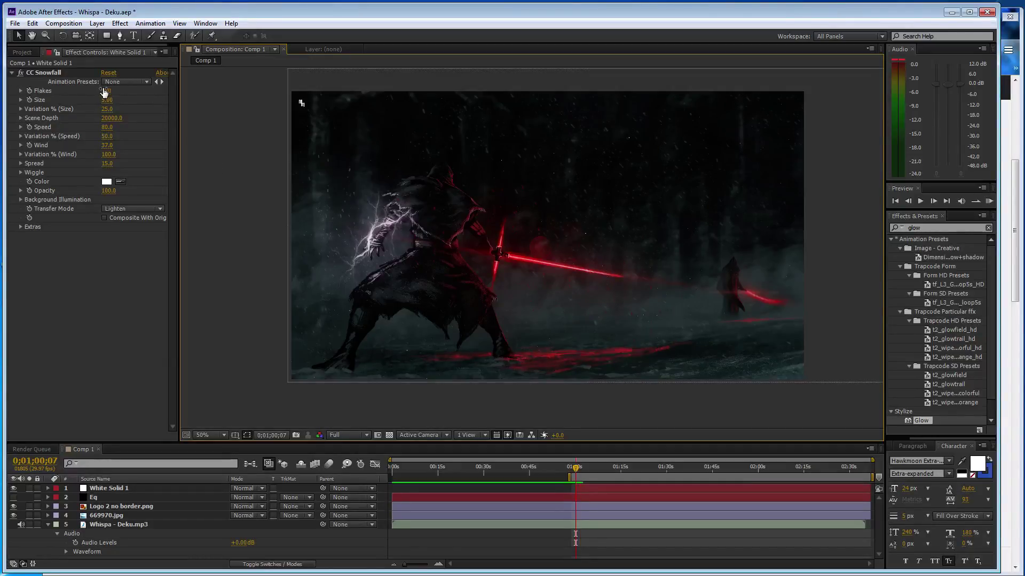
type("250")
key("Tab")
type("8")
key("Return")
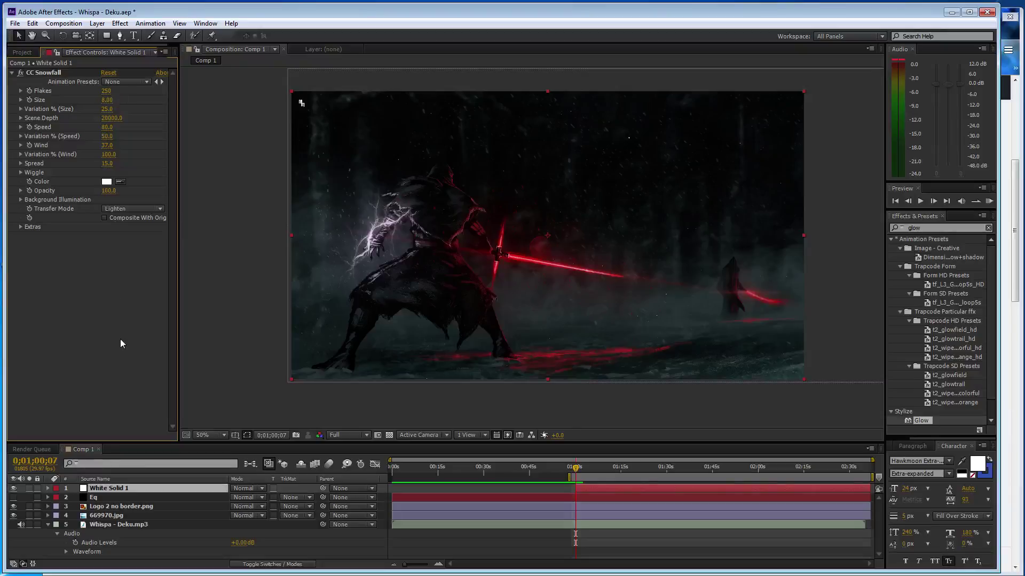
left_click(110, 118)
type("1000")
key("Return")
left_click(109, 190)
type("50")
key("Return")
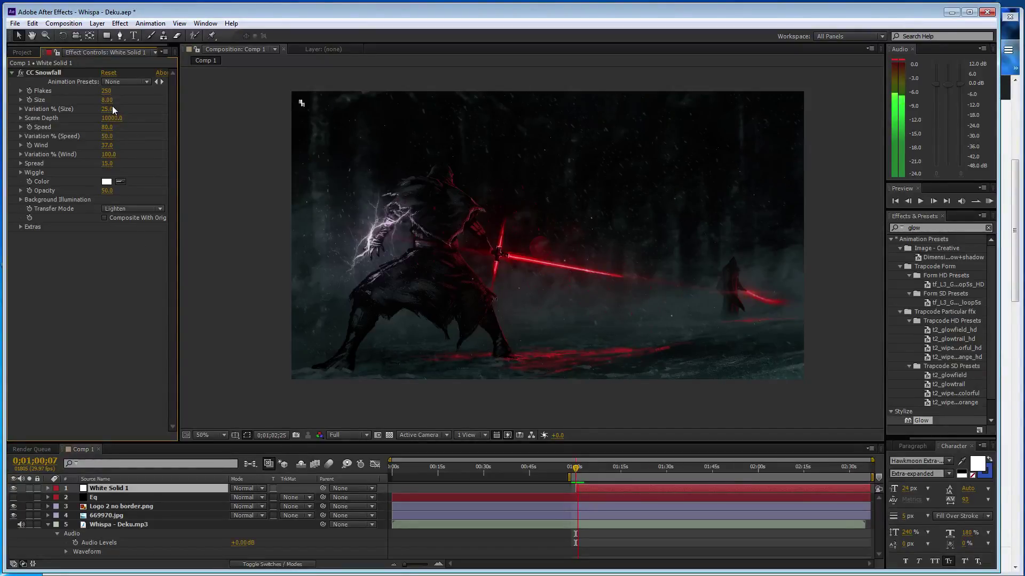
Try snow opacity 40 and drop to 200 flakes, then return opacity to 50.
left_click(107, 190)
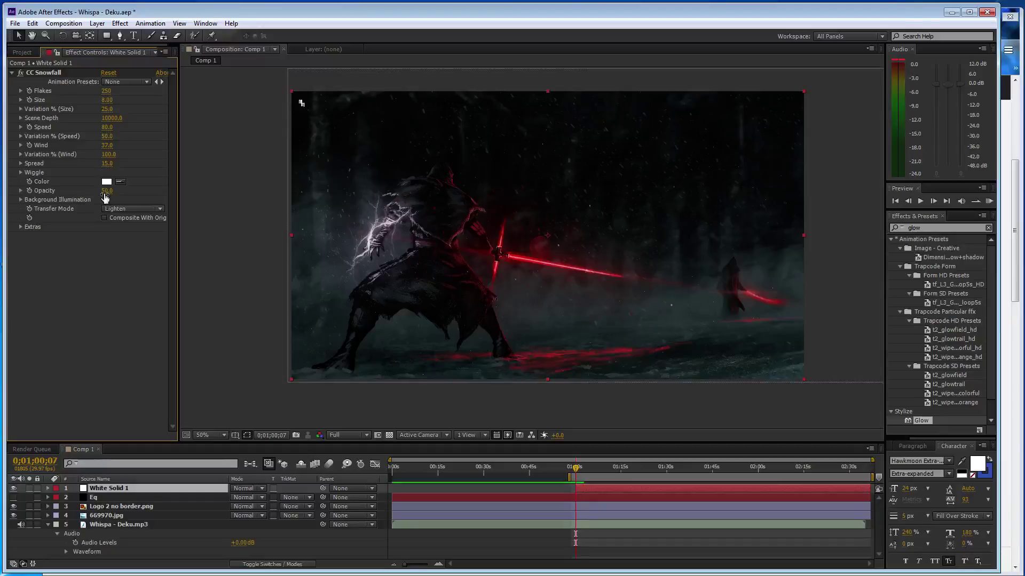
type("40")
left_click(106, 90)
type("20")
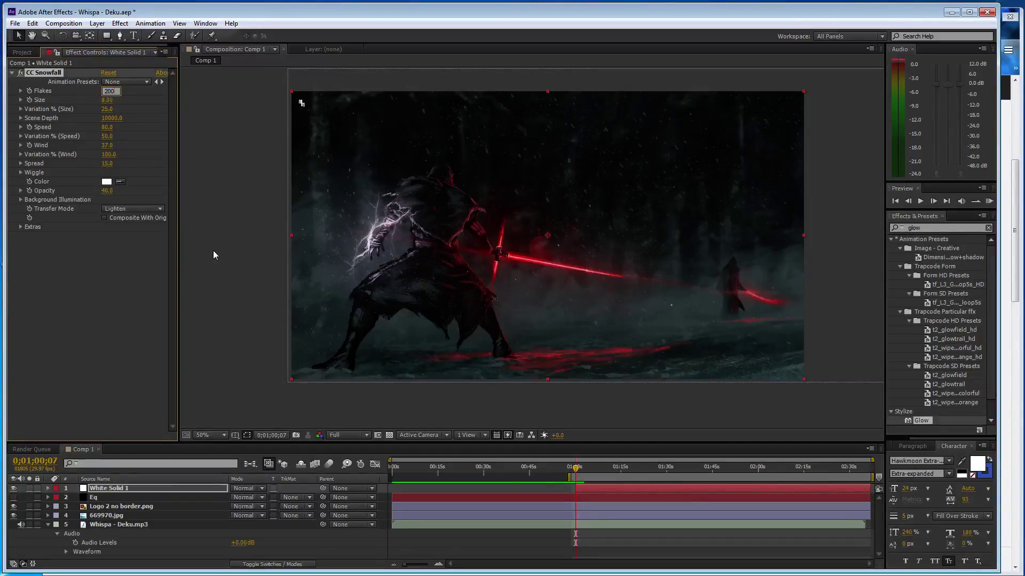
left_click(213, 255)
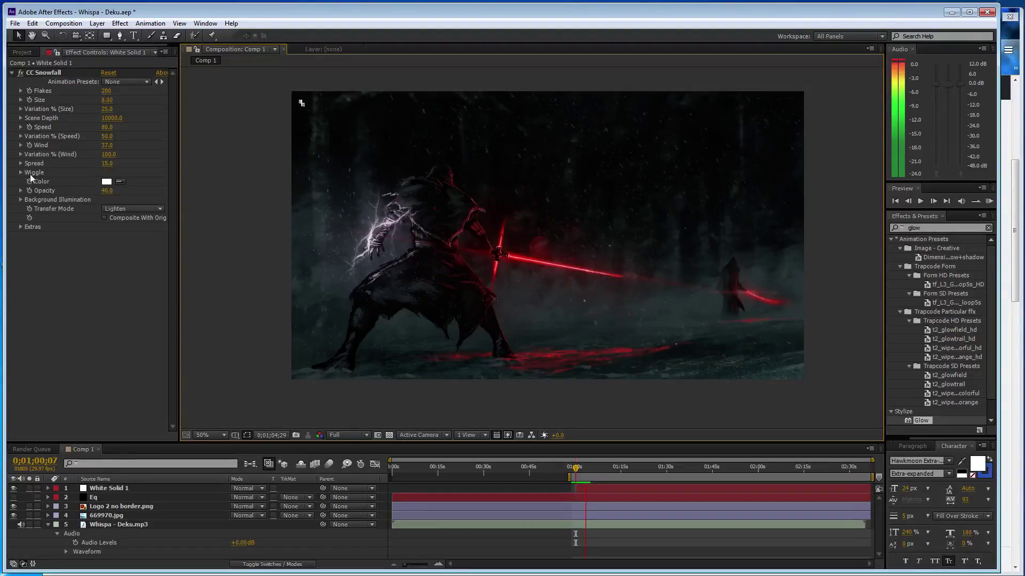
left_click(106, 191)
type("50")
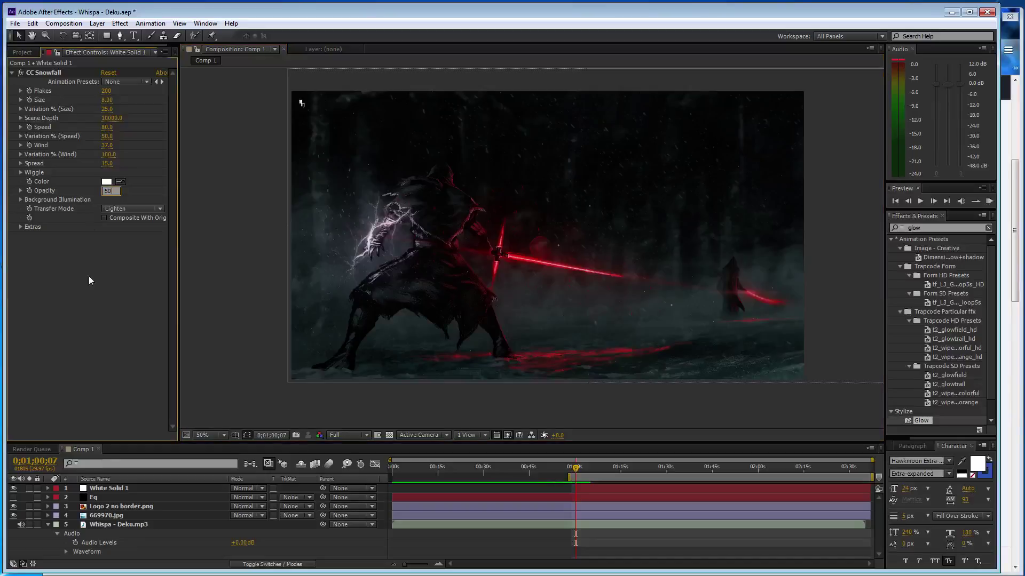
Expand CC Snowfall's Wiggle settings and RAM-preview the falling snow.
left_click(22, 172)
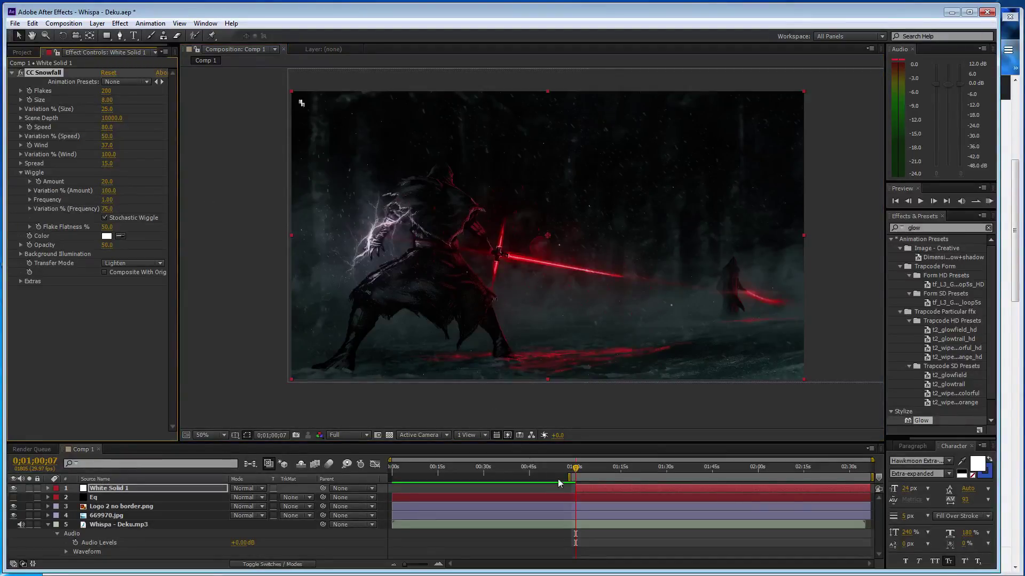
key("KP_0")
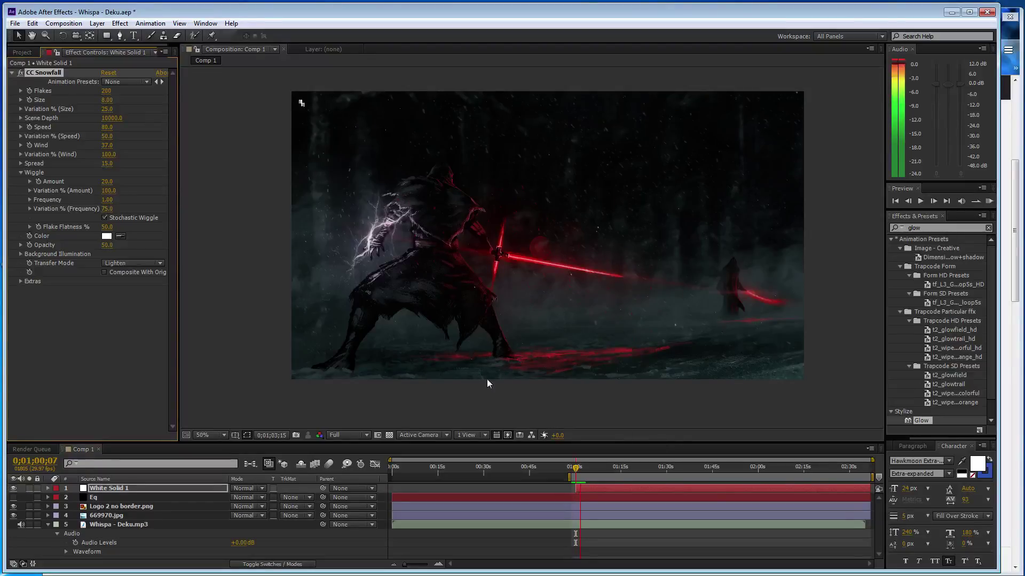
left_click(263, 377)
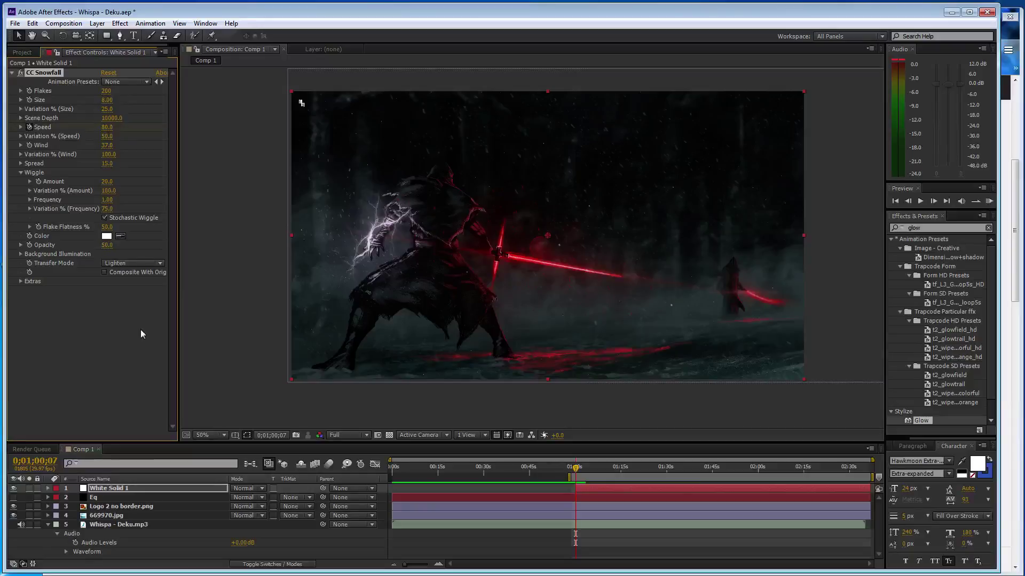
Raise the snow Wind to 40 and reveal the audio layer's waveform.
left_click(107, 145)
type("40")
left_click(255, 360)
left_click(65, 553)
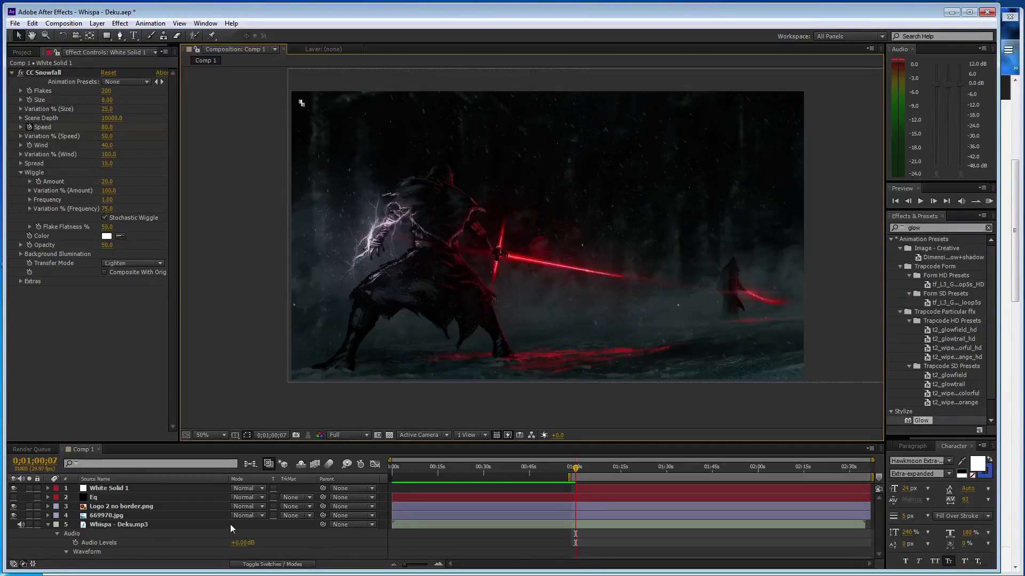
Scrub the timeline forward through the song from about 1:09 to 1:50.
left_click_drag(575, 470, 618, 474)
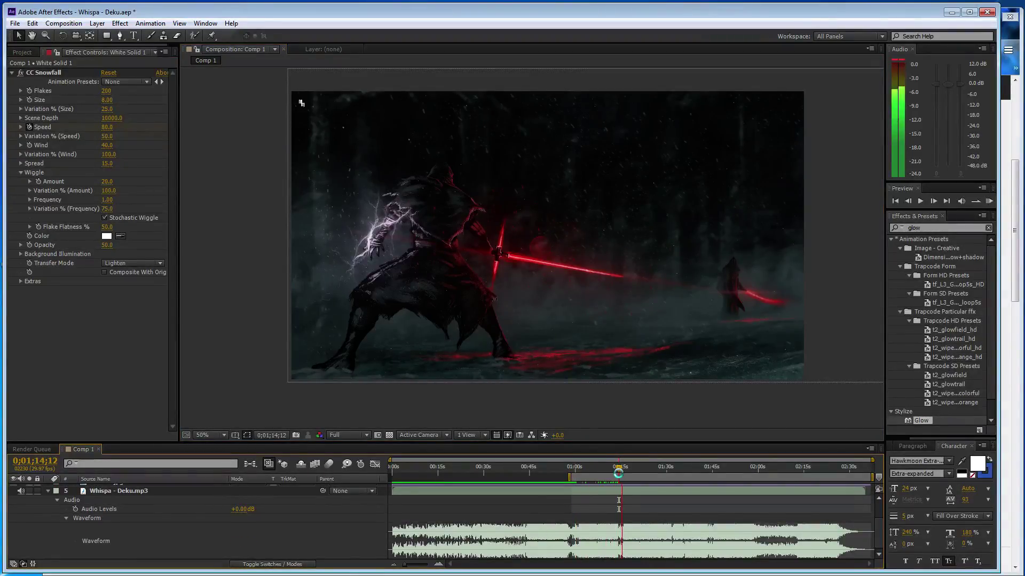
left_click_drag(618, 473, 664, 457)
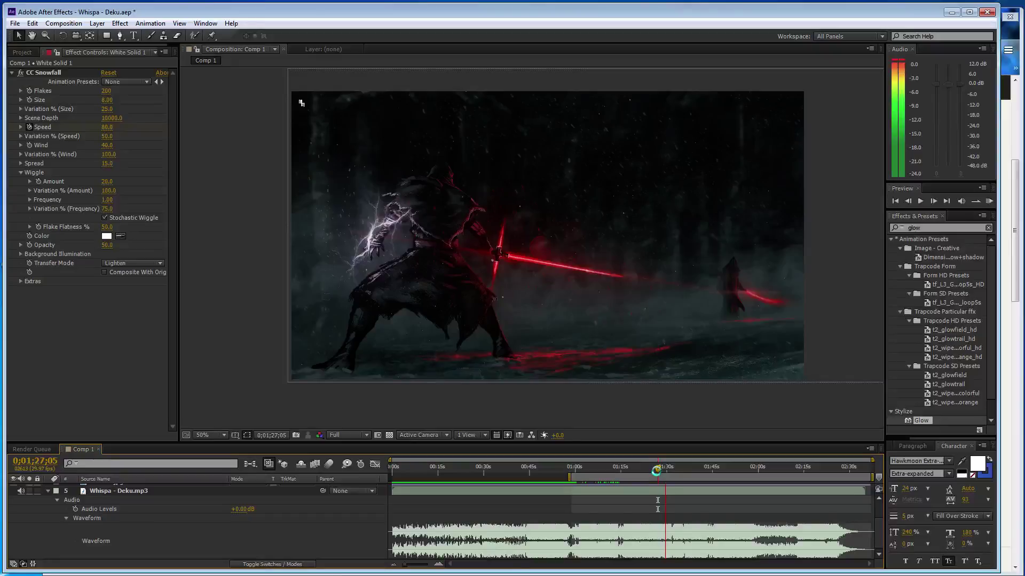
left_click_drag(656, 471, 670, 468)
left_click_drag(670, 468, 711, 470)
left_click_drag(711, 470, 755, 481)
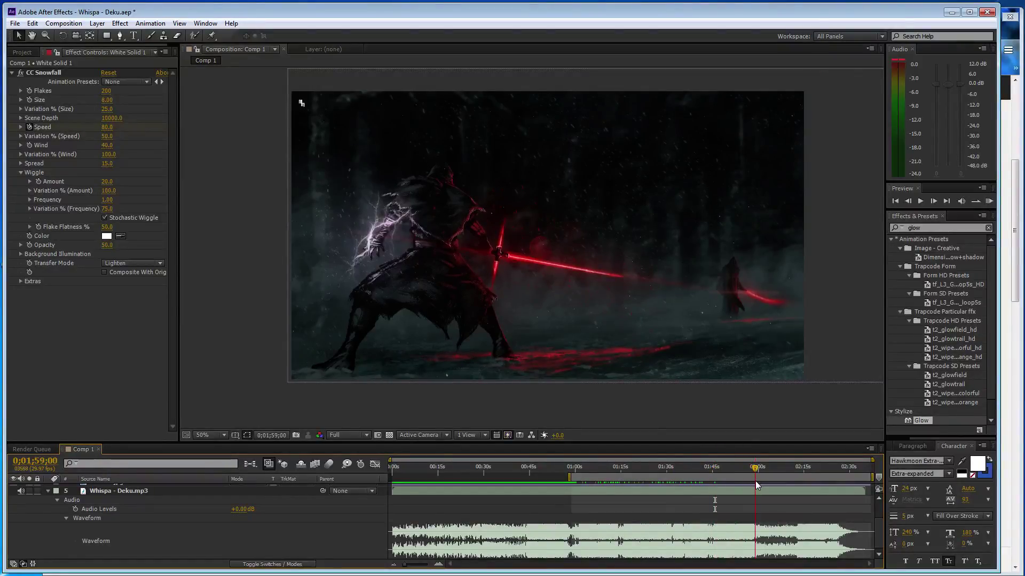
Set the CC Snowfall Speed to 20.
left_click(107, 128)
key("Return")
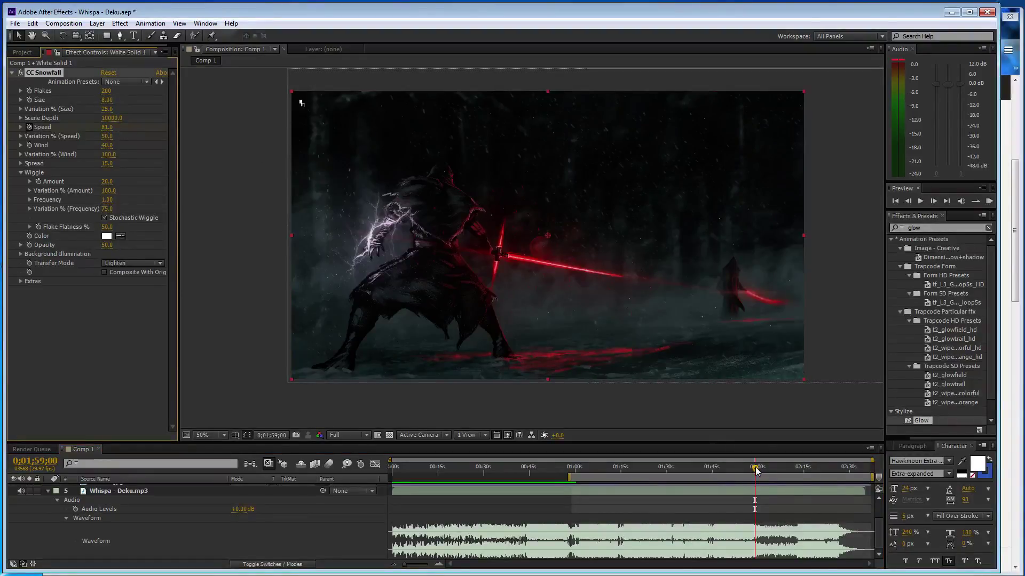
left_click_drag(756, 470, 764, 469)
left_click(107, 127)
type("20")
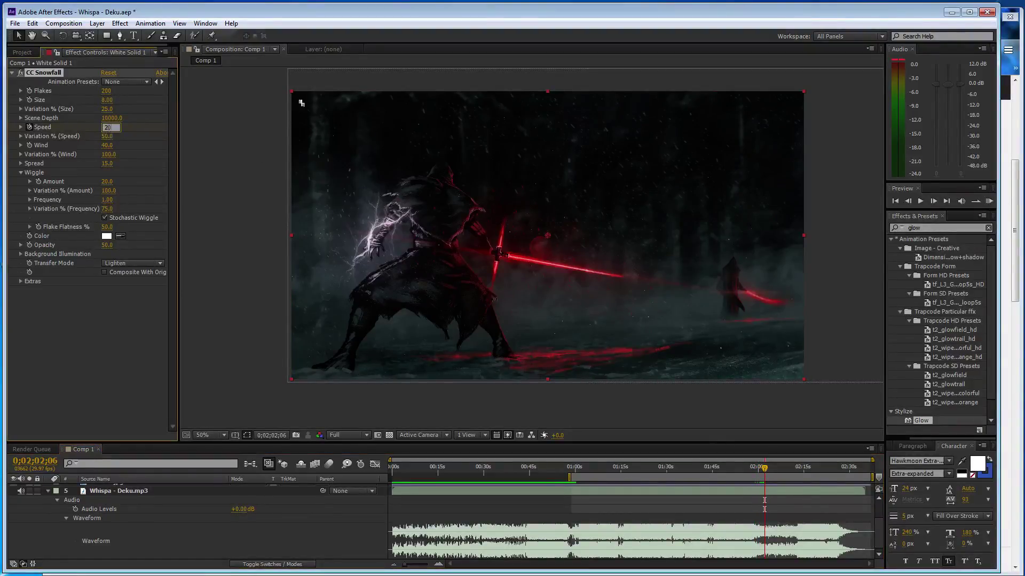
key("Return")
Preview the snow further along the timeline and lower Speed to 10.
left_click_drag(765, 468, 803, 462)
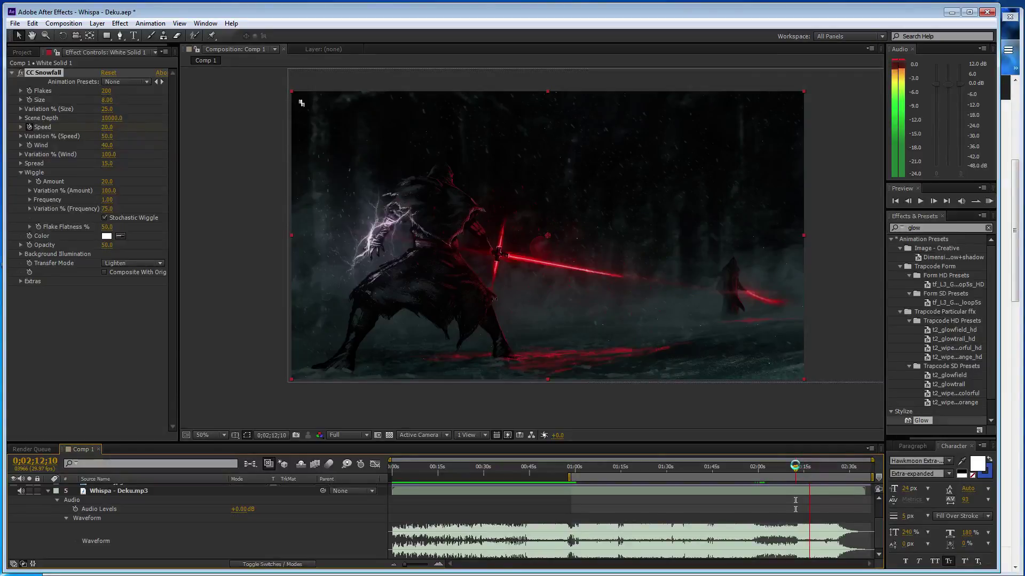
left_click_drag(795, 466, 840, 478)
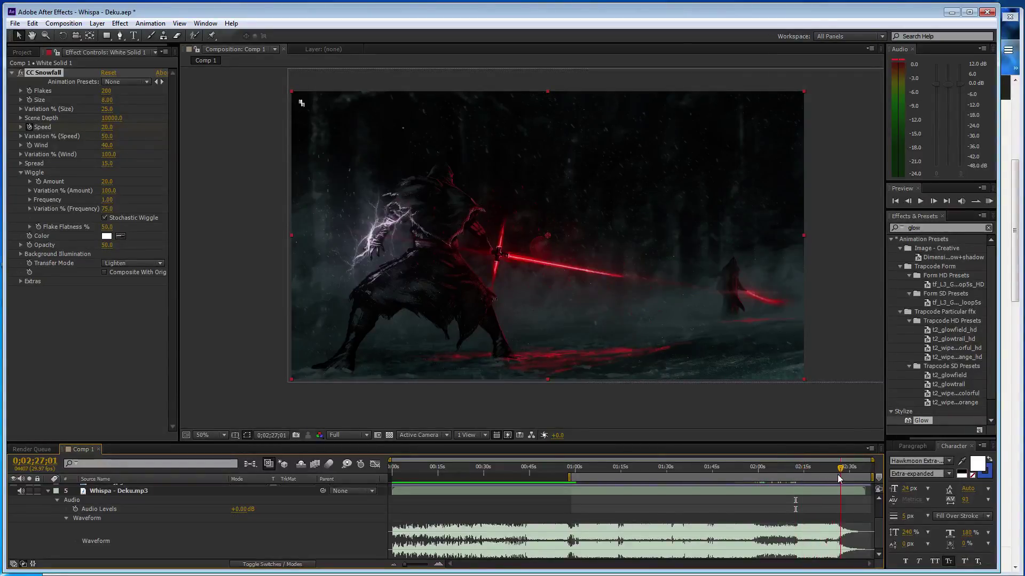
left_click(107, 127)
key("Return")
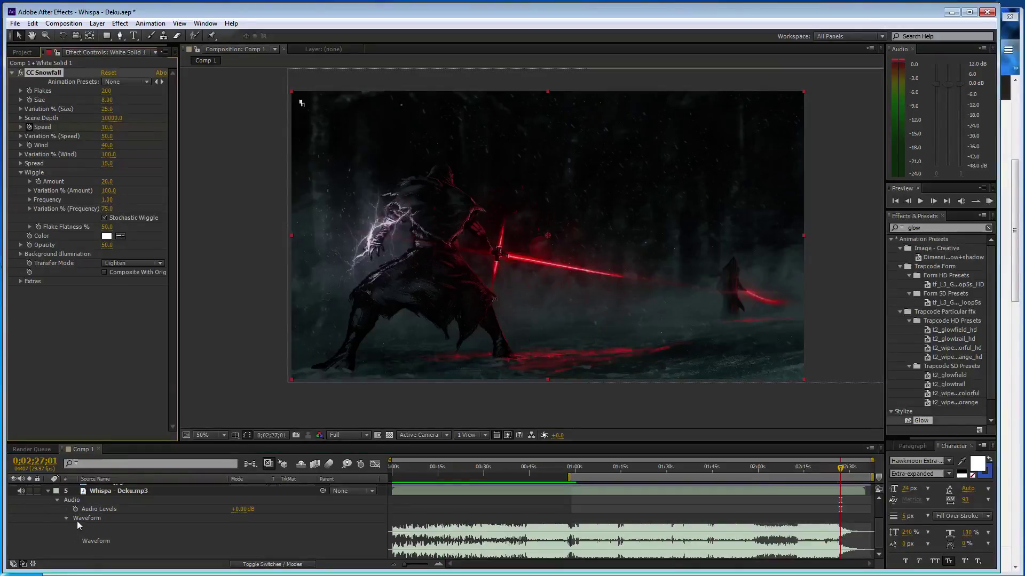
Collapse the waveform, save the project, and show the Eq layer again.
left_click(66, 519)
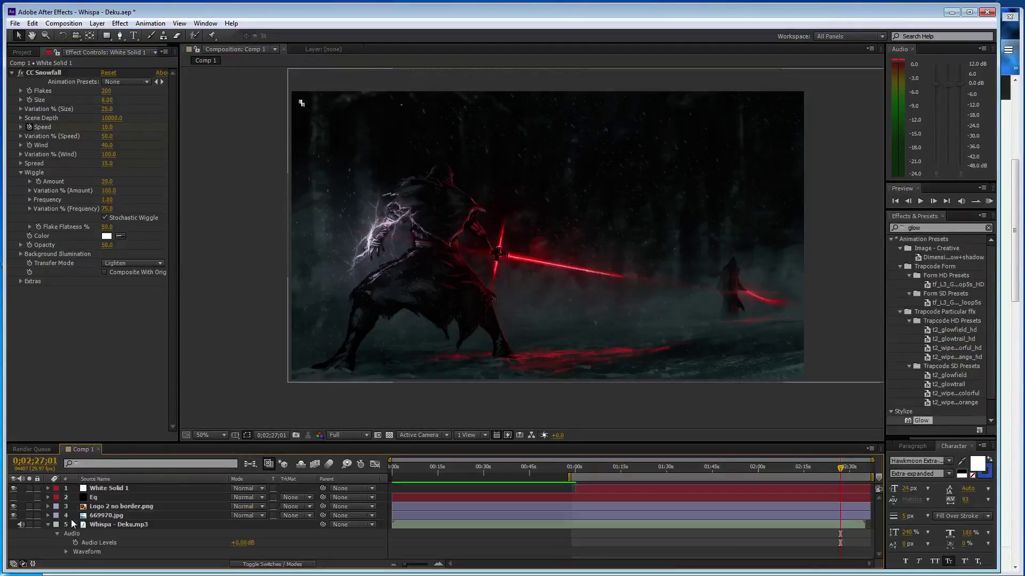
key("ctrl+s")
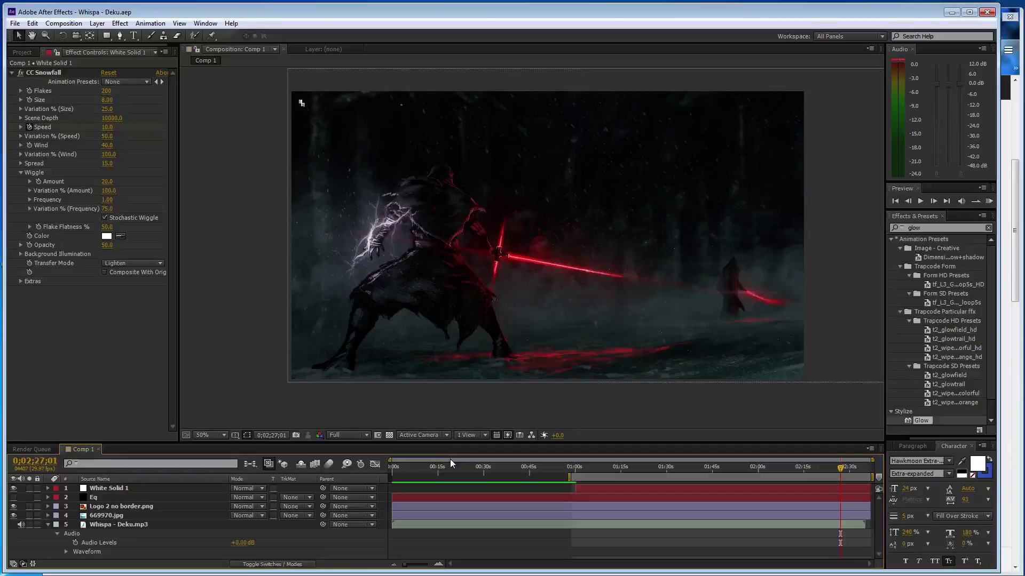
key("period")
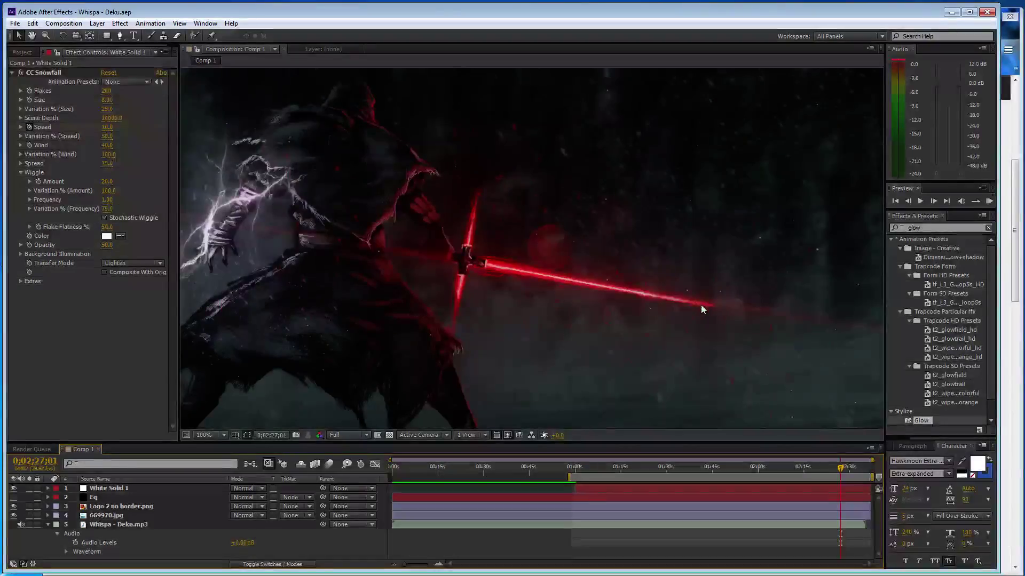
key("comma")
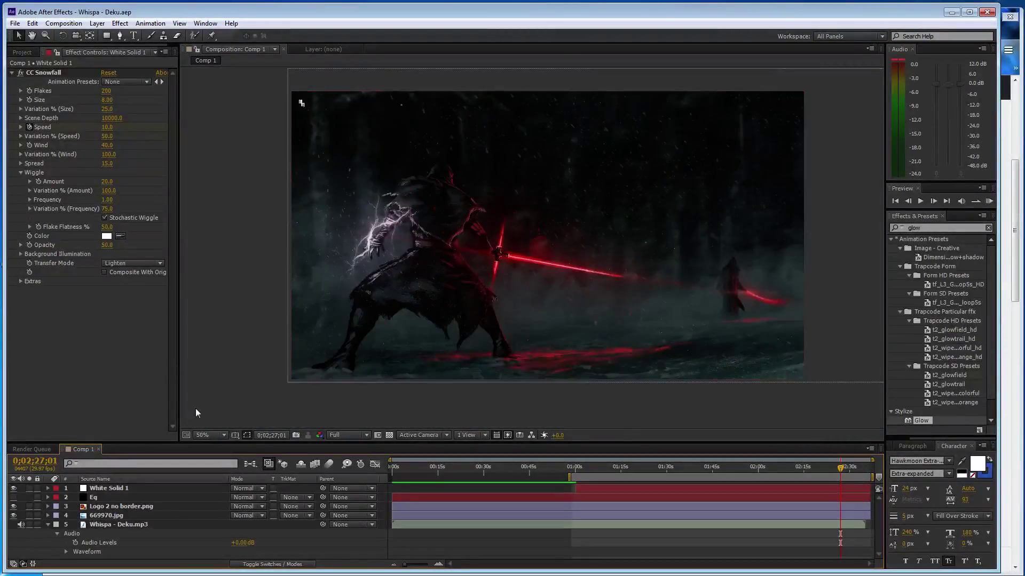
left_click(13, 497)
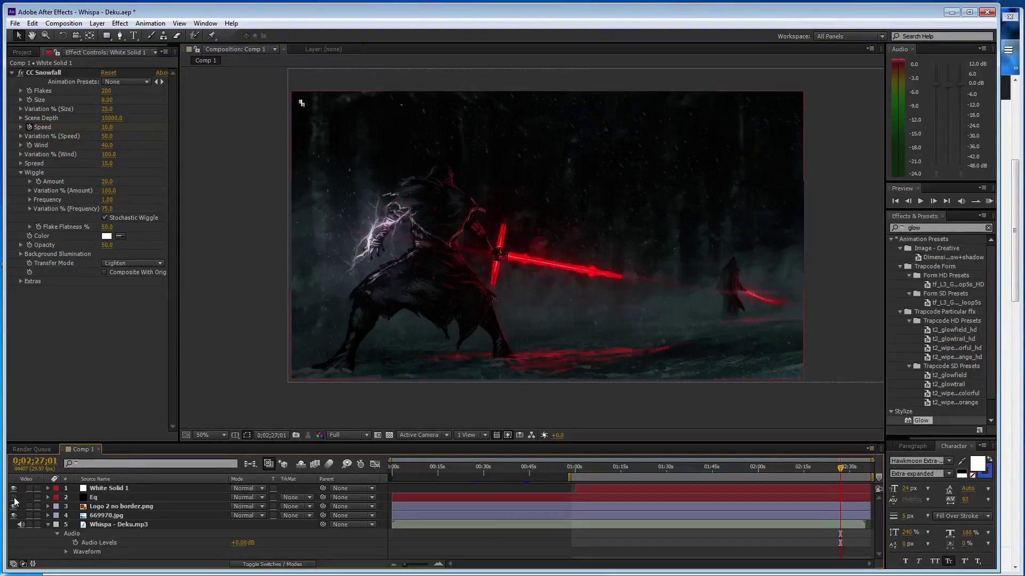
Hide the Eq layer and create a black solid layer named 'Flare'.
left_click(14, 497)
key("ctrl+y")
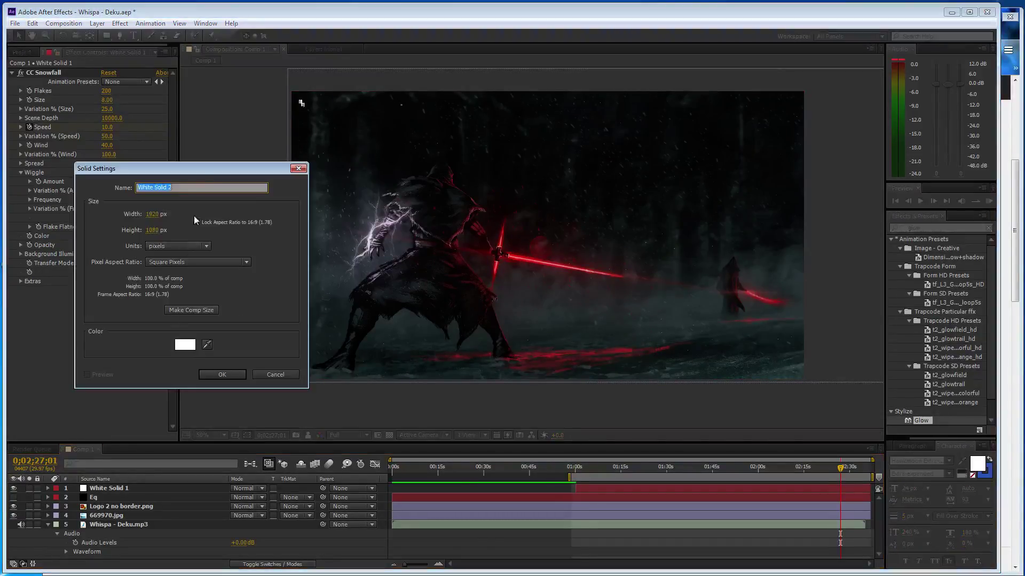
left_click(185, 345)
left_click(185, 348)
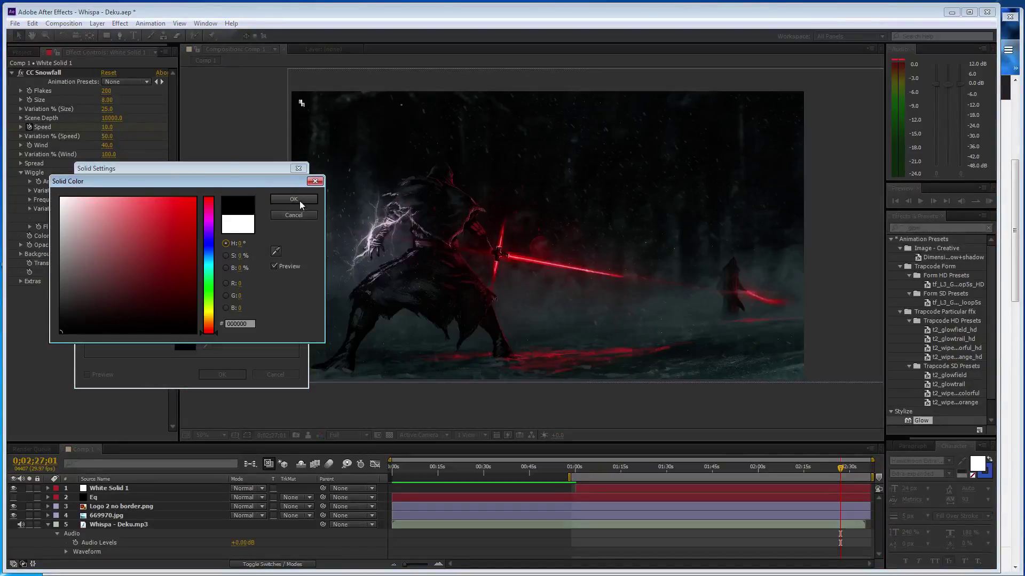
left_click(299, 200)
triple_click(209, 191)
type("Flare")
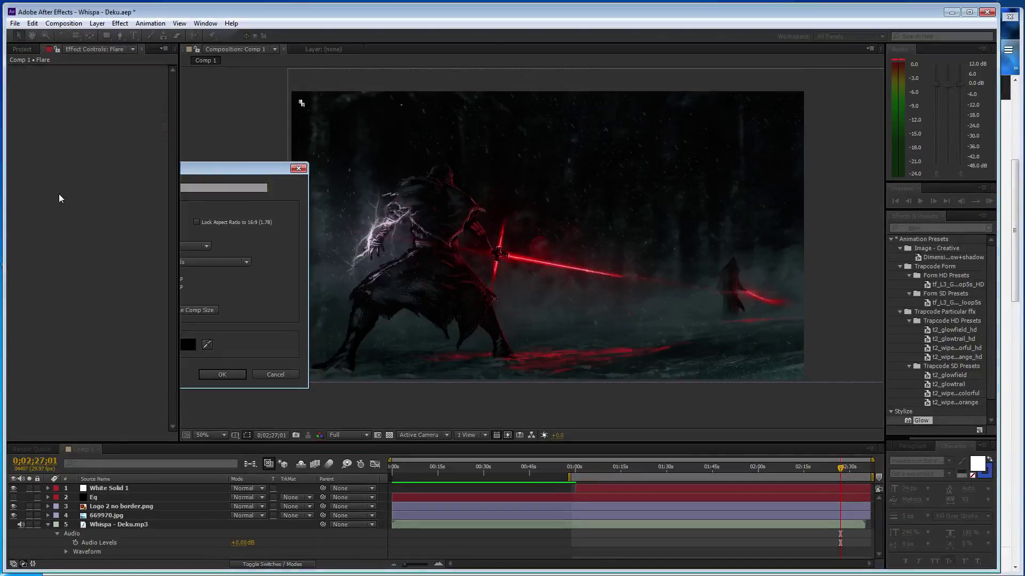
key("Return")
Apply Video Copilot's Optical Flares effect to the Flare solid.
left_click(120, 22)
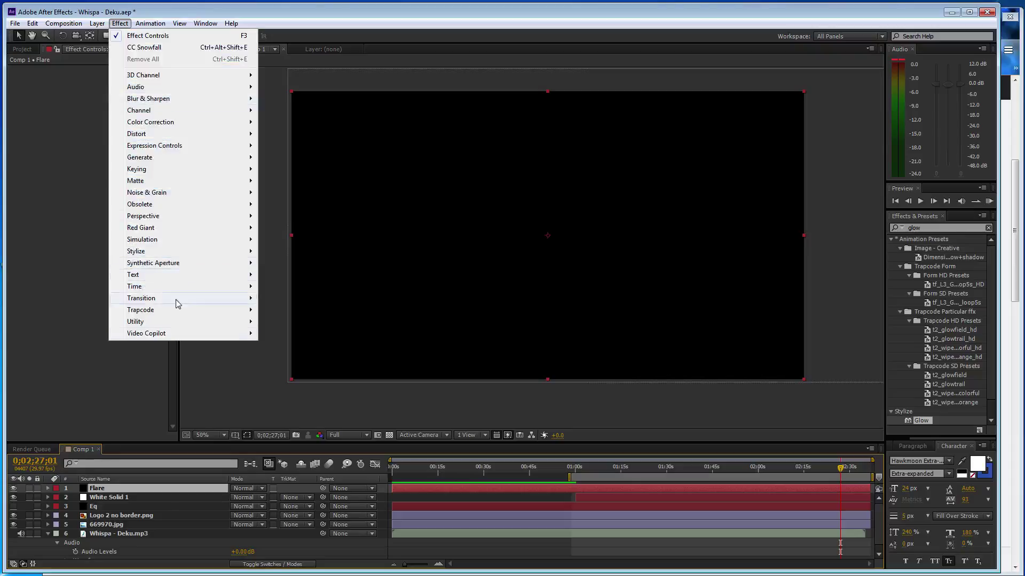
mouse_move(181, 334)
left_click(282, 333)
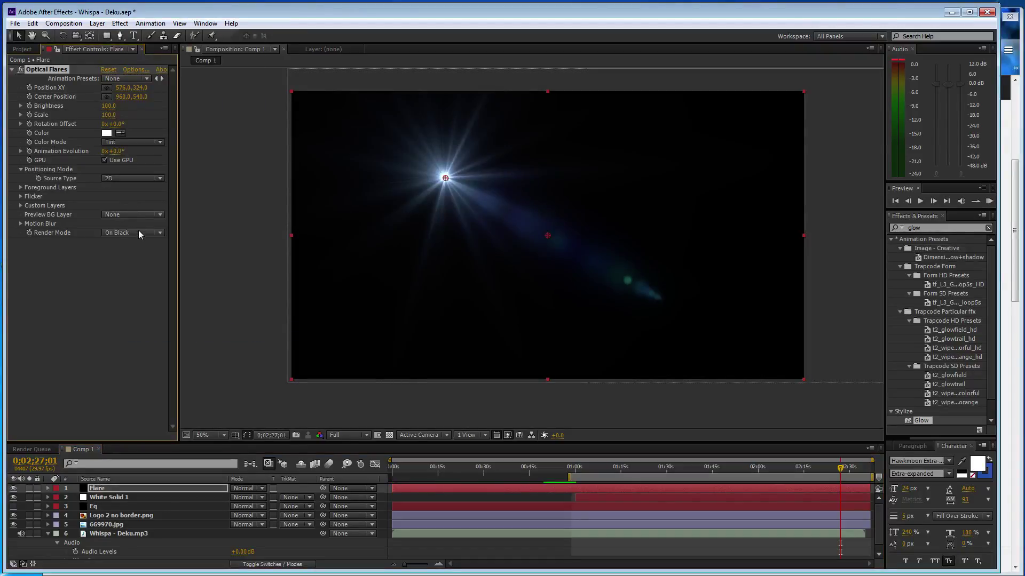
Set Render Mode to On Transparent and replace the flare's lens stack with a single Glow.
left_click(139, 233)
left_click(133, 252)
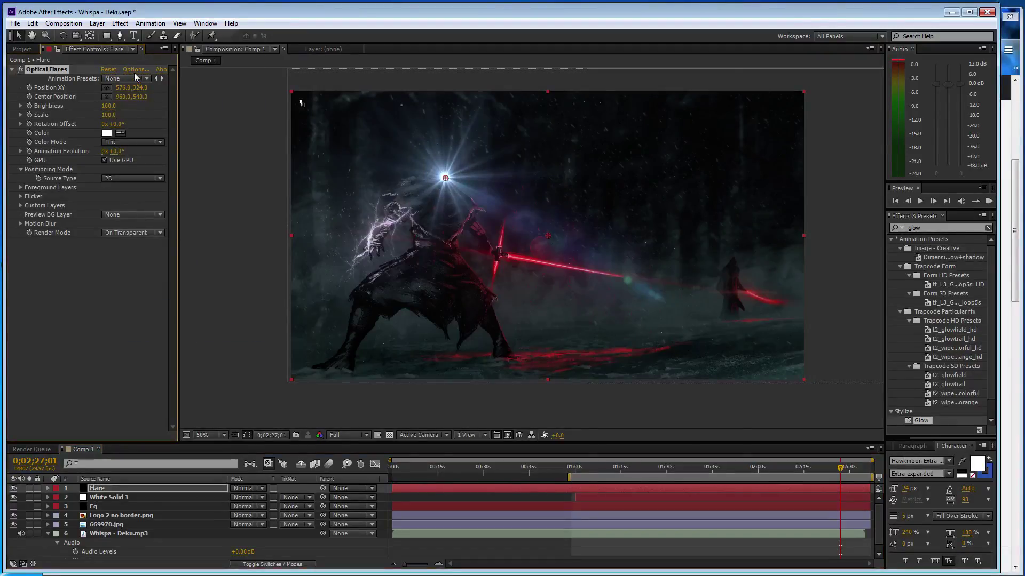
left_click(134, 72)
left_click(466, 376)
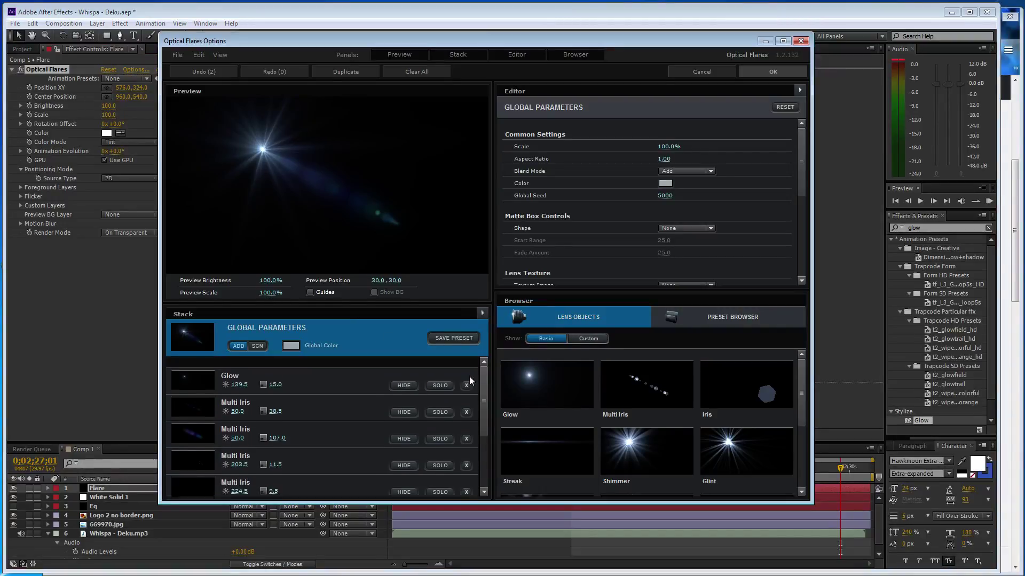
left_click(468, 376)
left_click(468, 376)
left_click(468, 377)
left_click(469, 378)
left_click(469, 379)
left_click(467, 379)
left_click(555, 383)
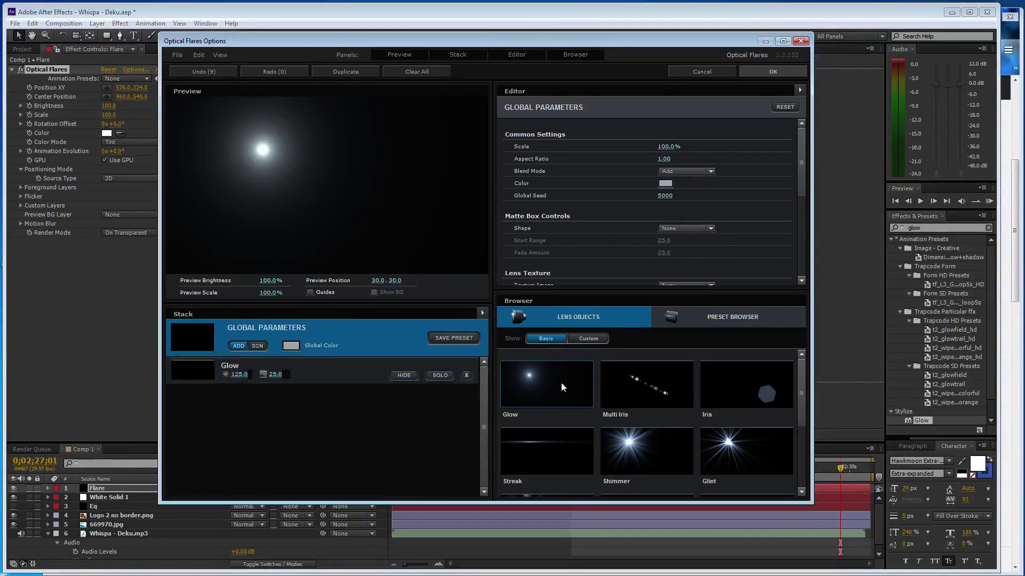
left_click(775, 71)
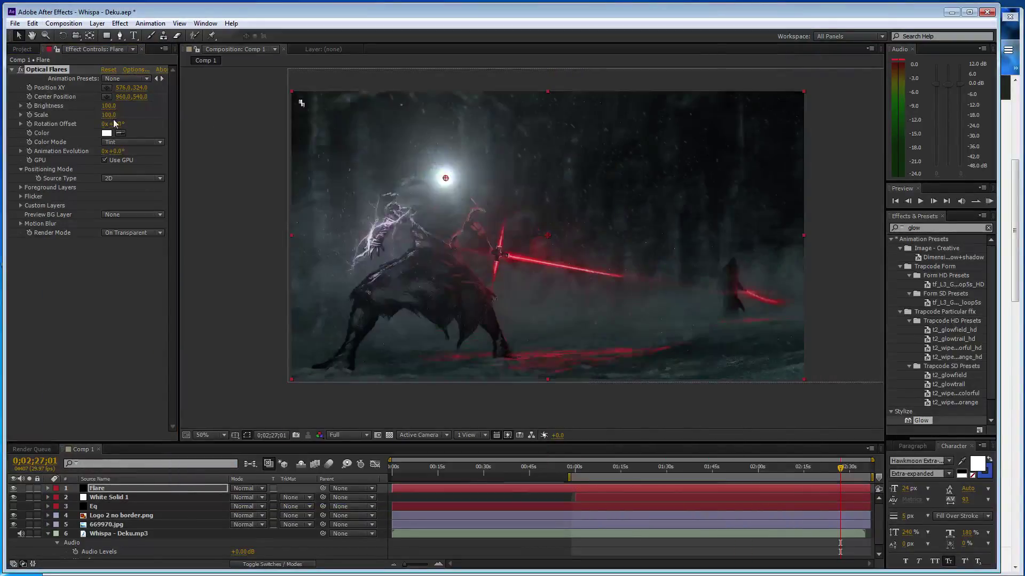
Set the flare Scale to 5 and its colour to red.
left_click(109, 115)
type("5")
key("Return")
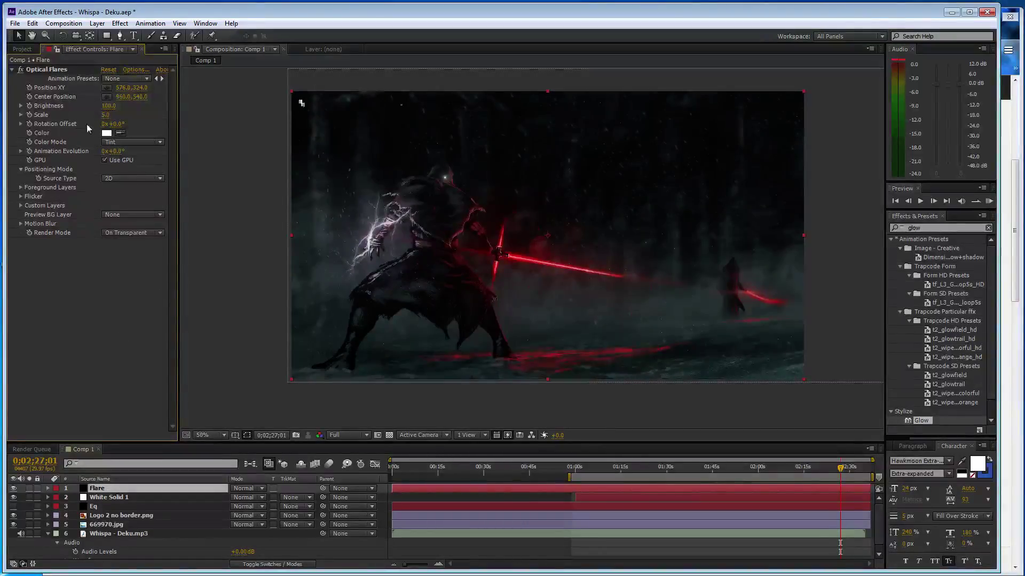
left_click(520, 254)
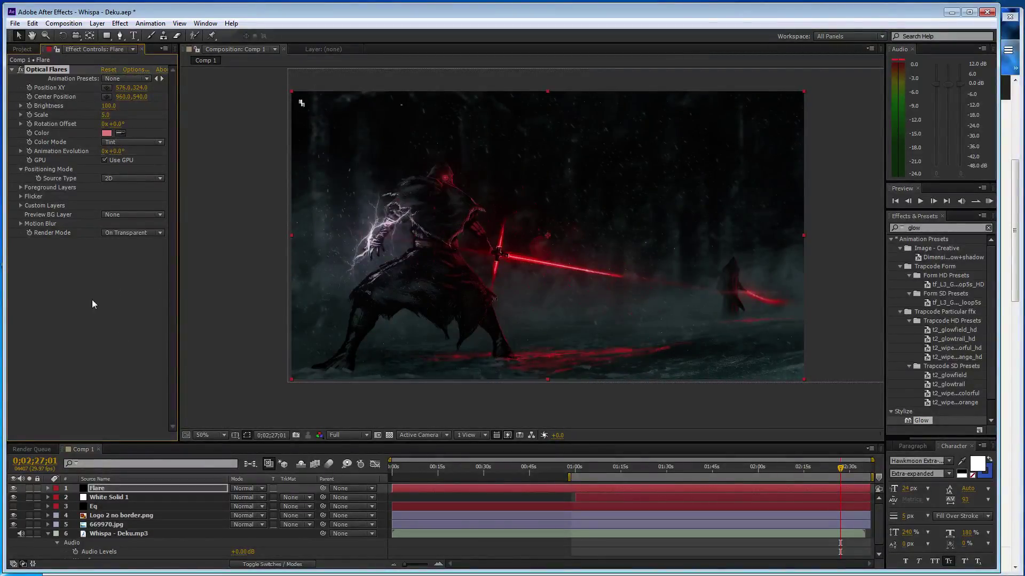
Position the flare on the lightsaber hilt and move the Flare layer beneath White Solid 1.
left_click(25, 68)
left_click_drag(445, 183, 502, 258)
scroll(501, 258, "up", 6)
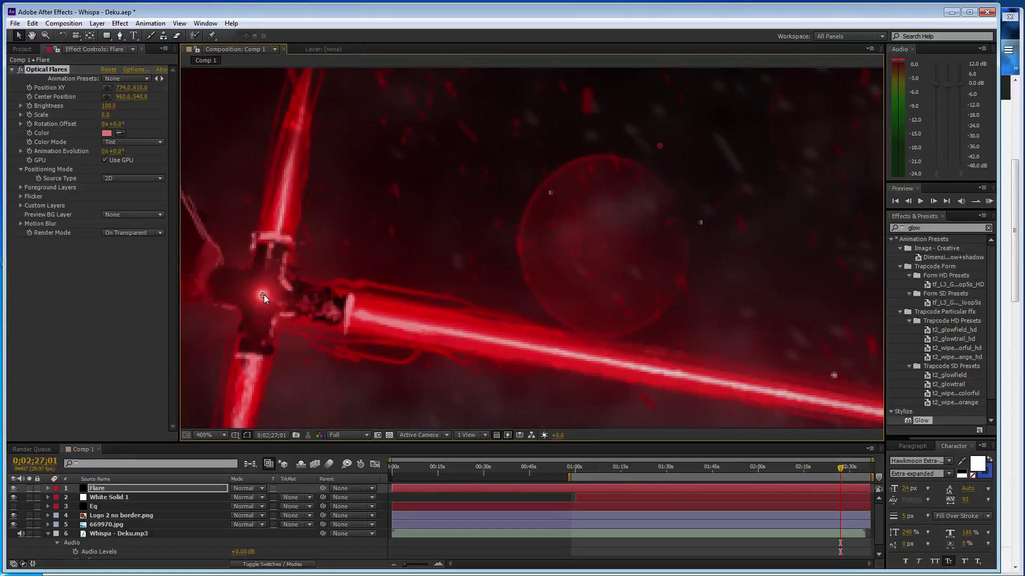
left_click_drag(264, 295, 261, 293)
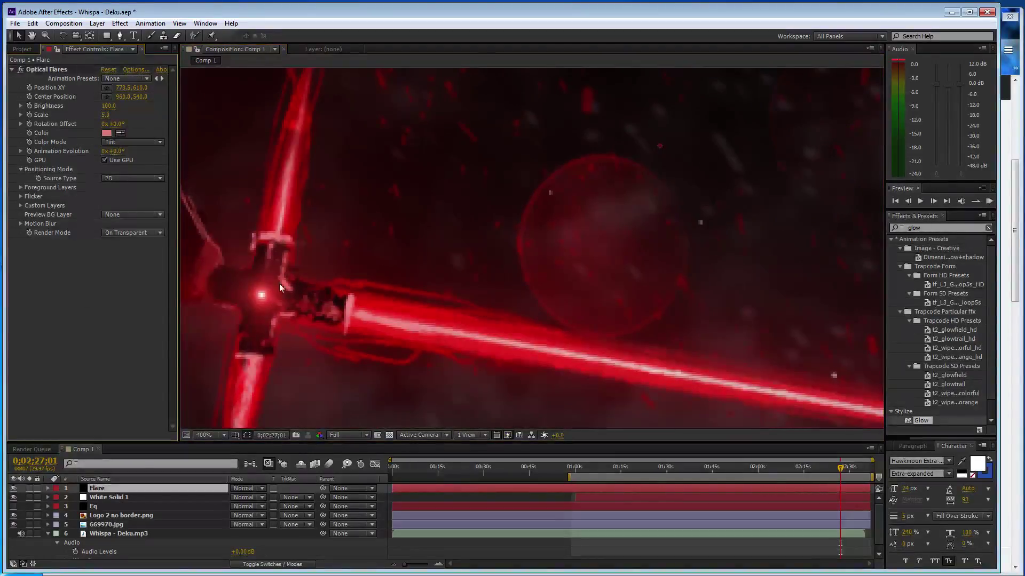
scroll(280, 284, "down", 5)
scroll(280, 284, "down", 1)
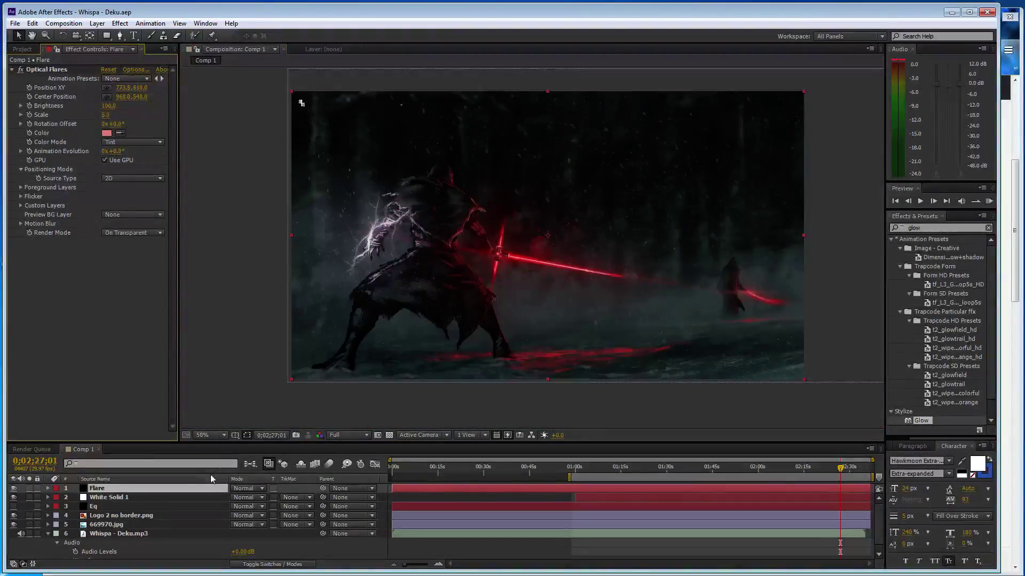
left_click(210, 498)
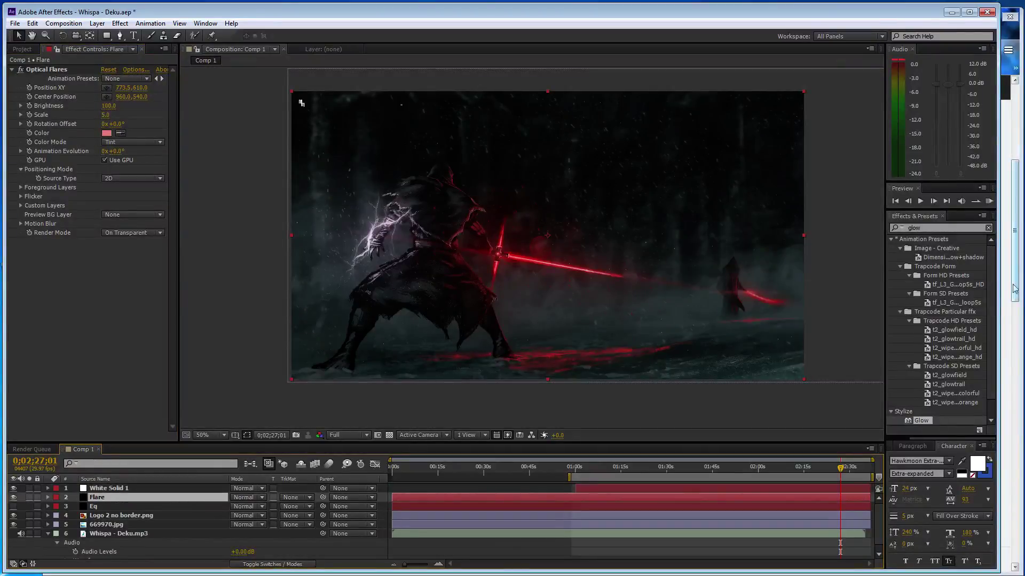
left_click(1019, 267)
Browse the Melodious Music track list on SoundCloud and play Deku.
scroll(530, 374, "down", 5)
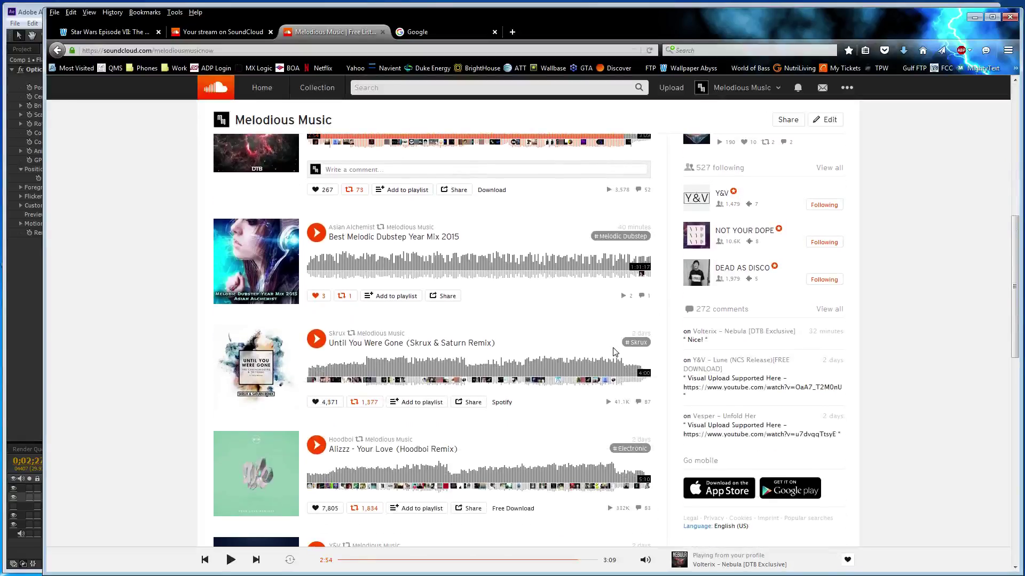
scroll(434, 399, "up", 12)
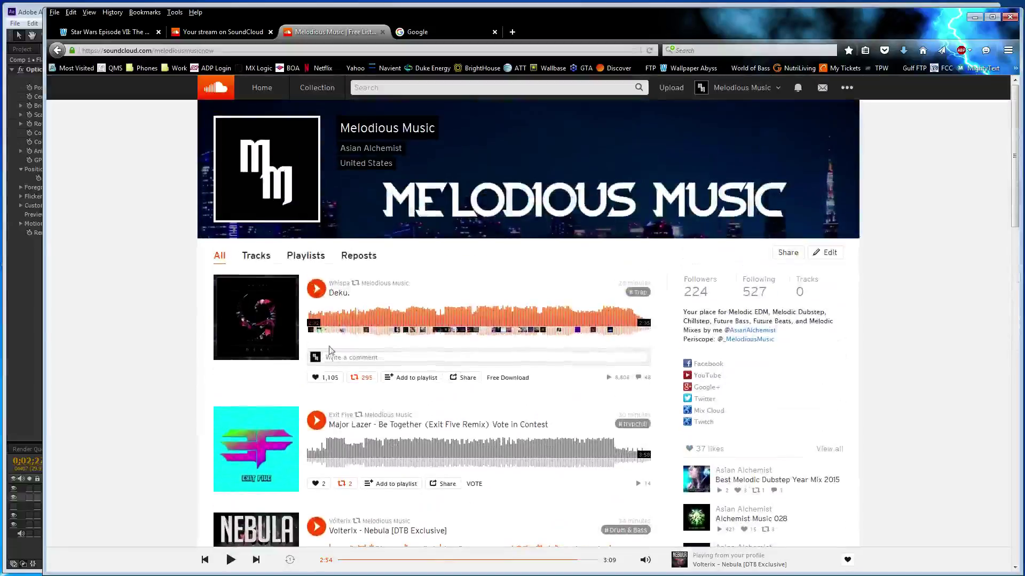
left_click(317, 323)
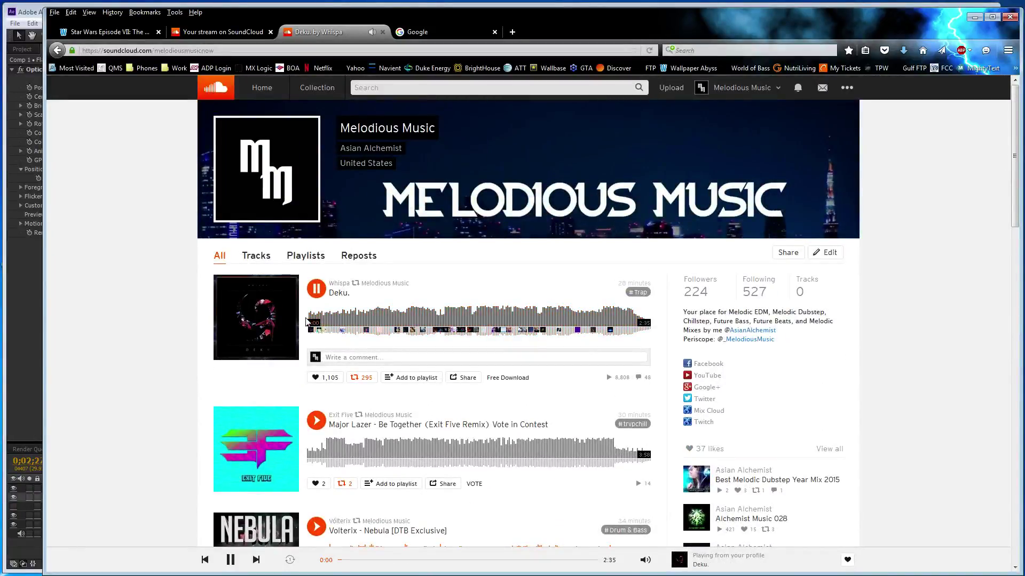
scroll(231, 326, "down", 2)
Leave the browser and return to the After Effects project.
left_click(26, 241)
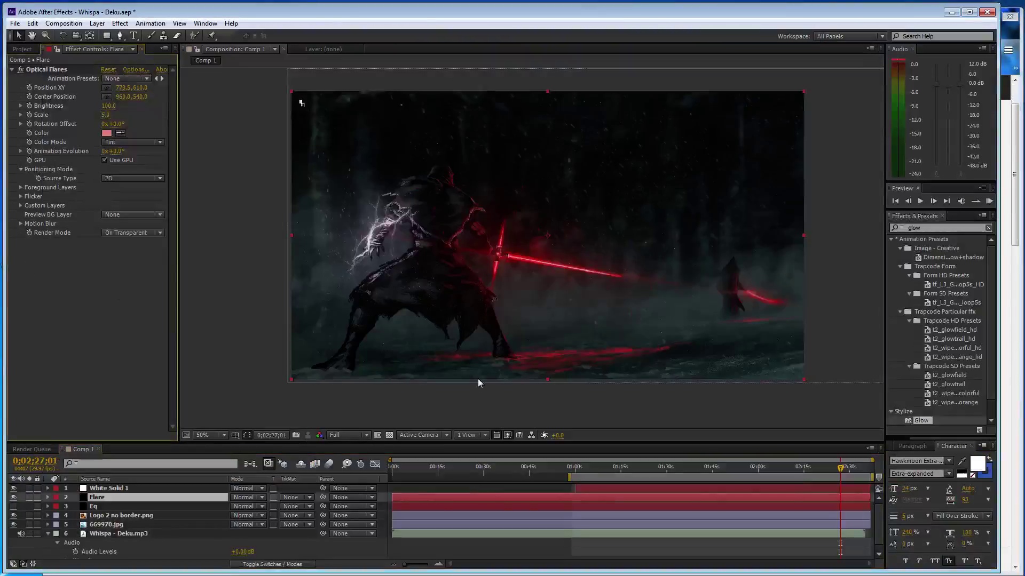
left_click_drag(1015, 176, 909, 314)
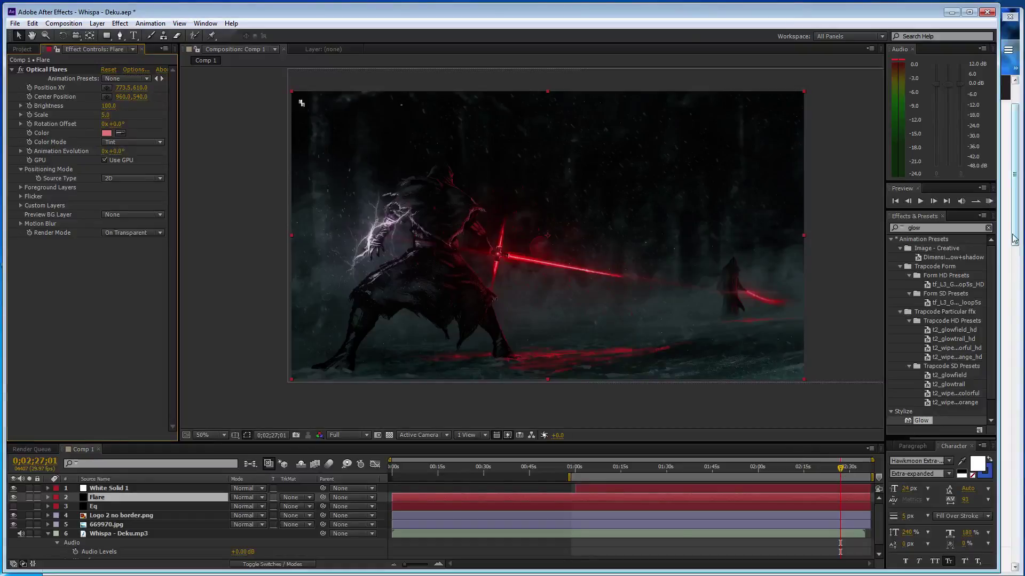
scroll(905, 314, "down", 3)
scroll(905, 313, "down", 6)
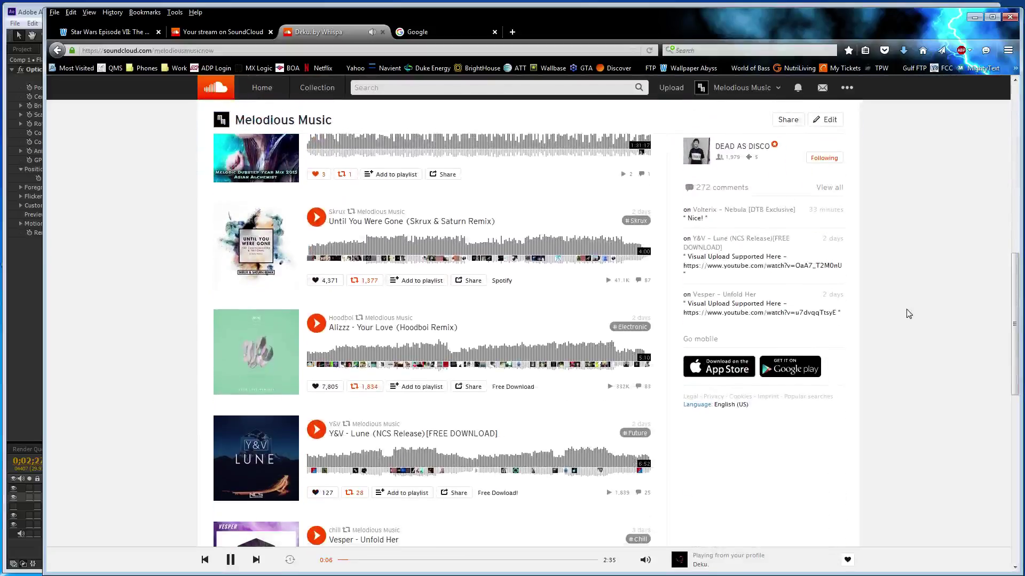
scroll(906, 314, "up", 15)
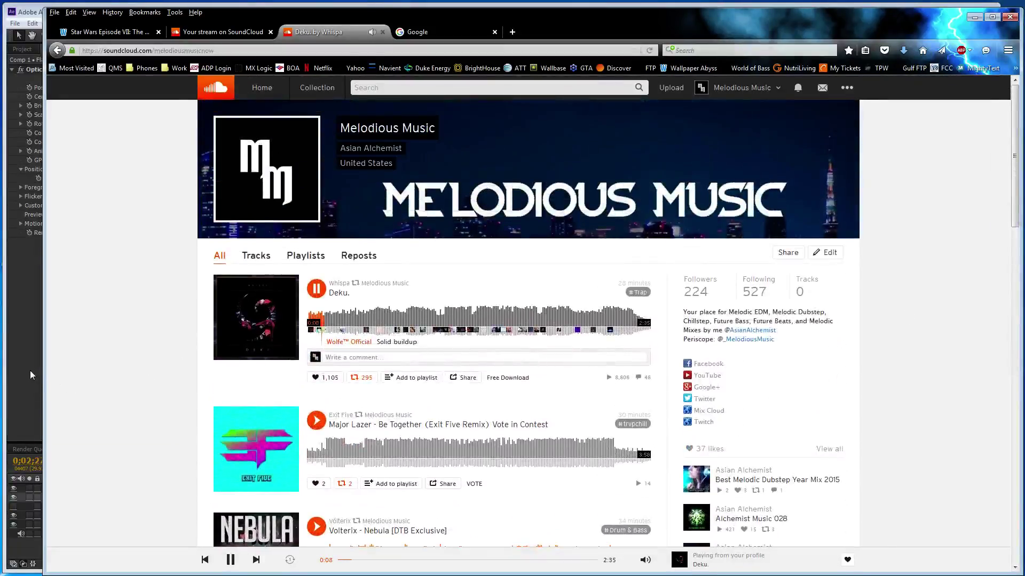
left_click(30, 375)
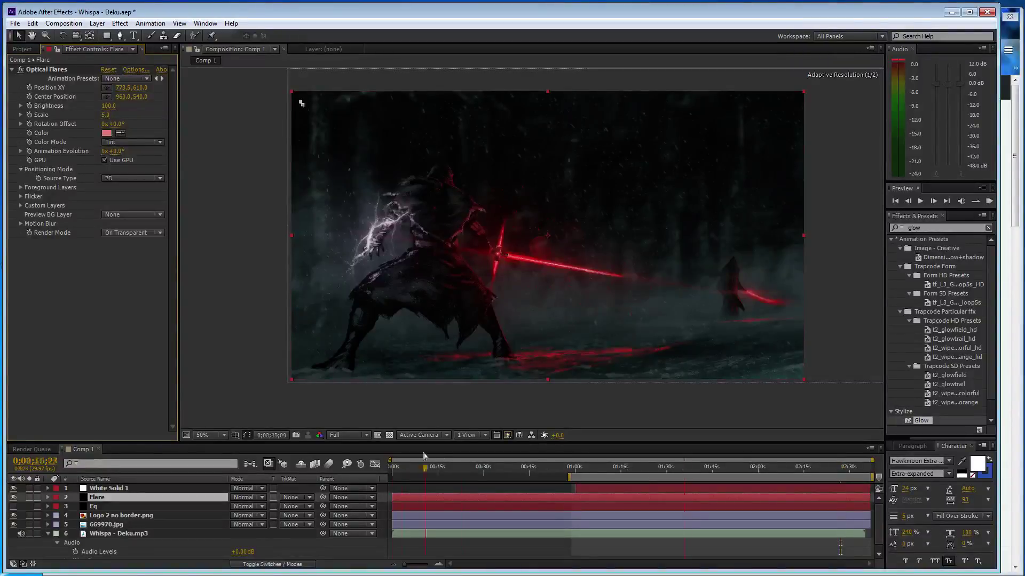
Set the flare Brightness to 200 at 0:15 and 100 at 0:30.
left_click_drag(840, 473, 173, 263)
left_click(30, 110)
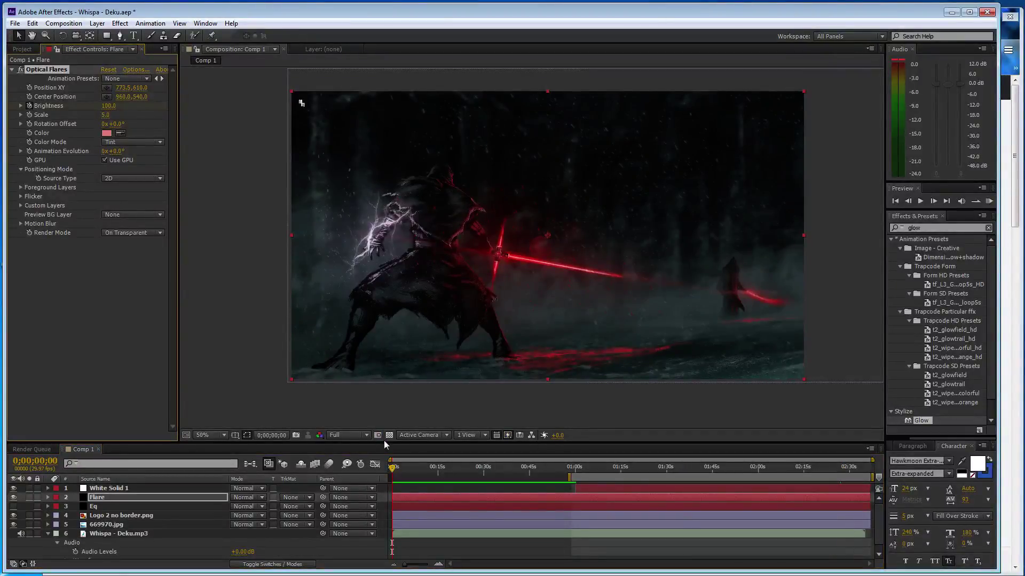
left_click(438, 470)
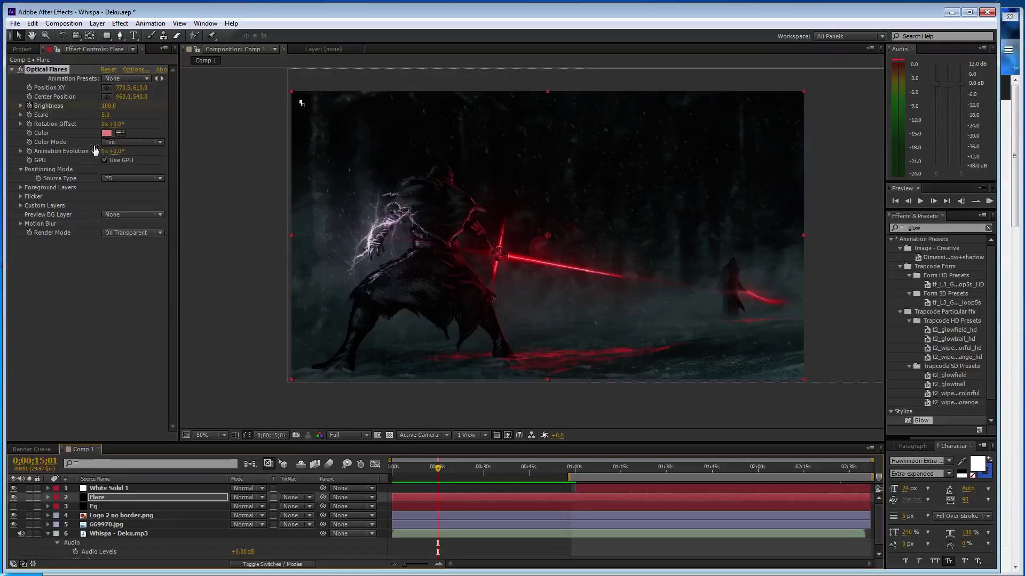
left_click(109, 106)
type("200")
key("Return")
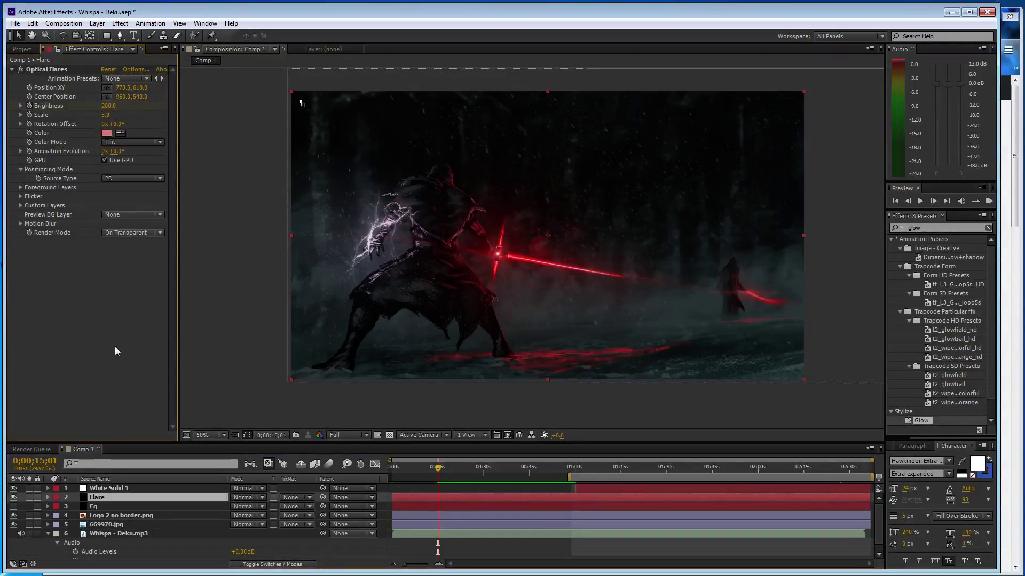
left_click(485, 475)
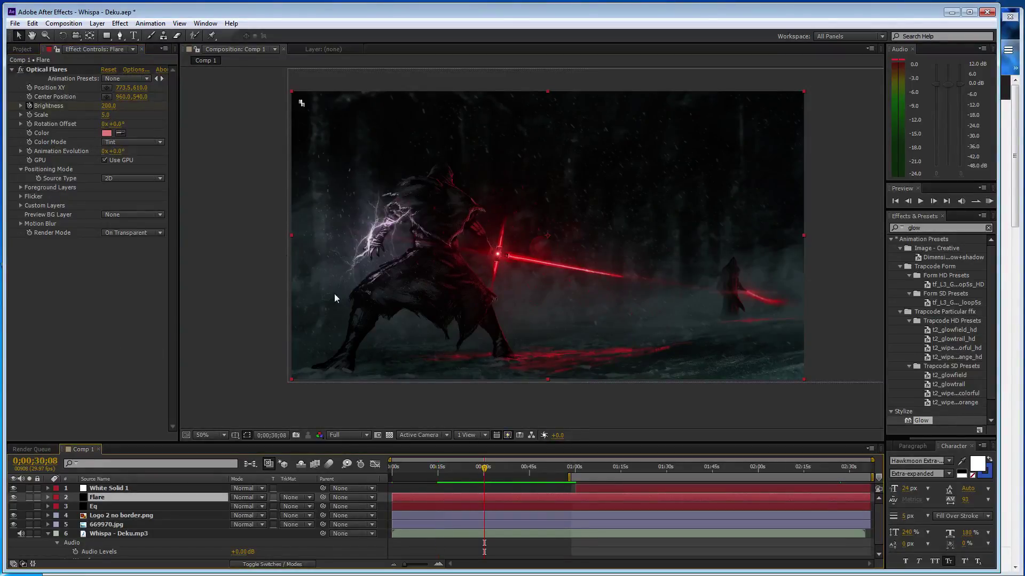
left_click(109, 106)
type("100")
key("Return")
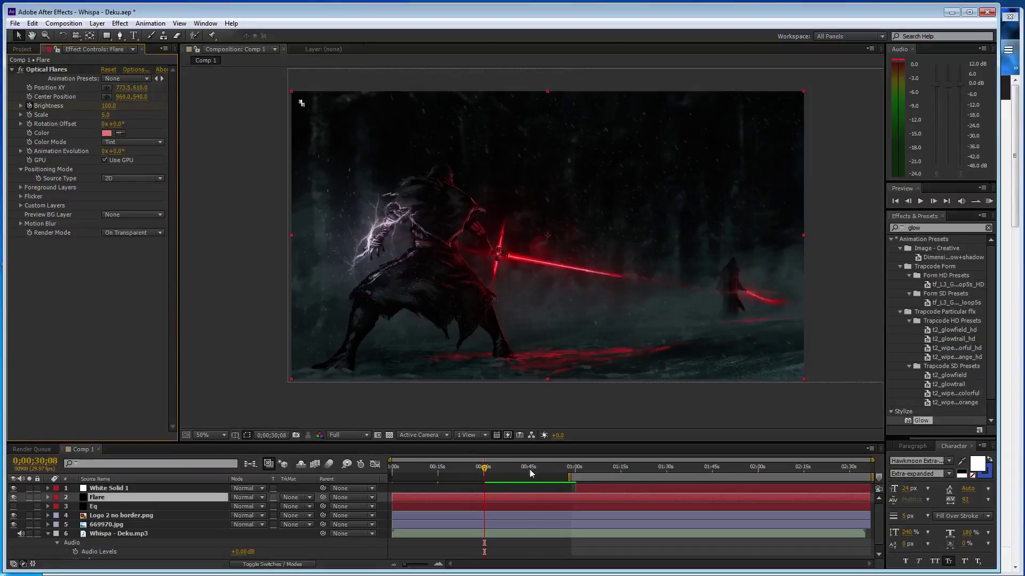
Set Brightness to 200 at 0:44, 100 at 0:51 and 200 at 0:57.
left_click(528, 471)
key("ctrl+z")
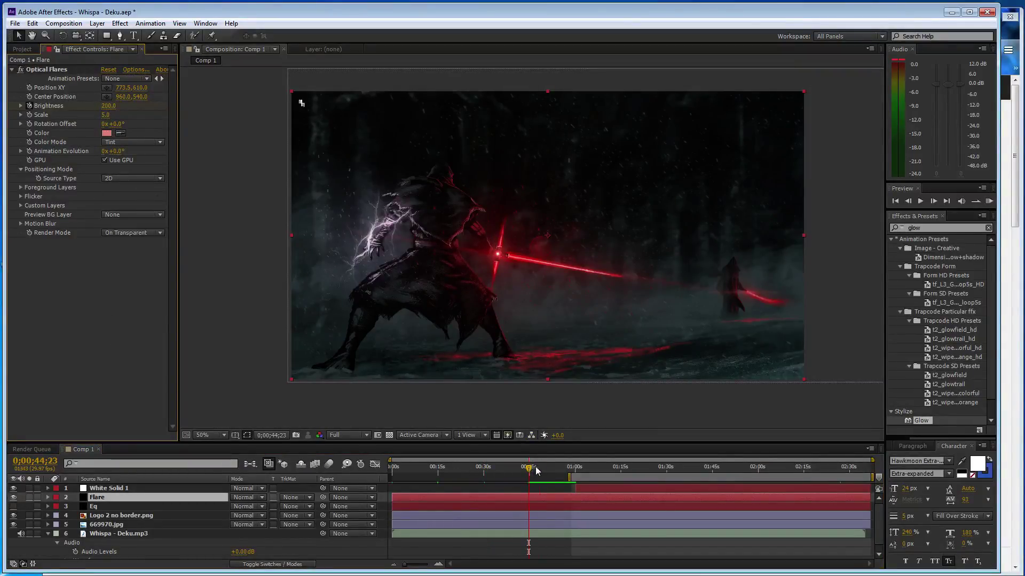
left_click(548, 472)
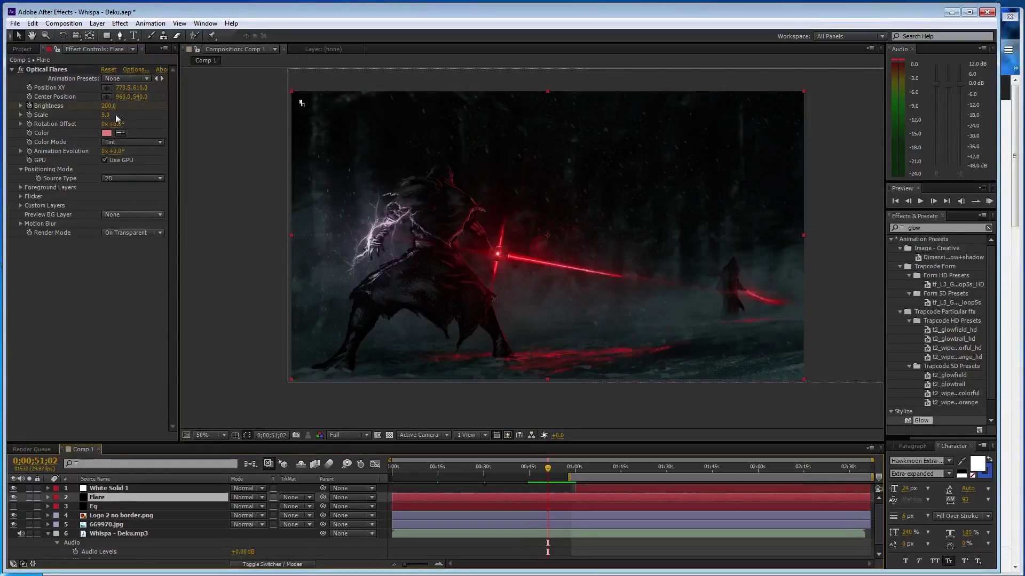
type("10")
key("ctrl+shift+z")
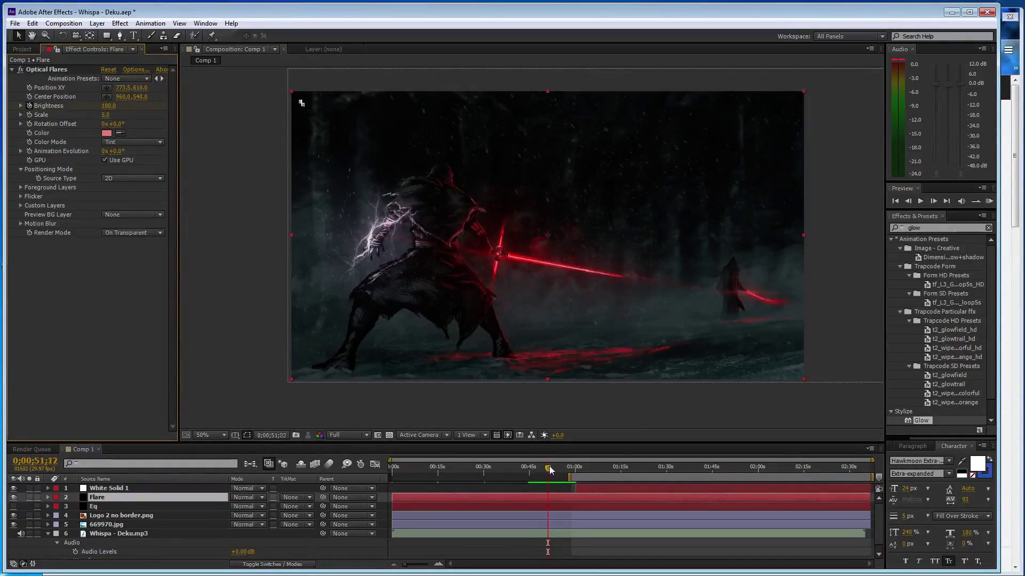
left_click_drag(550, 470, 566, 470)
left_click(122, 114)
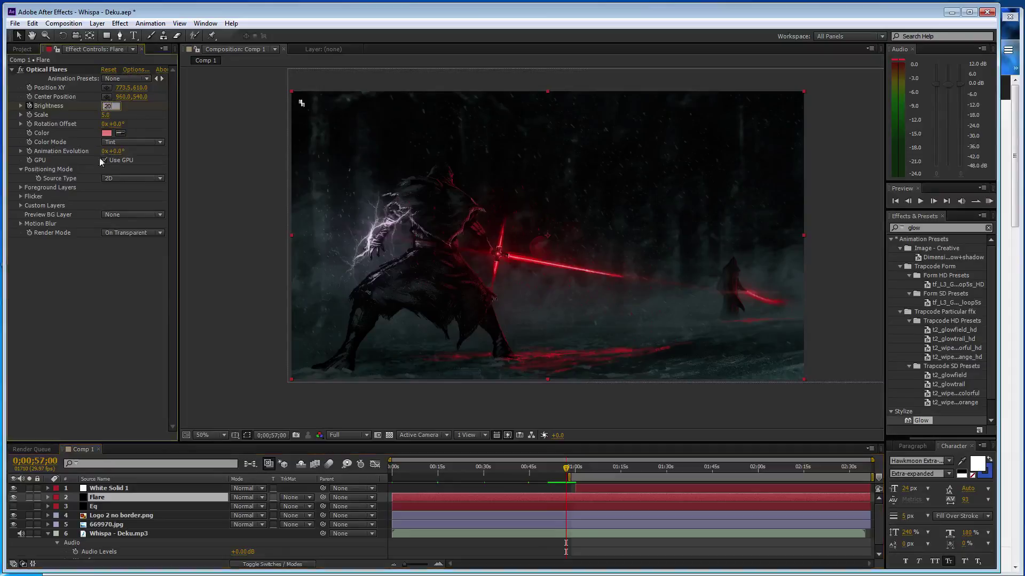
key("ctrl+shift+z")
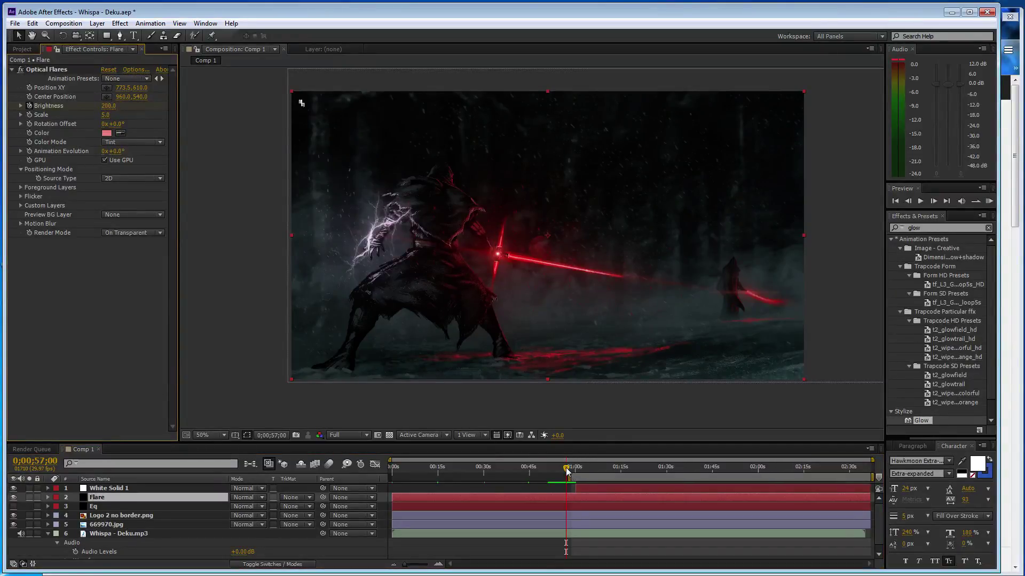
Move the current time to a few frames before the one-minute mark.
left_click_drag(567, 471, 575, 470)
scroll(513, 272, "up", 2)
scroll(456, 288, "up", 2)
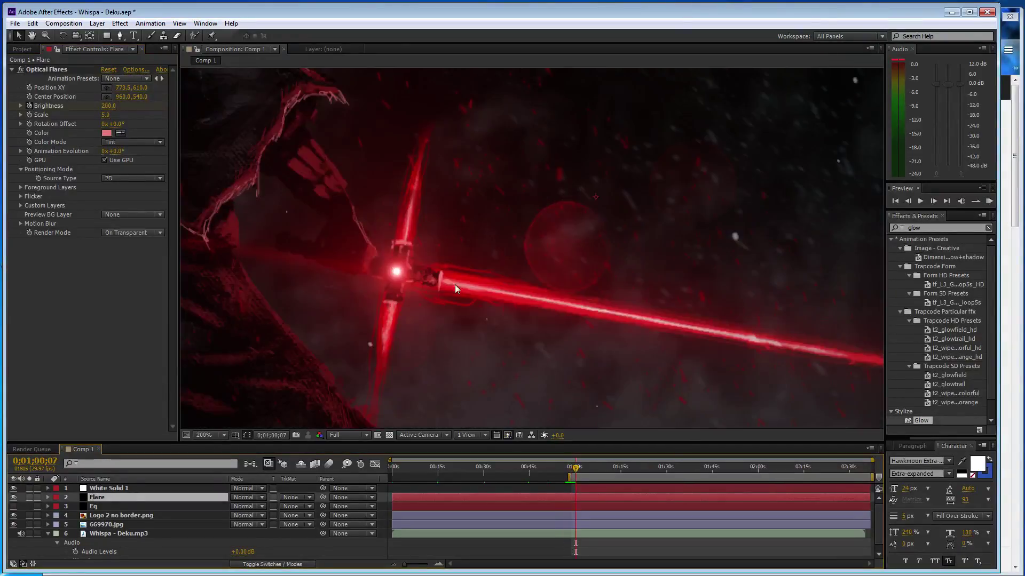
scroll(355, 261, "down", 2)
scroll(357, 267, "down", 1)
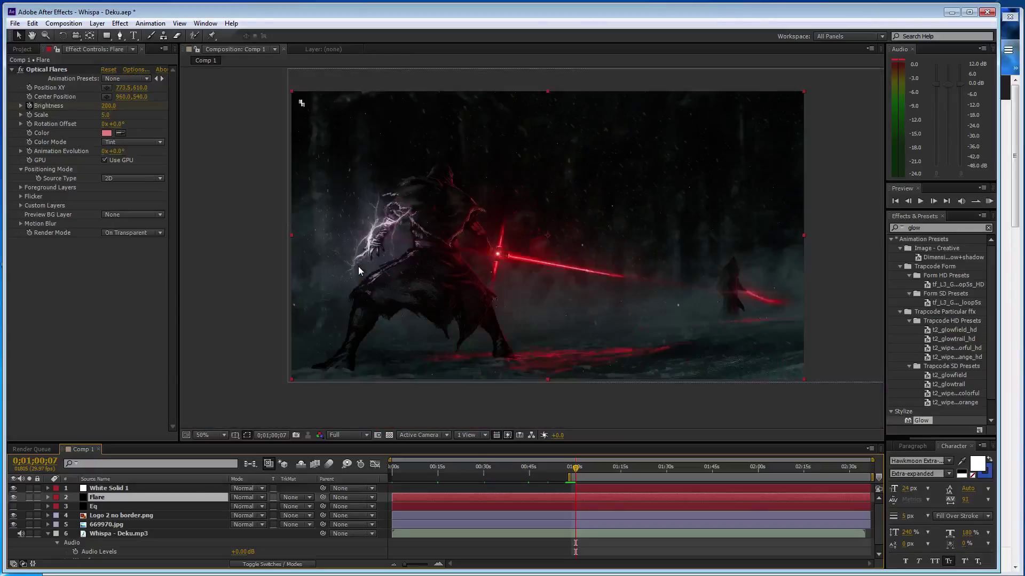
scroll(443, 289, "down", 1)
key("Page_Up")
key("Page_Up")
key("Page_Up")
Test flare Brightness values of 30, 500 and 1500 near one minute.
left_click(109, 106)
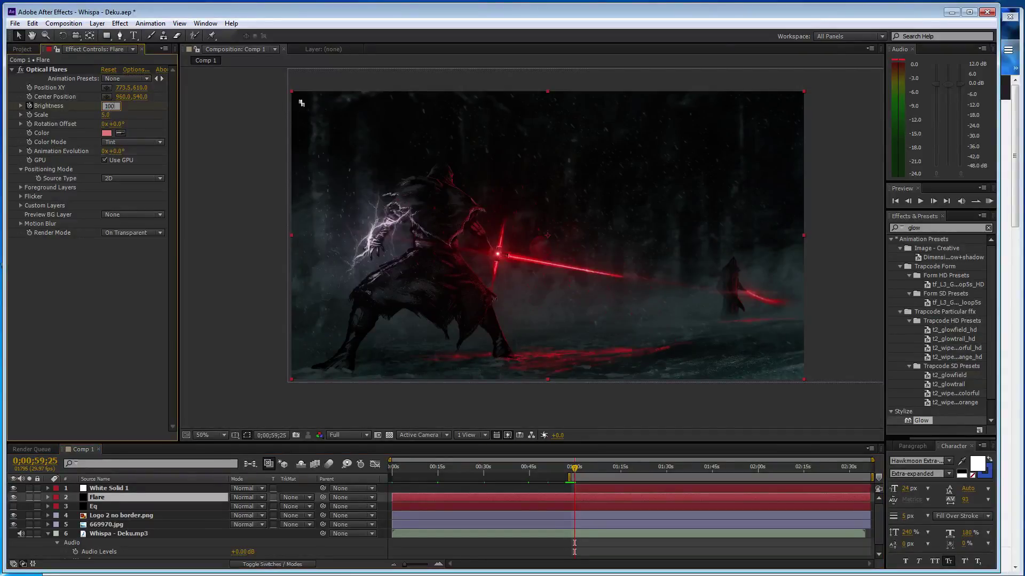
key("Return")
type("30")
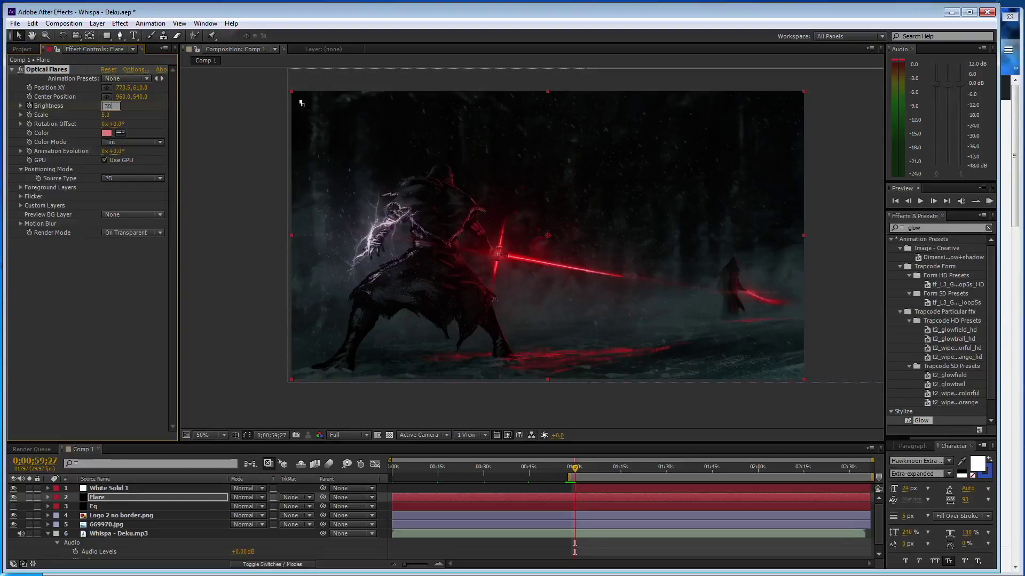
type("500")
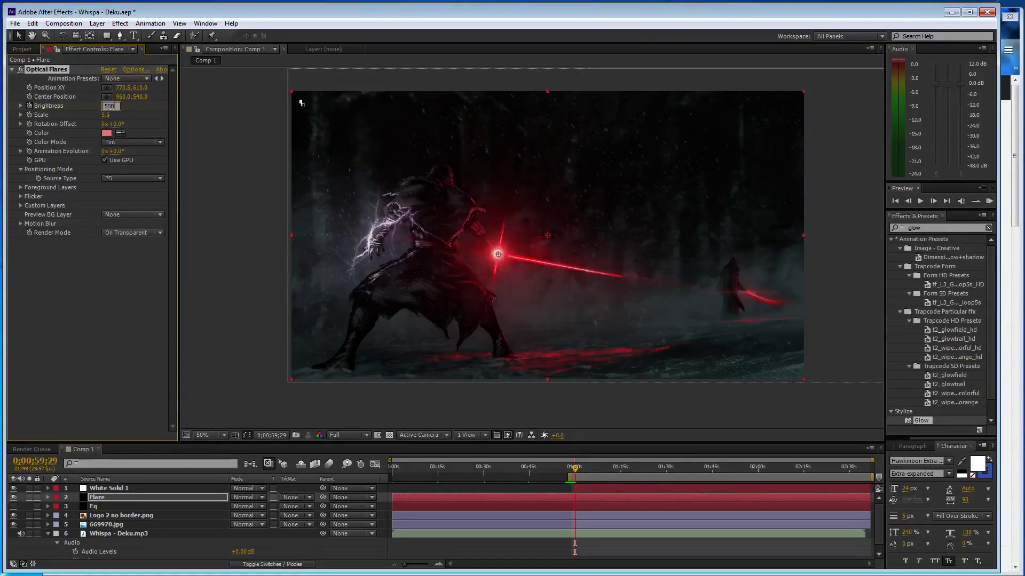
key("Return")
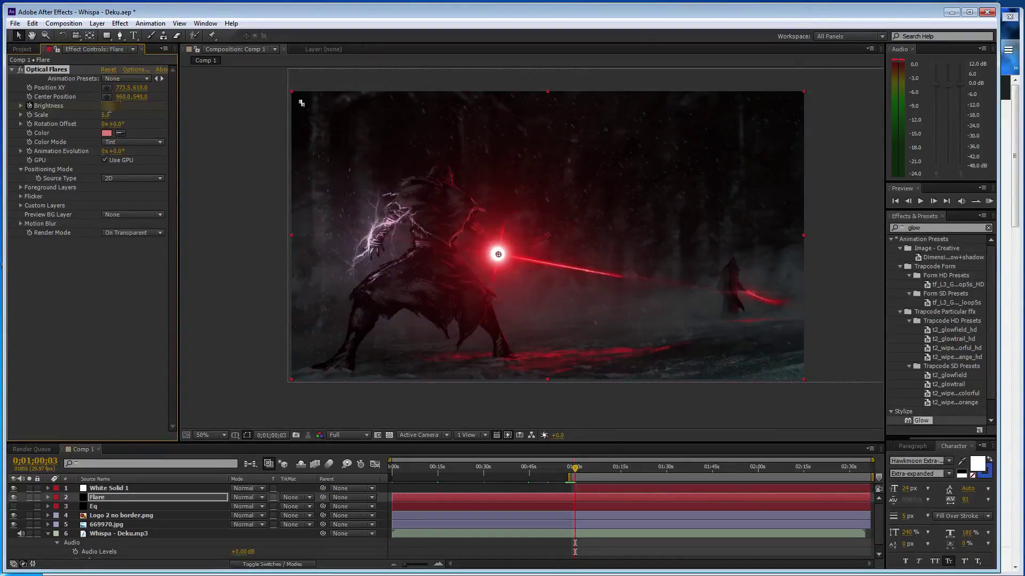
type("900")
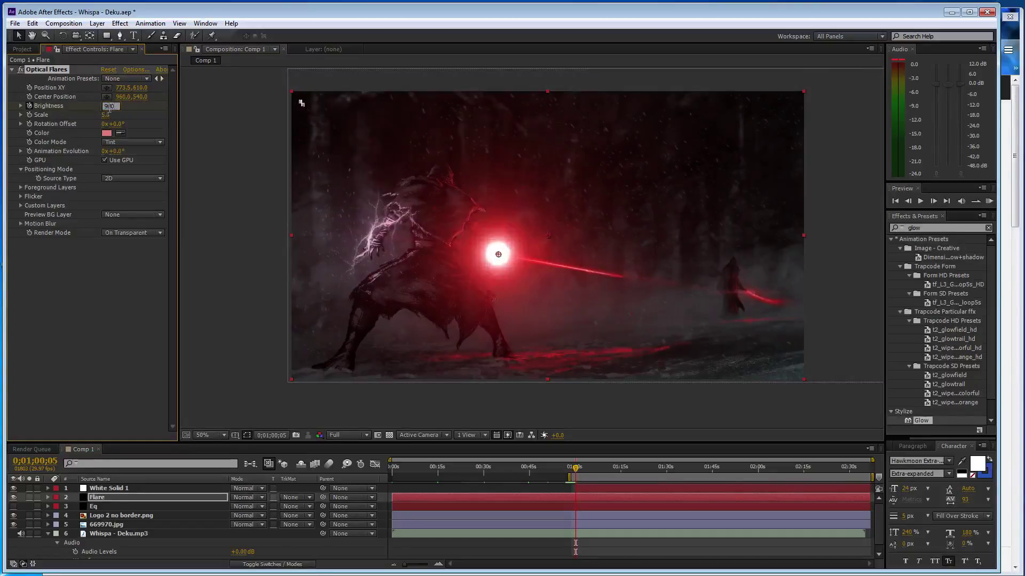
type("1000")
key("Return")
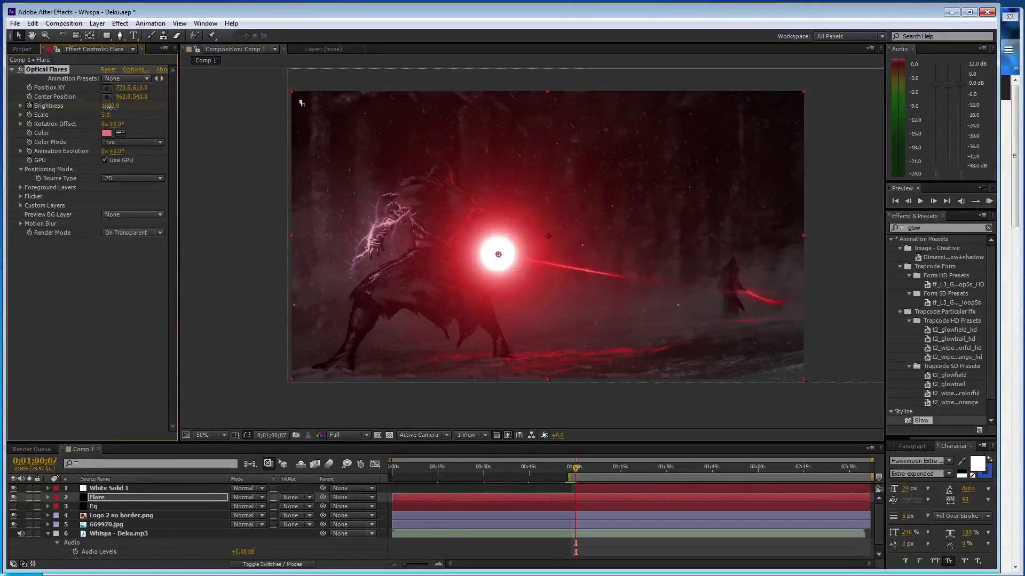
Scrub Brightness back down to 200 and save the project.
left_click(110, 106)
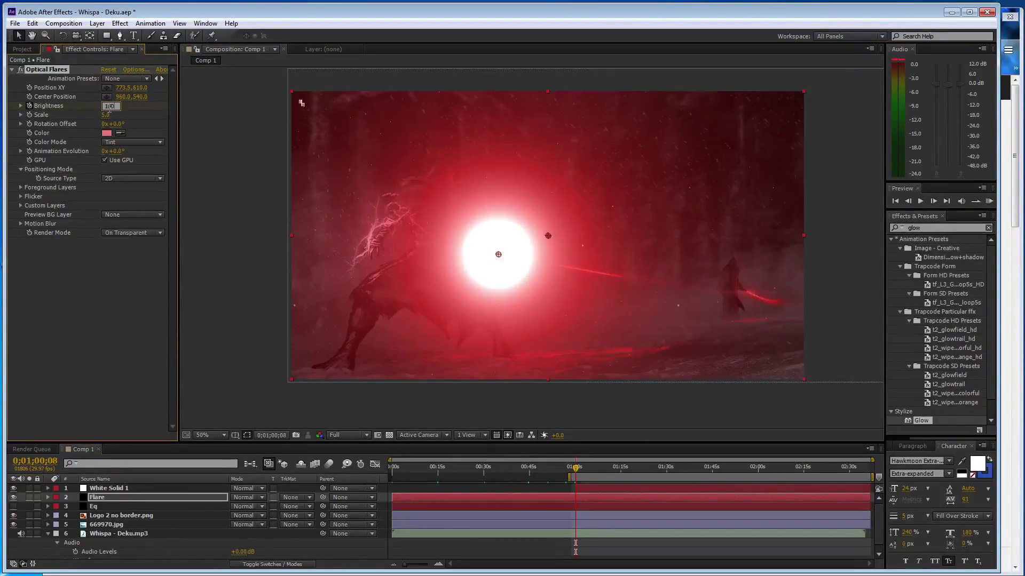
left_click_drag(109, 107, 107, 108)
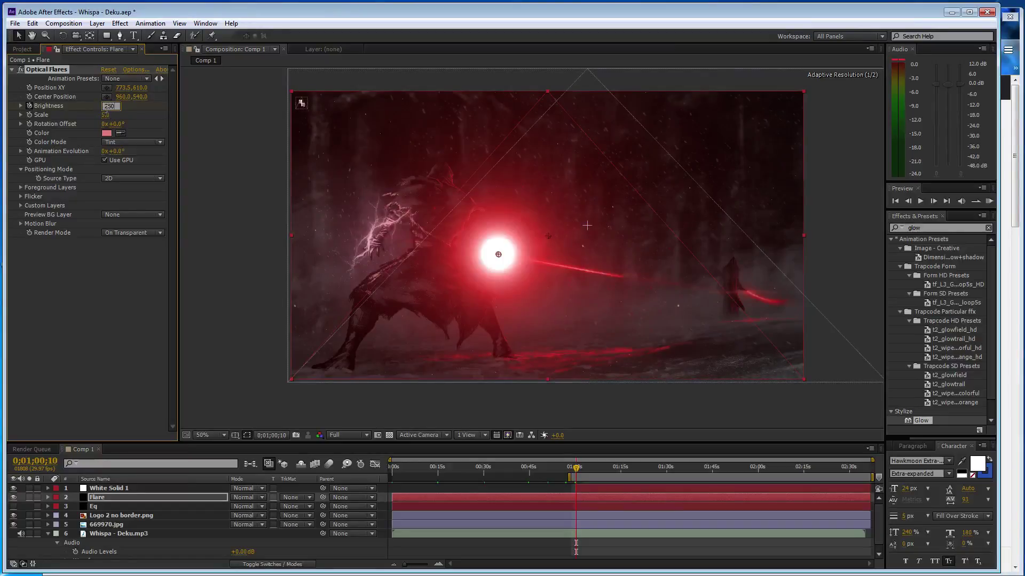
left_click(113, 339)
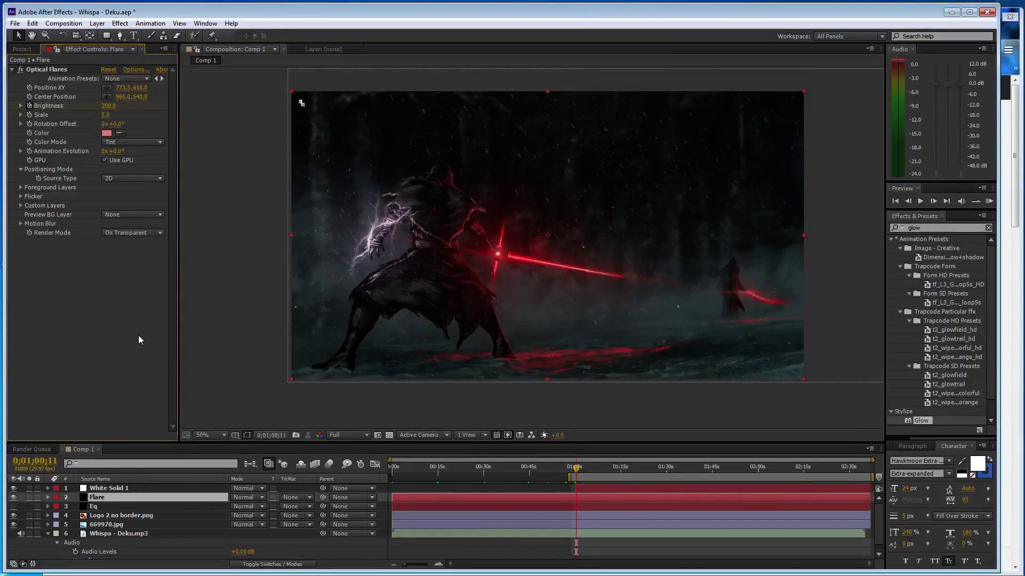
key("ctrl+s")
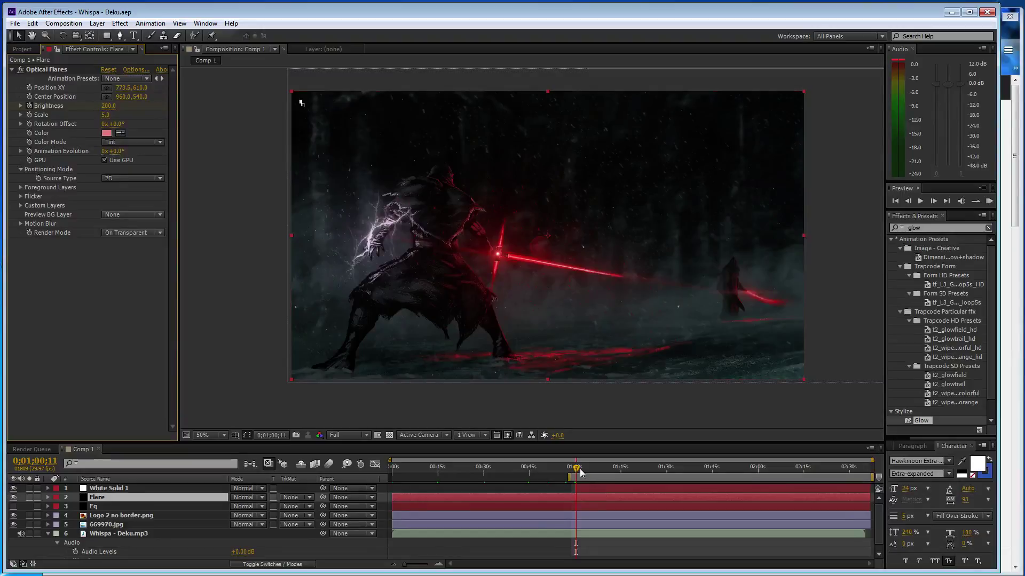
Key the flare Brightness alternately at 100 and 200 in steps from about 1:08 to 1:38.
left_click(581, 473)
left_click(109, 106)
type("10")
type("0")
key("Return")
left_click(602, 469)
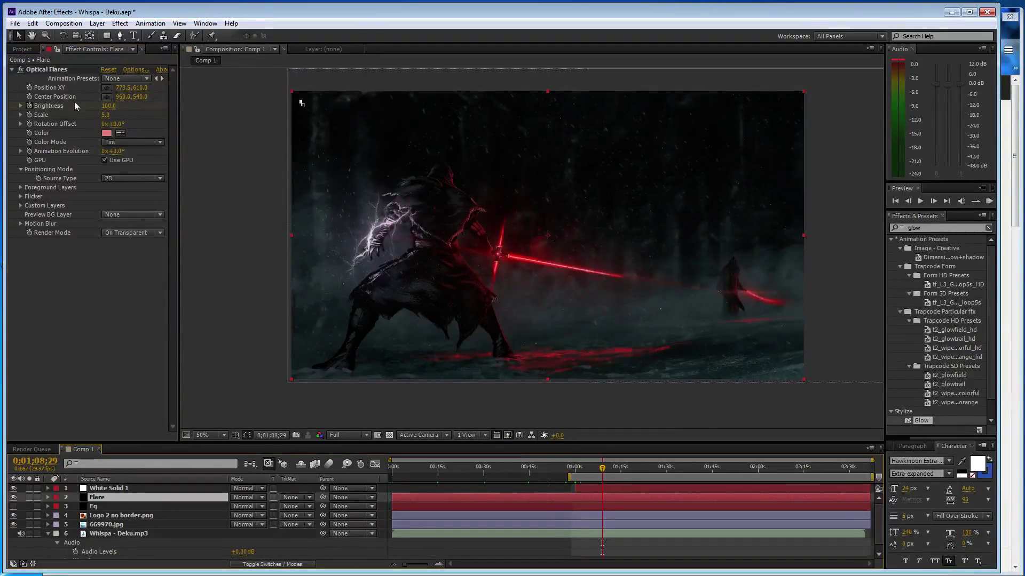
left_click(108, 105)
type("200")
key("Return")
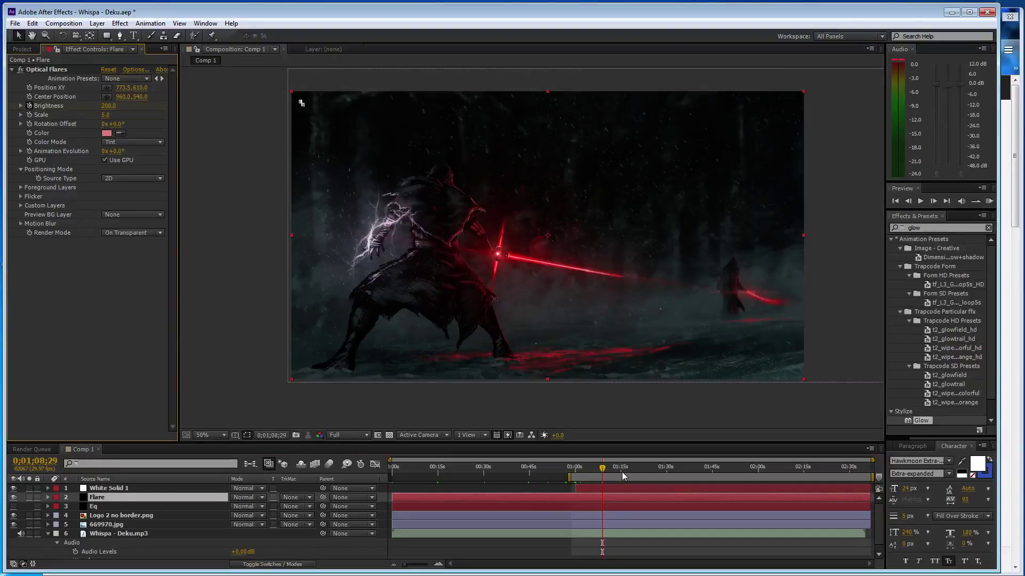
left_click(622, 473)
left_click(117, 117)
key("ctrl+z")
left_click(645, 469)
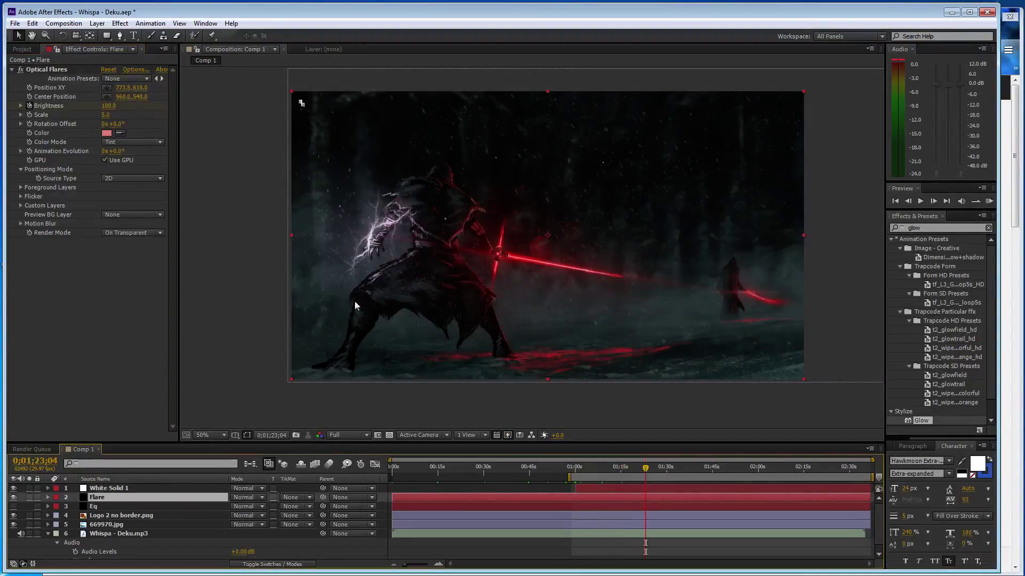
left_click(128, 123)
key("ctrl+shift+z")
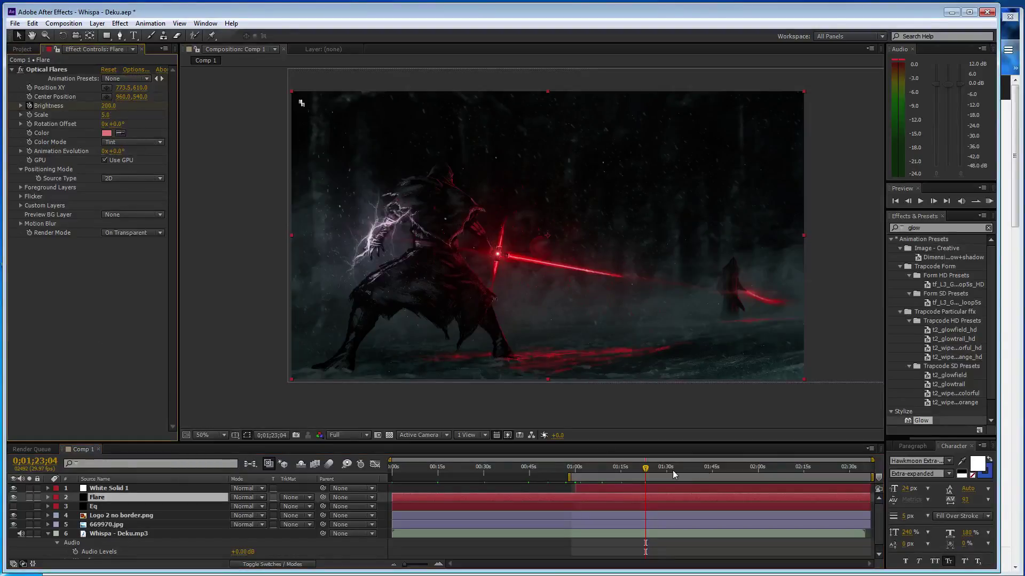
left_click(666, 470)
key("ctrl+z")
left_click(691, 470)
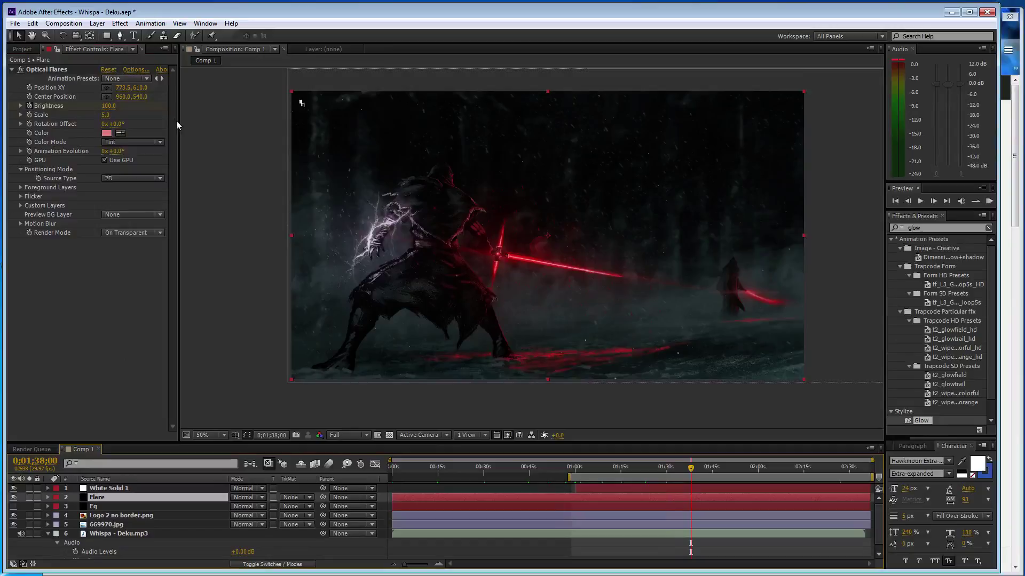
left_click(109, 105)
type("200")
key("Return")
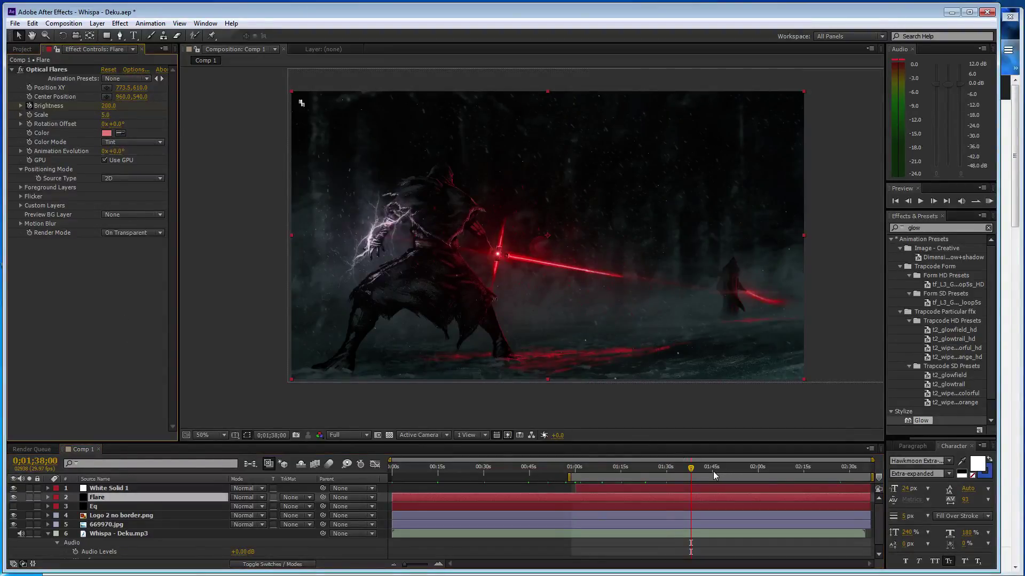
Continue alternating Brightness keyframes between 100 and 200 from 1:45 to 2:34, ending at 200.
left_click(713, 472)
key("ctrl+z")
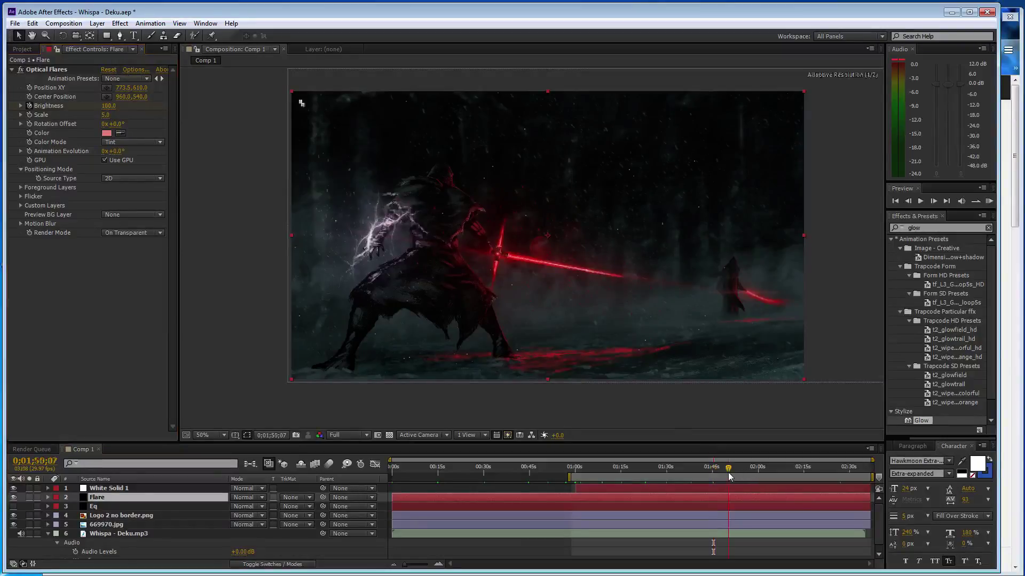
left_click(731, 468)
left_click(735, 466)
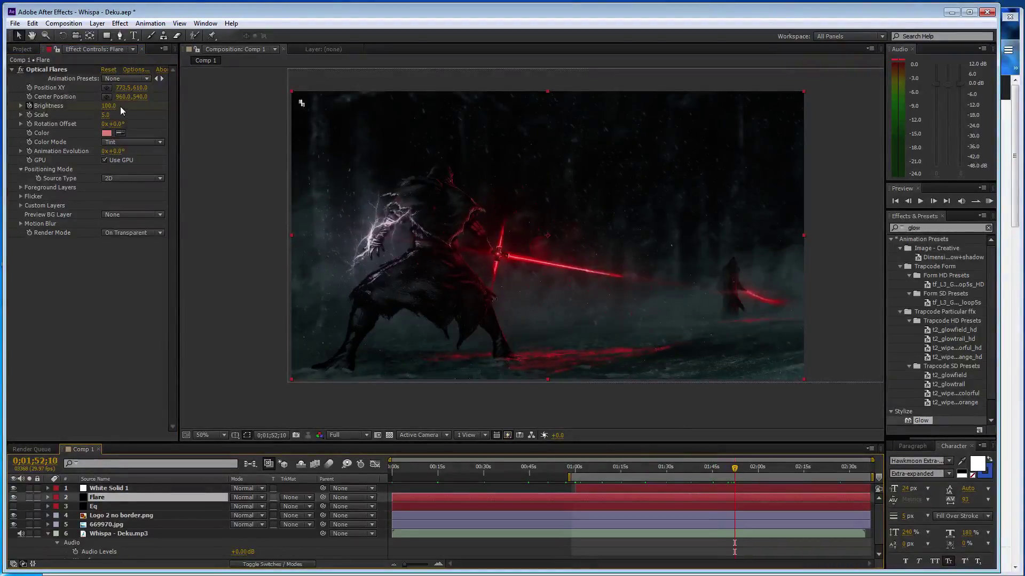
left_click(111, 346)
key("ctrl+shift+z")
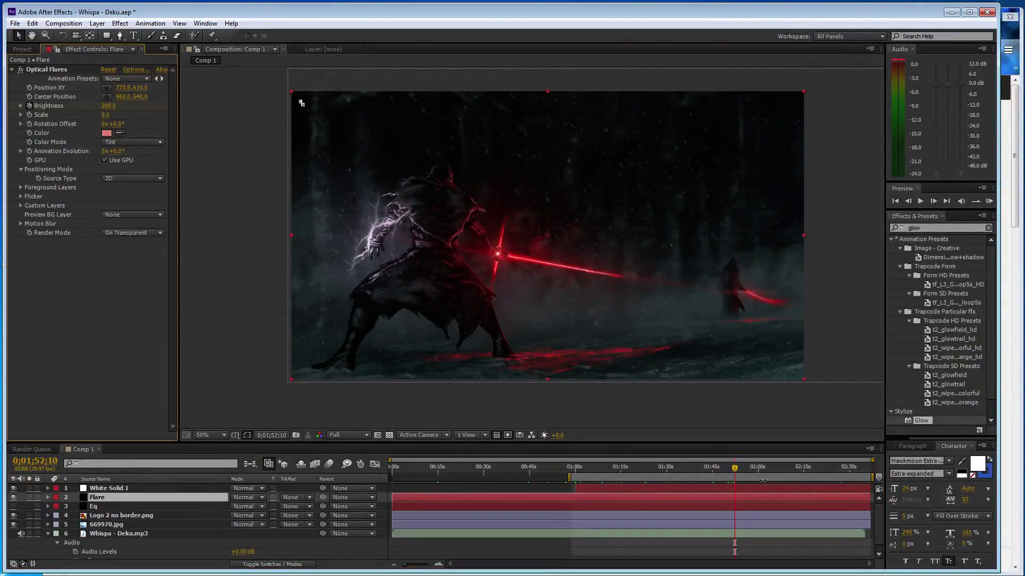
left_click(757, 468)
key("ctrl+z")
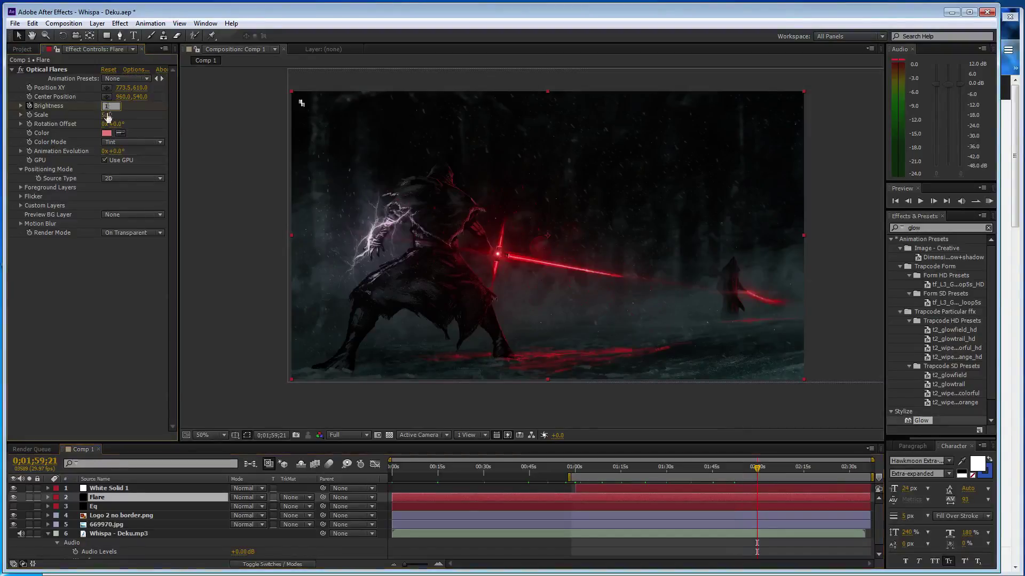
left_click(776, 471)
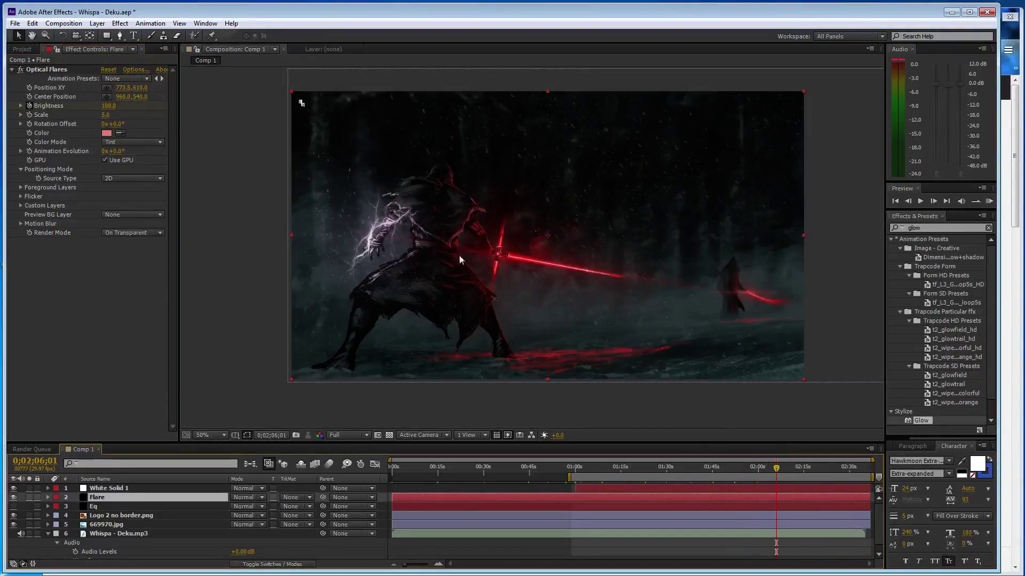
key("ctrl+shift+z")
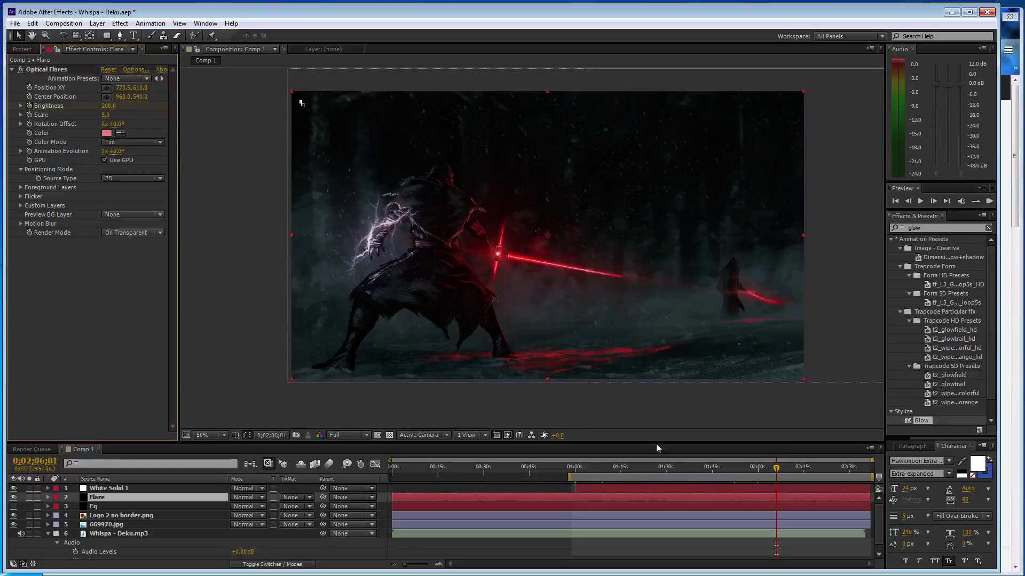
left_click(803, 469)
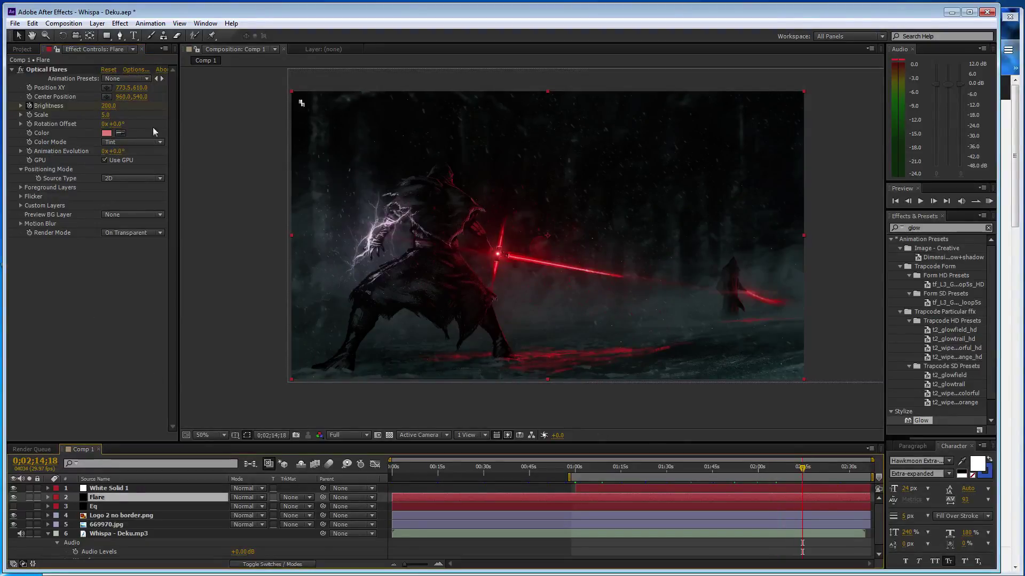
key("ctrl+z")
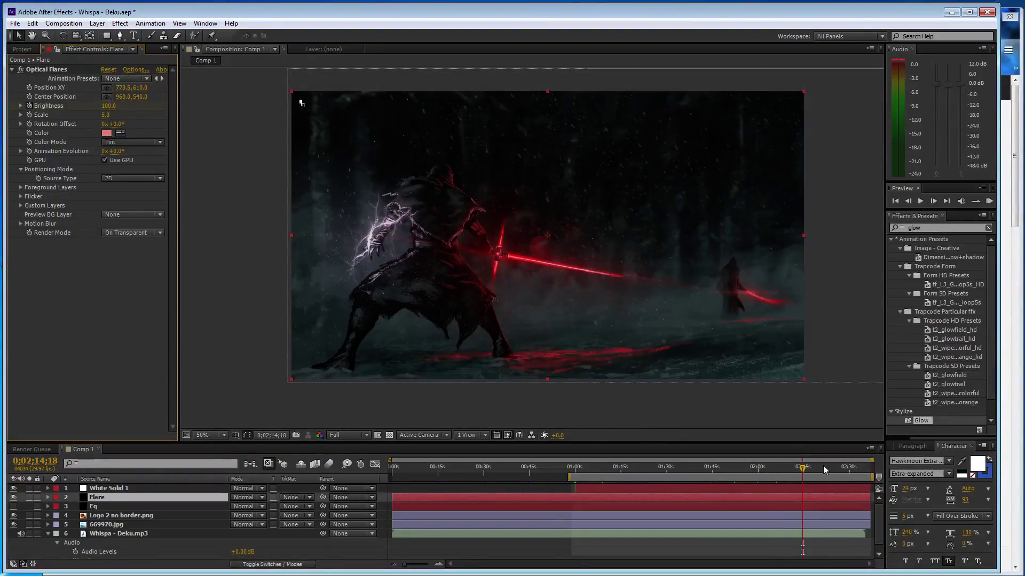
left_click(827, 473)
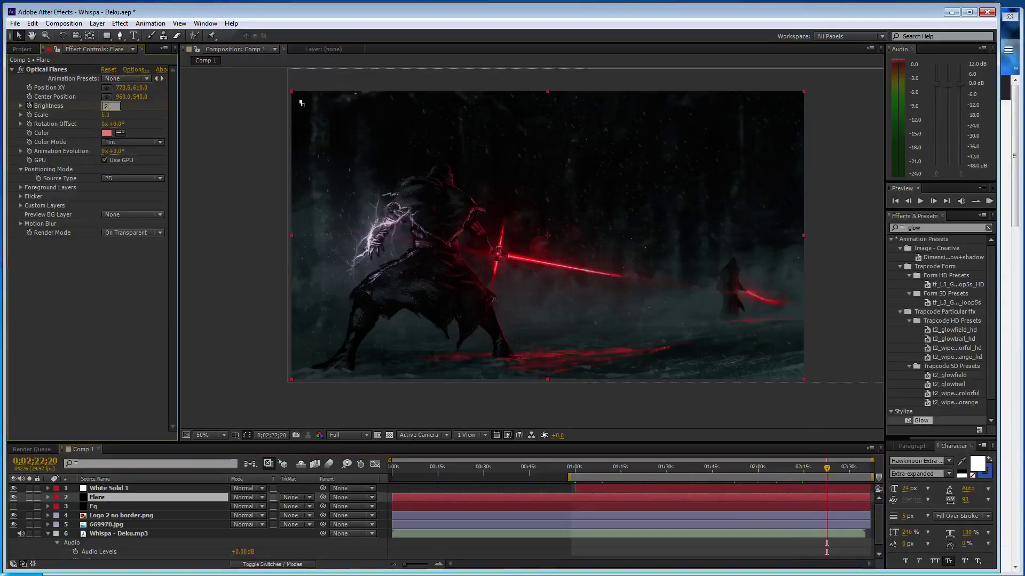
key("ctrl+shift+z")
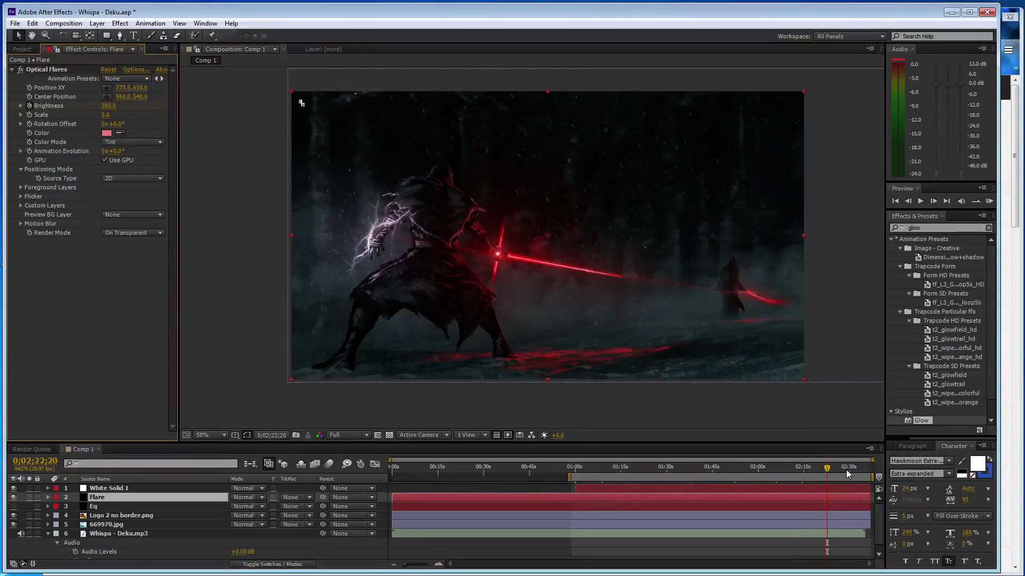
left_click(849, 472)
left_click(110, 347)
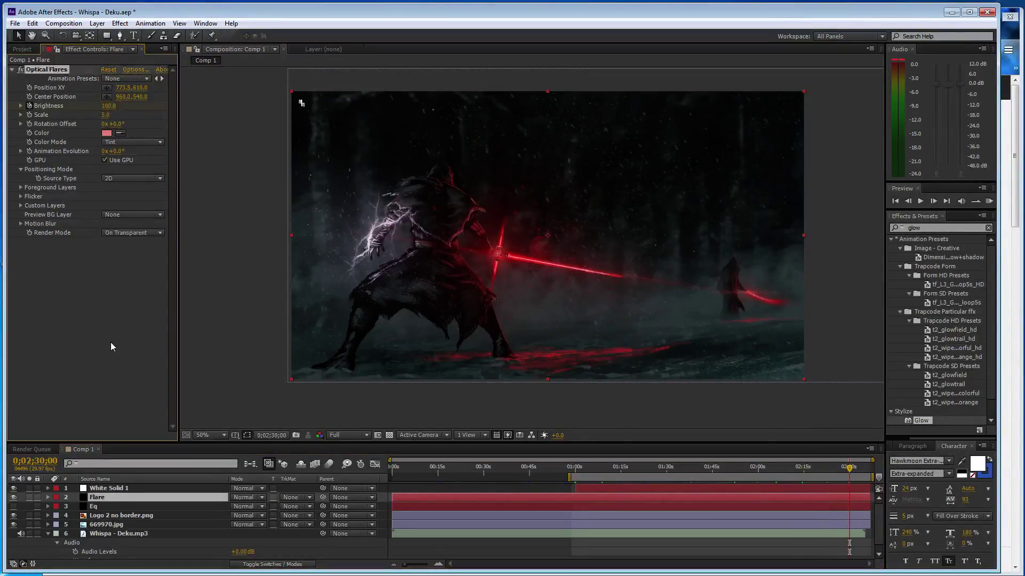
key("ctrl+z")
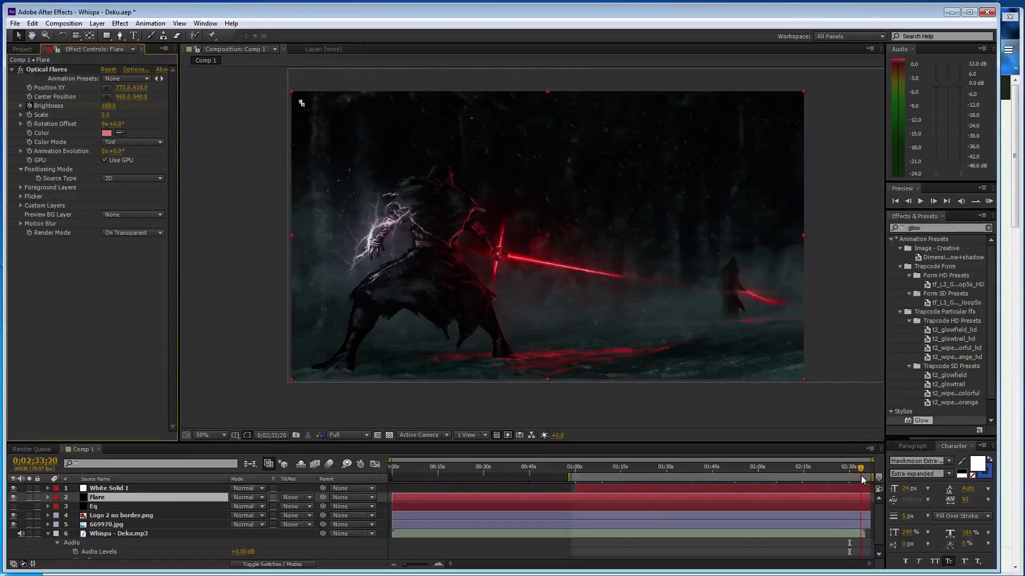
left_click_drag(854, 475, 862, 474)
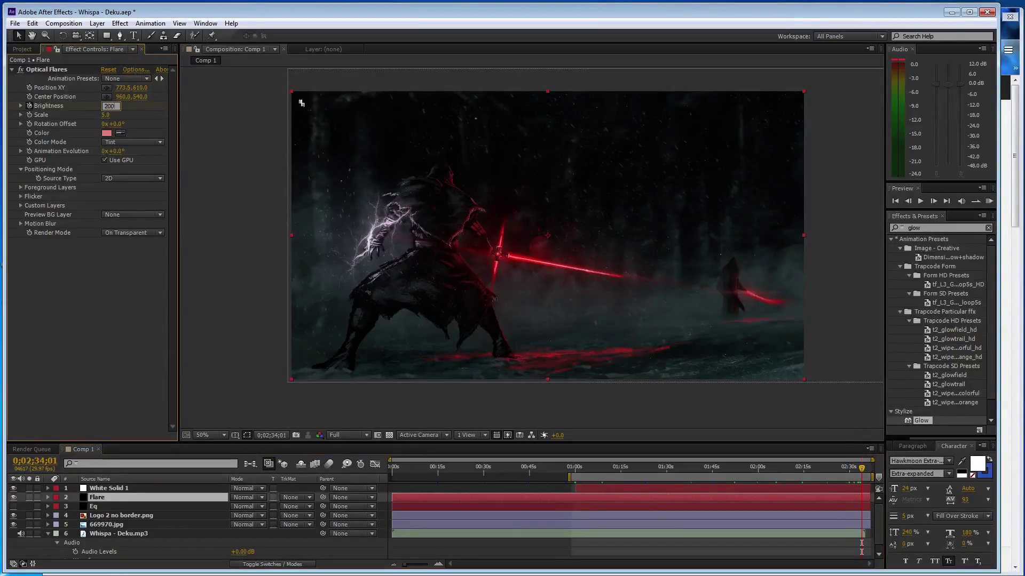
key("ctrl+shift+z")
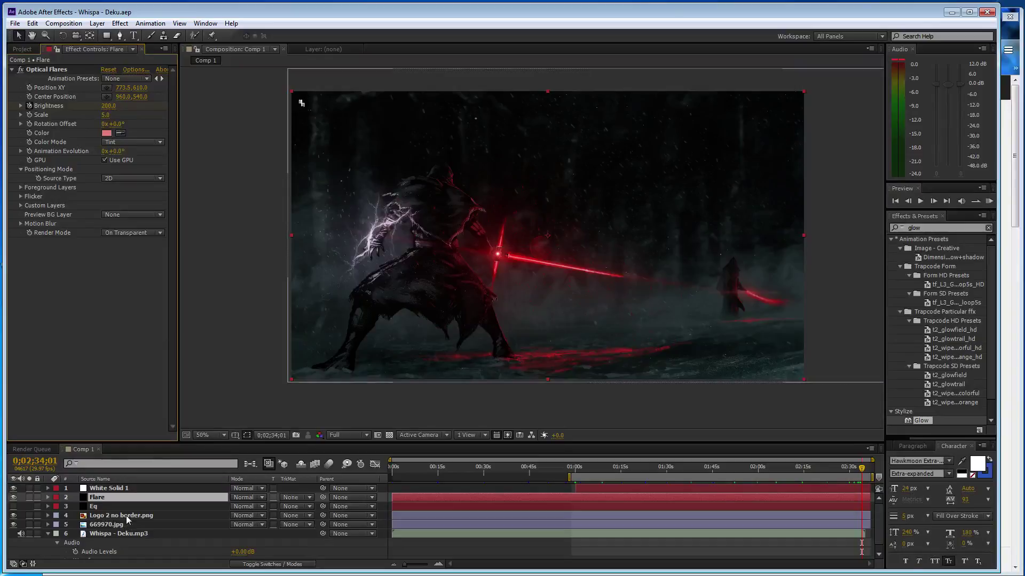
left_click(122, 515)
Zoom in on the top-left logo, shift it about 5 px left, then recenter the whole frame.
key("slash")
left_click_drag(250, 145, 357, 220)
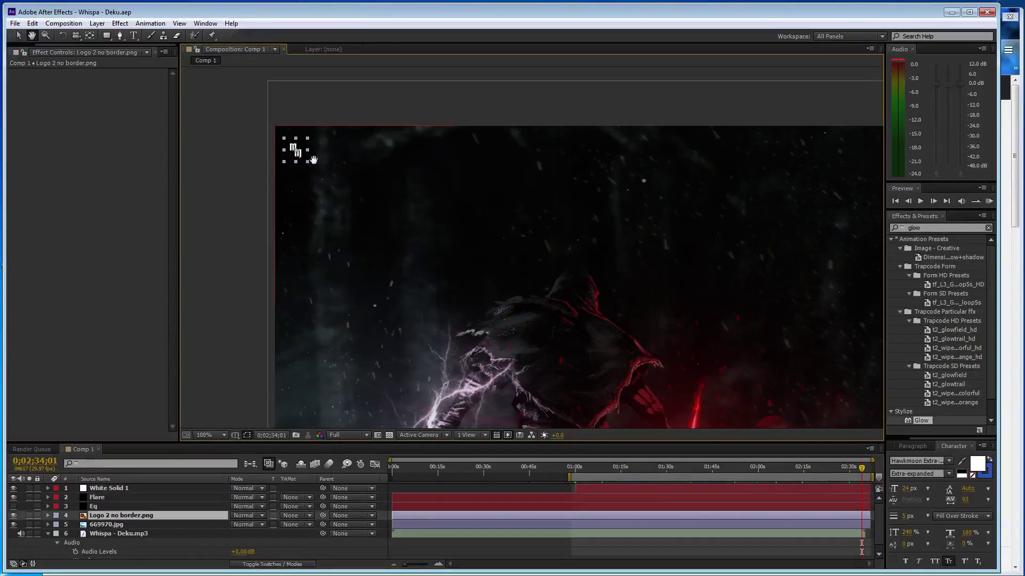
scroll(313, 160, "up", 1)
mouse_move(282, 202)
left_mouse_down()
mouse_move(291, 211)
mouse_move(288, 189)
left_mouse_up()
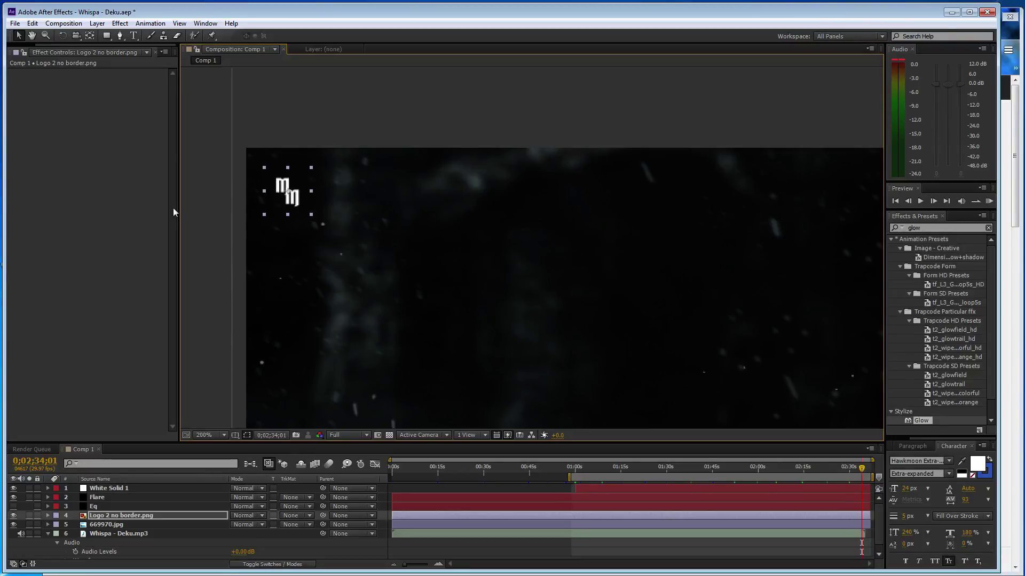
left_click(141, 232)
scroll(199, 262, "down", 4)
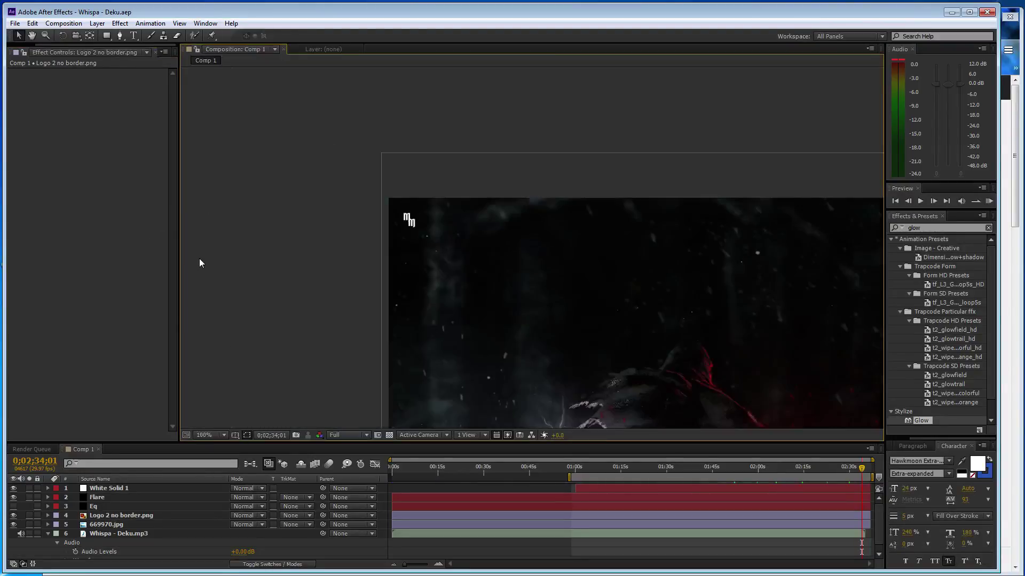
left_click_drag(570, 284, 478, 235)
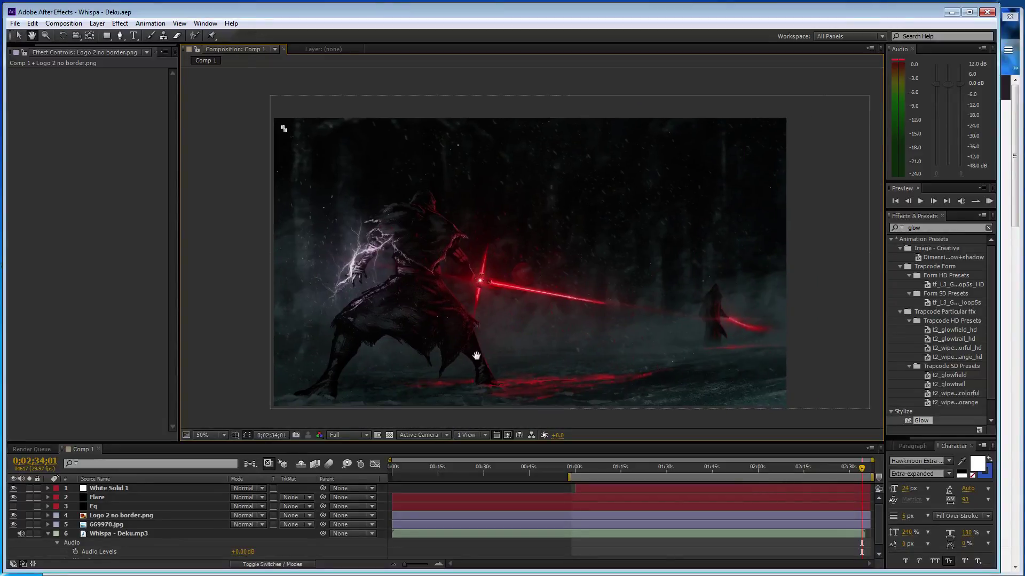
left_click_drag(861, 473, 455, 464)
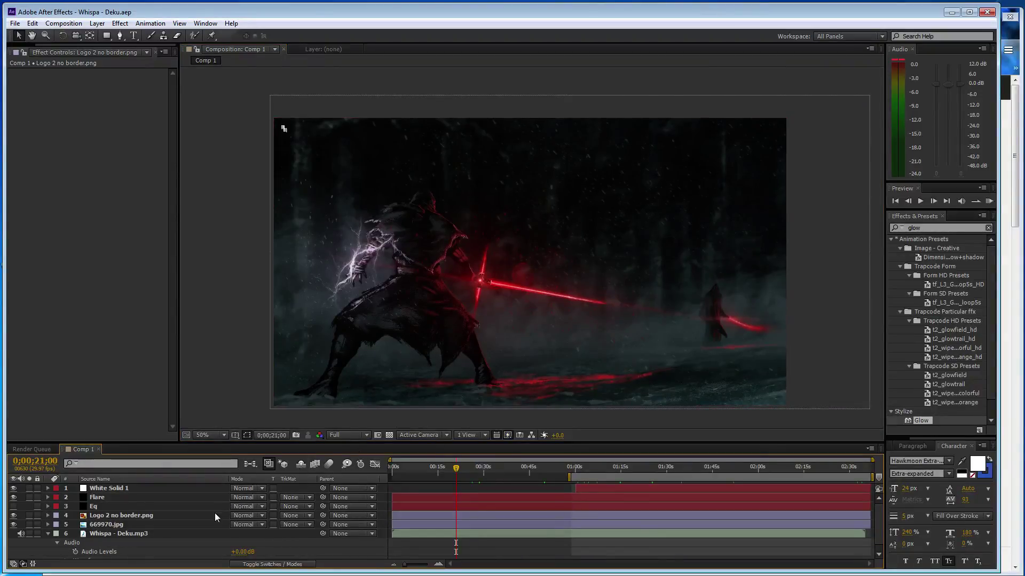
Create a solid named Lightening, trim it to about 8 seconds, and start it at 0:29.
key("ctrl+y")
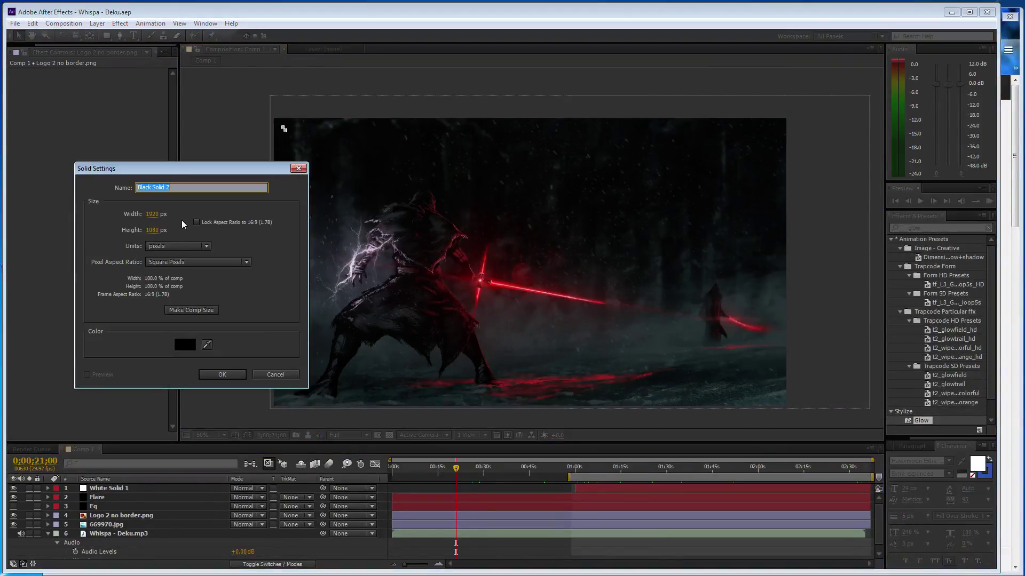
type("Lightening")
key("Return")
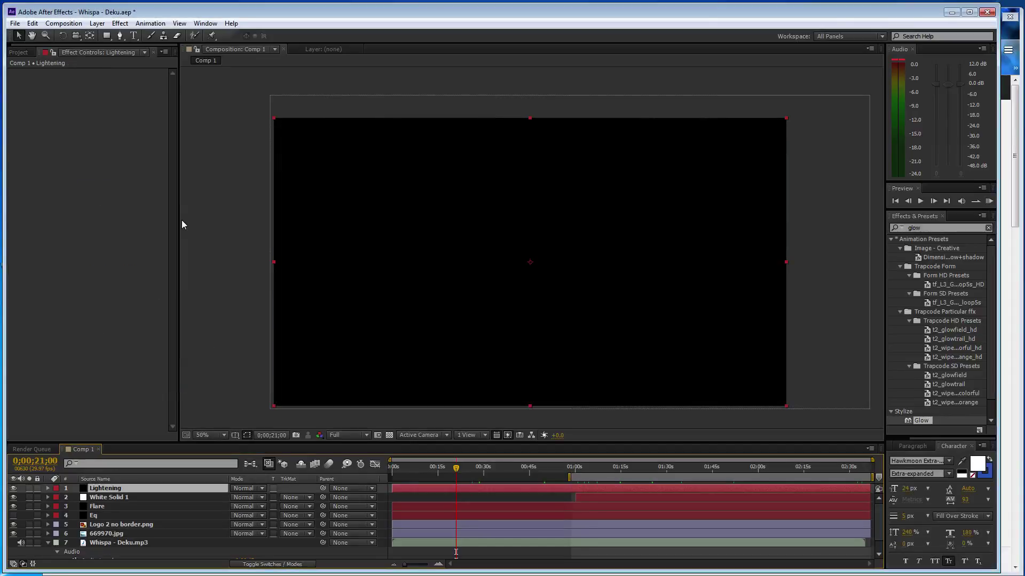
left_click_drag(861, 487, 414, 488)
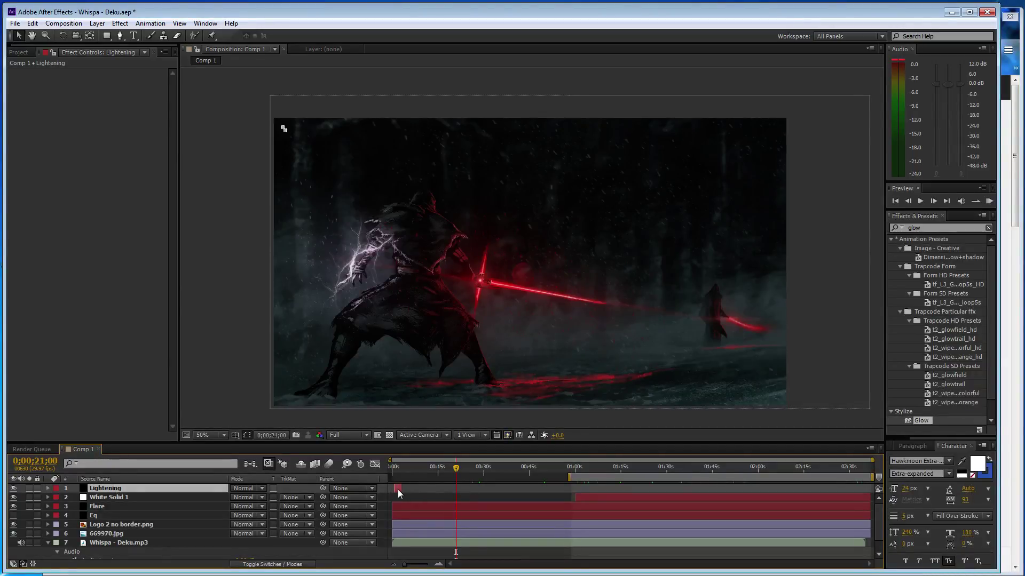
mouse_move(398, 490)
left_mouse_down()
mouse_move(486, 492)
mouse_move(469, 472)
mouse_move(478, 487)
left_mouse_up()
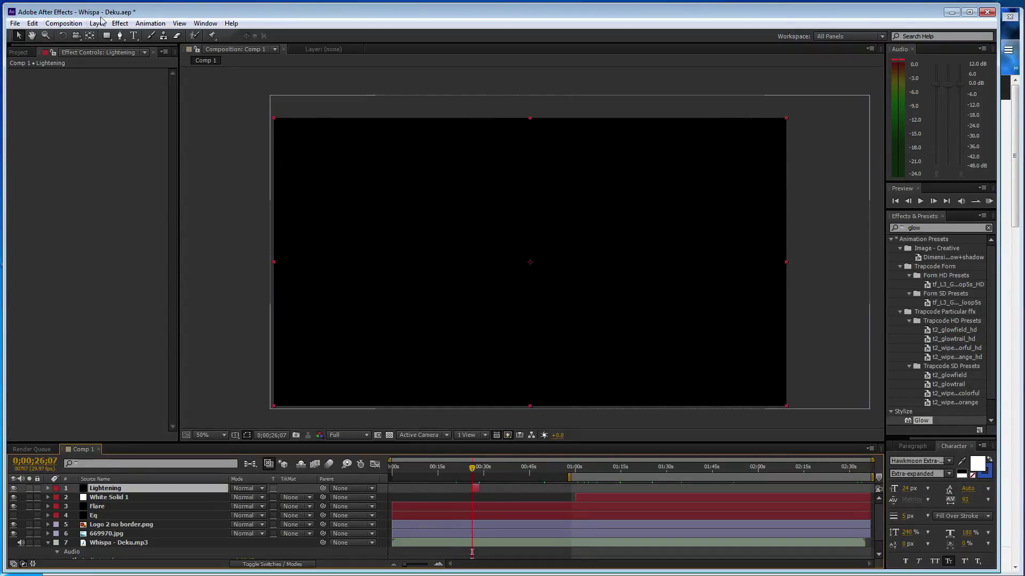
Apply Generate > Advanced Lightning to the Lightening solid.
left_click(121, 24)
mouse_move(97, 23)
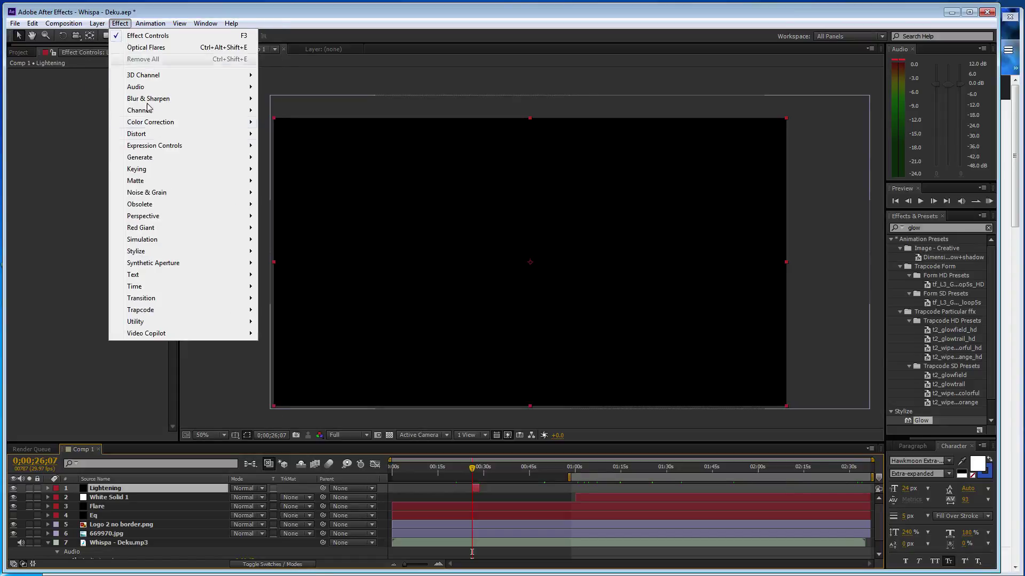
mouse_move(176, 157)
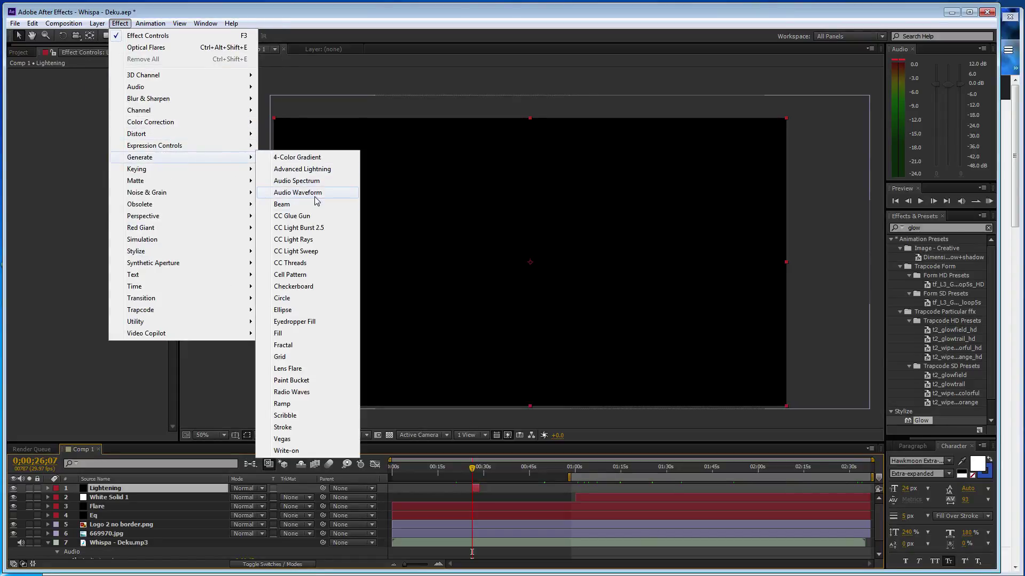
left_click(323, 169)
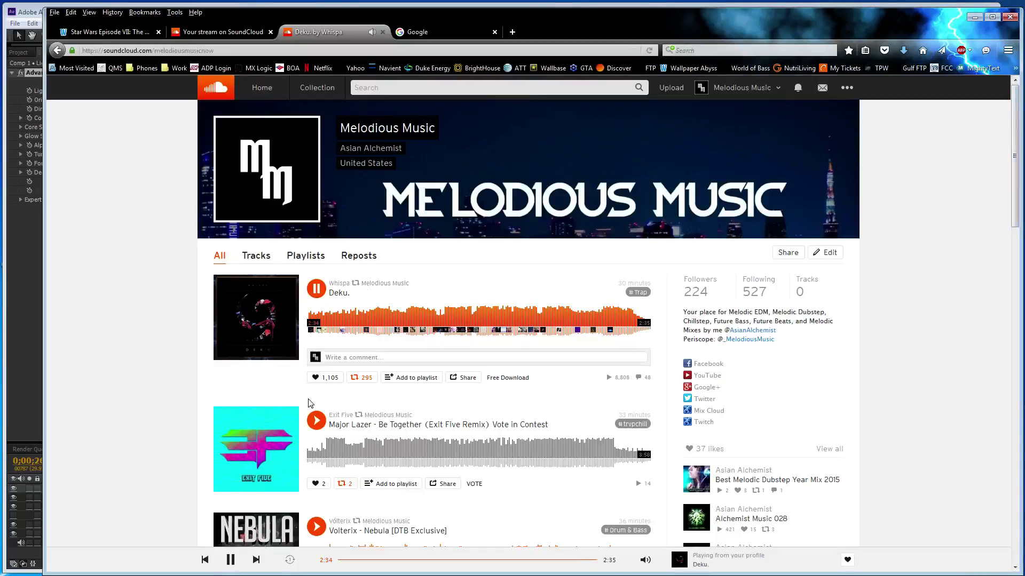
Pause Nebula on SoundCloud, play Best Melodic Dubstep Year Mix 2015, and return to After Effects.
scroll(189, 389, "down", 2)
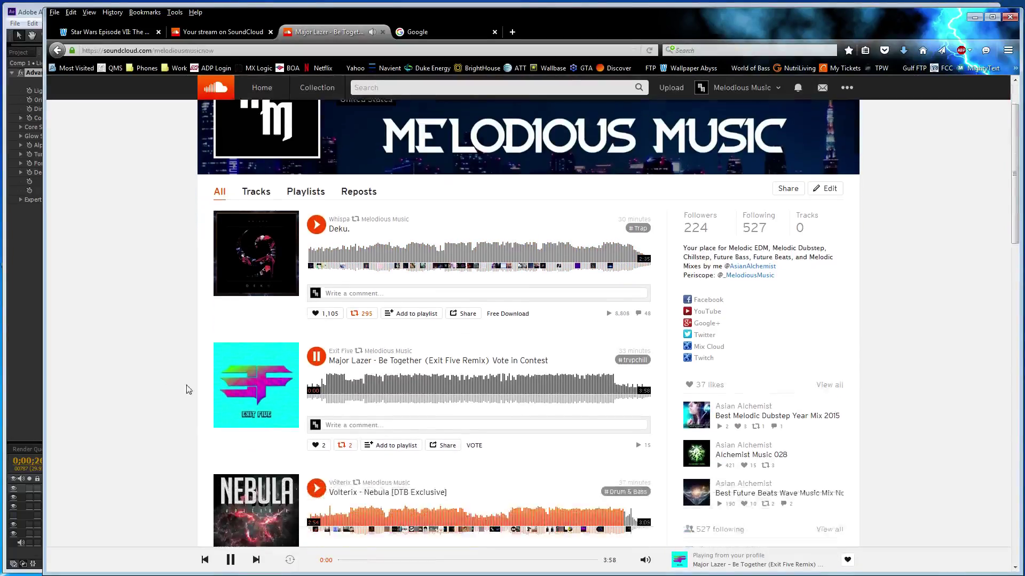
scroll(188, 390, "down", 2)
left_click(320, 435)
left_click(308, 465)
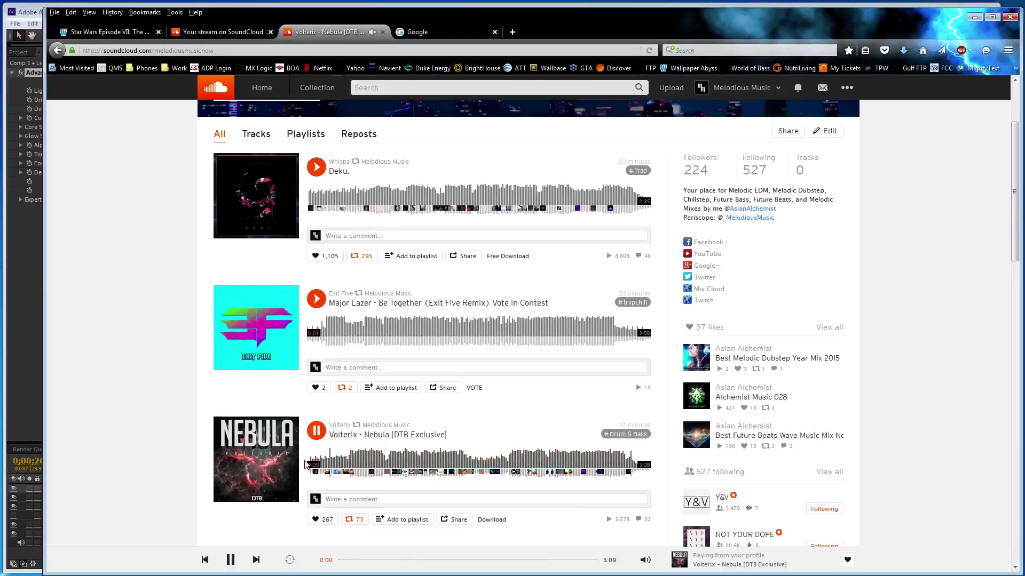
scroll(310, 392, "down", 2)
left_click(316, 369)
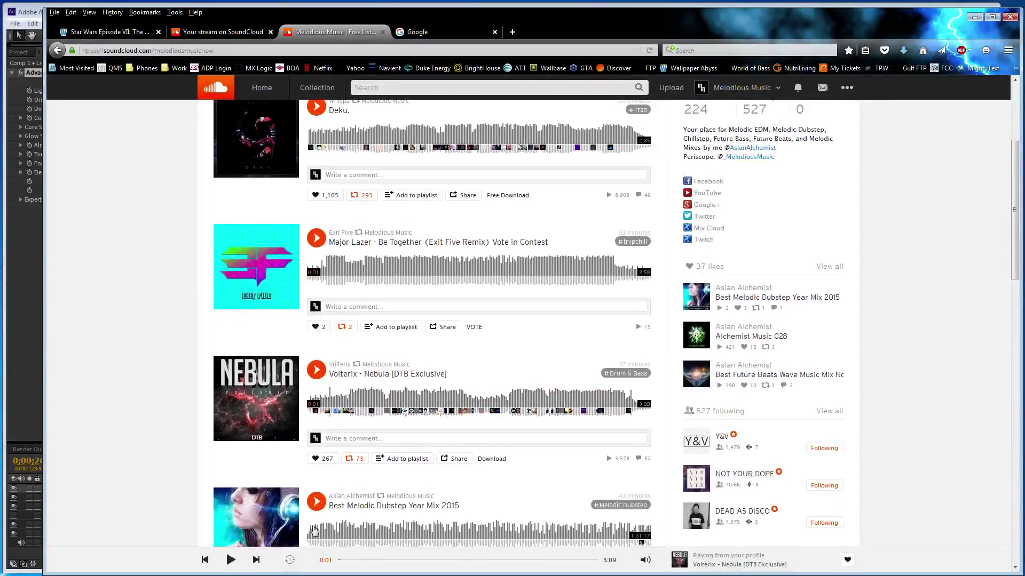
left_click(316, 501)
scroll(69, 334, "down", 2)
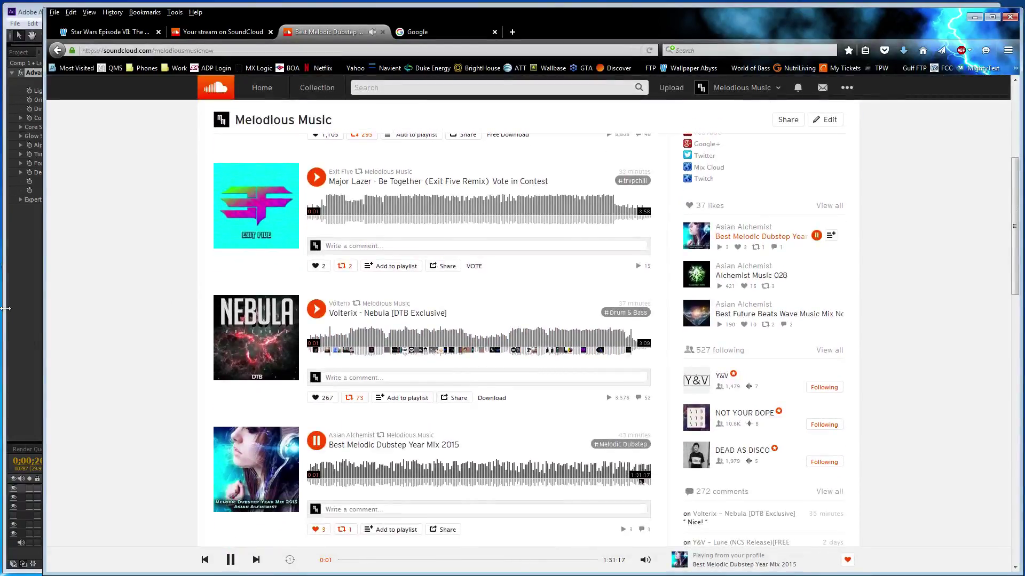
left_click(19, 327)
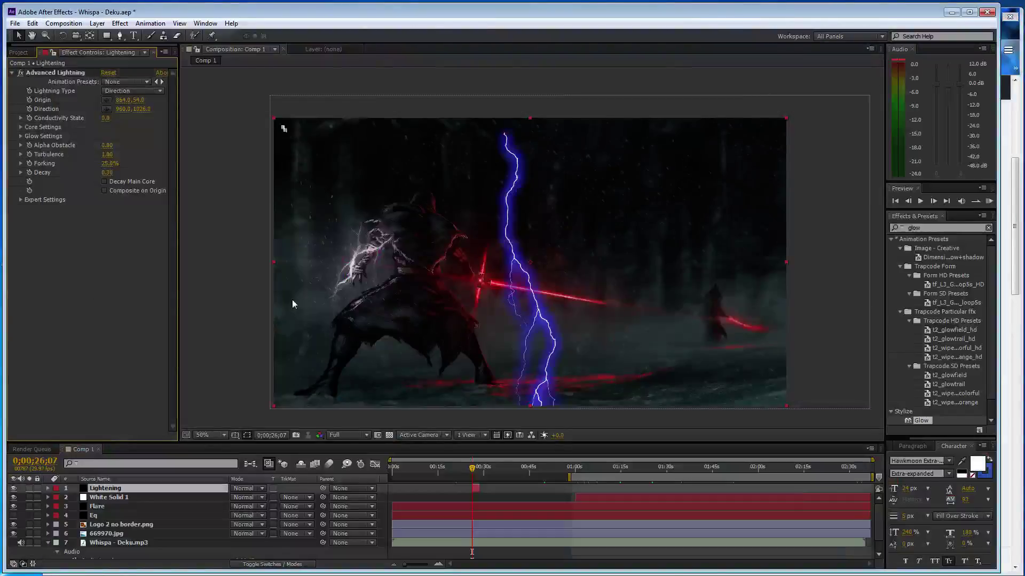
Set Lightning Type to Anywhere after trying Breaking and Bouncey, and place the Origin on the figure's hand.
left_click(133, 91)
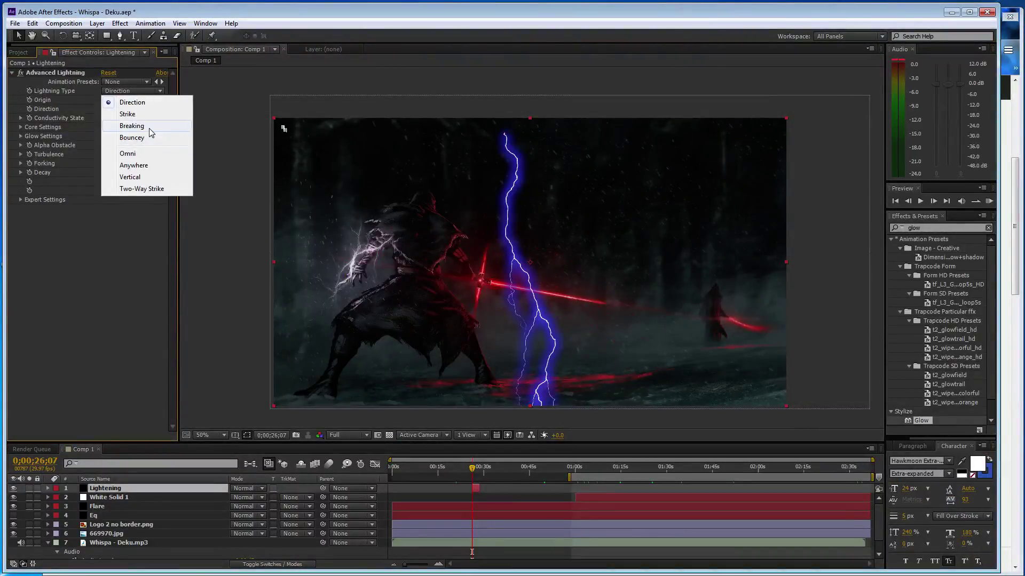
left_click(149, 128)
left_click(143, 93)
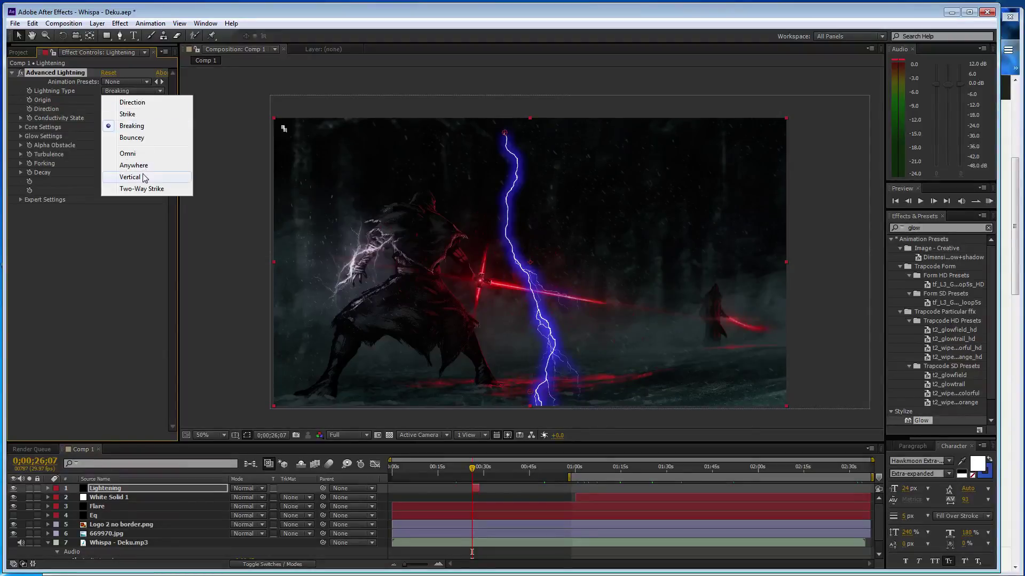
left_click(146, 168)
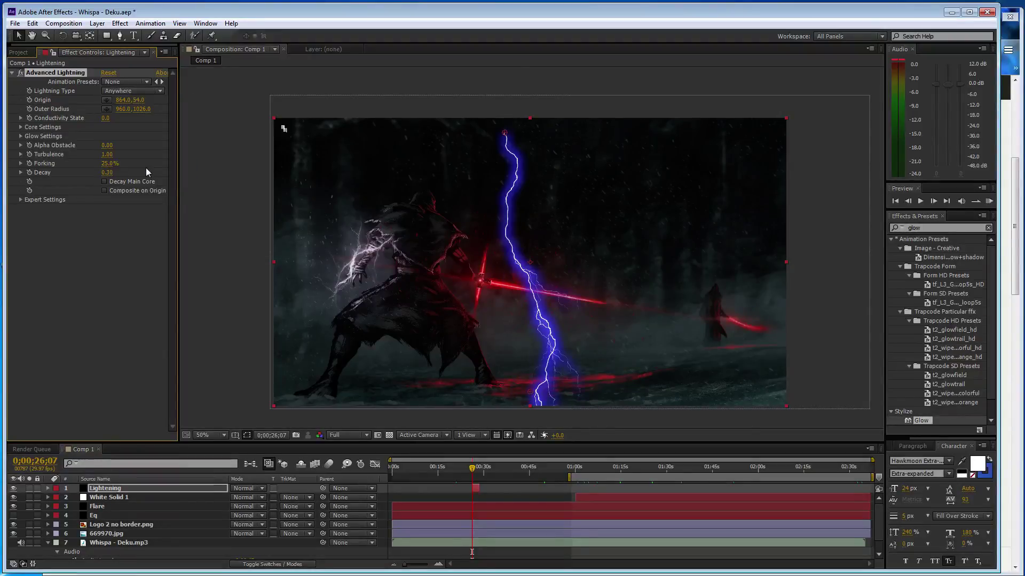
left_click(133, 91)
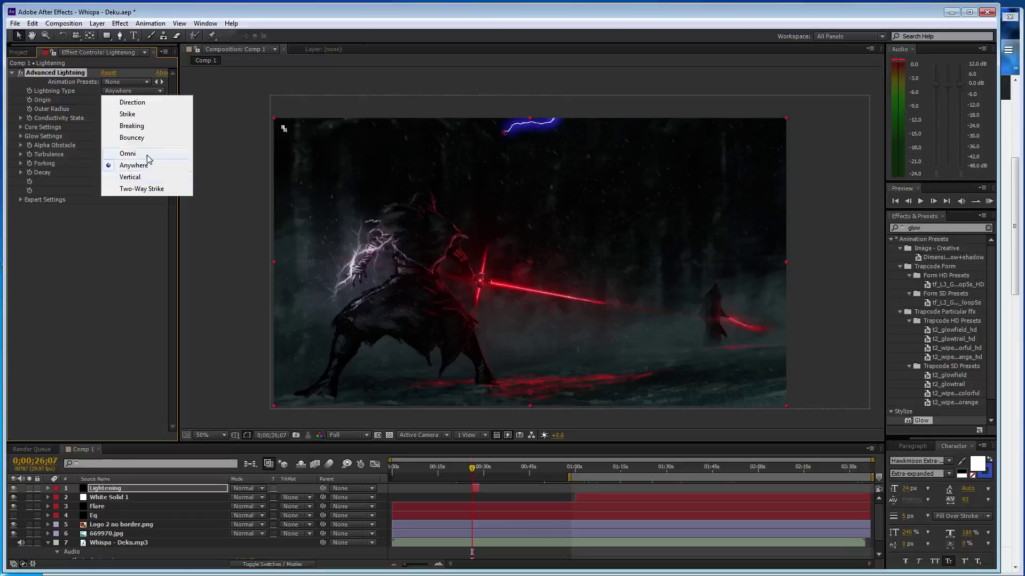
left_click(149, 139)
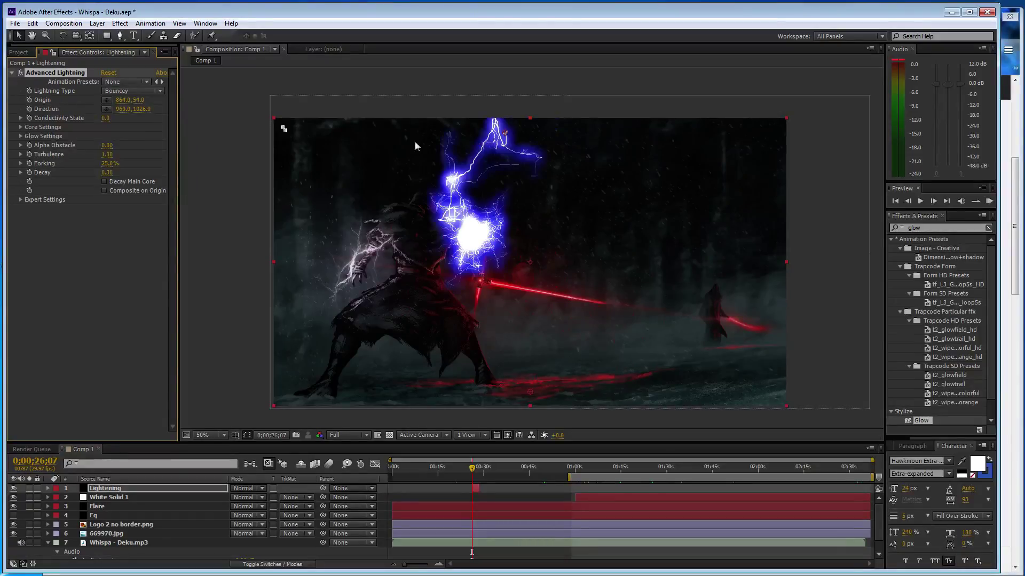
left_click(148, 92)
left_click(155, 165)
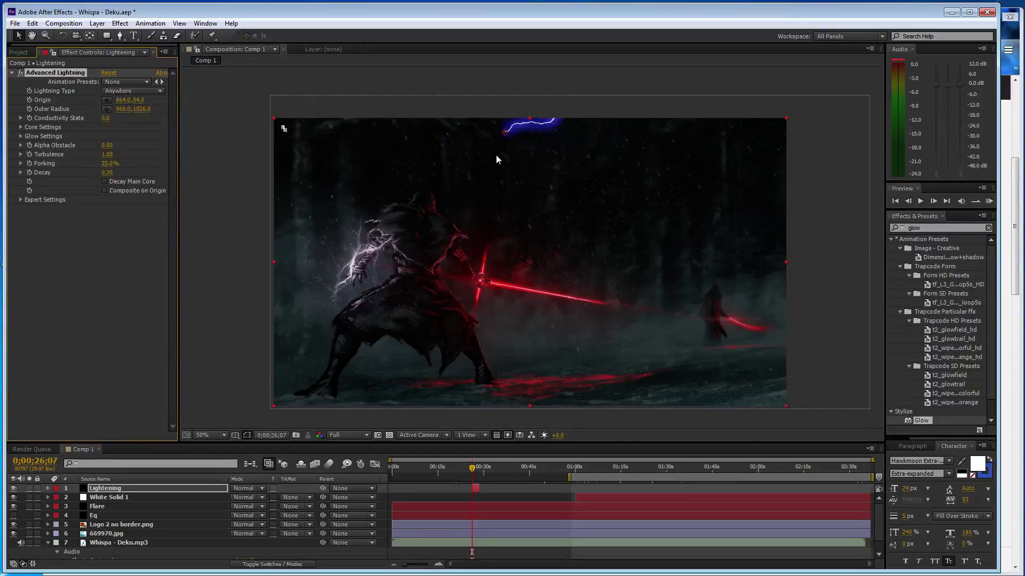
left_click_drag(502, 137, 365, 261)
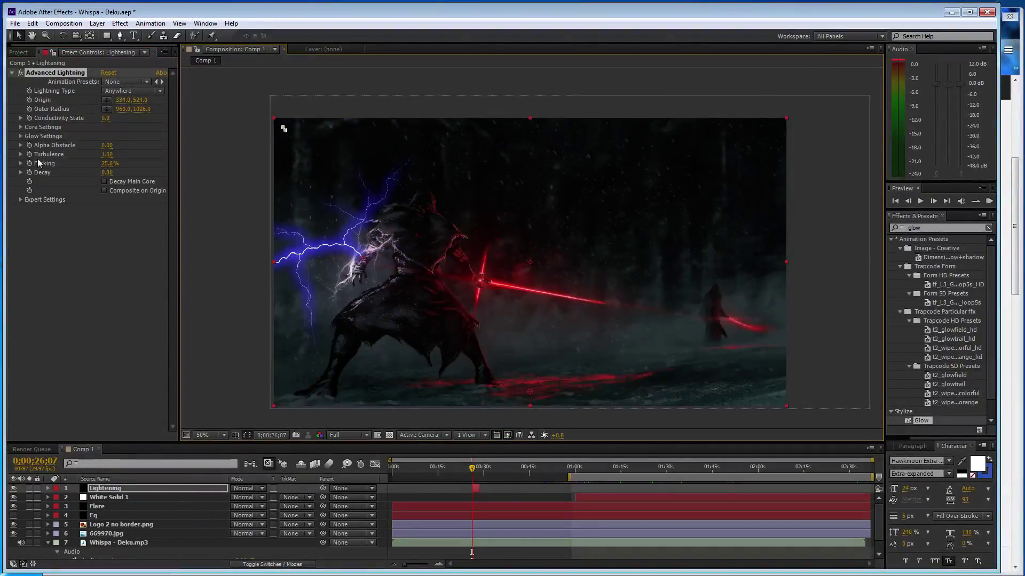
left_click(18, 165)
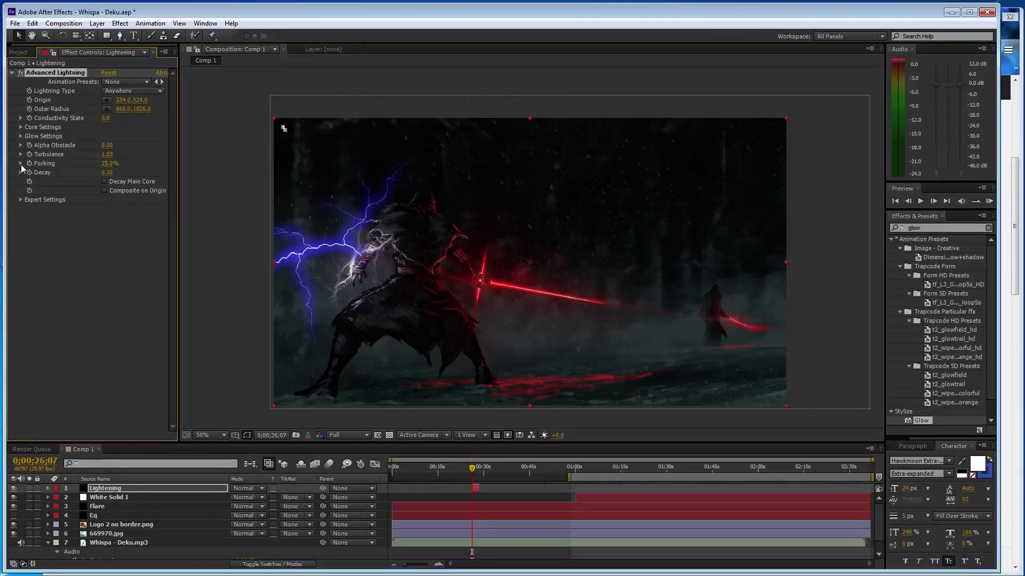
Sample white for the lightning glow colour, reduce the glow radius, and lower the origin on the hand.
left_click(21, 136)
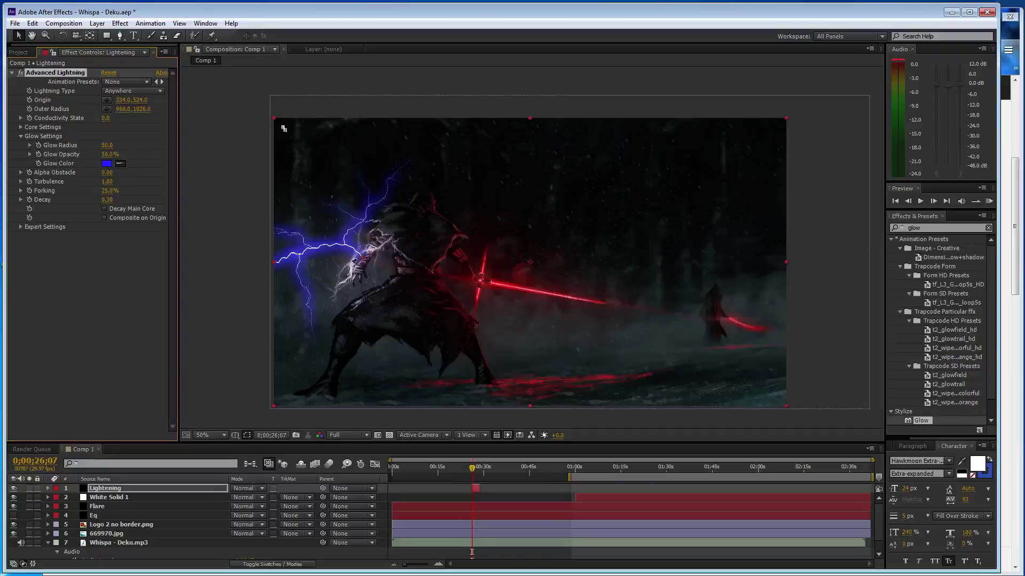
left_click(356, 262)
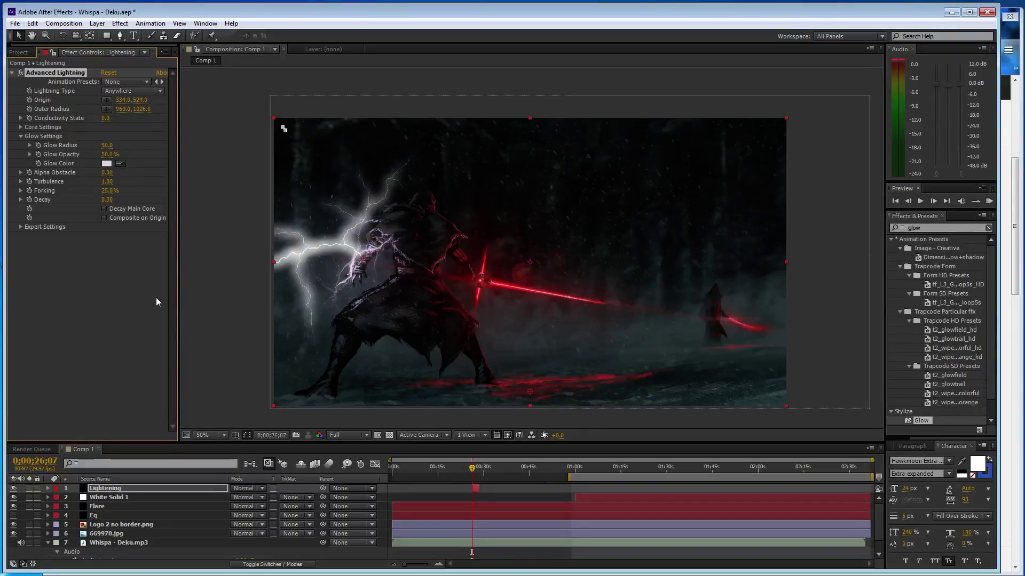
left_click(73, 289)
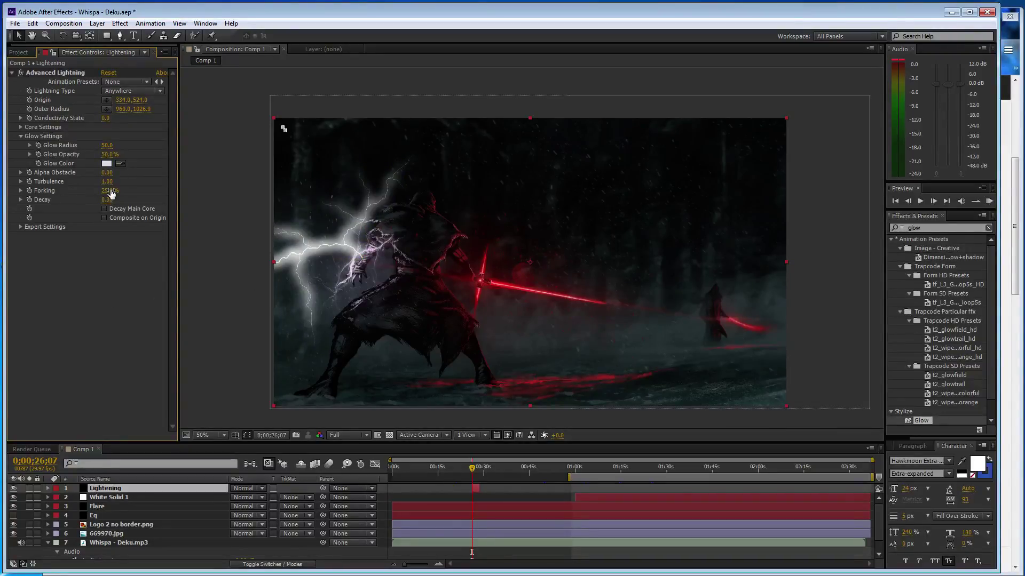
left_click_drag(105, 144, 98, 155)
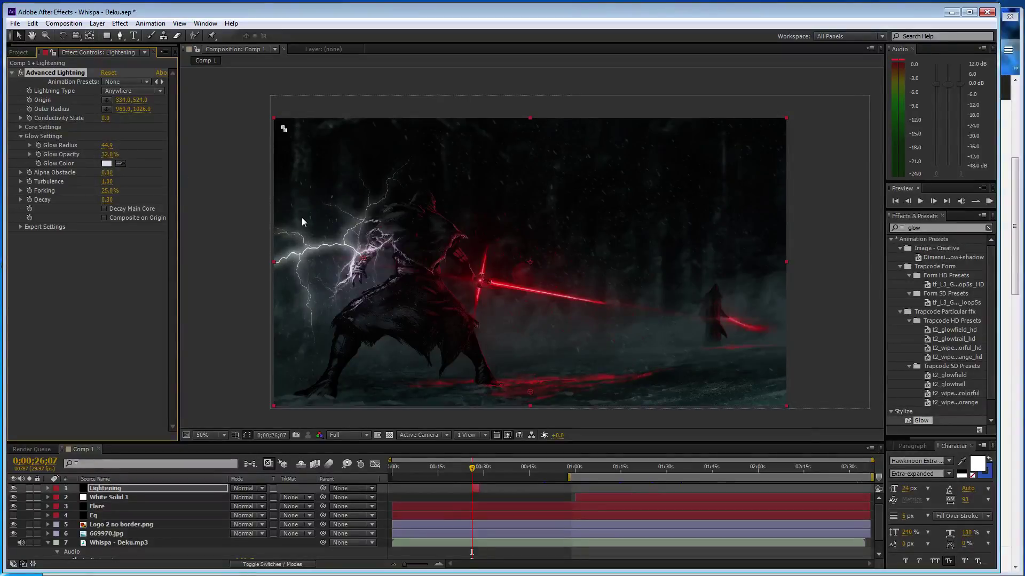
left_click_drag(361, 263, 351, 268)
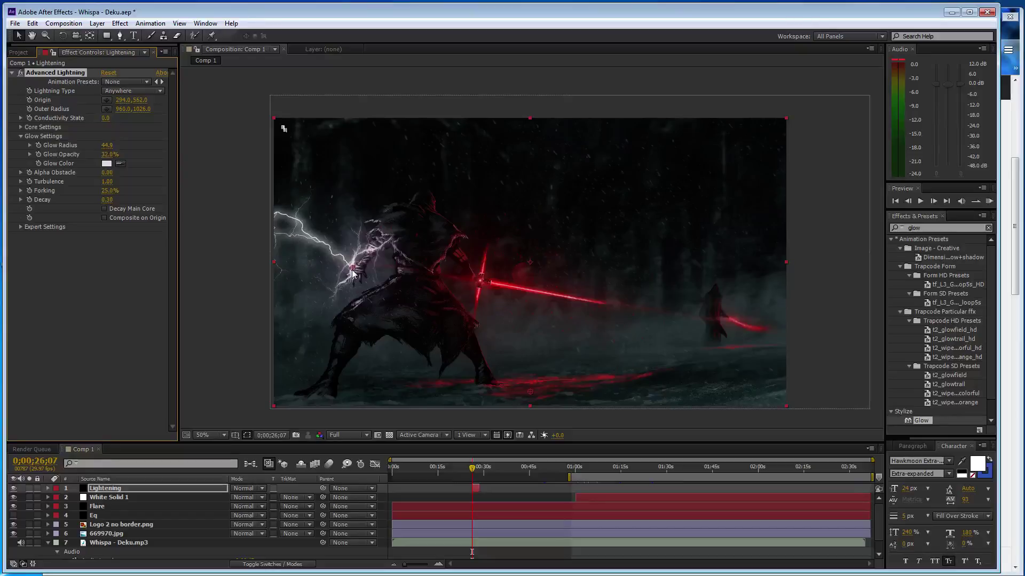
Set the glow colour to a darker grey, 939292, in the colour picker.
left_click(107, 164)
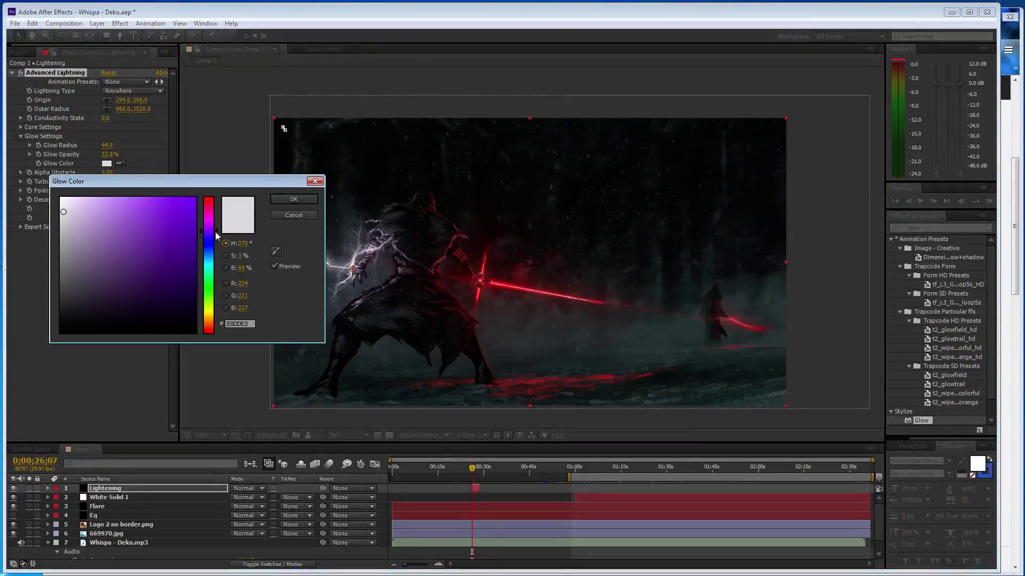
left_click(60, 225)
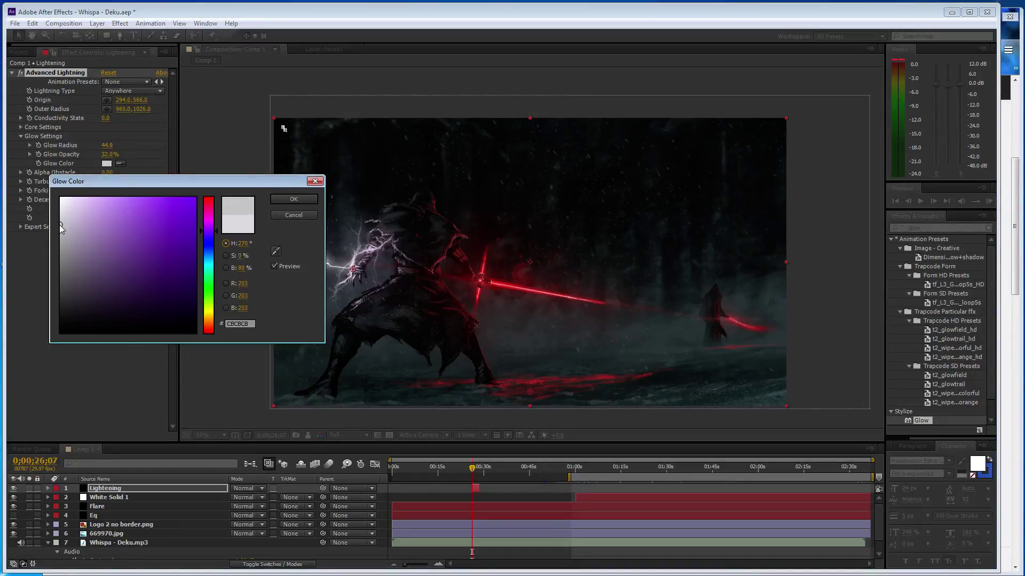
left_click(293, 199)
left_click(107, 164)
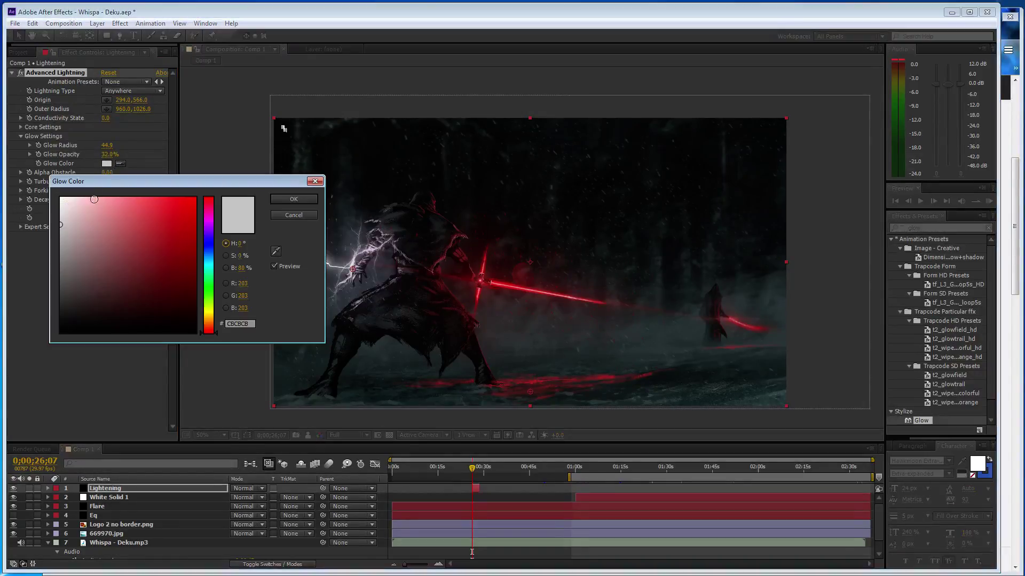
left_click(61, 253)
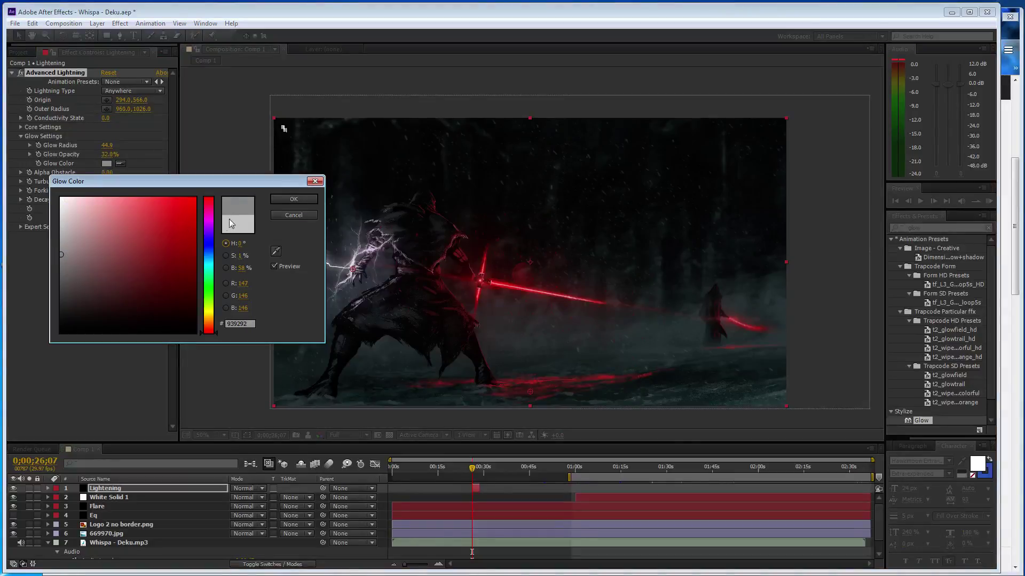
left_click(294, 199)
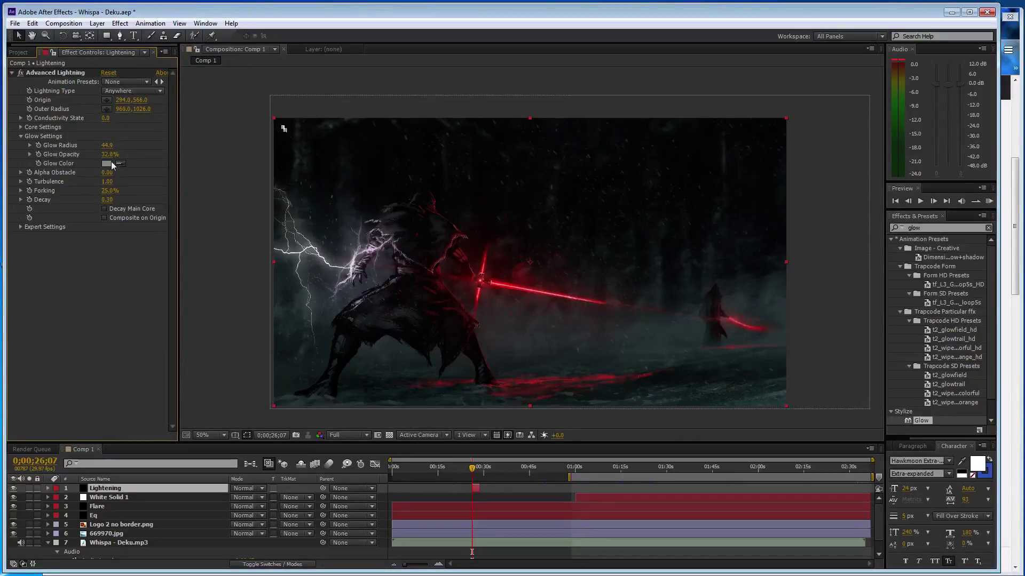
Raise the lightning glow to radius 49 and 34% opacity, nudging the origin slightly.
left_click_drag(106, 145, 150, 155)
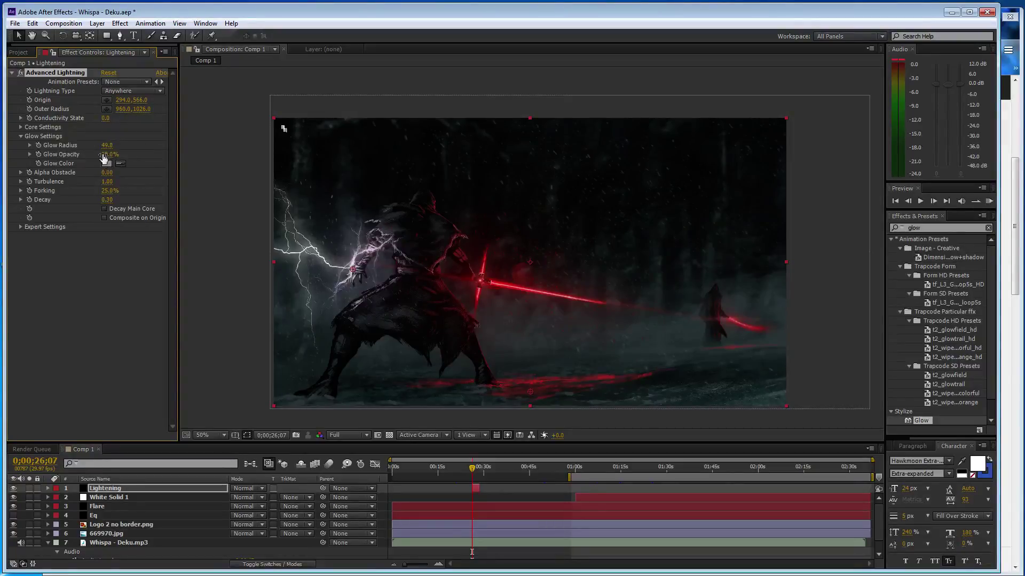
left_click_drag(106, 154, 110, 155)
left_click_drag(352, 274, 351, 273)
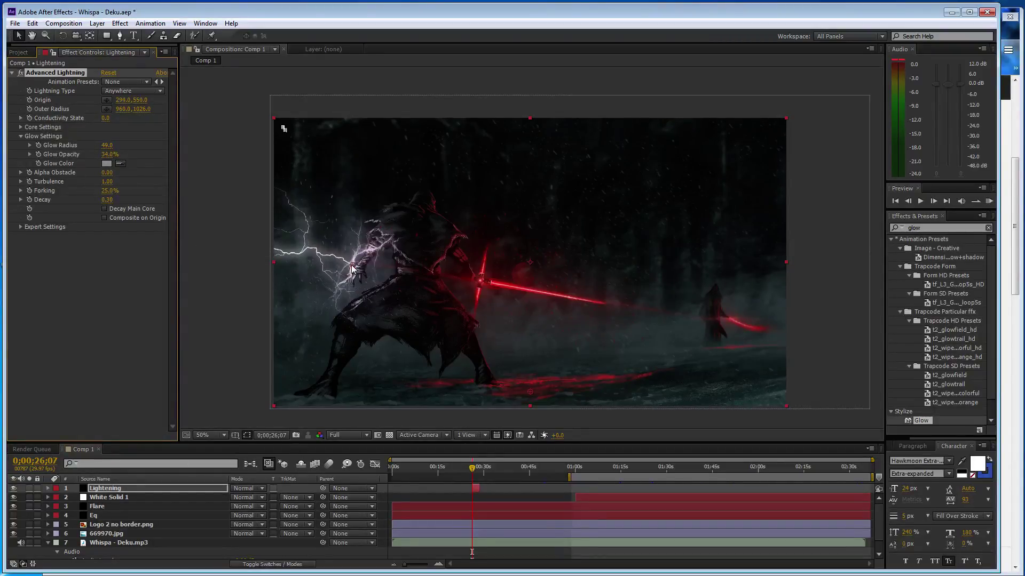
left_click(30, 102)
Move the origin to 318, 568 and preview the lightning from about 27 seconds.
left_click_drag(473, 469, 476, 470)
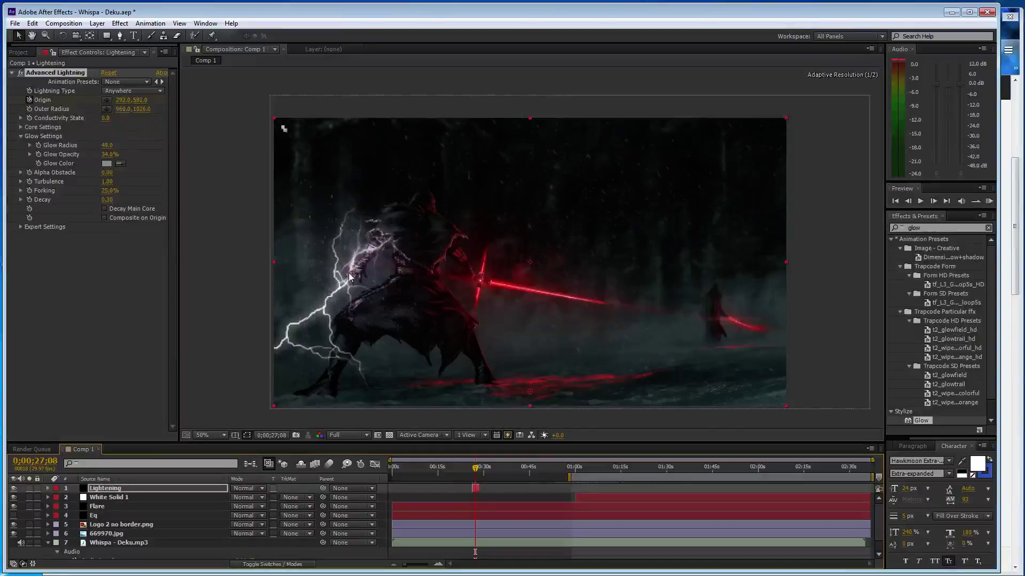
mouse_move(350, 268)
left_mouse_down()
mouse_move(331, 285)
mouse_move(357, 272)
left_mouse_up()
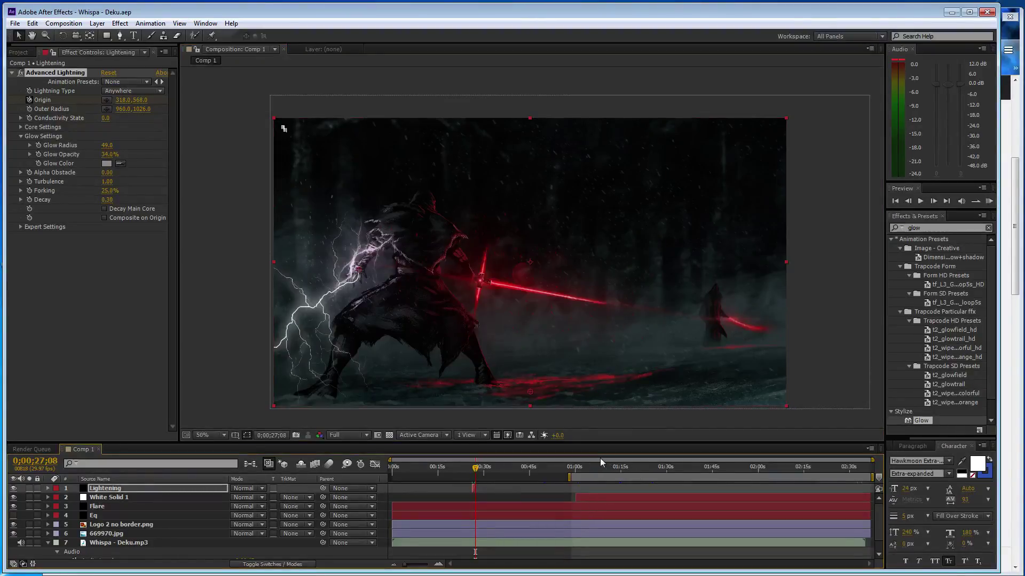
left_click_drag(570, 476, 474, 476)
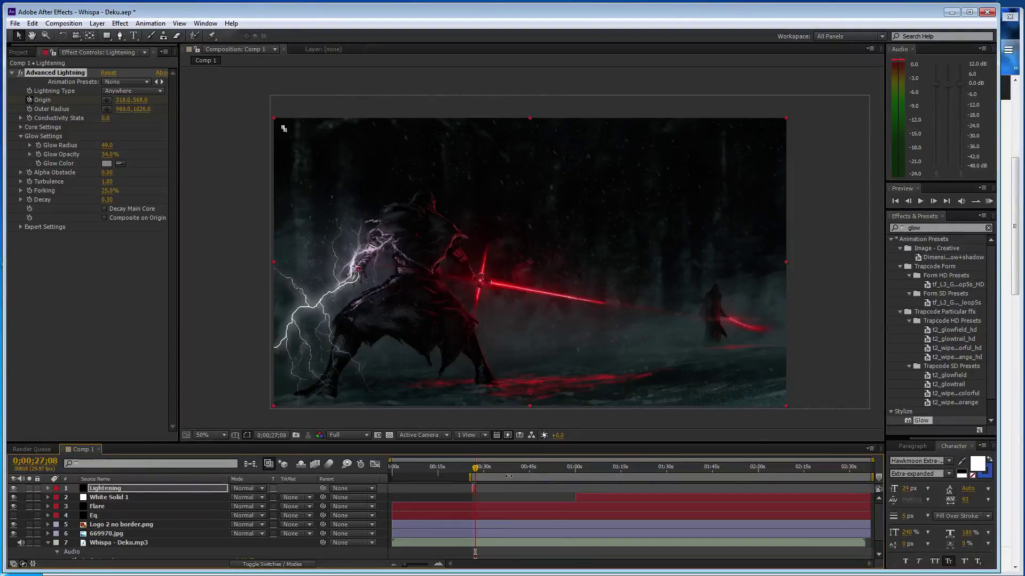
key("space")
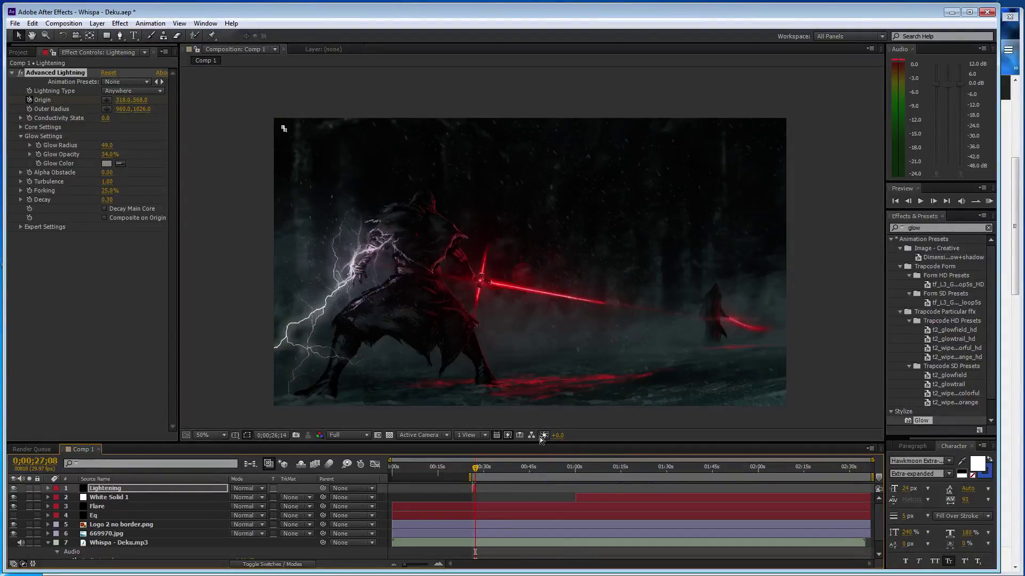
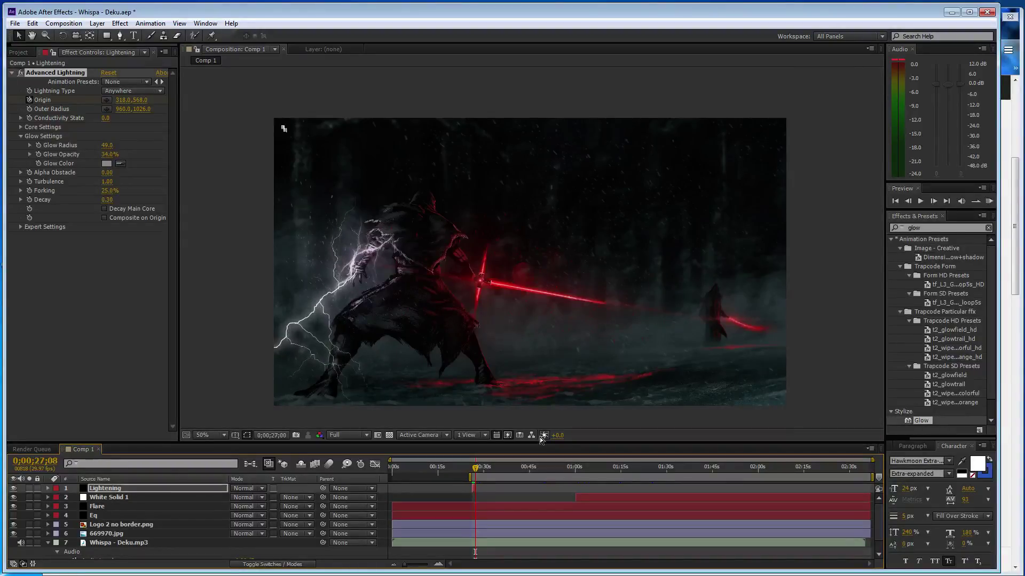
Pause the SoundCloud track in Firefox, then stop the lightning RAM preview in After Effects.
left_click(1017, 206)
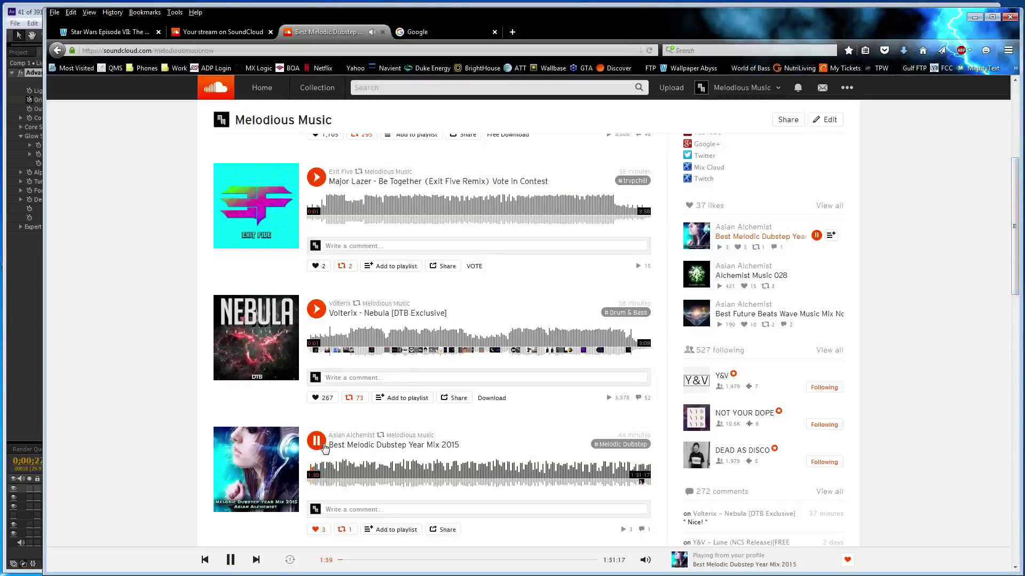
left_click(321, 444)
left_click(30, 342)
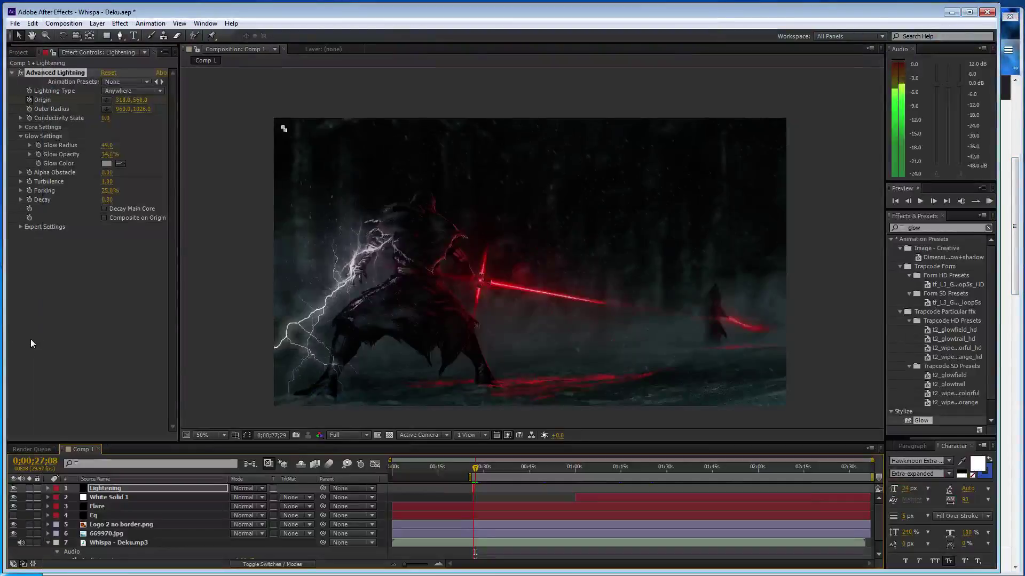
key("space")
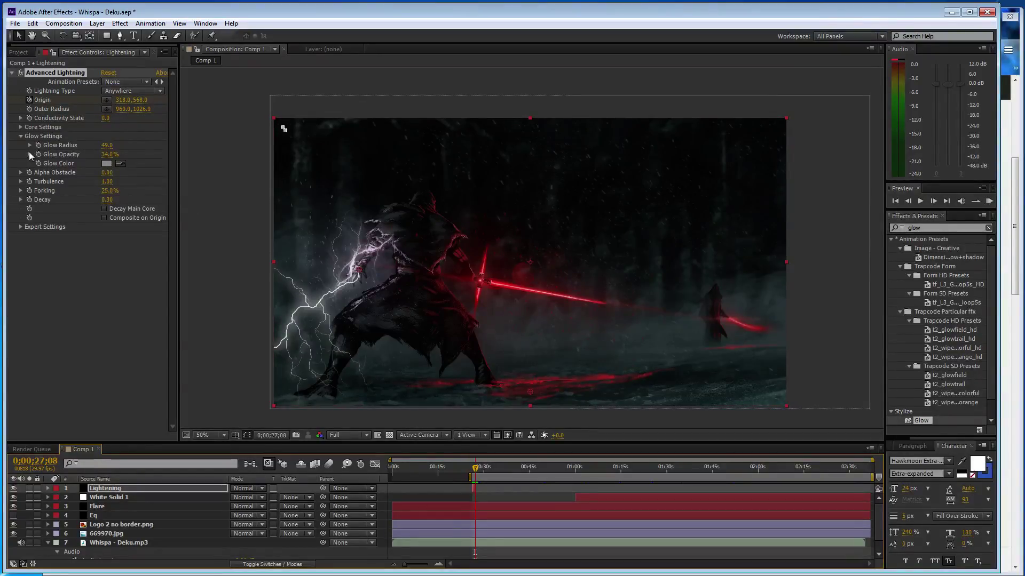
Set the lightning Core Color to grey 8A8888 and lower Core Opacity to 55%.
left_click(20, 126)
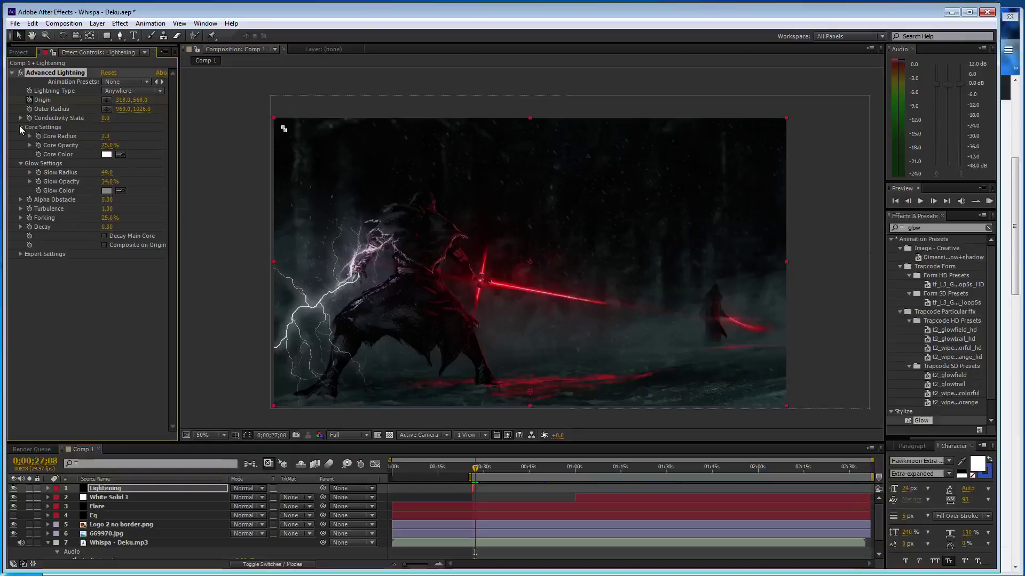
left_click(107, 155)
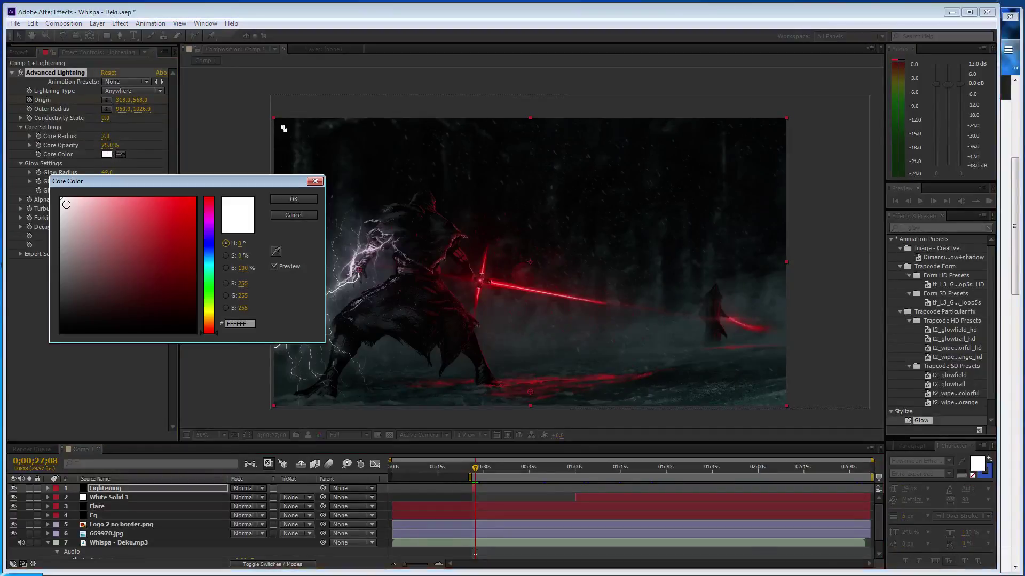
left_click(62, 259)
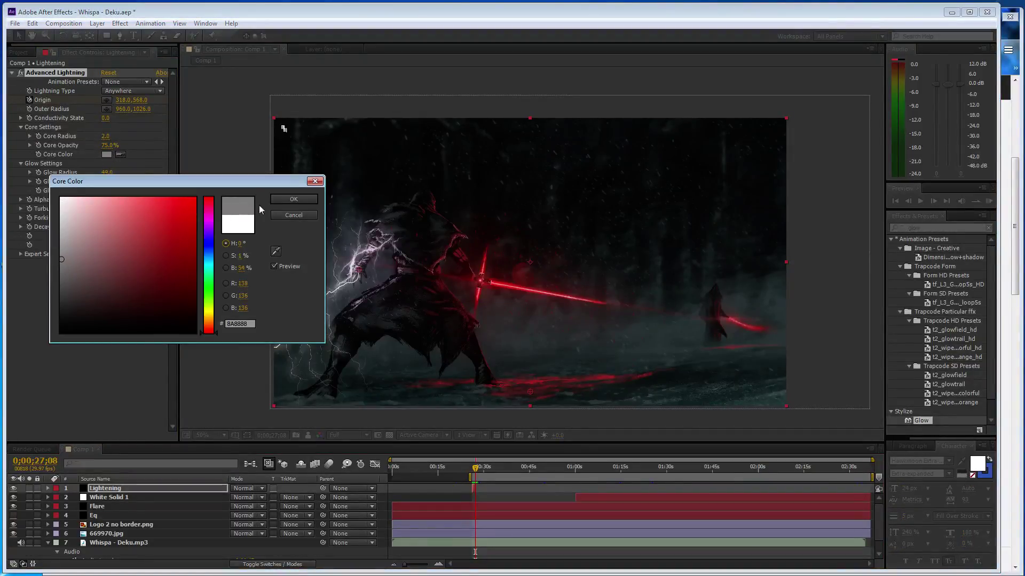
left_click(294, 199)
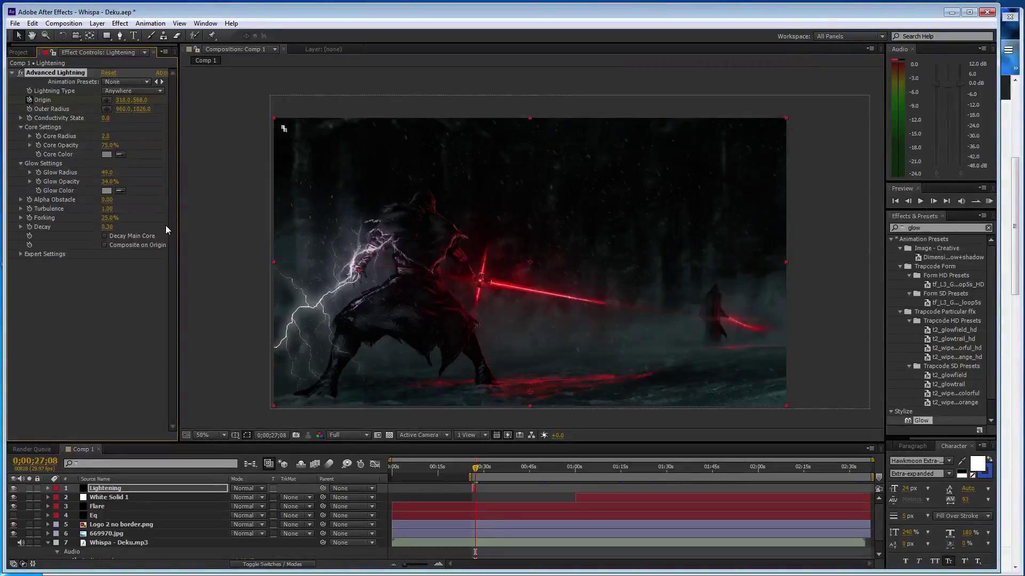
left_click_drag(107, 146, 96, 146)
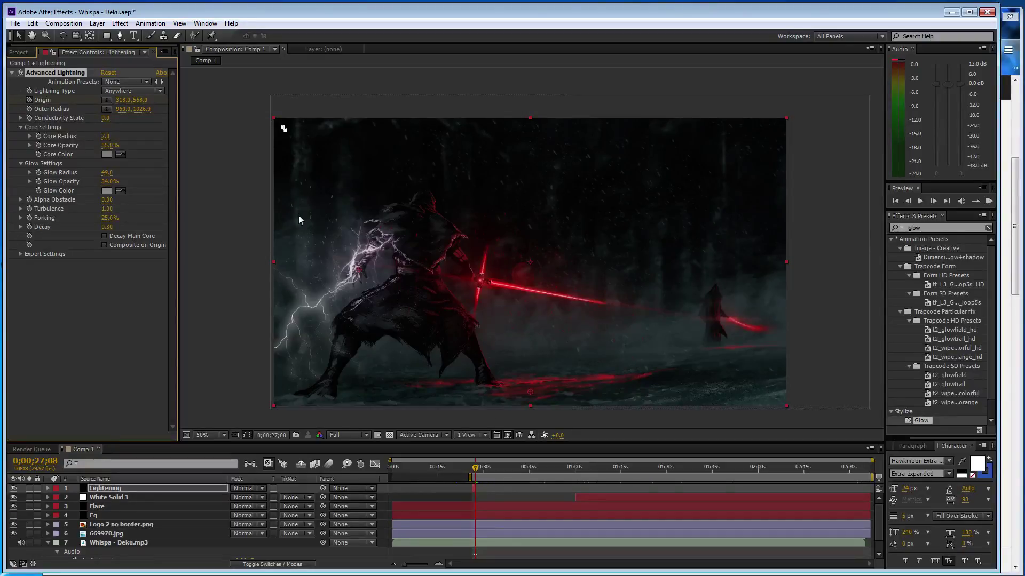
Zoom the timeline in and move the playhead back to 0;00;26;07.
left_click(438, 564)
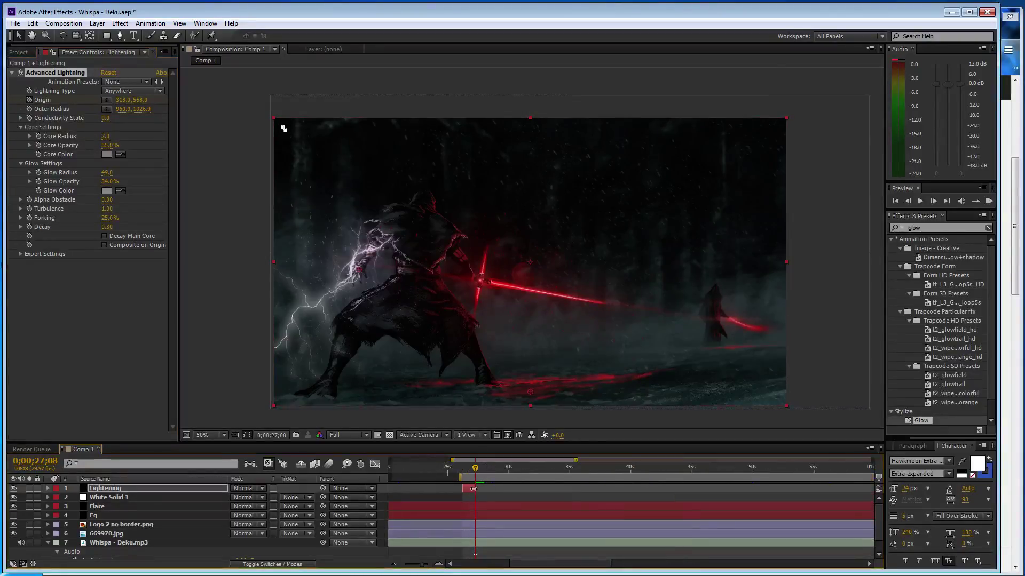
left_click(470, 486)
left_click_drag(472, 469, 463, 469)
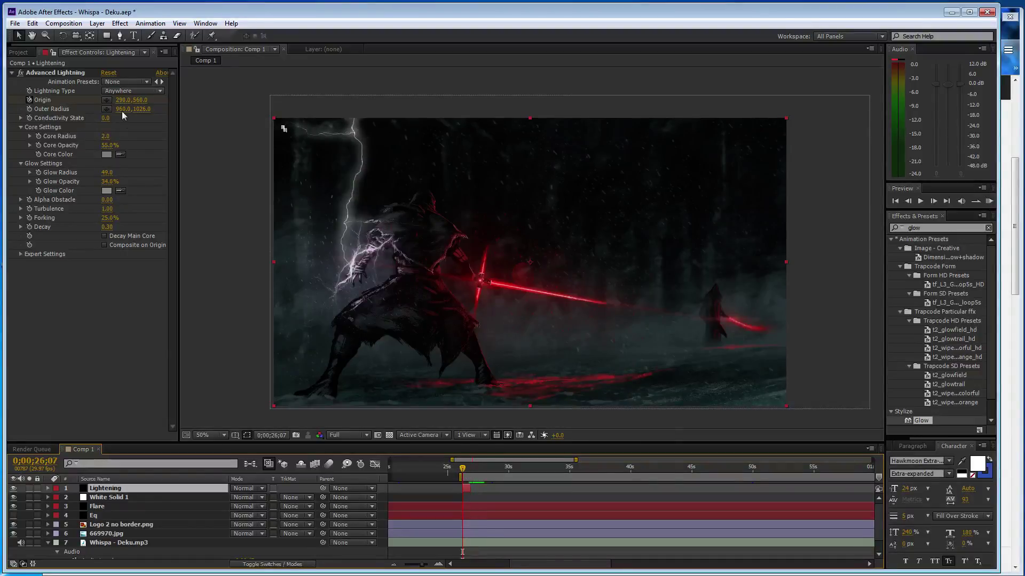
Make the lightning a Two-Way Strike starting at the hand and aimed left.
left_click(134, 91)
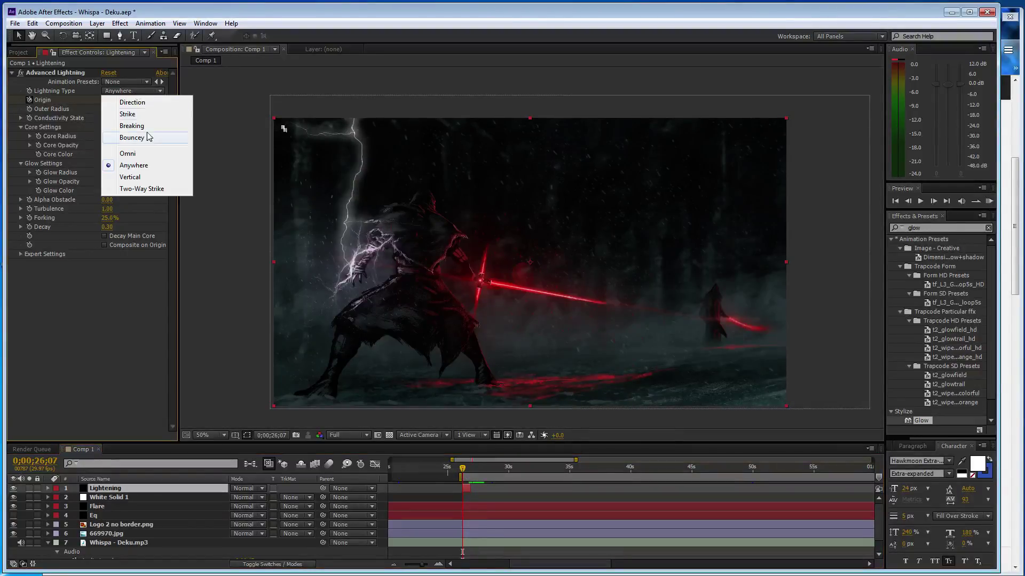
left_click(159, 189)
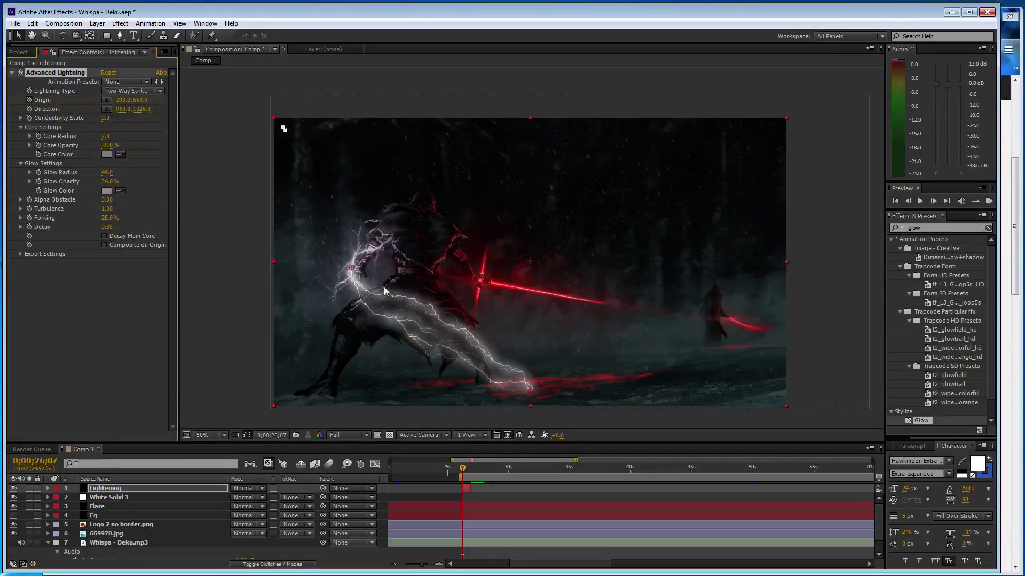
left_click_drag(528, 395, 230, 353)
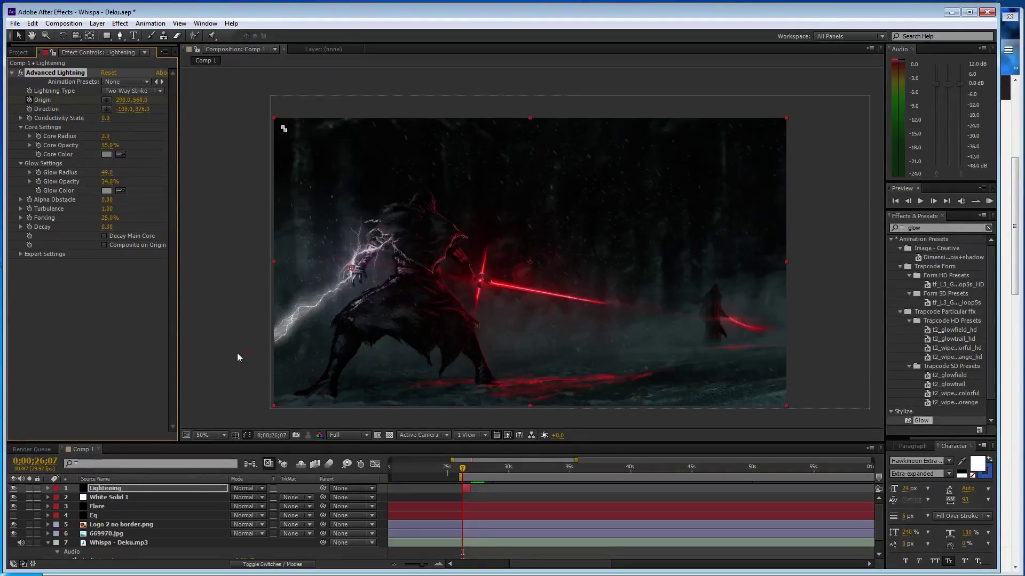
left_click_drag(353, 270, 359, 278)
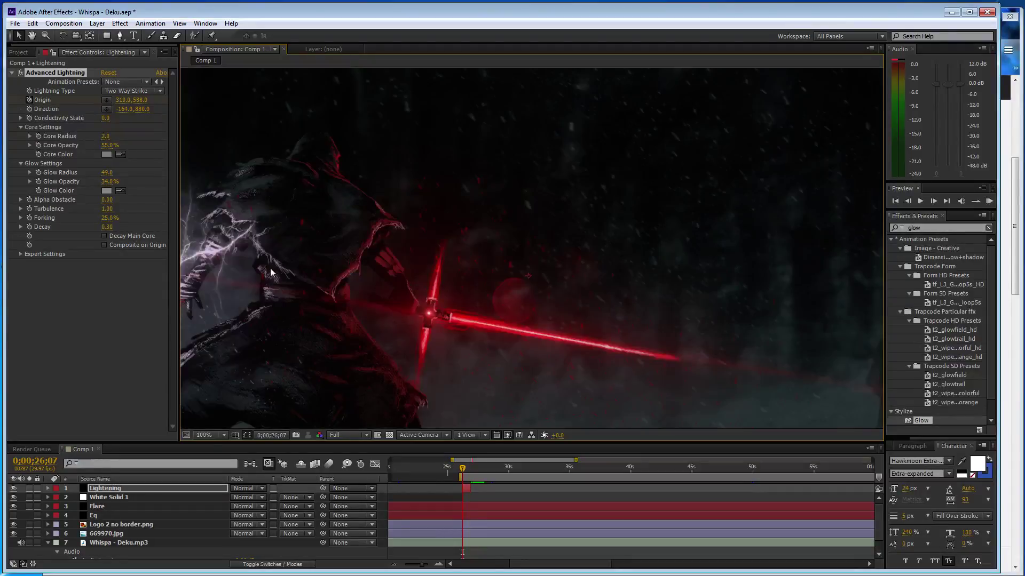
Sample the lightning Glow Color from the artwork with the eyedropper.
left_click(121, 190)
left_click(356, 259)
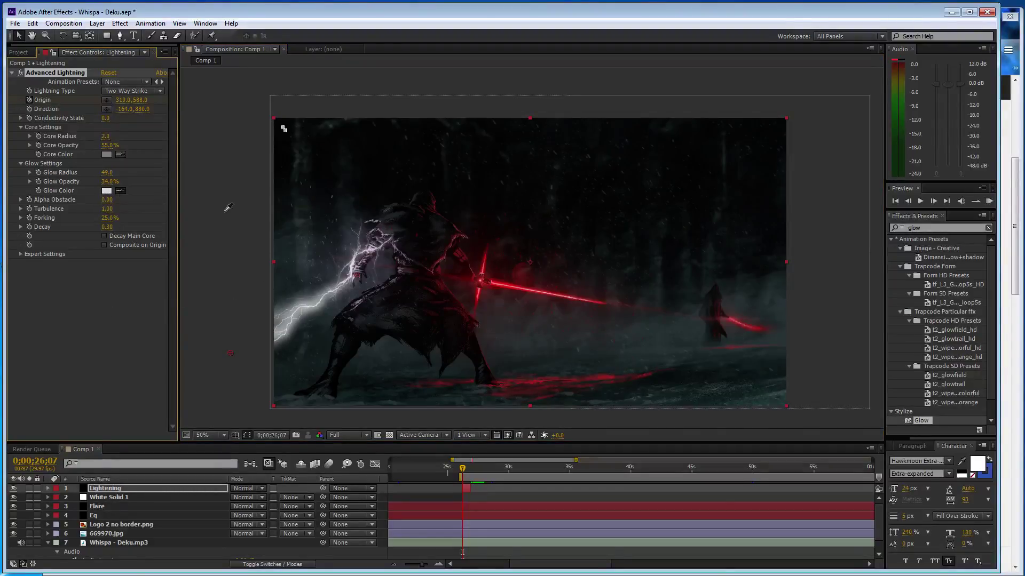
left_click(365, 249)
left_click(84, 307)
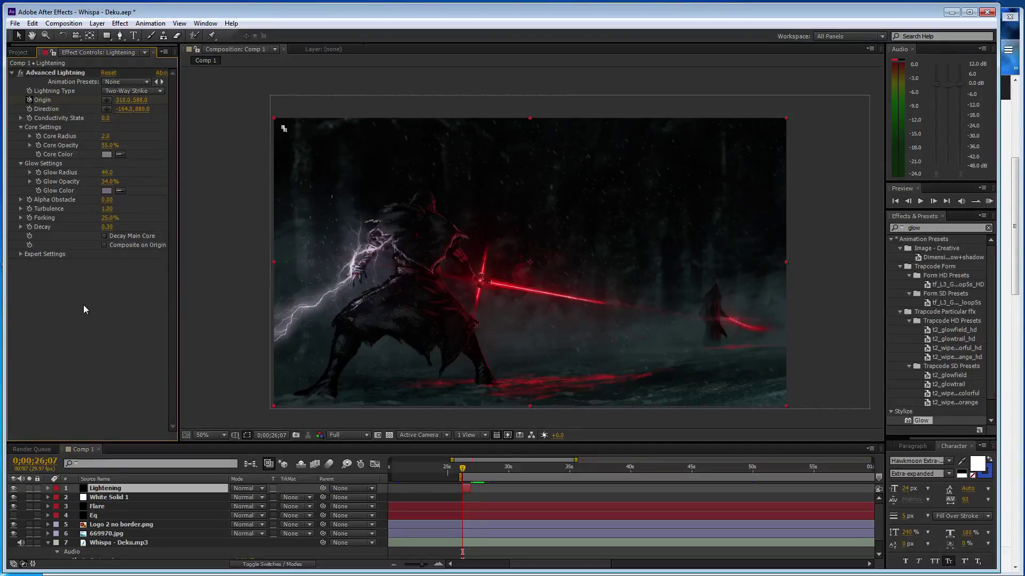
Place the bolt's origin on the hand and send its end to the bottom-left.
left_click(68, 73)
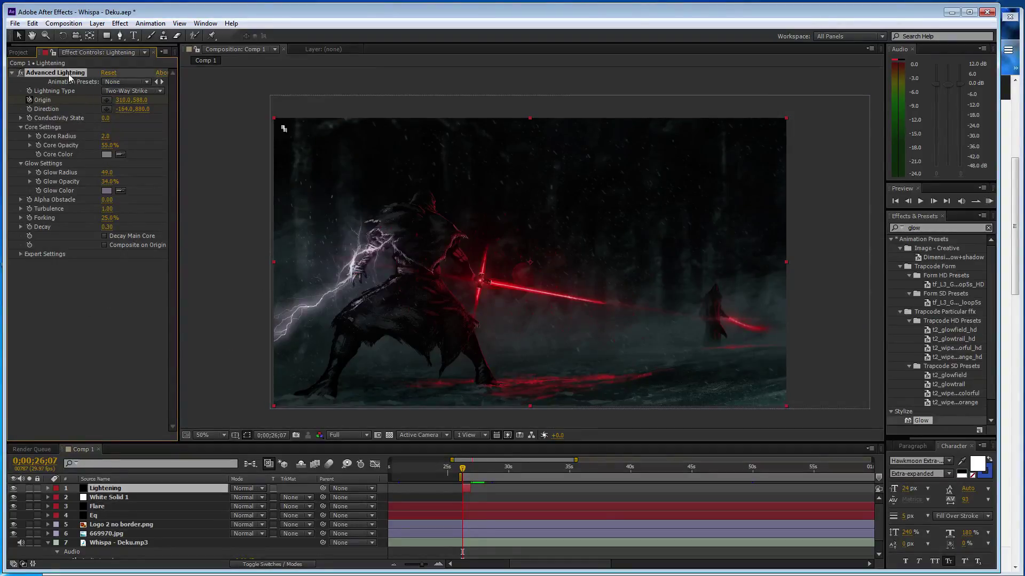
left_click_drag(356, 275, 352, 270)
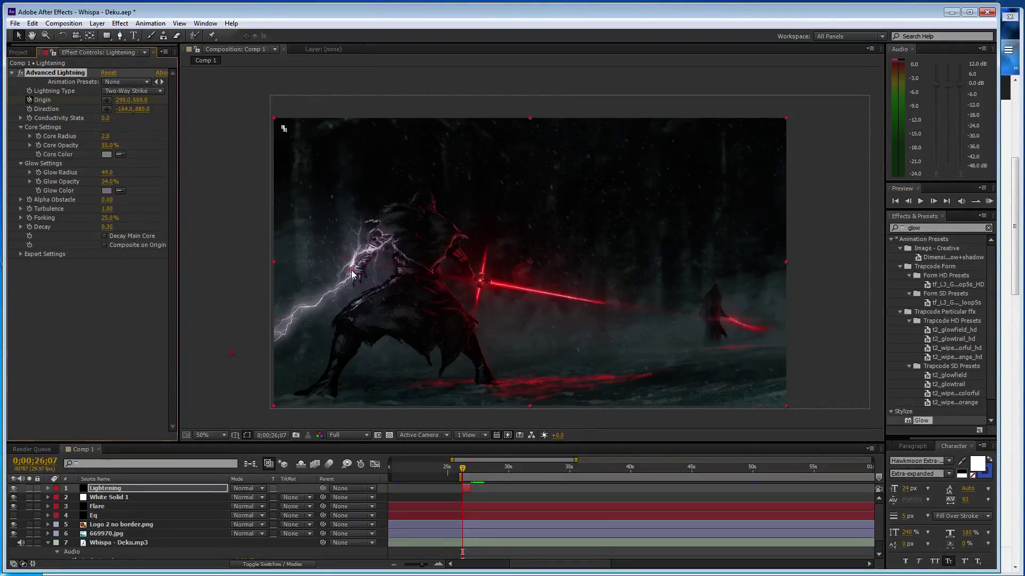
left_click_drag(230, 353, 394, 340)
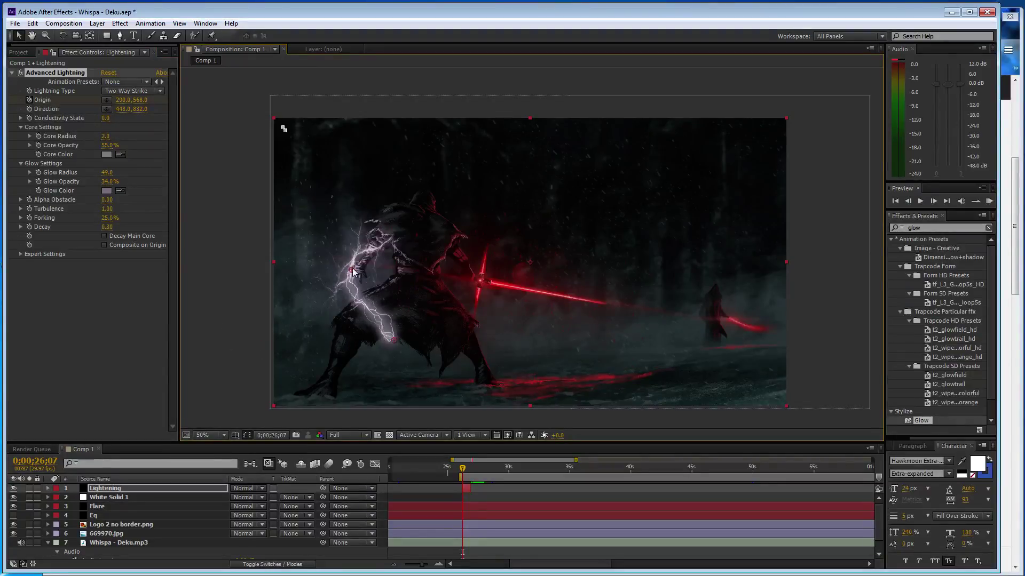
left_click_drag(352, 271, 359, 273)
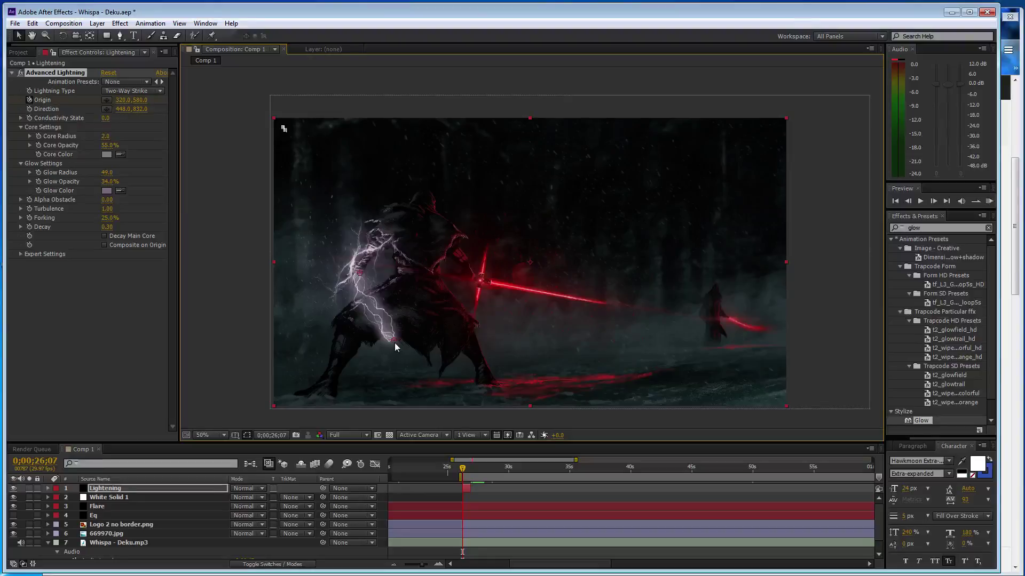
mouse_move(395, 343)
left_mouse_down()
mouse_move(277, 414)
mouse_move(440, 421)
left_mouse_up()
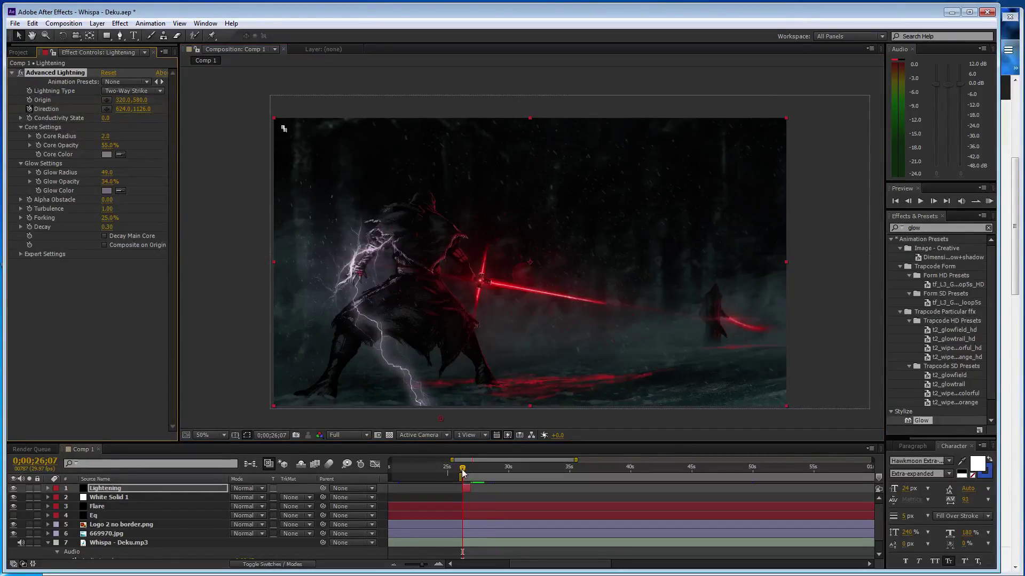
At 0;00;26;16 and 0;00;26;26, swing the bolt's end left and up the left side.
left_click_drag(463, 466, 468, 466)
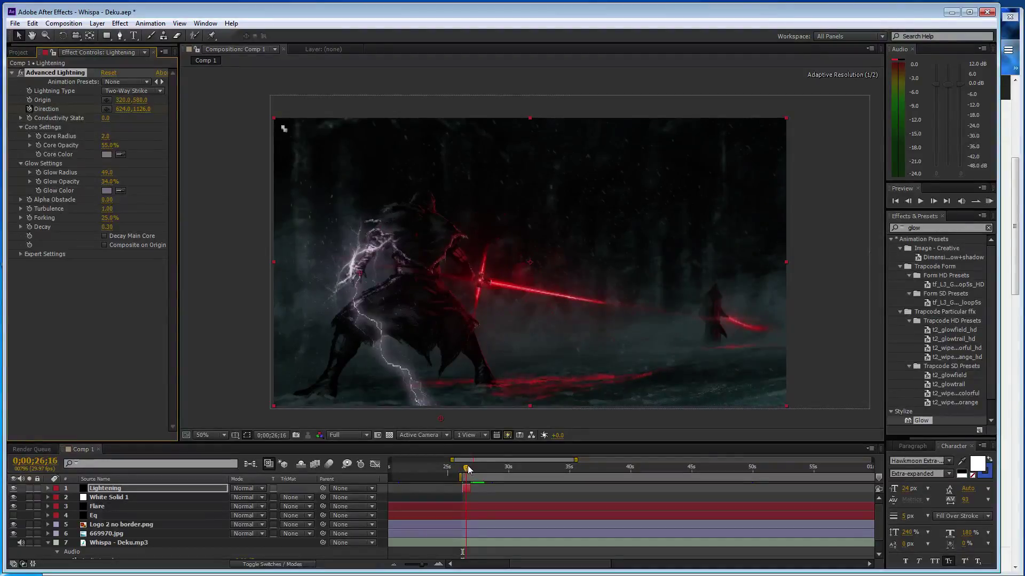
left_click_drag(440, 419, 263, 421)
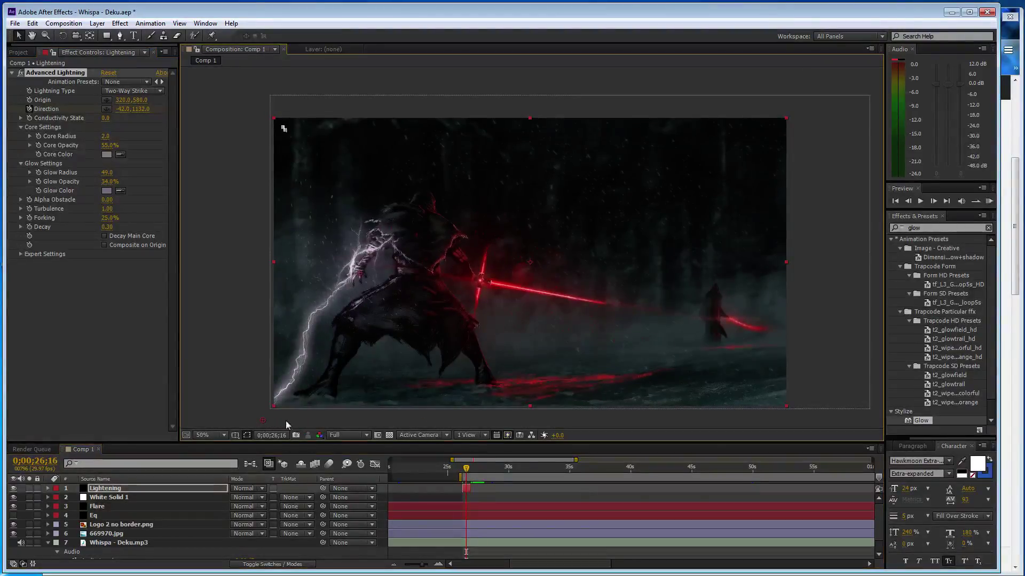
left_click_drag(466, 468, 470, 468)
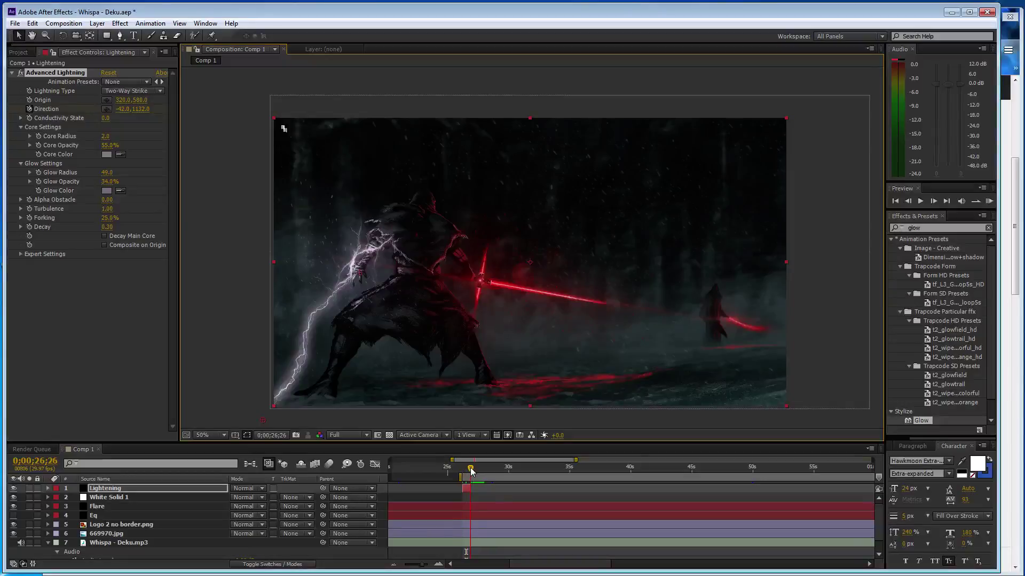
left_click_drag(261, 412, 230, 296)
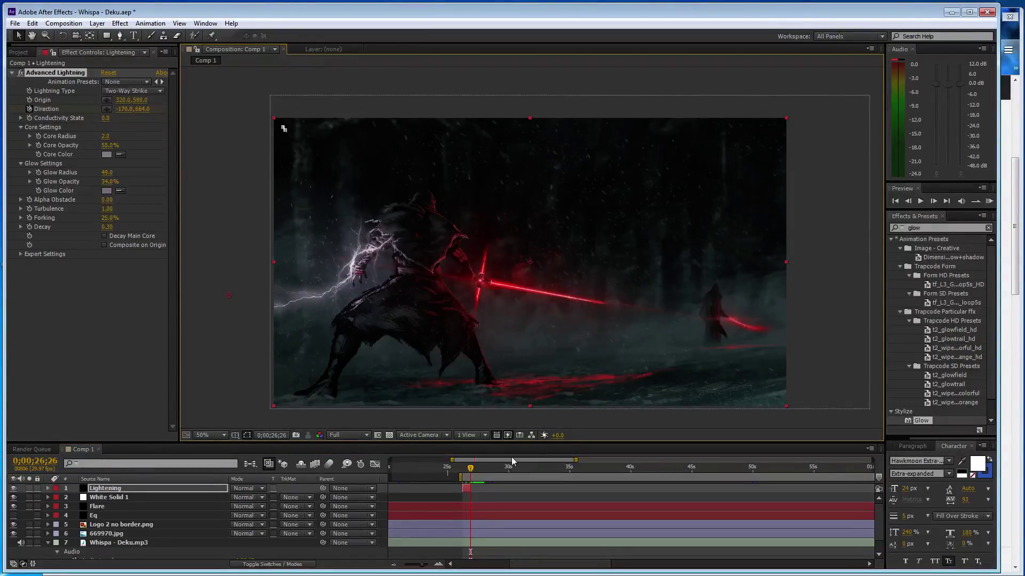
Preview the lightning, then duplicate the Lightening layer with Ctrl+D.
key("space")
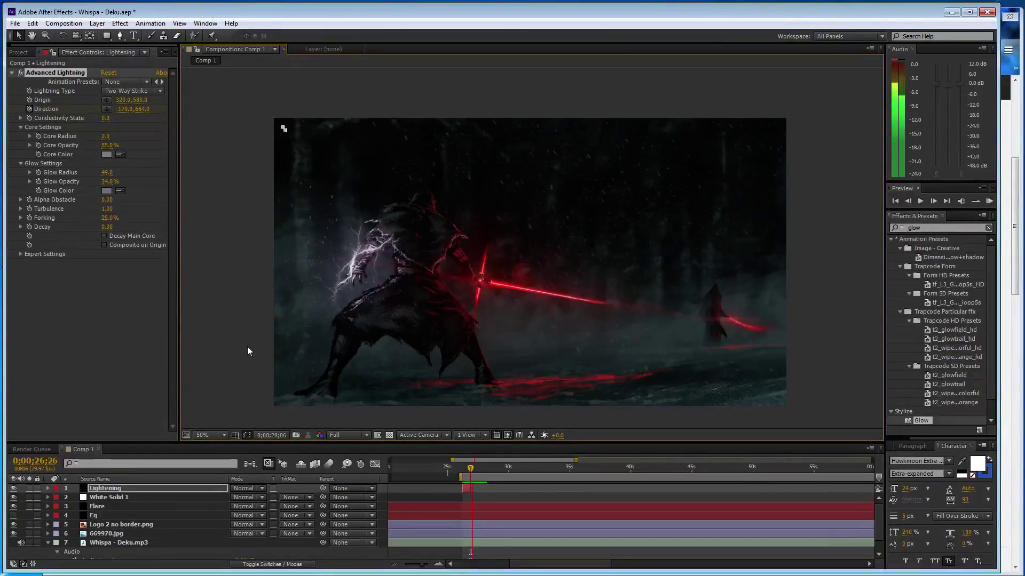
key("space")
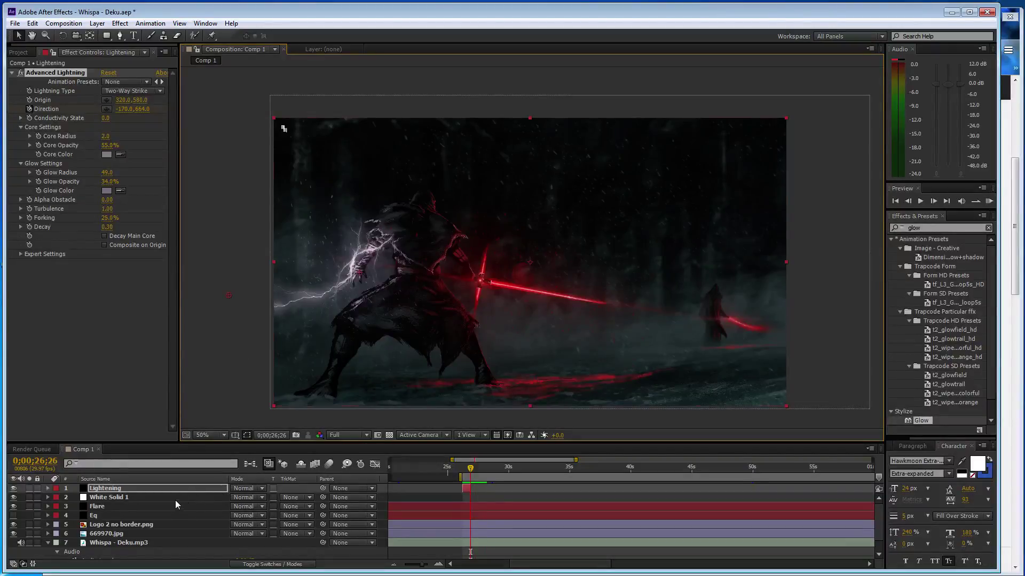
left_click(159, 486)
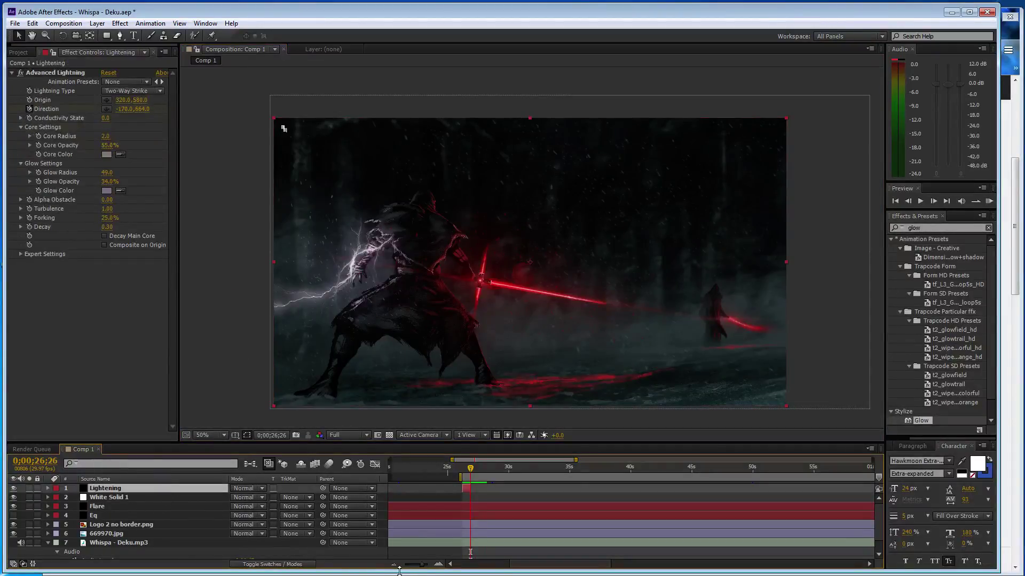
key("ctrl+d")
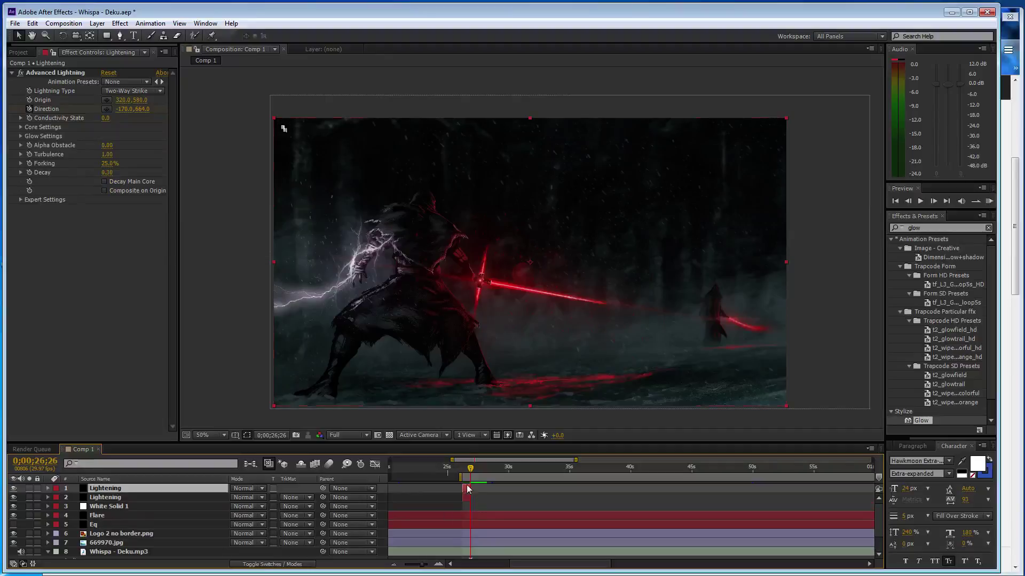
Move the copied lightning clip to about 0;00;39 and zoom in there.
mouse_move(466, 490)
left_mouse_down()
mouse_move(369, 487)
mouse_move(544, 507)
left_mouse_up()
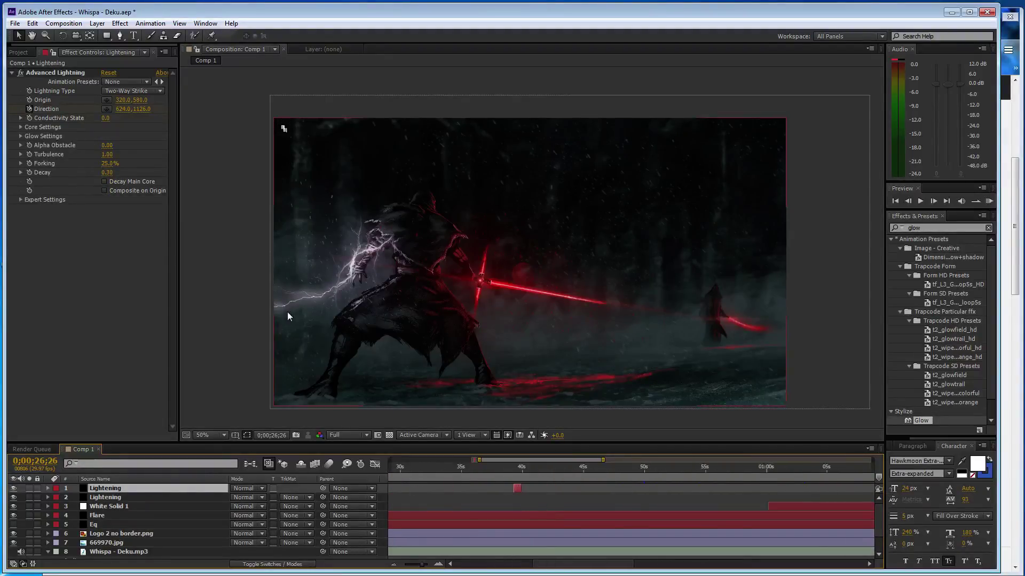
left_click(394, 563)
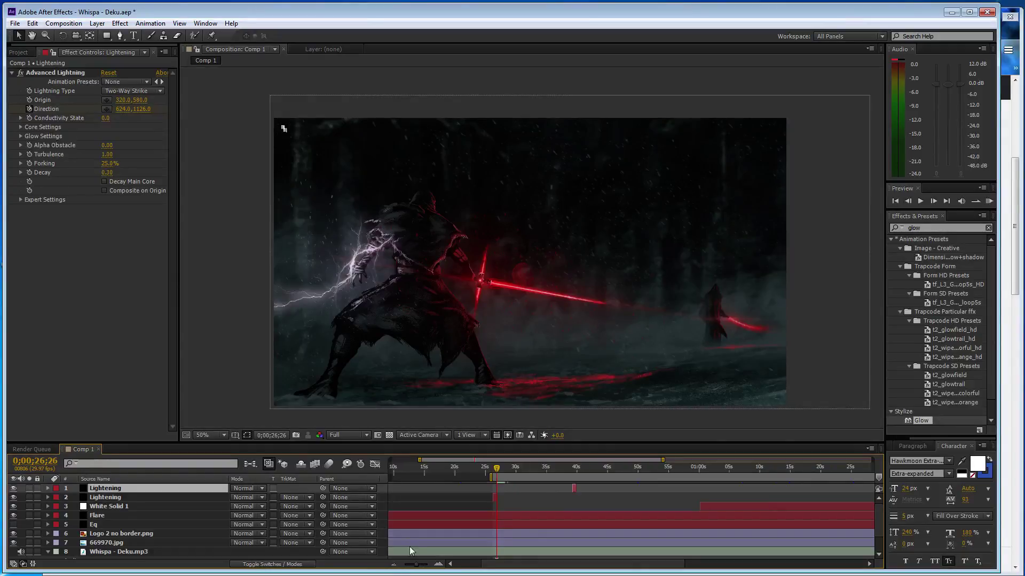
left_click(573, 468)
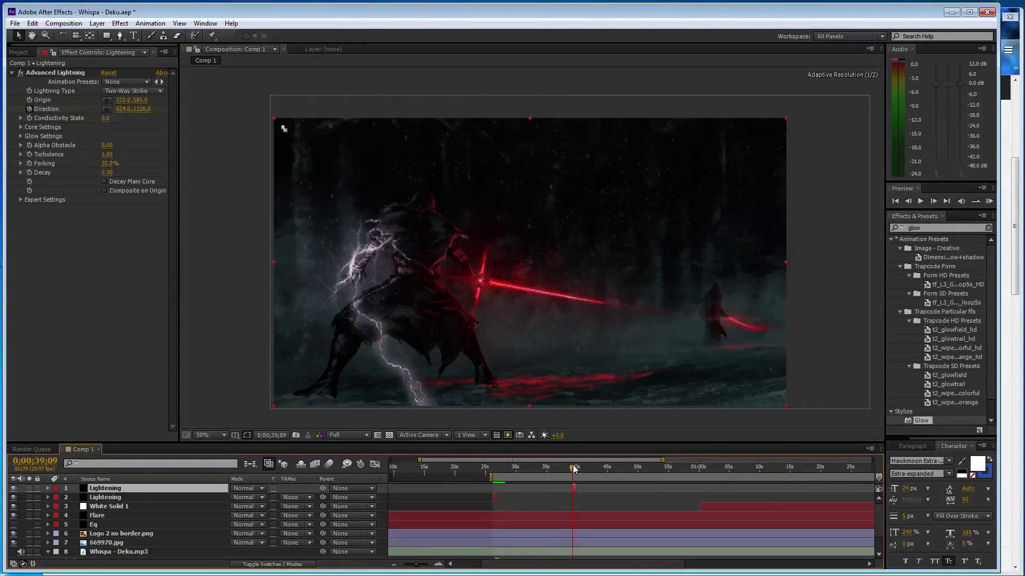
left_click(438, 565)
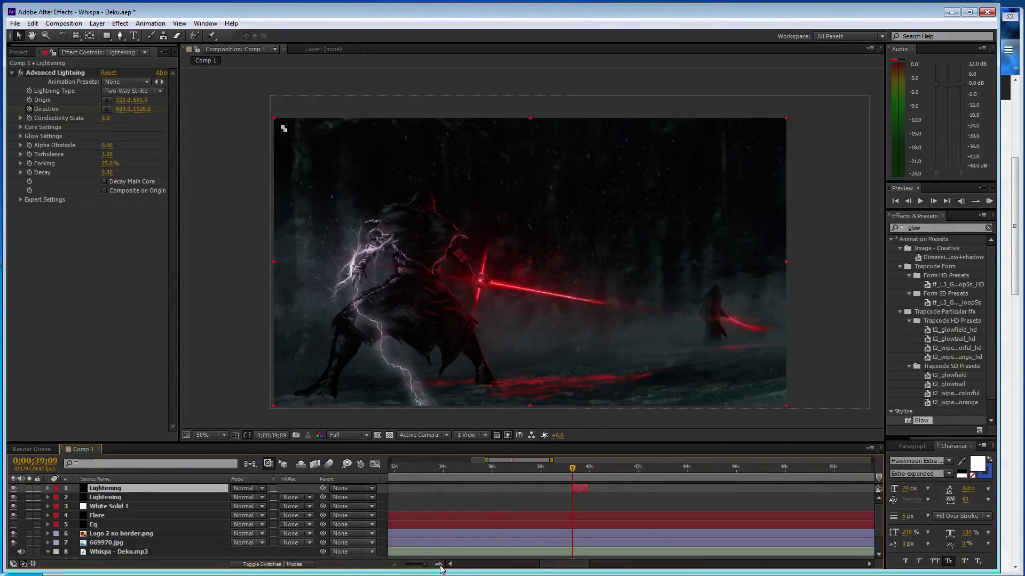
Aim the bolt left and set a Direction keyframe on Advanced Lightning.
left_click(28, 106)
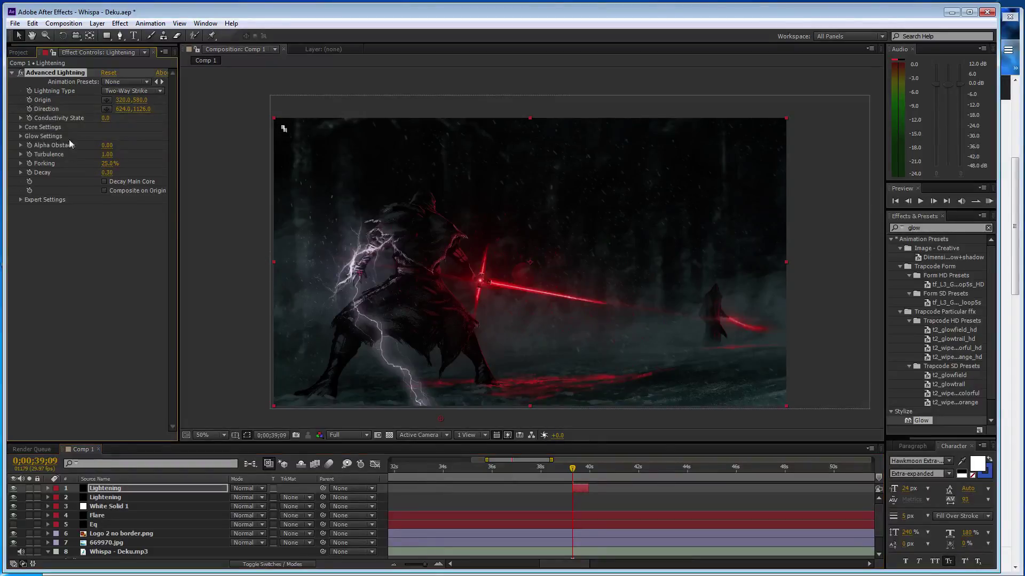
left_click_drag(440, 419, 230, 265)
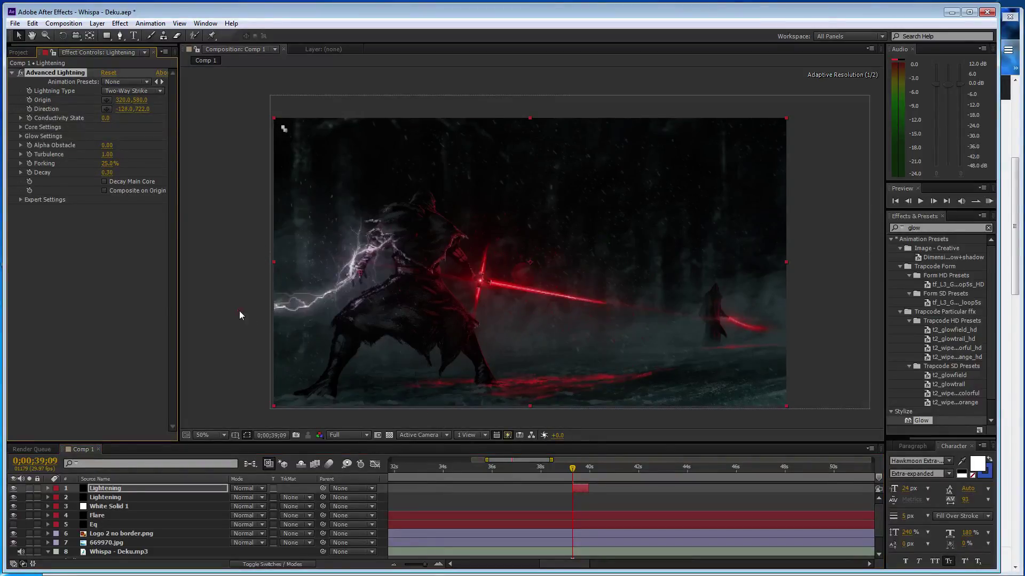
left_click(30, 109)
left_click(574, 469)
left_click_drag(578, 474, 581, 474)
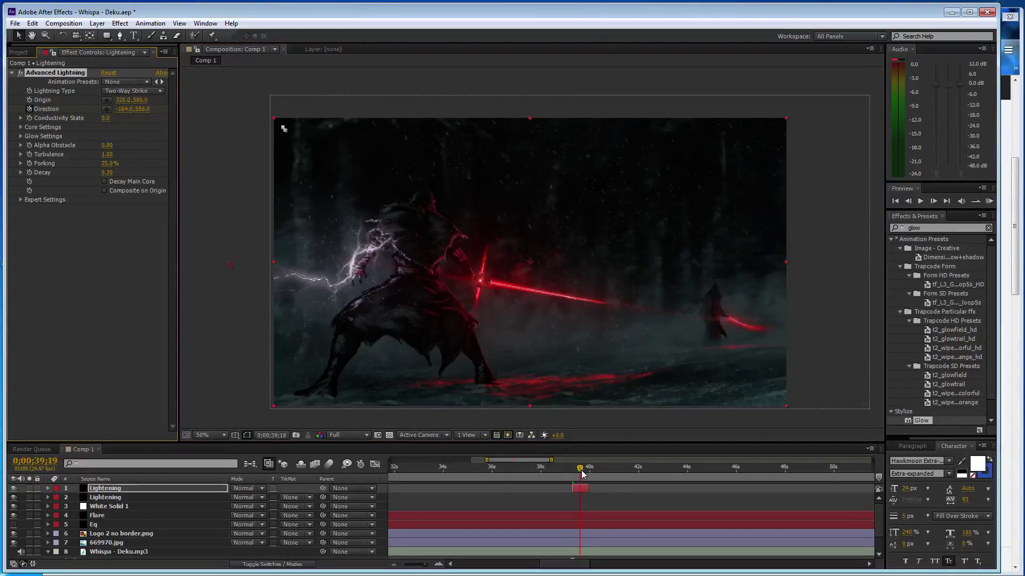
A few frames later, aim the bolt down to the ground, shifted slightly right.
left_click(239, 297)
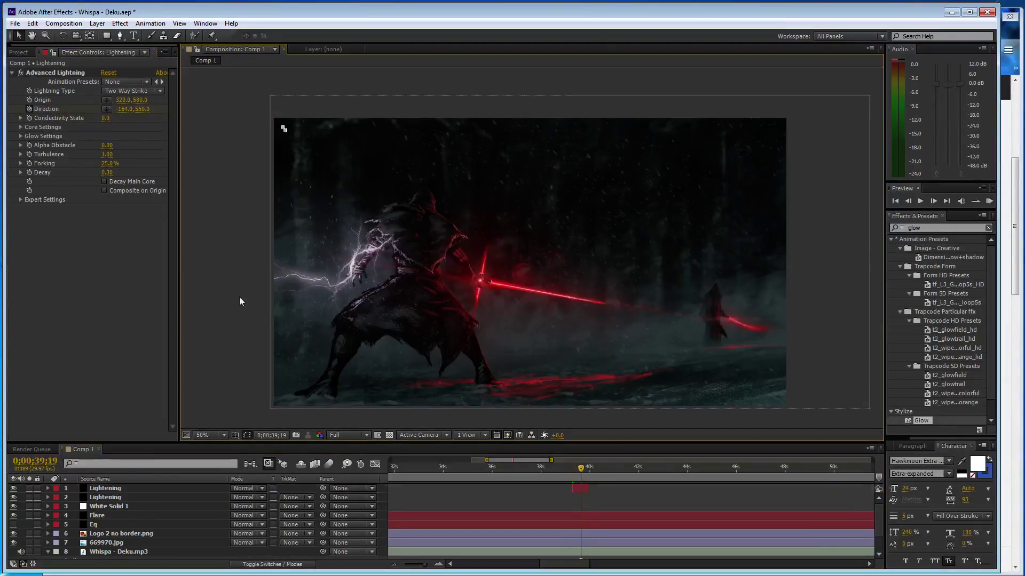
left_click(62, 78)
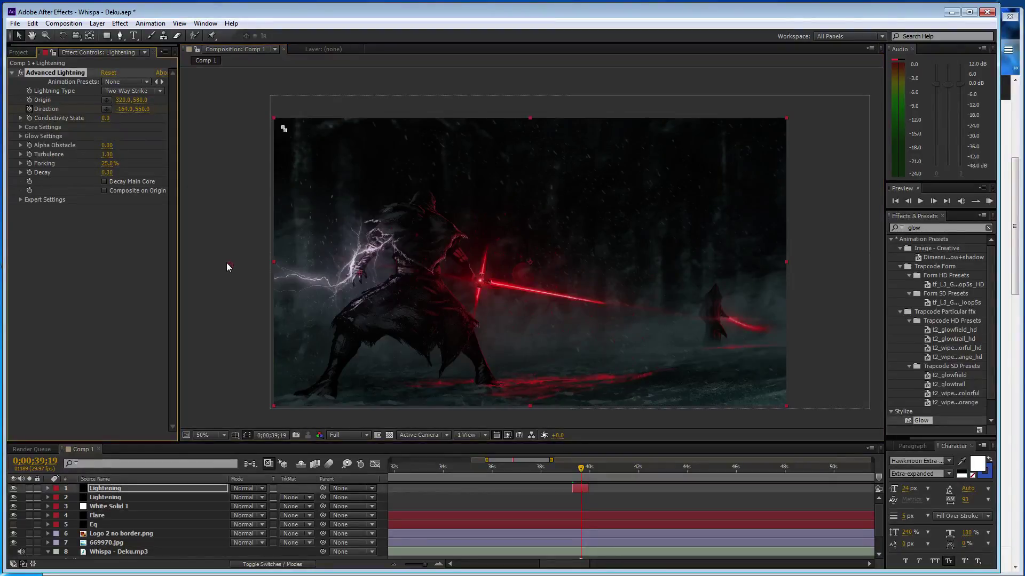
left_click_drag(229, 265, 260, 421)
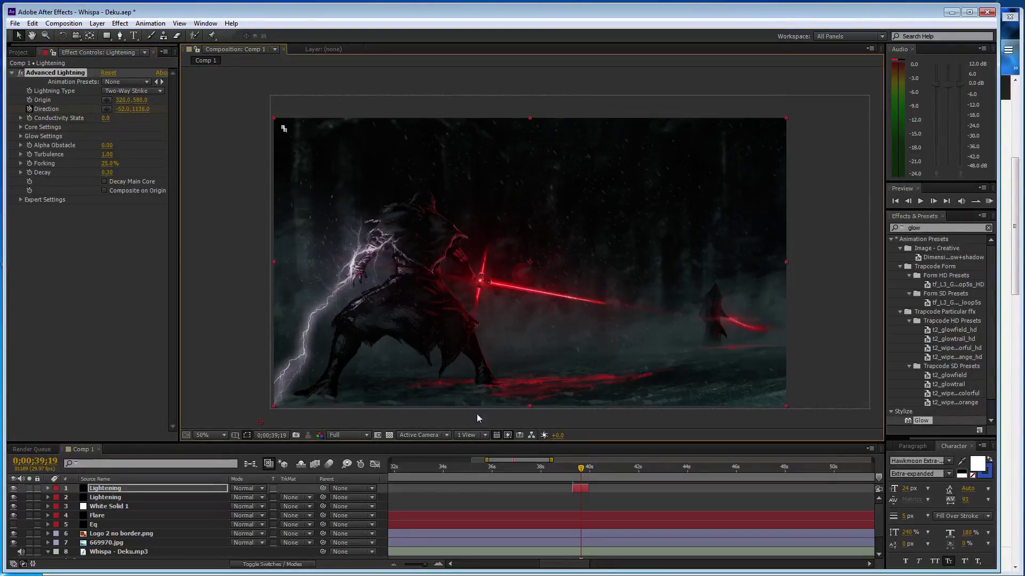
key("space")
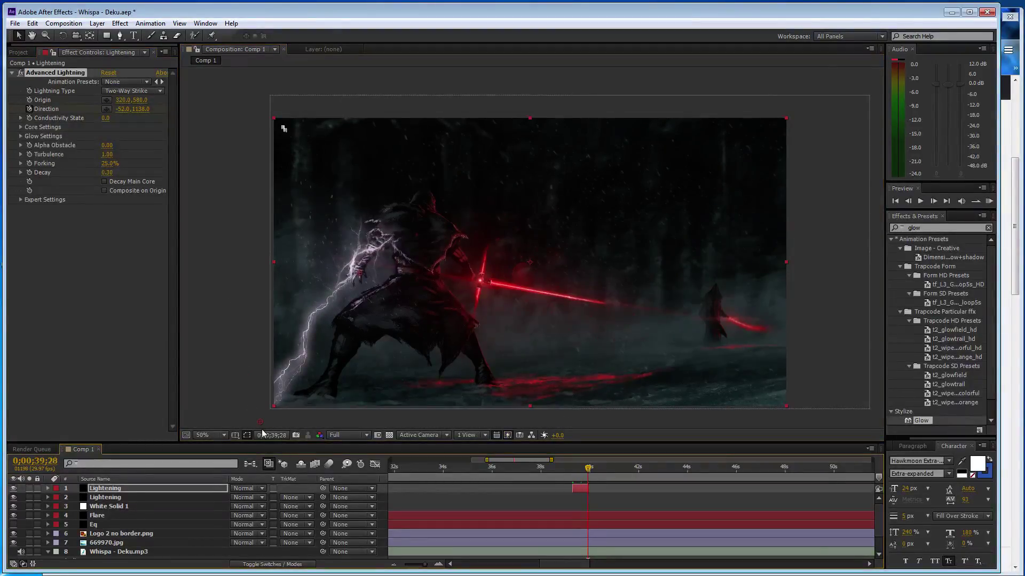
left_click_drag(259, 422, 347, 417)
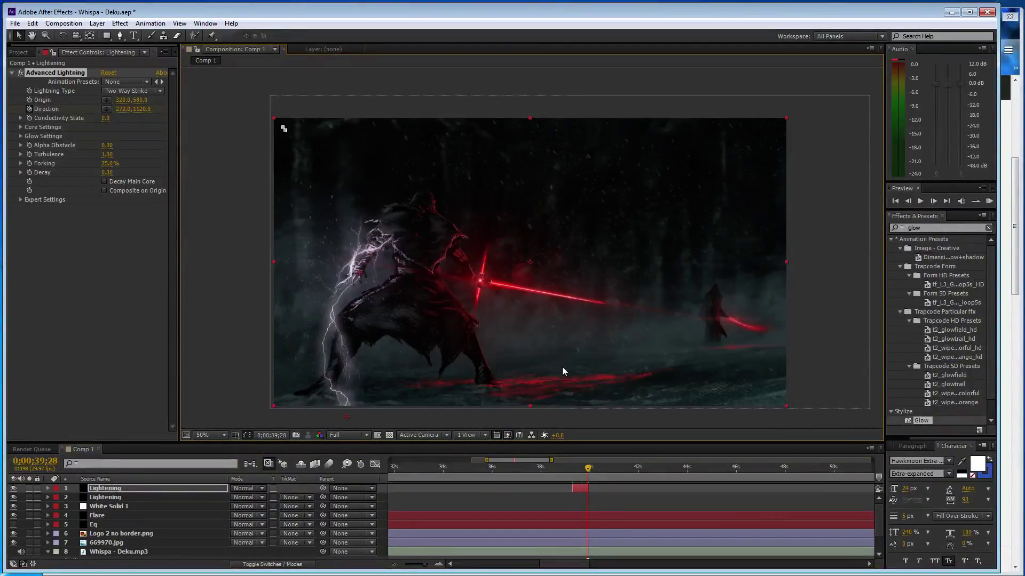
Save the project and RAM preview the lightning strike.
left_click(394, 565)
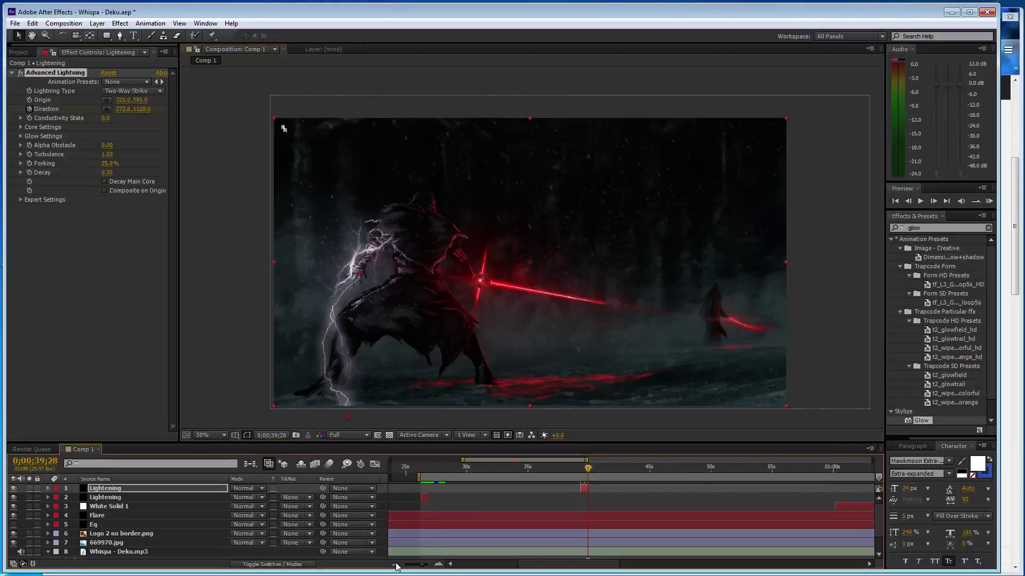
key("ctrl+s")
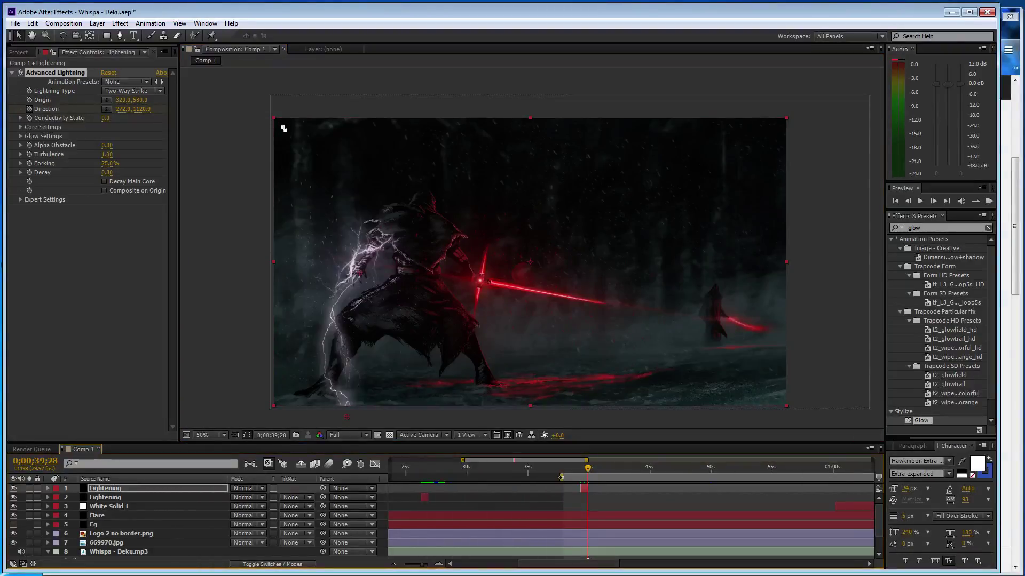
key("KP_0")
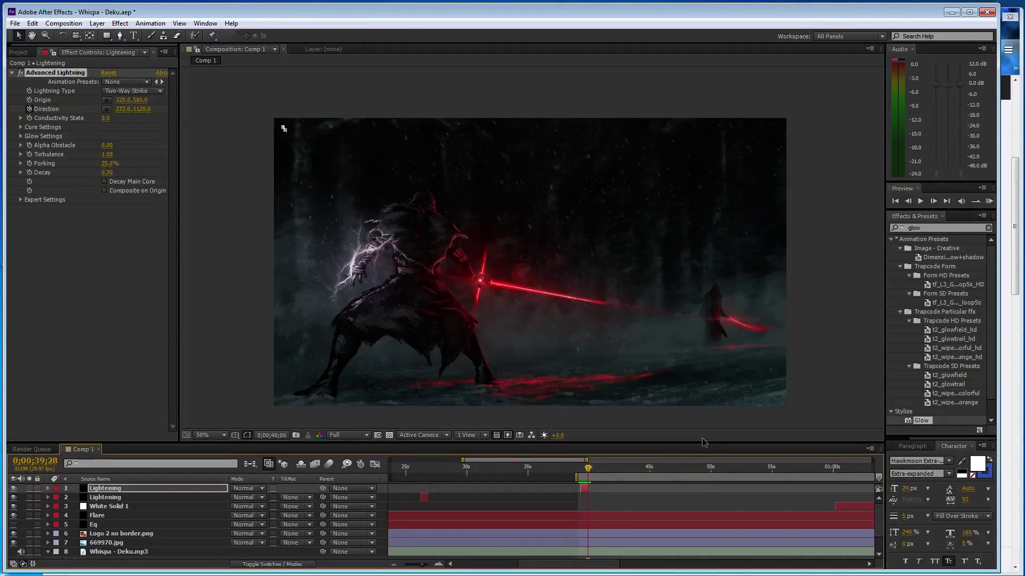
Stop the preview and duplicate the top Lightening layer.
key("space")
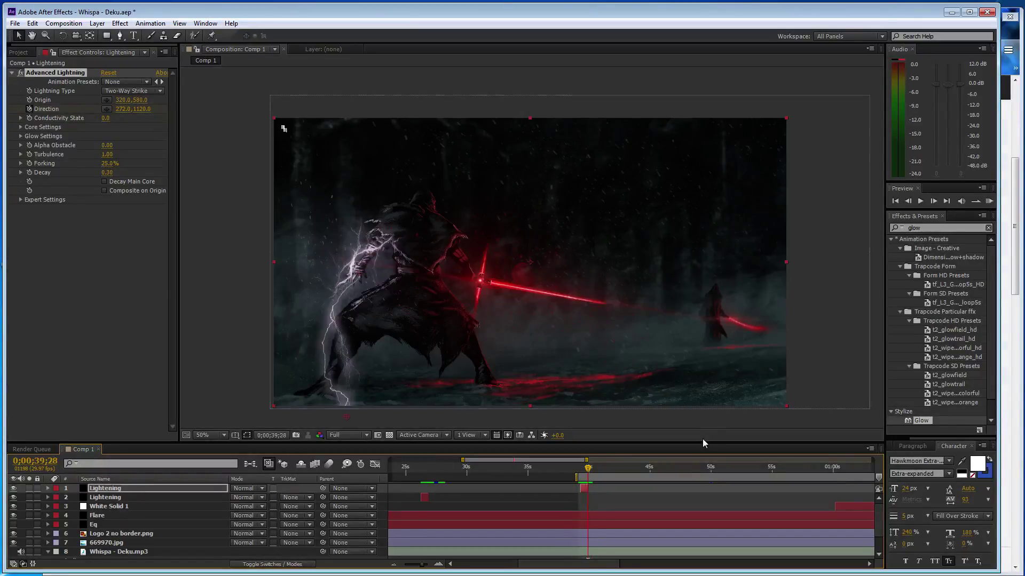
key("space")
left_click(158, 491)
key("ctrl+d")
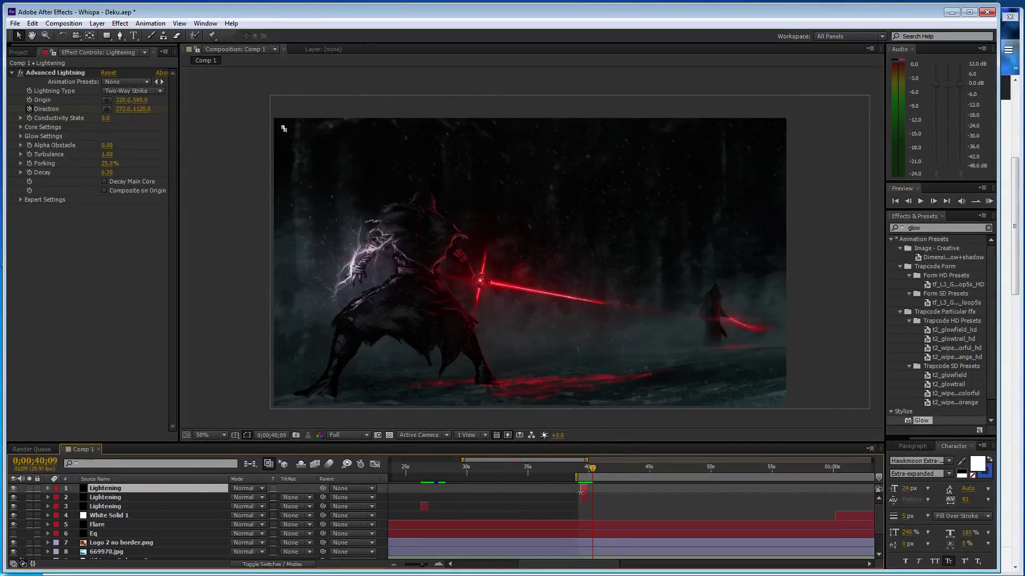
Move the copy's short clip onto the saber flash around 0;01;00.
left_click_drag(584, 492, 841, 489)
scroll(519, 549, "right", 5)
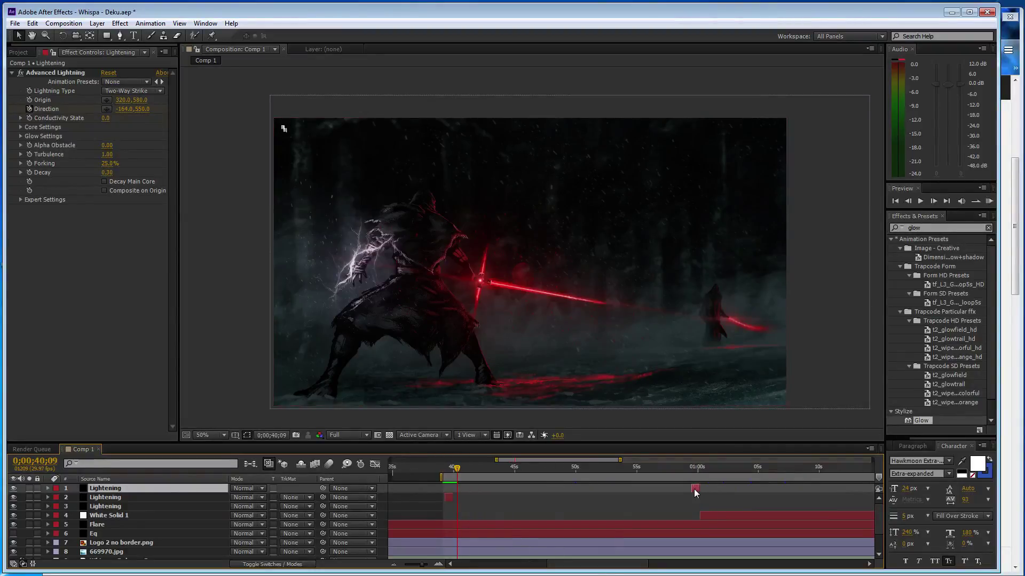
left_click_drag(695, 489, 702, 490)
left_click(702, 467)
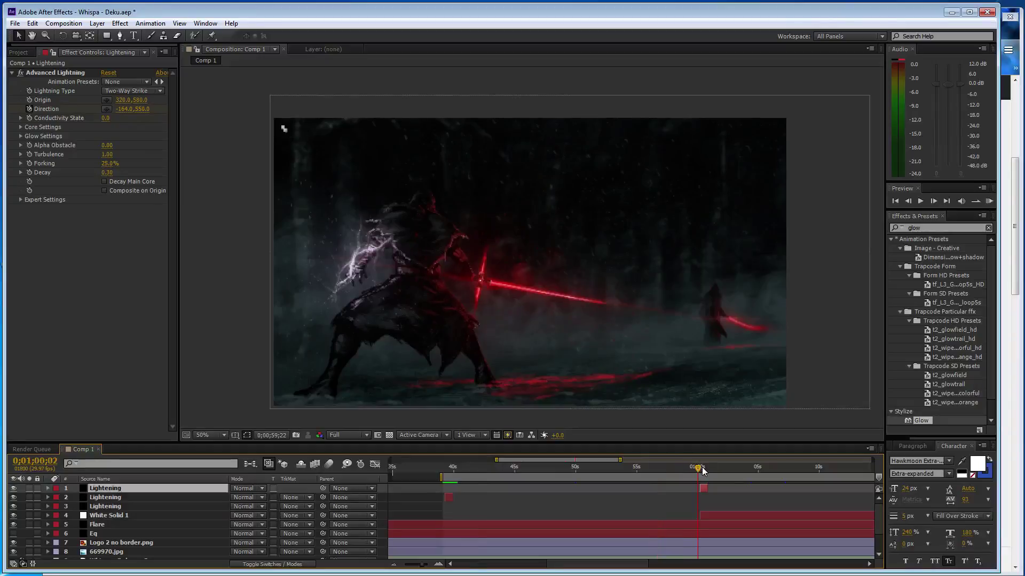
left_click_drag(705, 469, 702, 470)
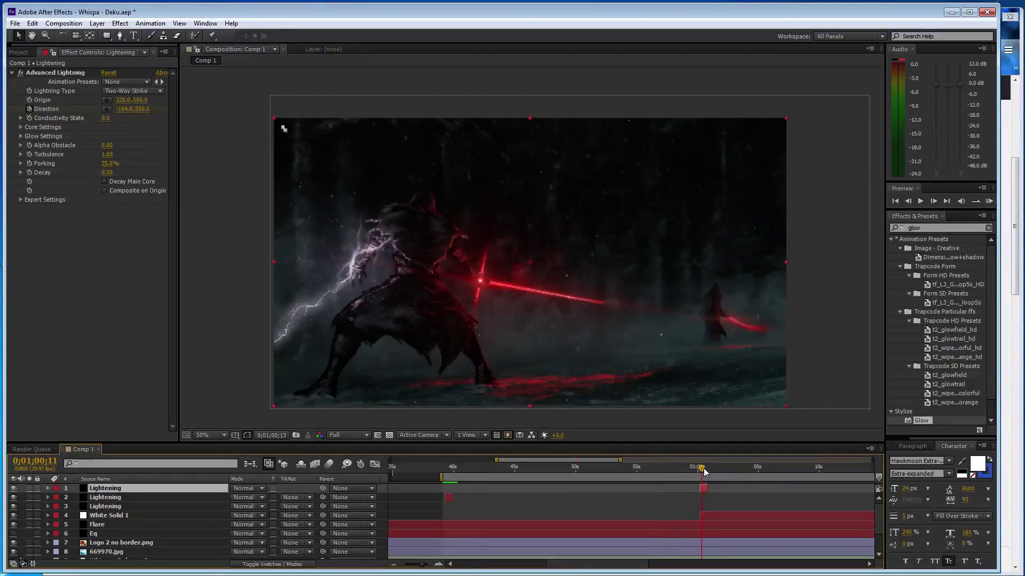
Adjust the timeline zoom and step to frame 1;00;09.
left_click(438, 564)
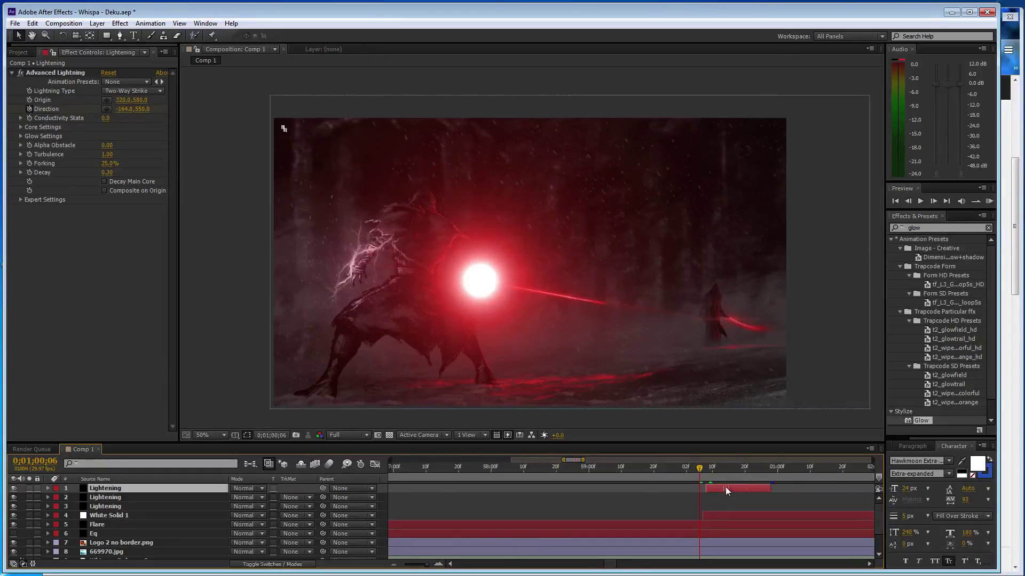
left_click(393, 564)
left_click(393, 564)
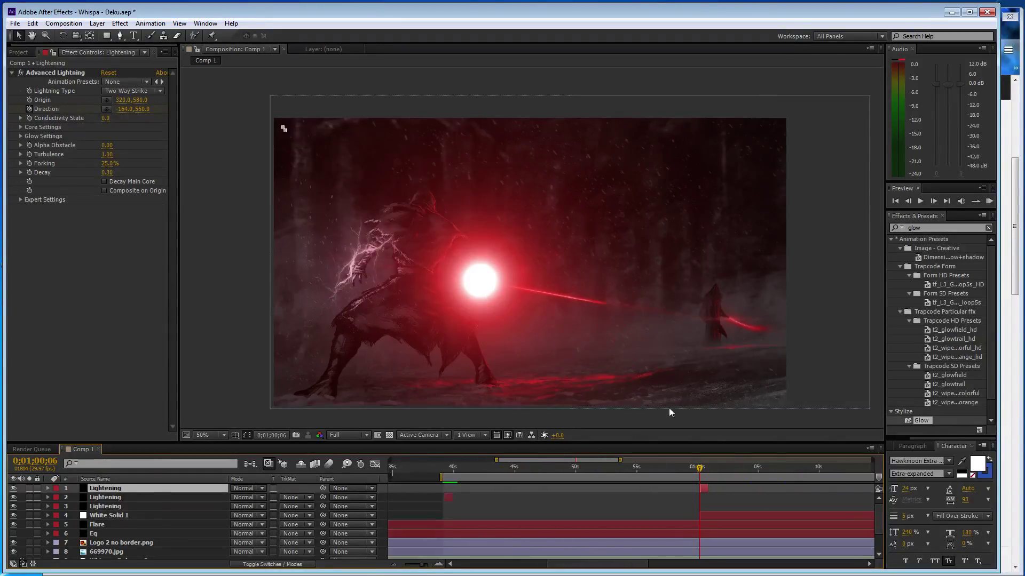
left_click(702, 468)
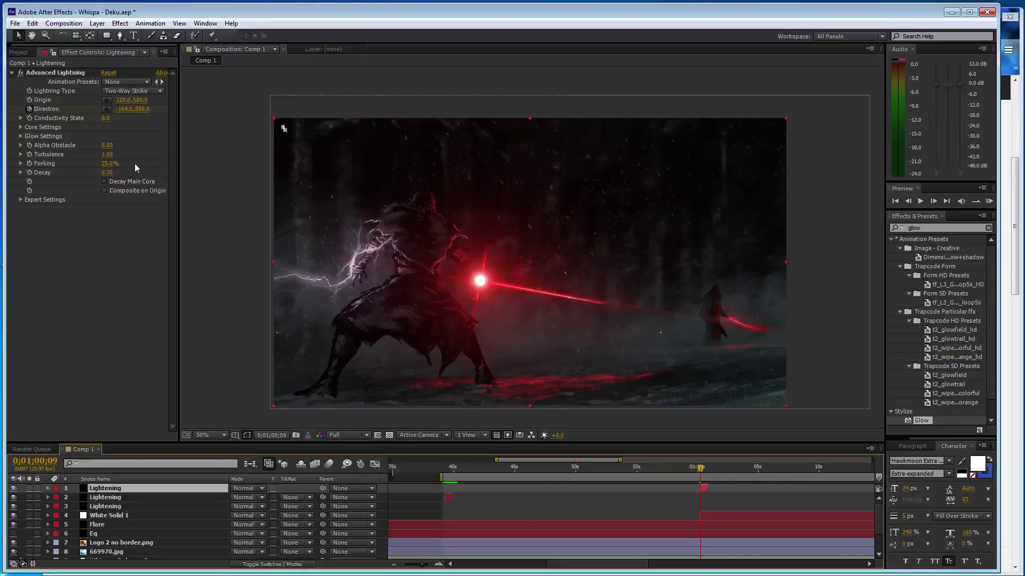
Set Lightning Type to Direction with the bolt dropping vertically from the top edge.
left_click(150, 90)
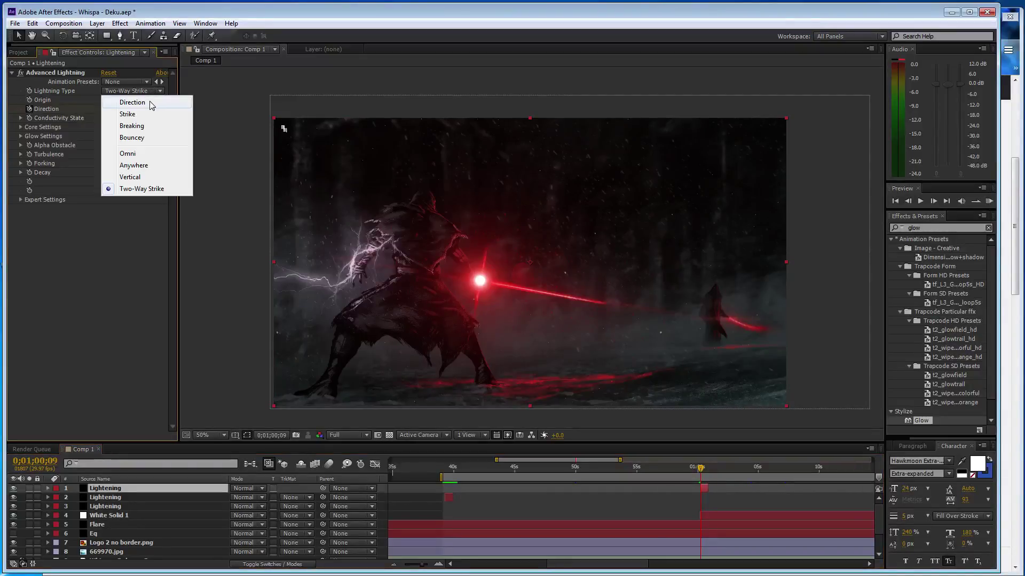
left_click(199, 101)
left_click_drag(231, 263, 254, 347)
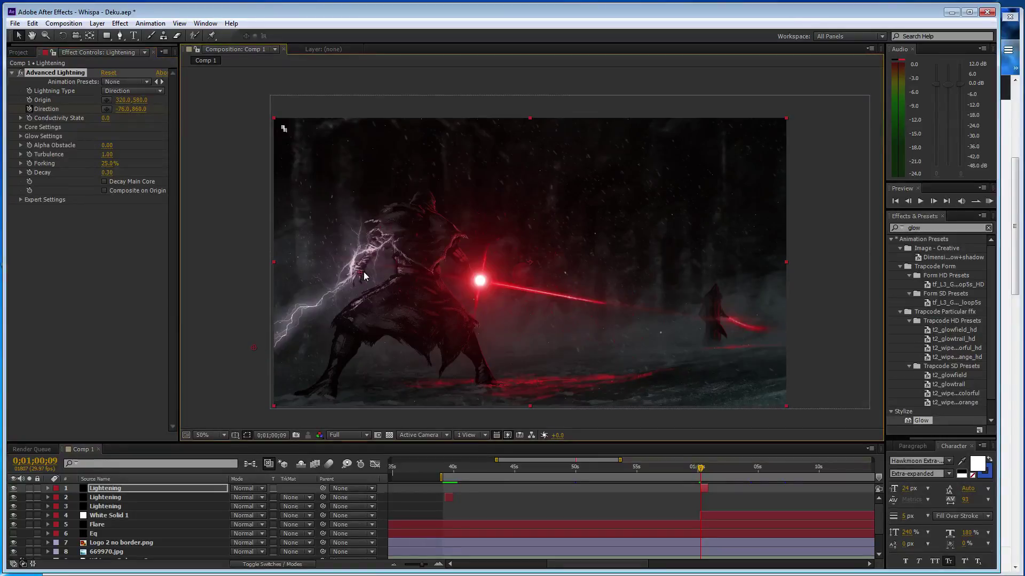
left_click_drag(363, 271, 357, 274)
mouse_move(251, 350)
left_mouse_down()
mouse_move(383, 109)
mouse_move(397, 111)
mouse_move(354, 117)
left_mouse_up()
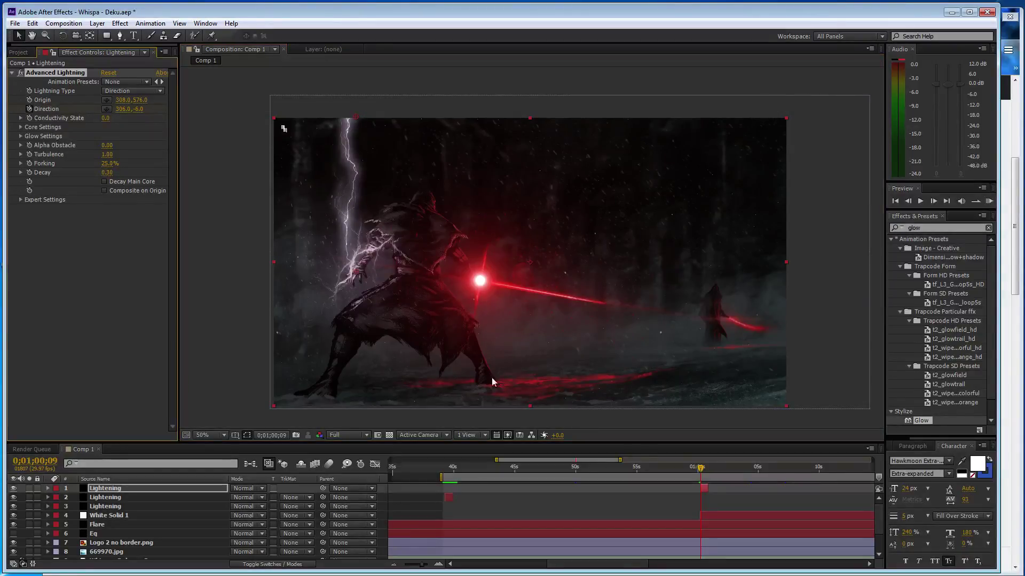
left_click(704, 472)
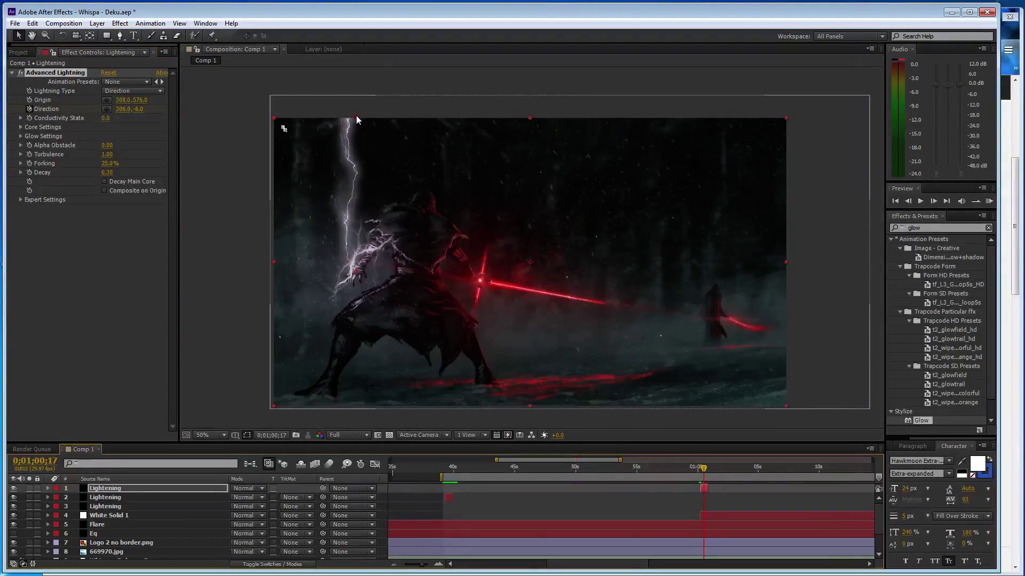
left_click_drag(356, 115, 379, 115)
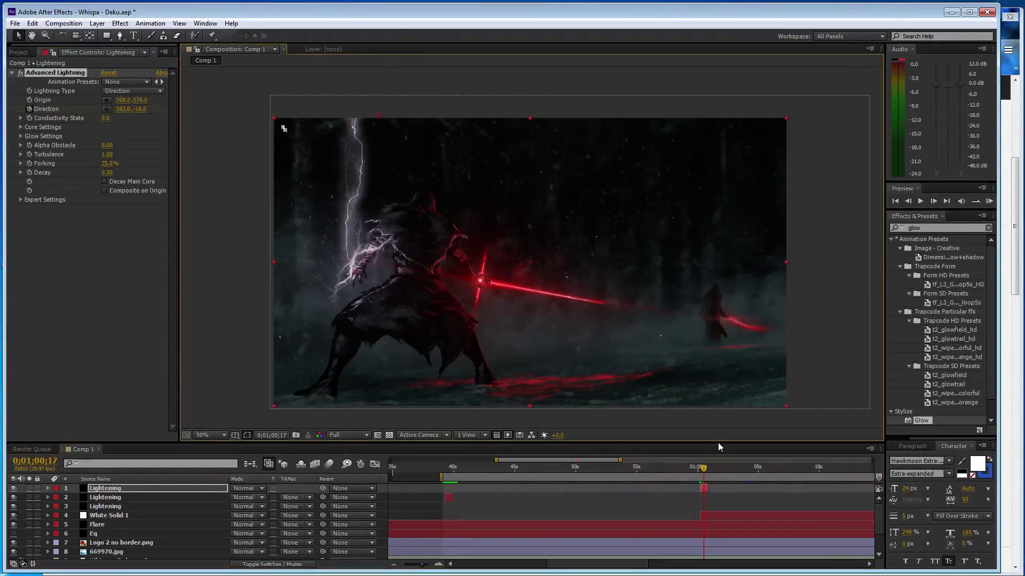
Select the top Lightening layer, then bring the Firefox SoundCloud window forward.
left_click(715, 489)
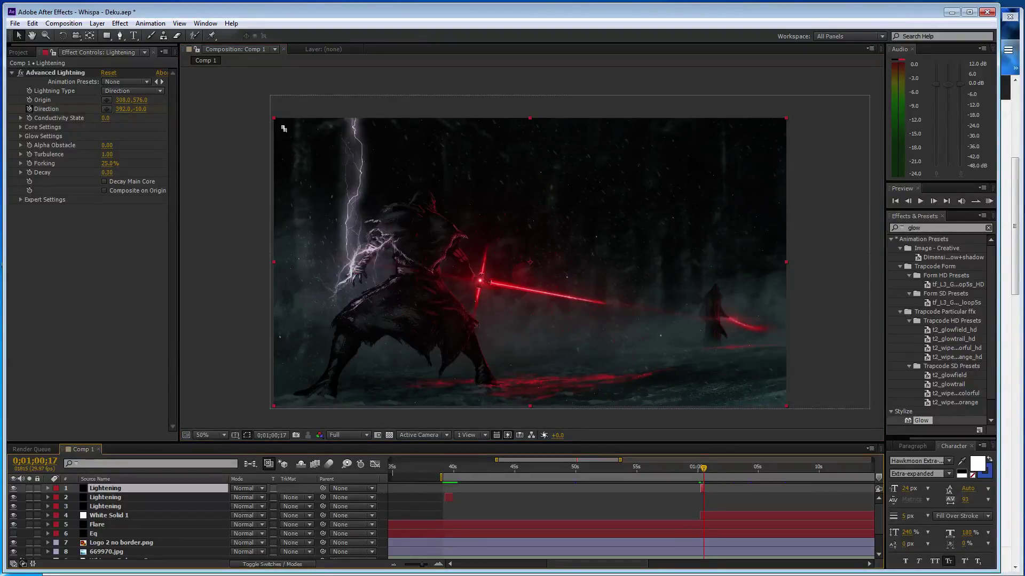
left_click(1013, 200)
scroll(465, 88, "down", 5)
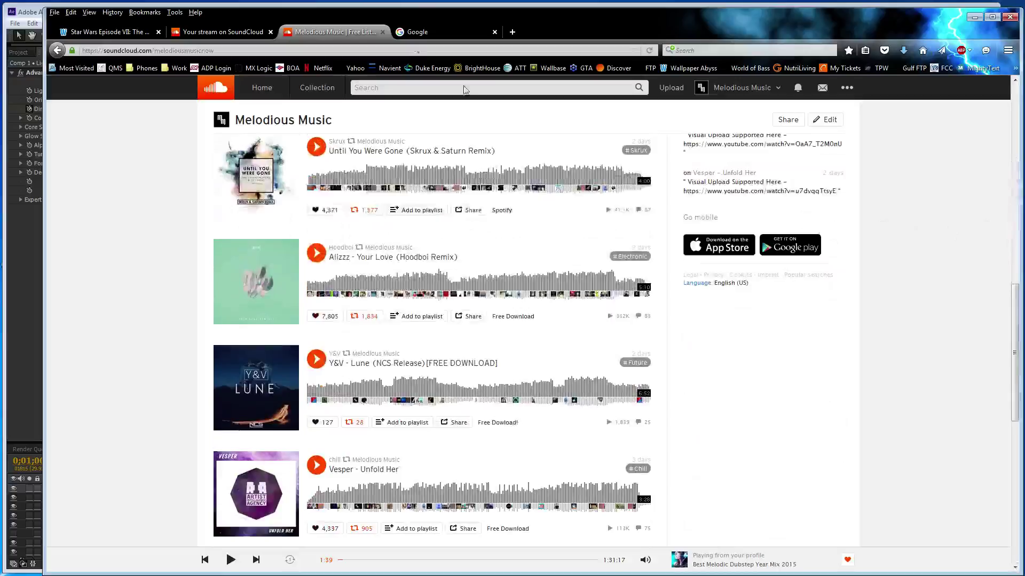
Switch to the Google tab in Firefox, then return to the After Effects project.
left_click(421, 33)
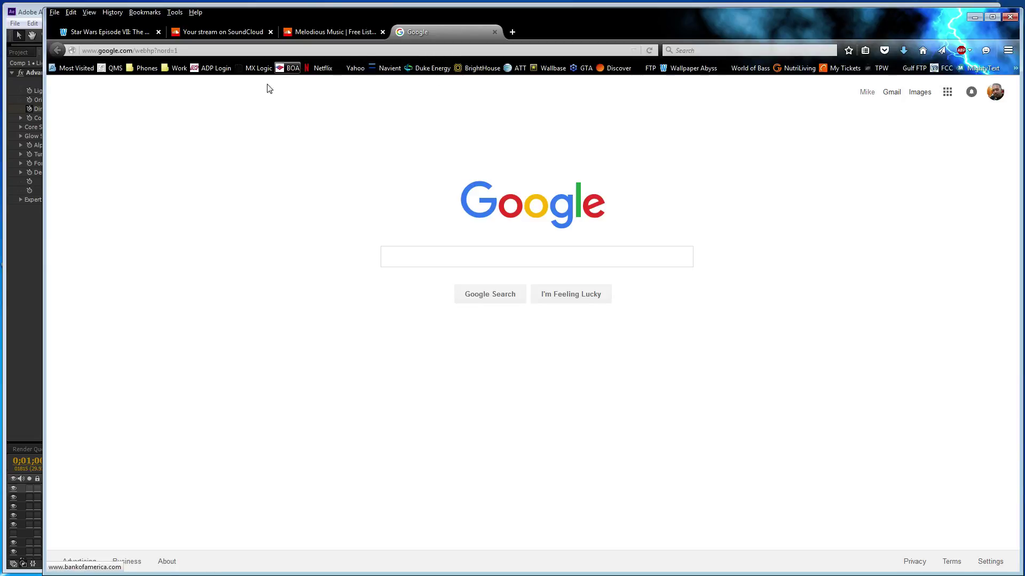
left_click(24, 271)
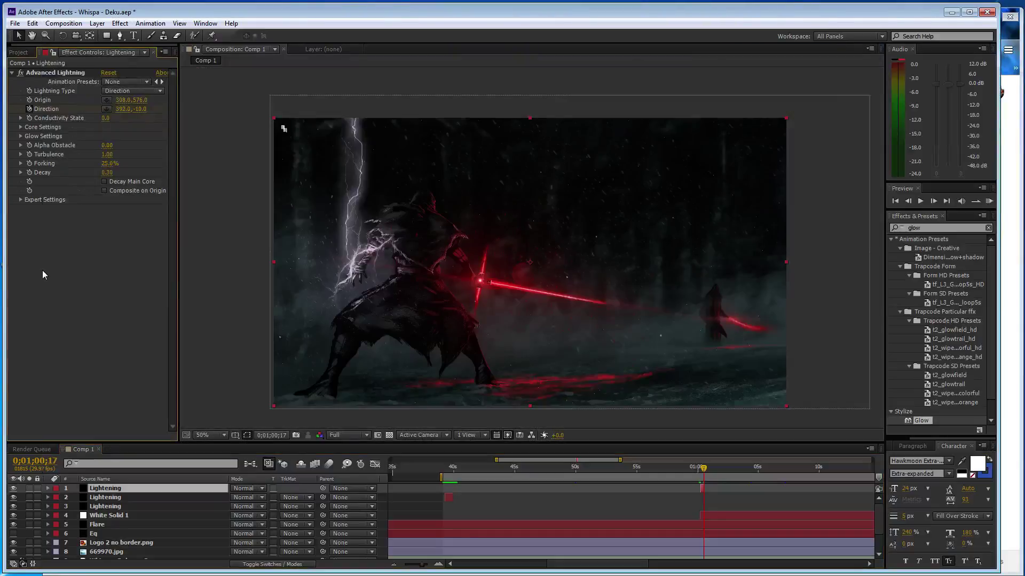
Start the work area at the one-minute mark and RAM preview it.
left_click(448, 480)
left_click(487, 474)
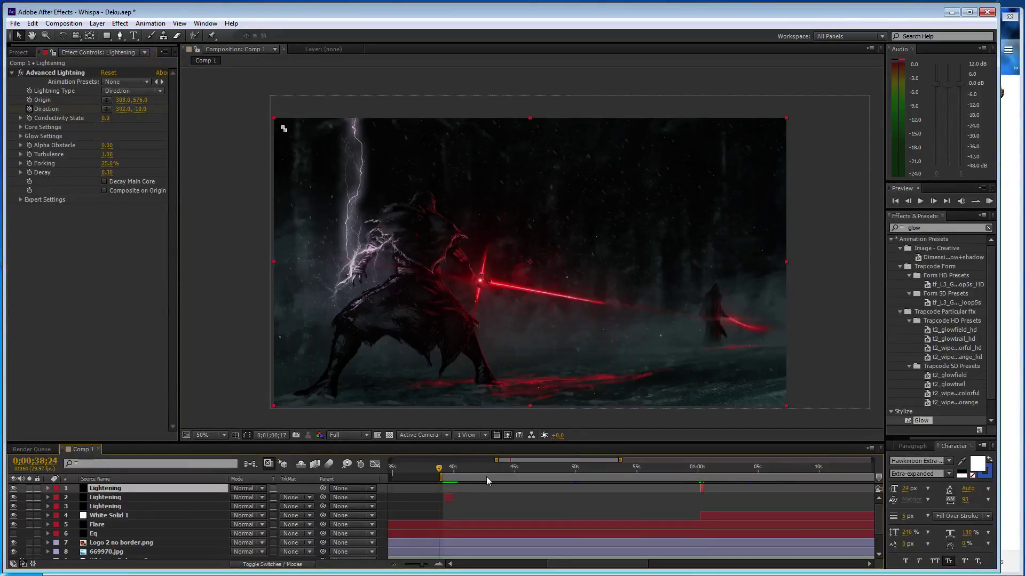
left_click_drag(441, 477, 696, 486)
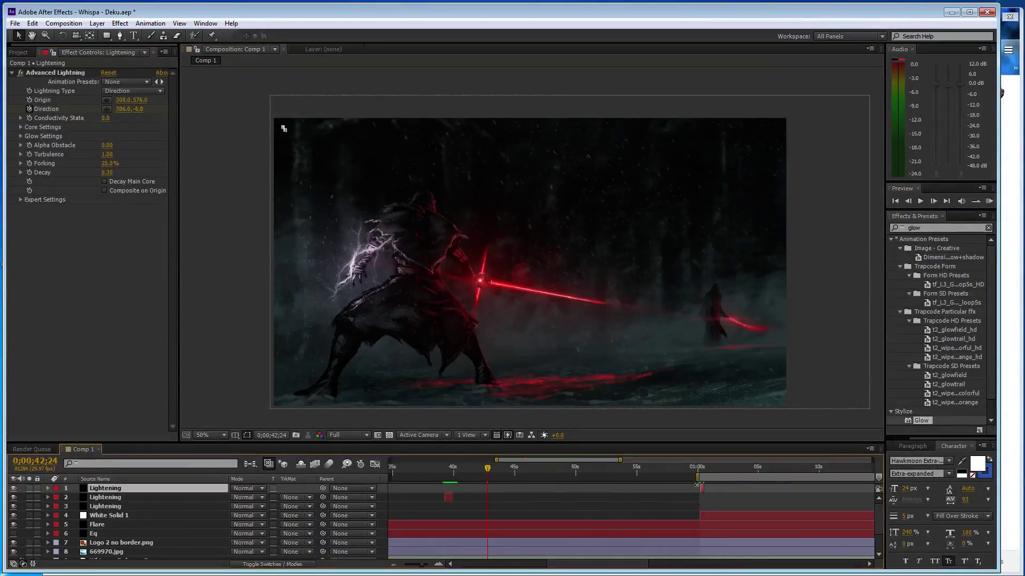
key("KP_0")
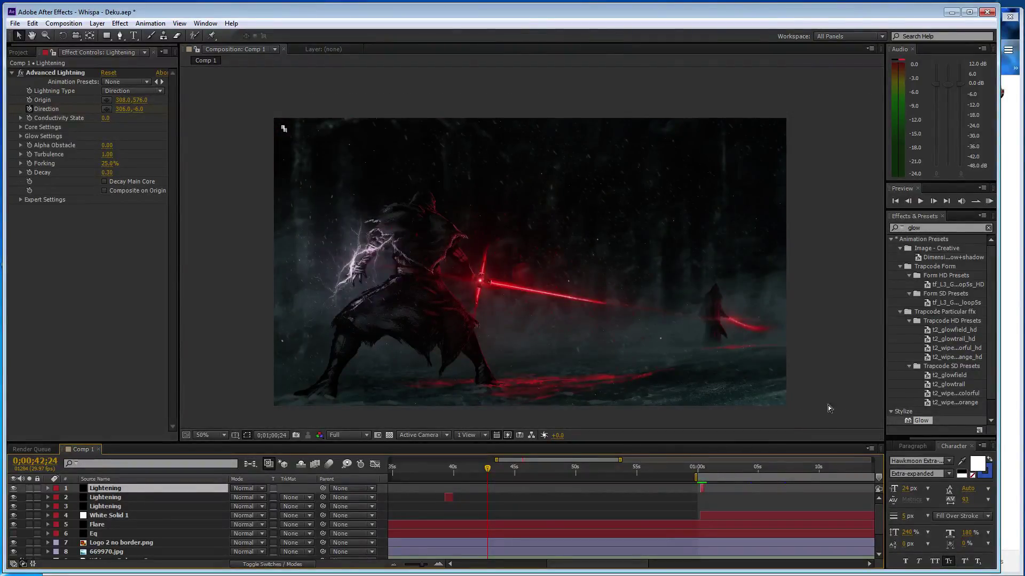
left_click(696, 474)
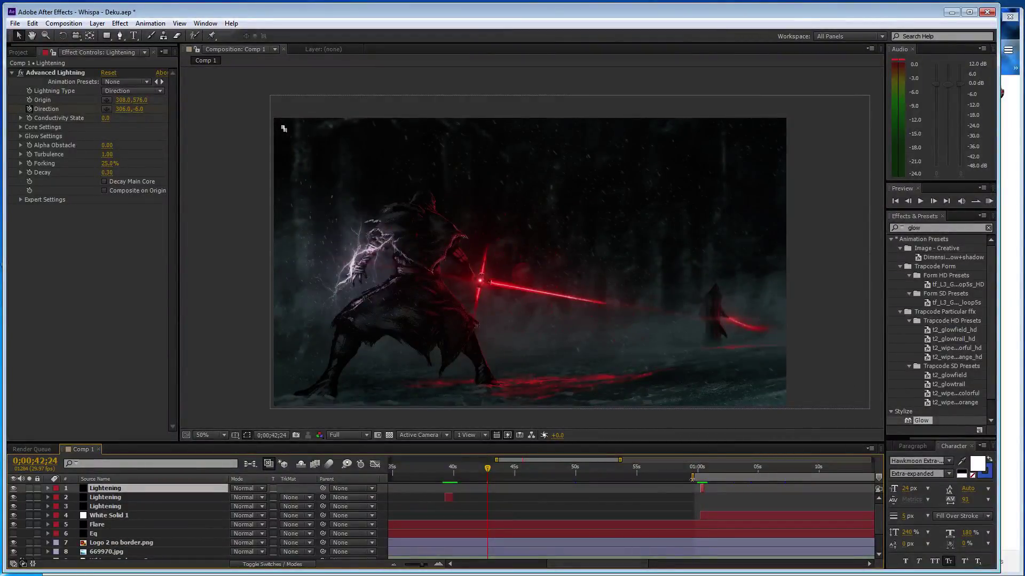
key("KP_0")
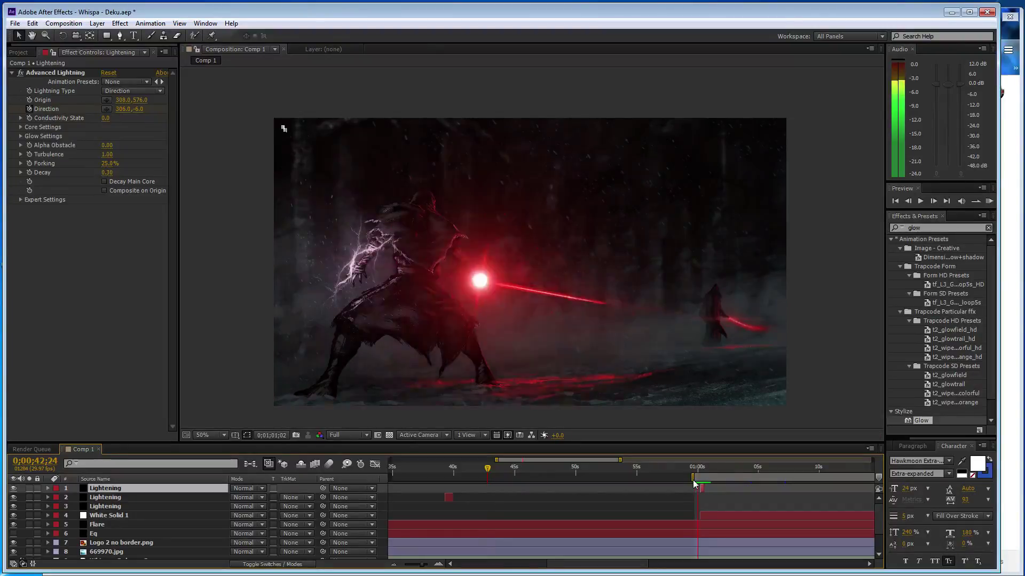
key("space")
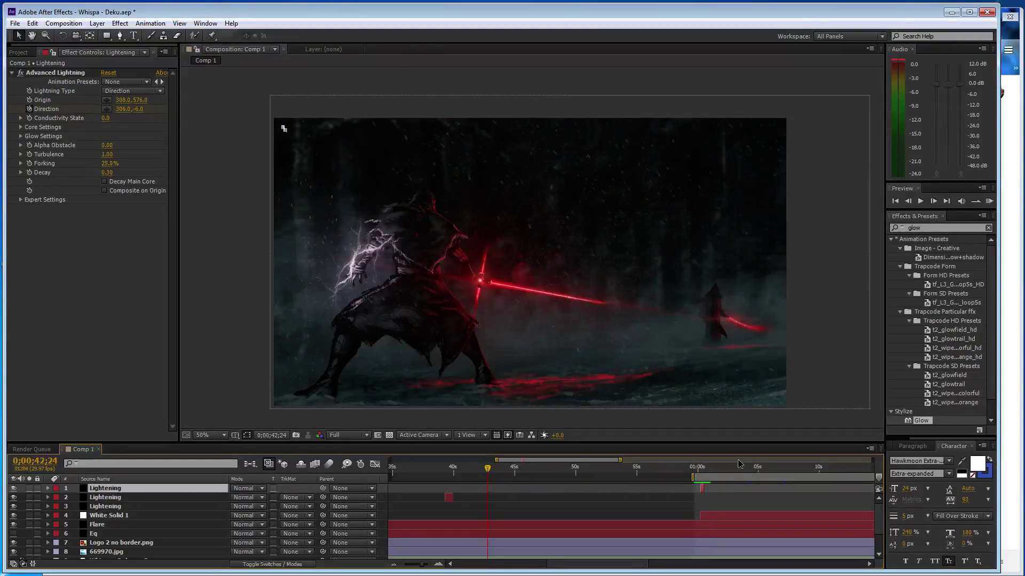
key("KP_0")
Shift layer 1's lightning clip to just after 1:00 and preview the strike.
left_click(438, 565)
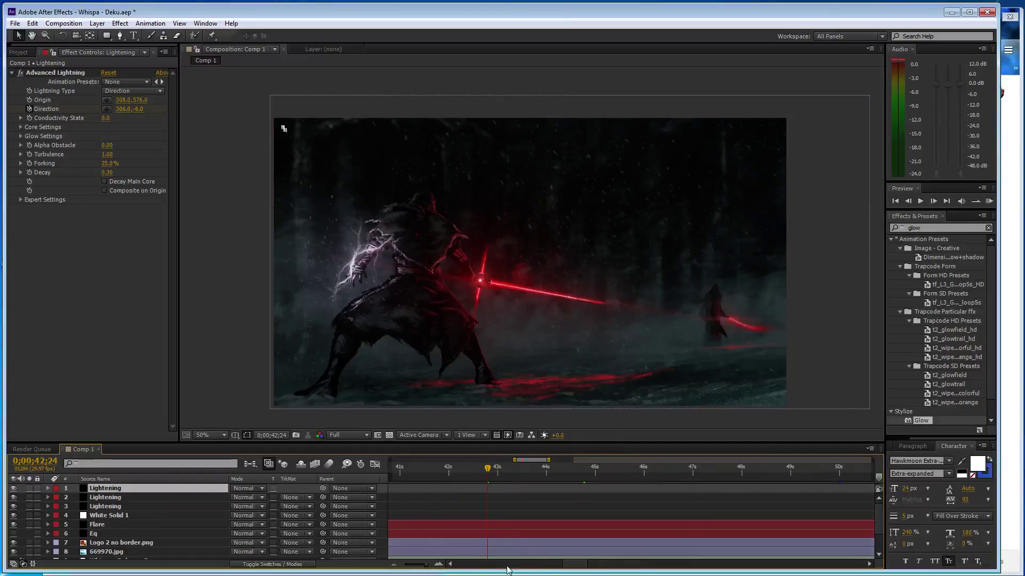
left_click_drag(575, 564, 607, 565)
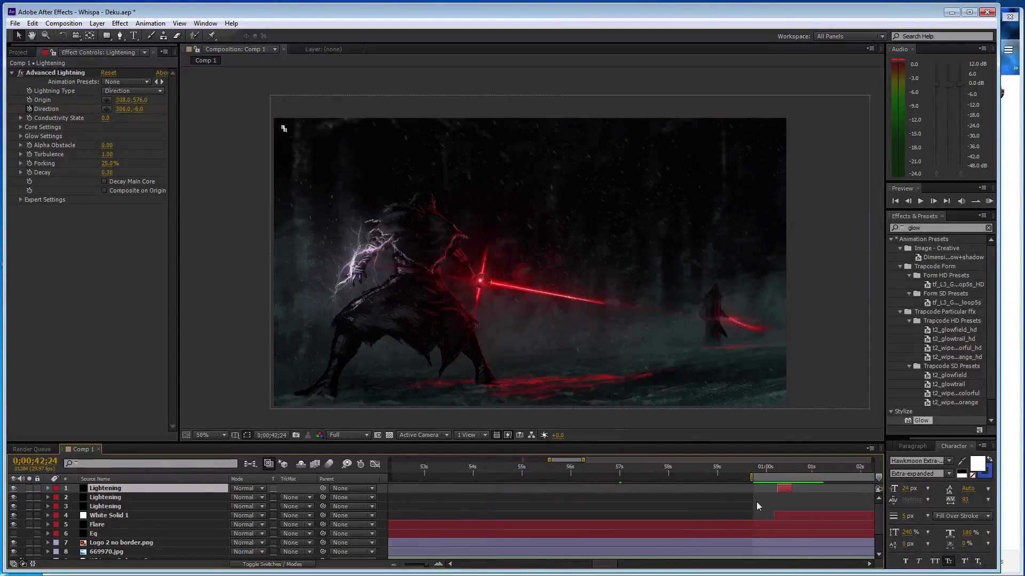
left_click_drag(785, 490, 838, 491)
key("KP_0")
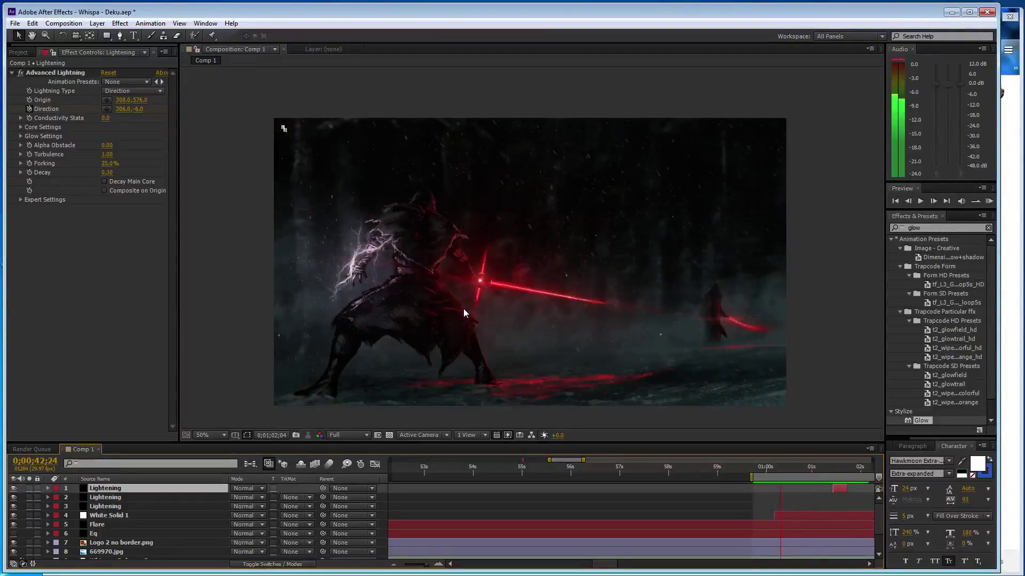
left_click(389, 531)
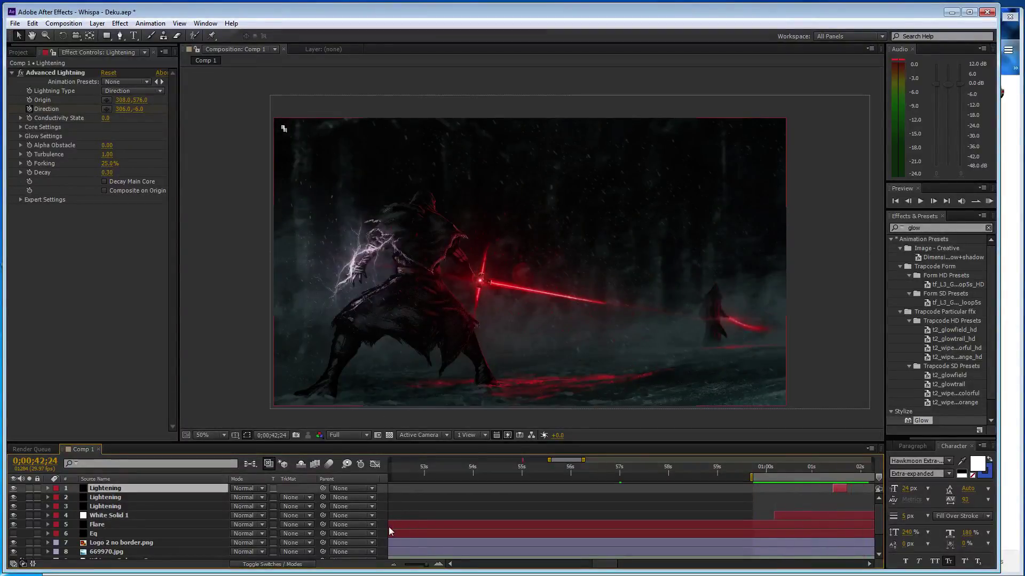
key("KP_0")
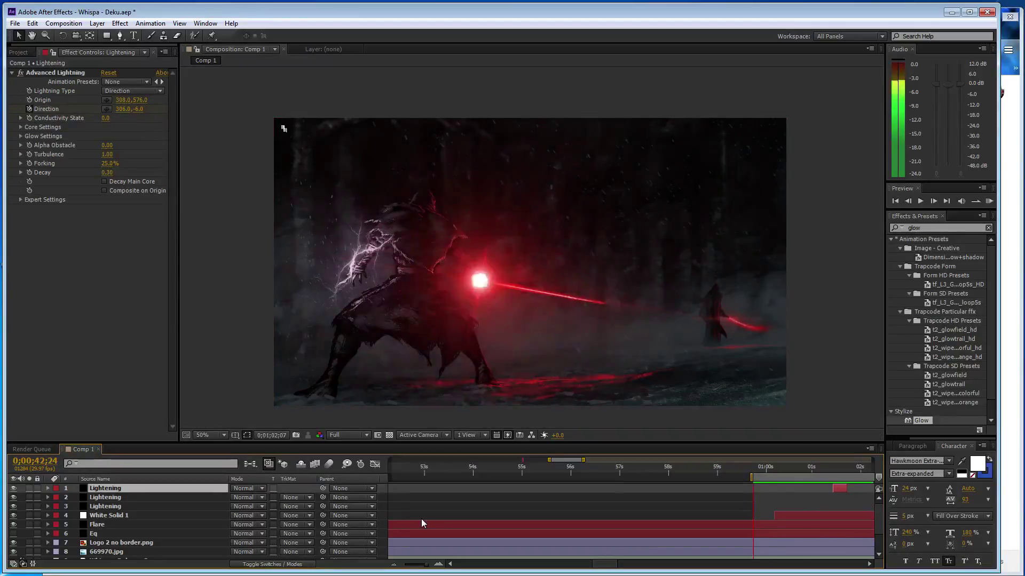
left_click(506, 410)
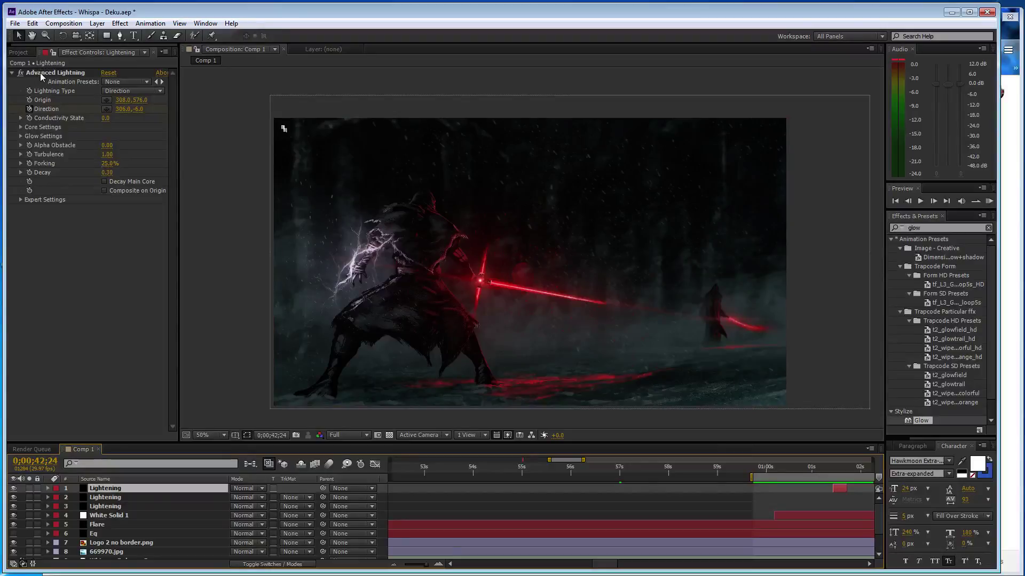
At just after 1:00, move the top bolt's Origin right to 326, 576.
left_click(41, 77)
key("Page_Up")
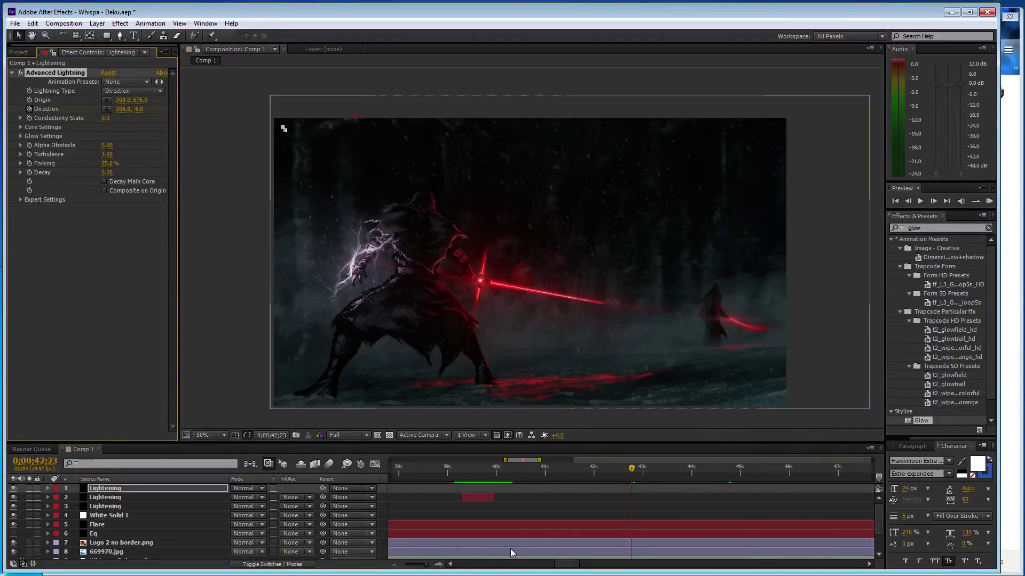
key("Page_Up")
key("Page_Up")
key("Page_Up")
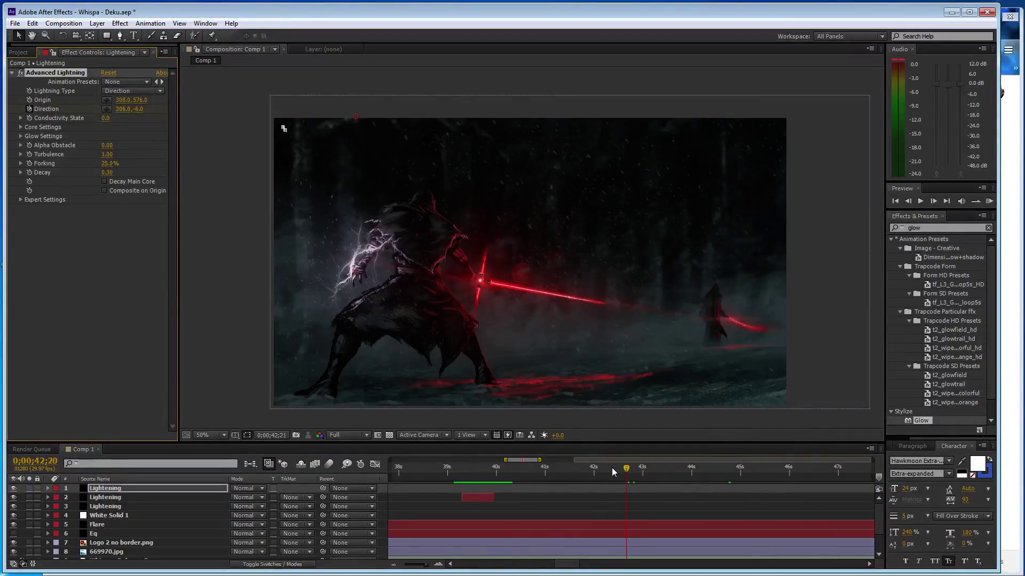
left_click_drag(613, 471, 472, 473)
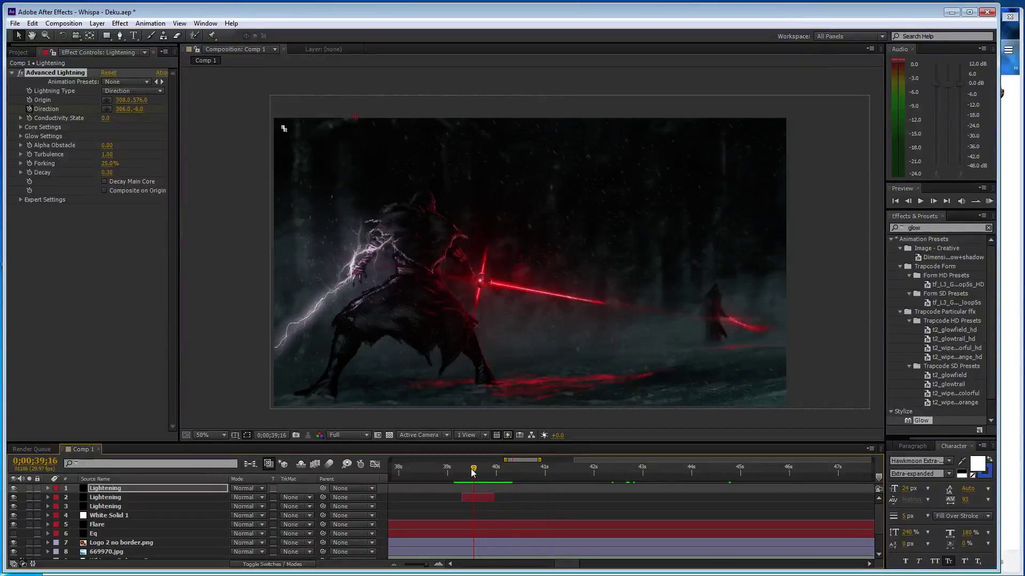
left_click(394, 564)
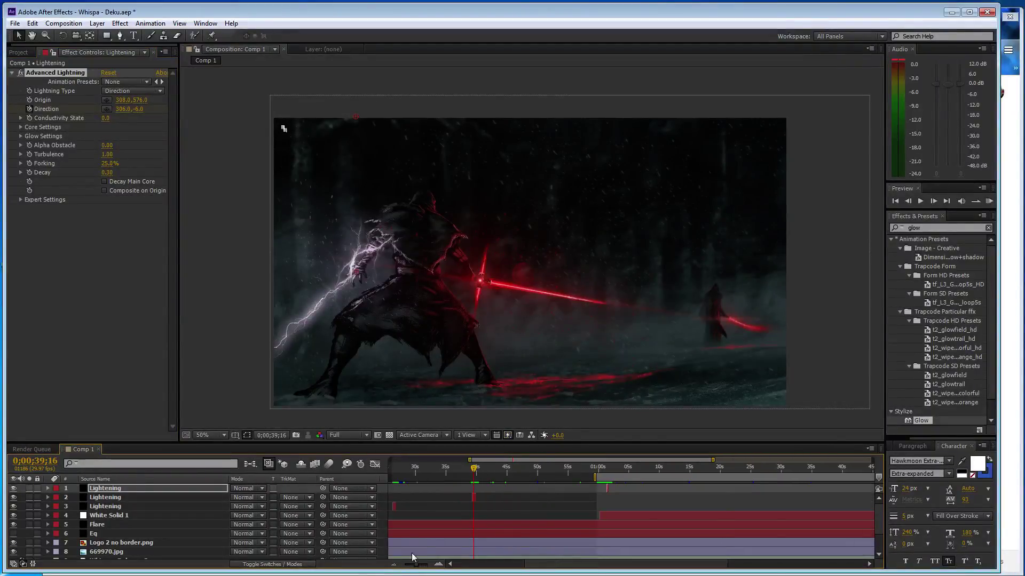
left_click_drag(474, 470, 606, 476)
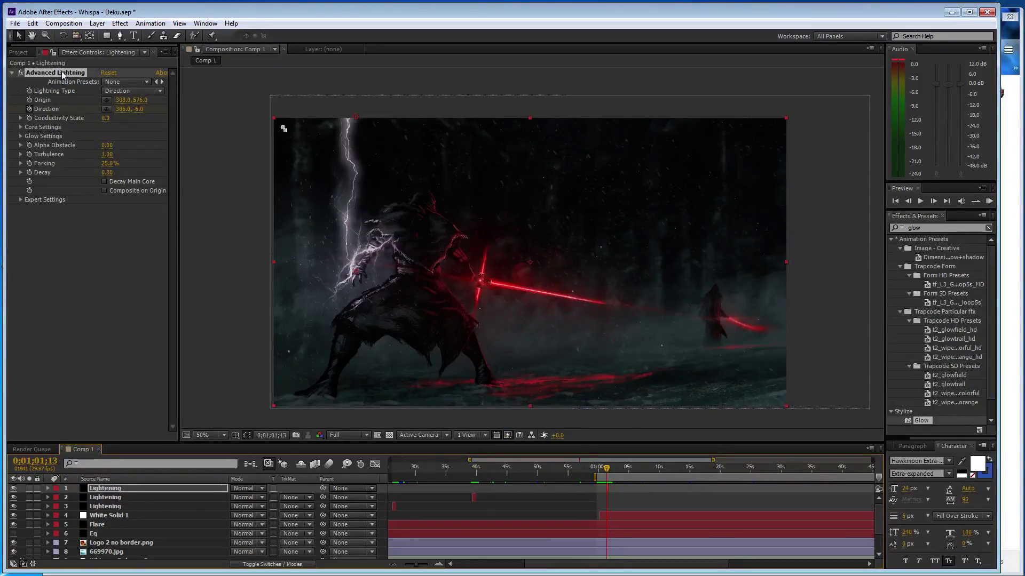
left_click_drag(357, 273, 363, 274)
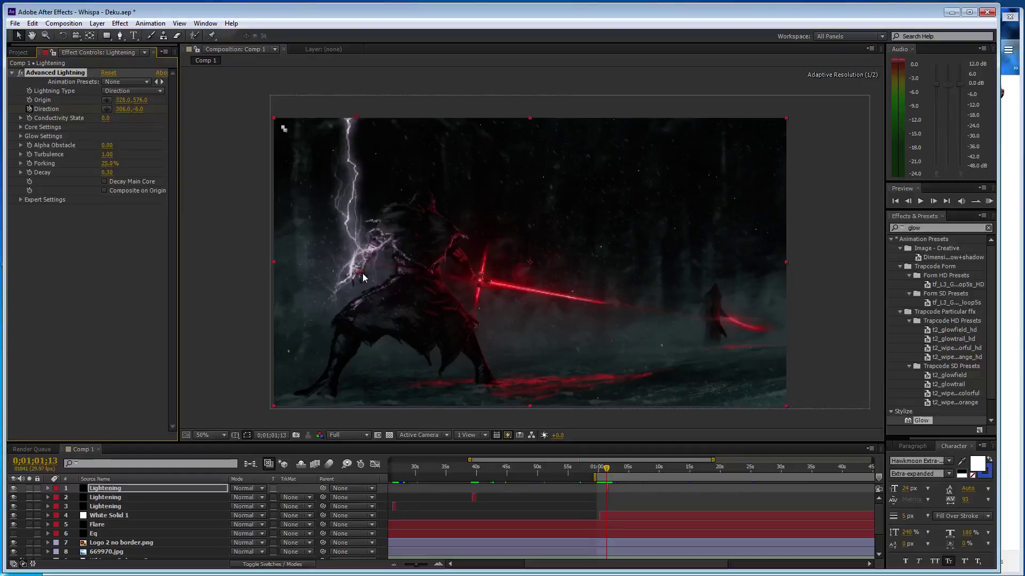
left_click(105, 332)
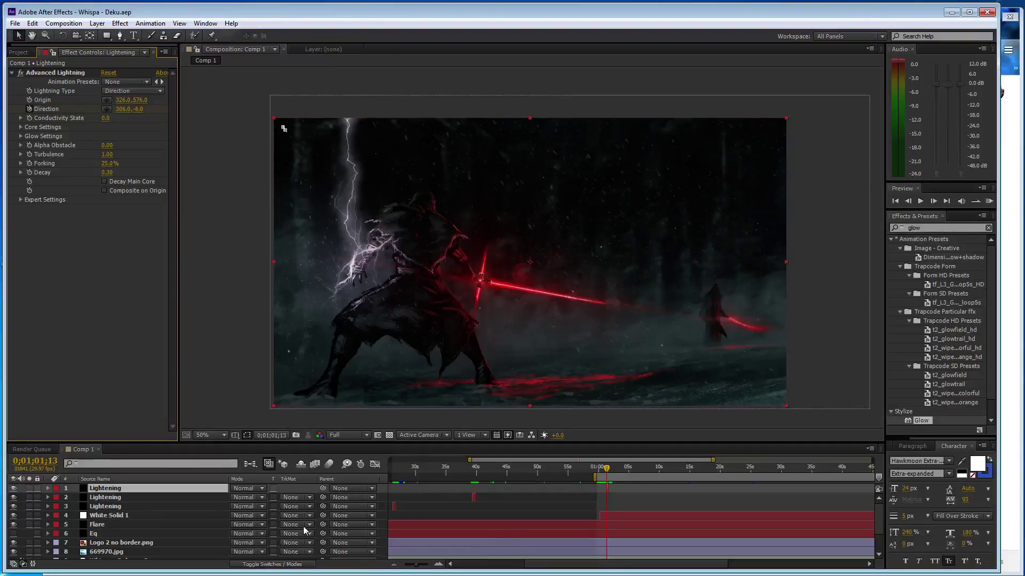
Duplicate the third Lightening layer and slide the copy's lightning strike later in the timeline.
left_click(153, 507)
key("ctrl+d")
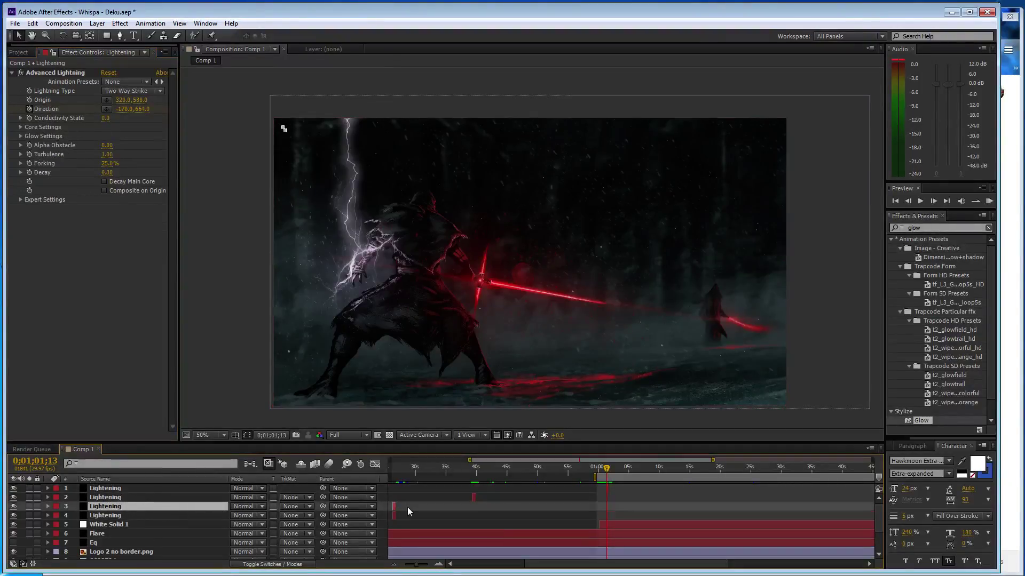
left_click(438, 564)
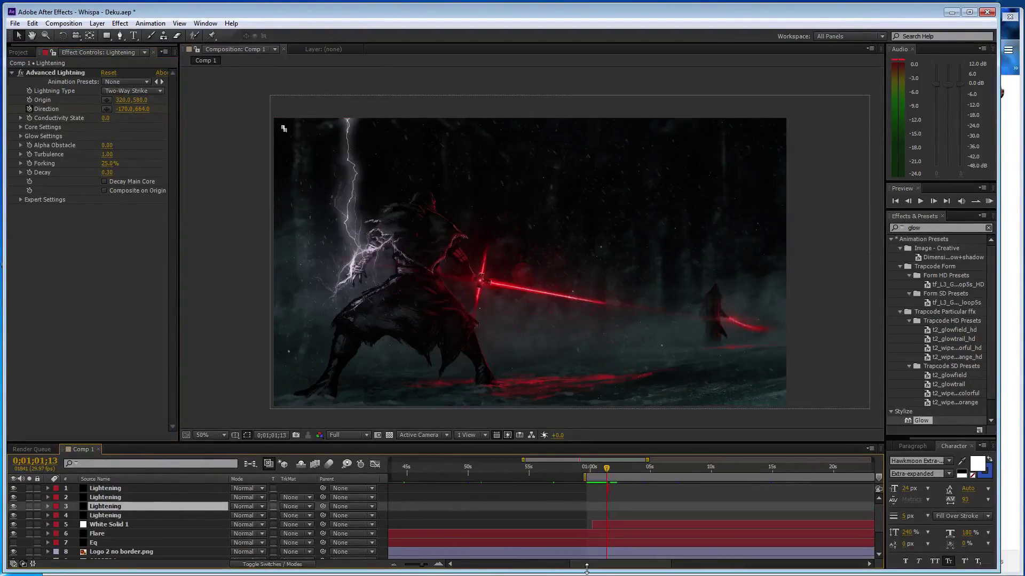
mouse_move(587, 564)
left_mouse_down()
mouse_move(558, 570)
mouse_move(547, 514)
left_mouse_up()
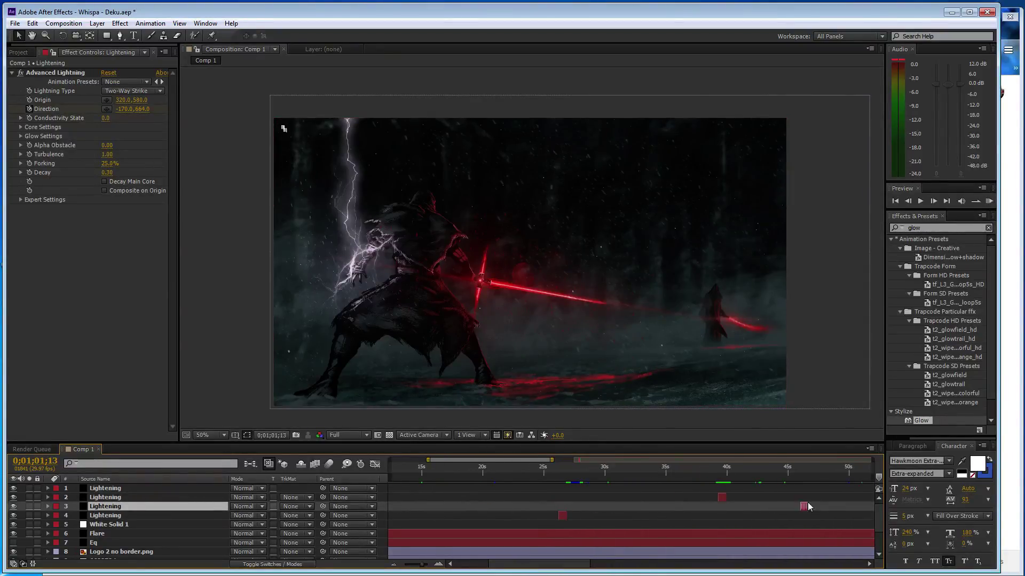
mouse_move(808, 506)
left_mouse_down()
mouse_move(677, 518)
mouse_move(773, 518)
left_mouse_up()
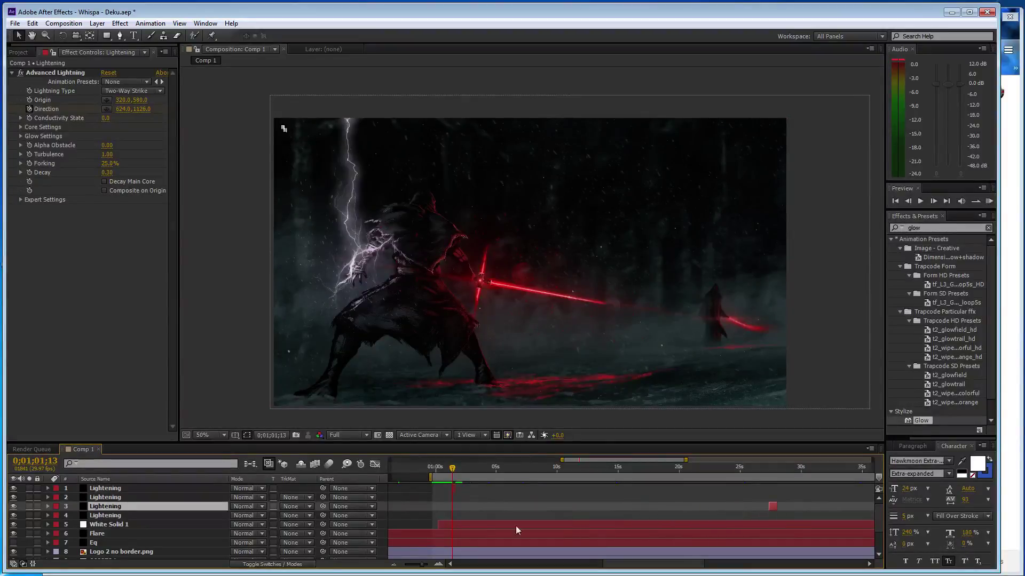
left_click(395, 565)
left_click(395, 565)
left_click(395, 565)
left_click(395, 565)
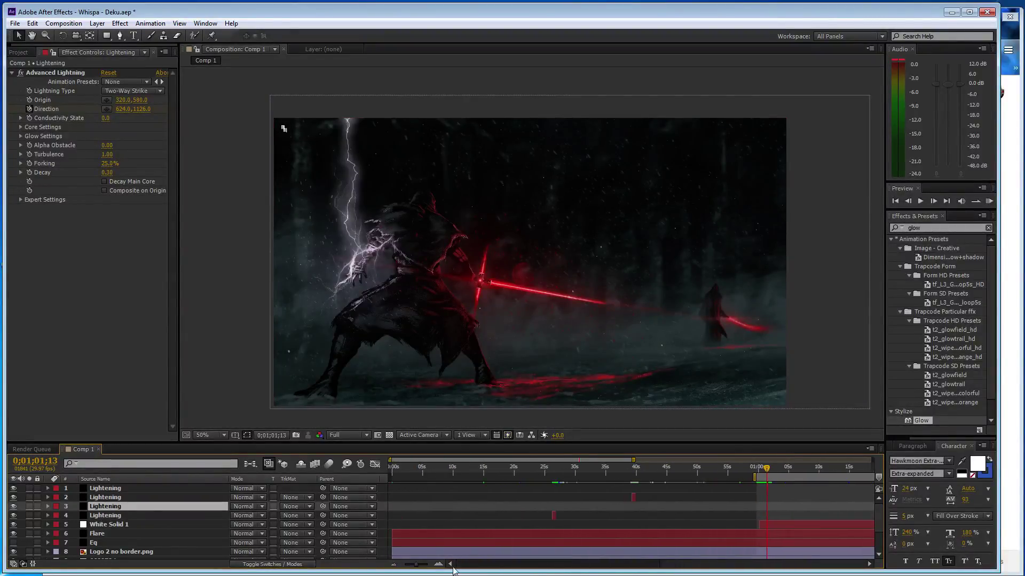
Duplicate the second Lightening layer and move the copy's strike much later in the timeline.
key("ctrl+Up")
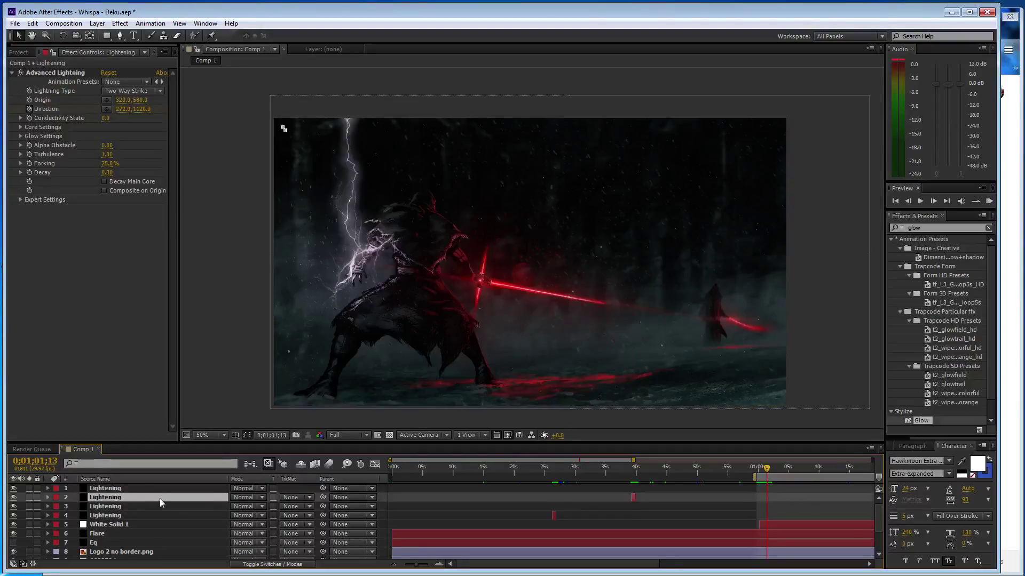
key("ctrl+d")
left_click(438, 564)
left_click(438, 564)
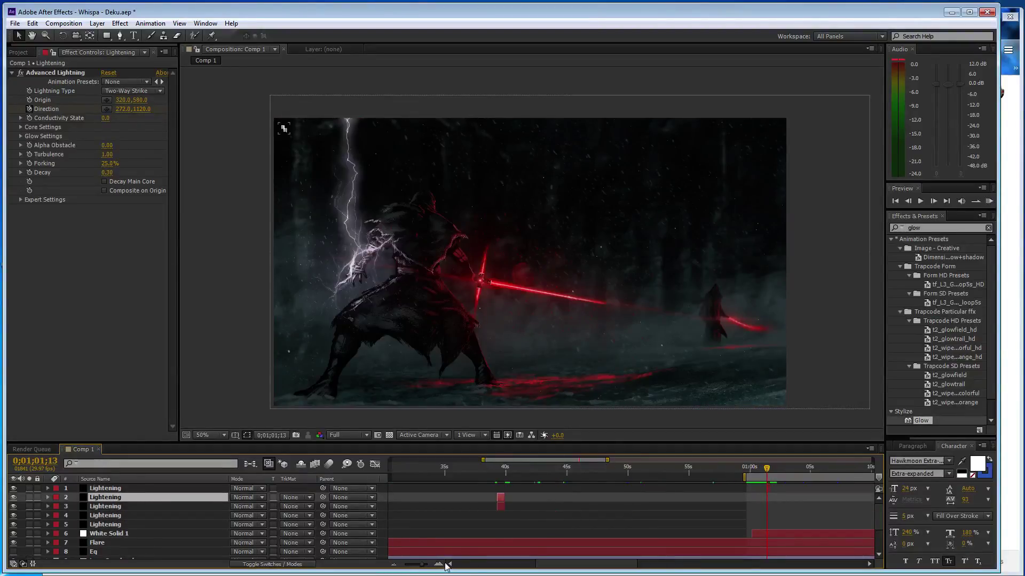
mouse_move(502, 500)
left_mouse_down()
mouse_move(821, 515)
mouse_move(729, 510)
left_mouse_up()
left_click(394, 565)
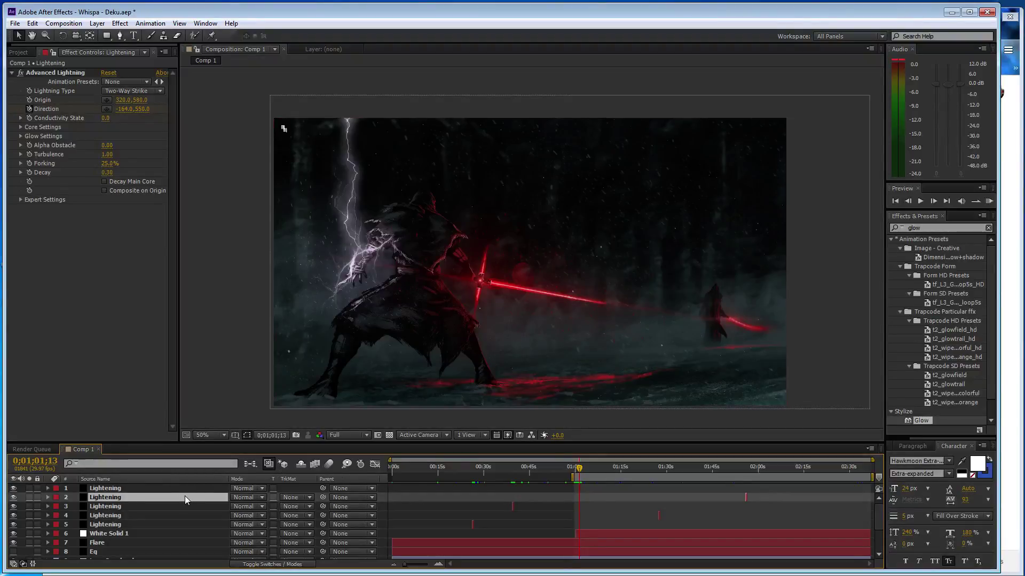
scroll(182, 520, "down", 2)
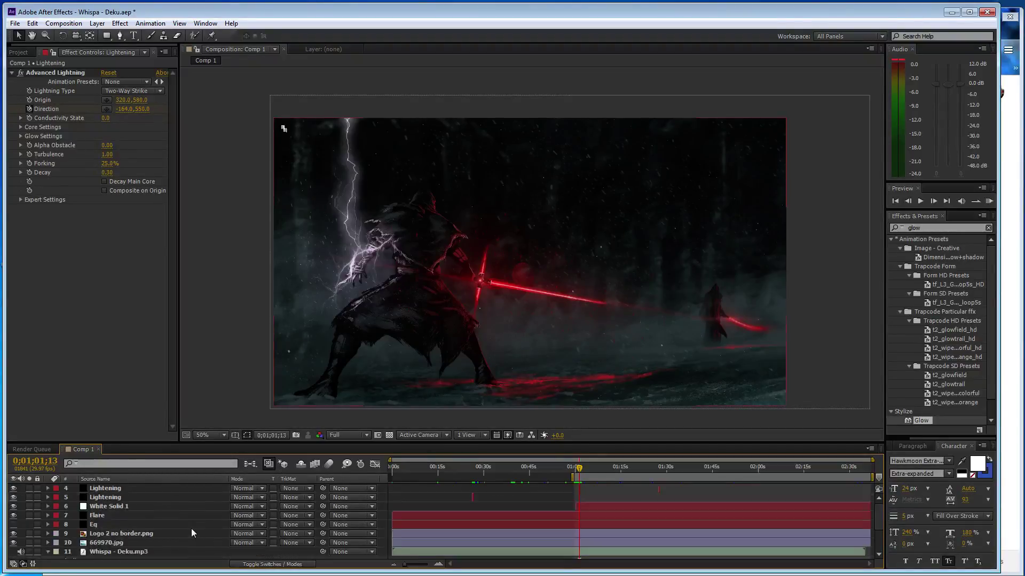
scroll(191, 528, "down", 2)
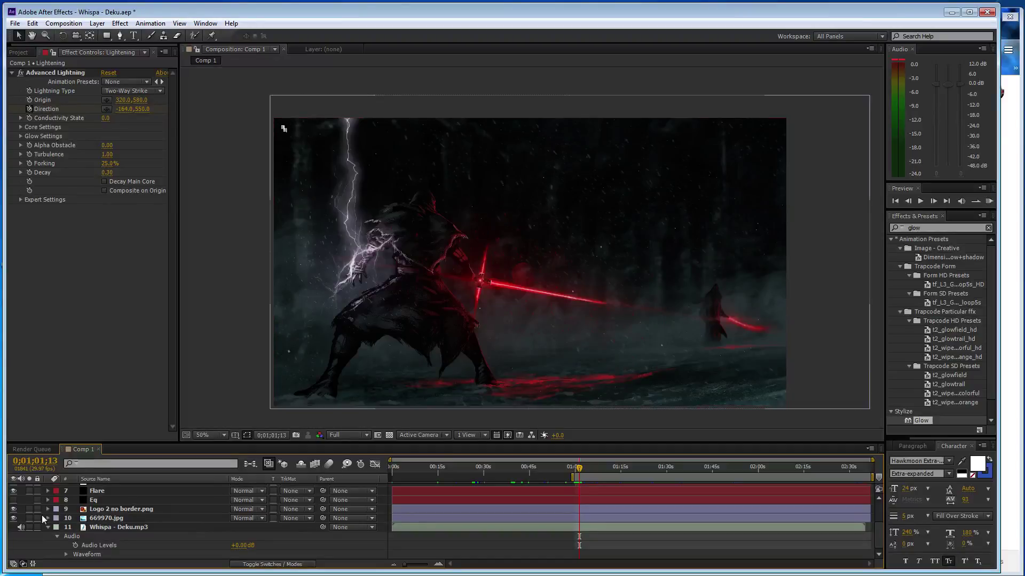
Re-enable the Eq layer and pre-compose layers 1–10 into Pre-comp 2 above the audio.
left_click(13, 500)
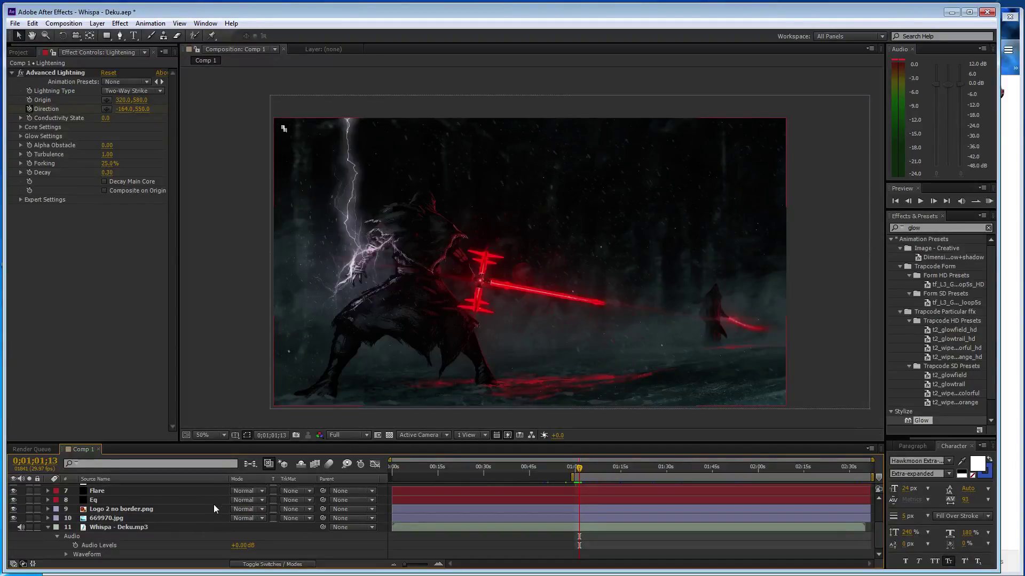
left_click(155, 519)
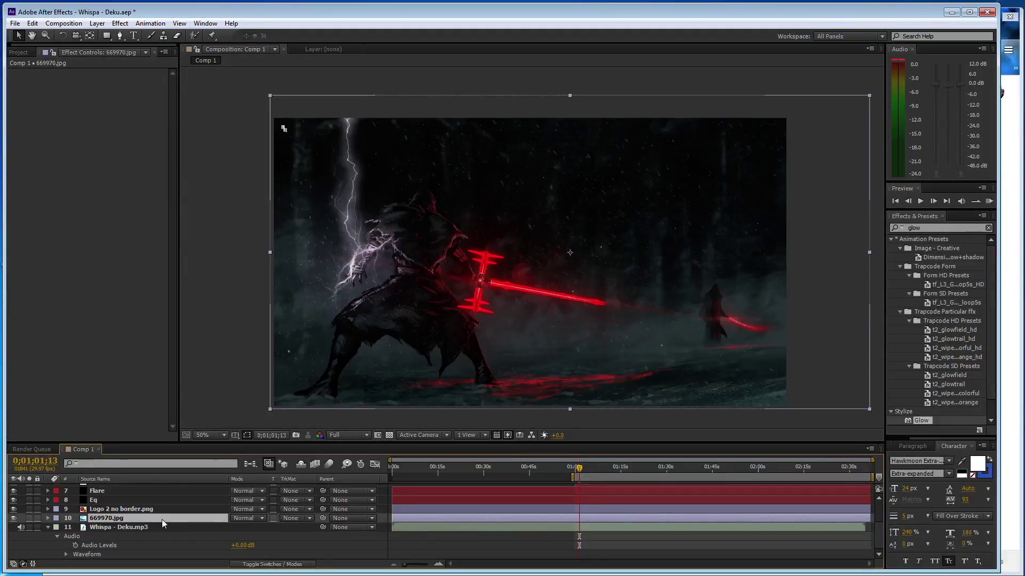
scroll(161, 520, "up", 3)
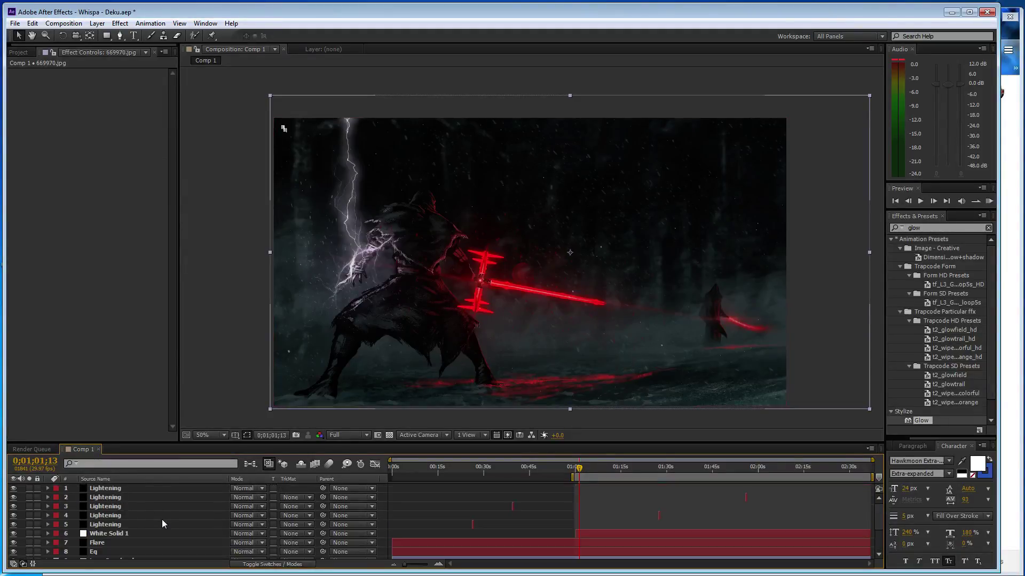
left_click(158, 490, "shift")
right_click(157, 490)
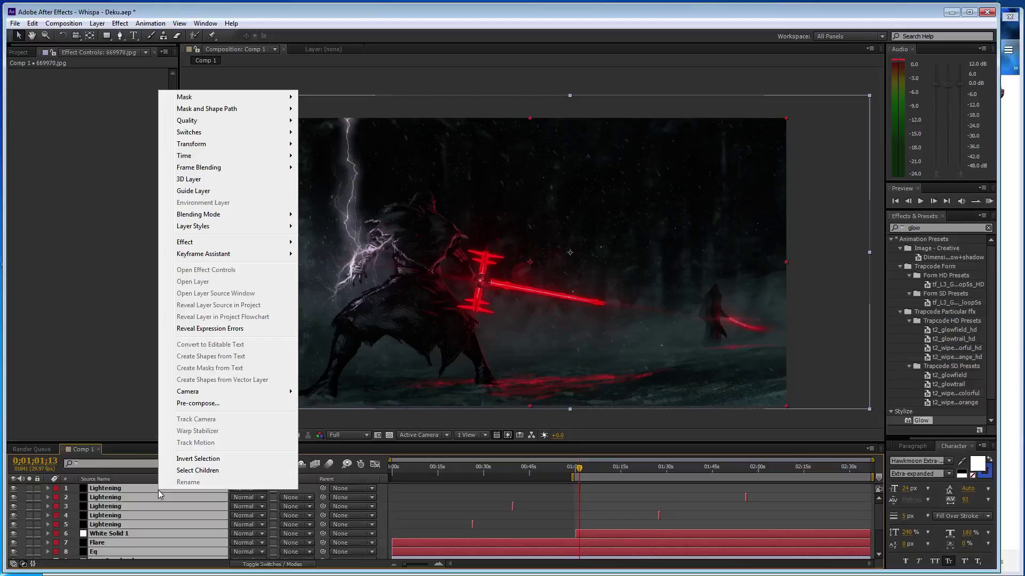
left_click(195, 408)
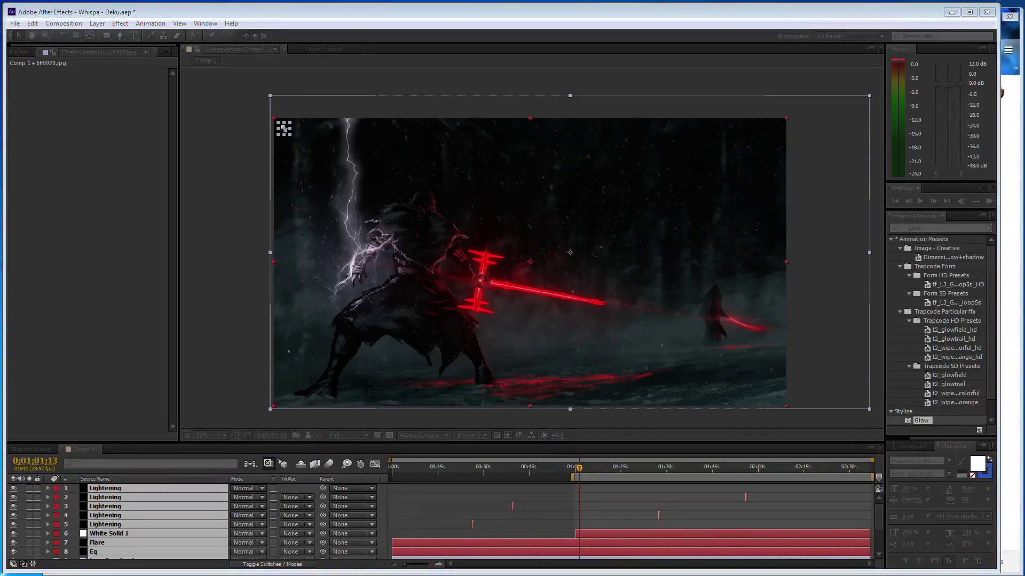
key("Return")
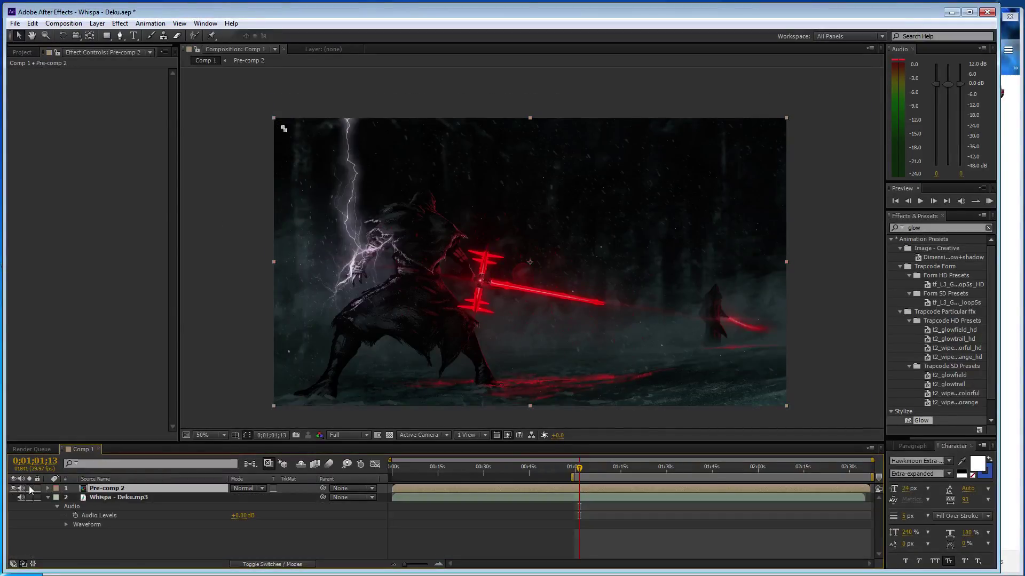
Add the intro's Comp 1 from Intro 2016.aep above Pre-comp 2 and begin a new solid.
left_click(22, 52)
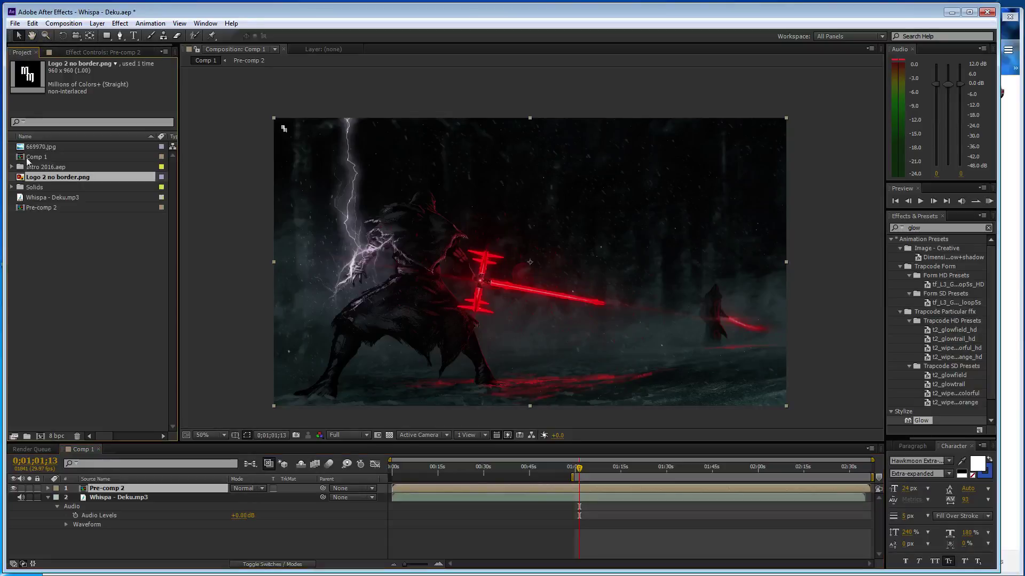
left_click(12, 167)
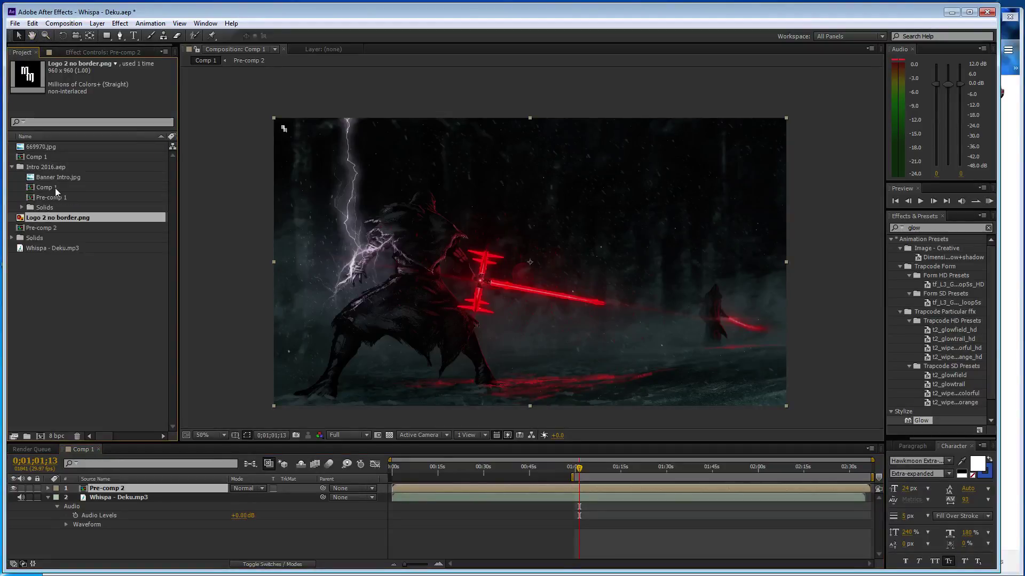
left_click(53, 188)
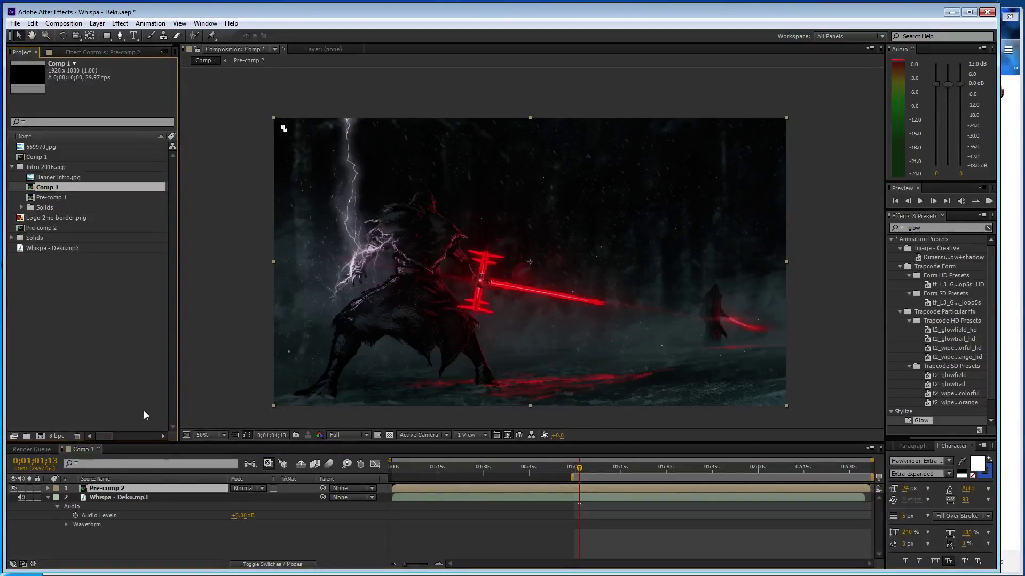
left_click_drag(175, 482, 191, 485)
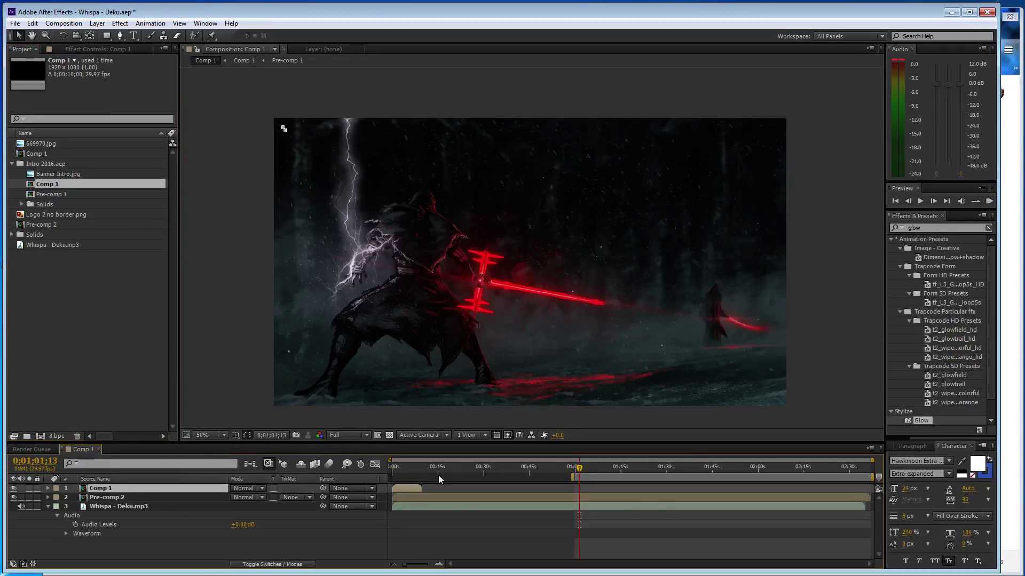
left_click_drag(578, 469, 426, 473)
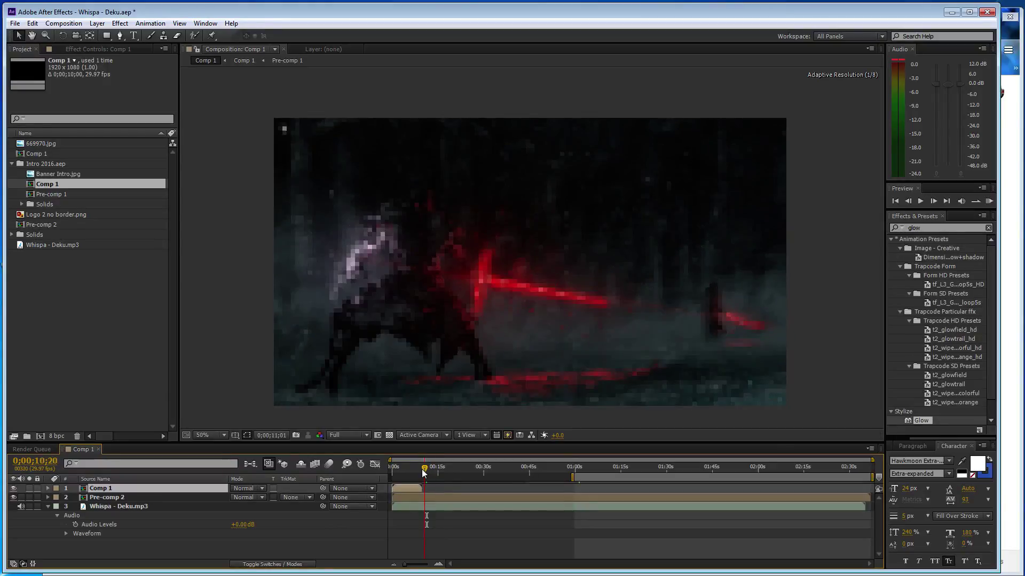
key("ctrl+y")
type("trans")
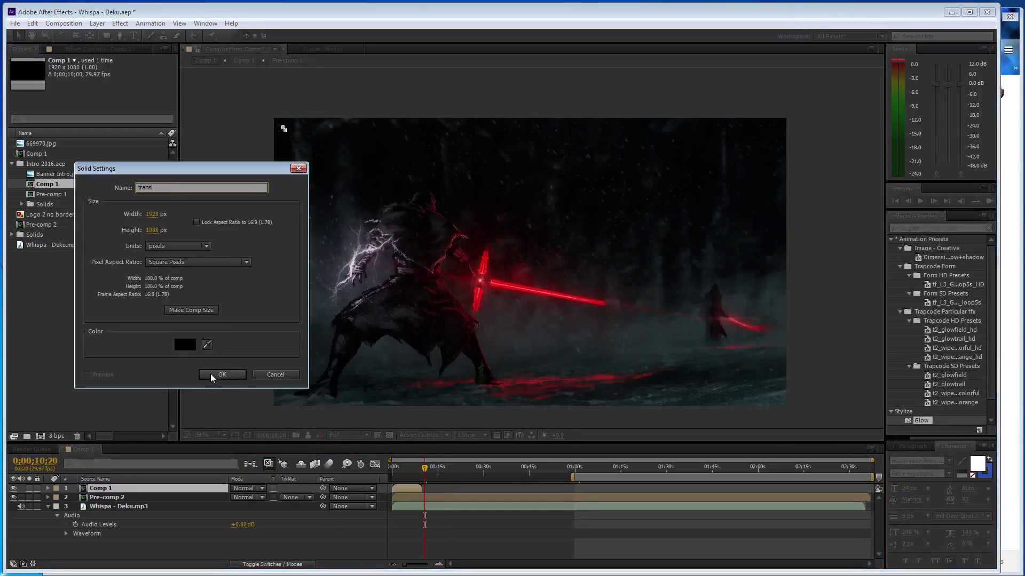
Create the black 1920×1080 solid 'trans', trim it short, and apply CC Image Wipe.
left_click(213, 376)
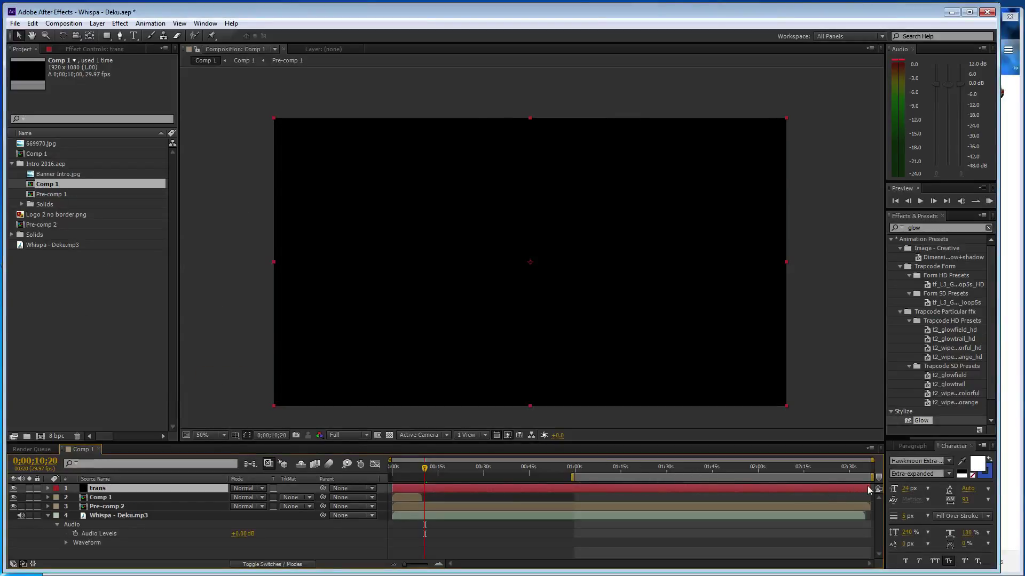
mouse_move(868, 488)
left_mouse_down()
mouse_move(679, 500)
mouse_move(424, 488)
left_mouse_up()
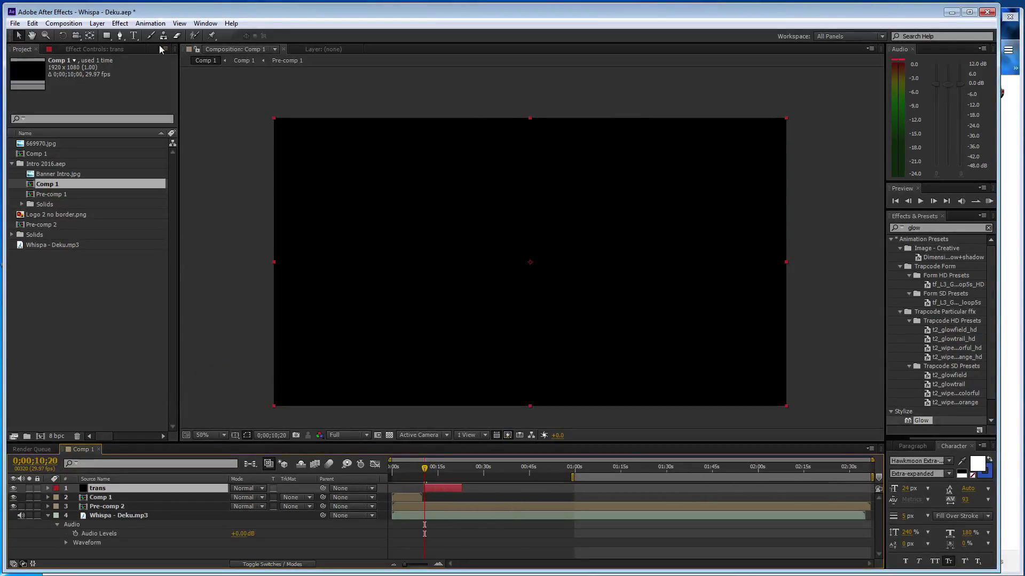
left_click(119, 24)
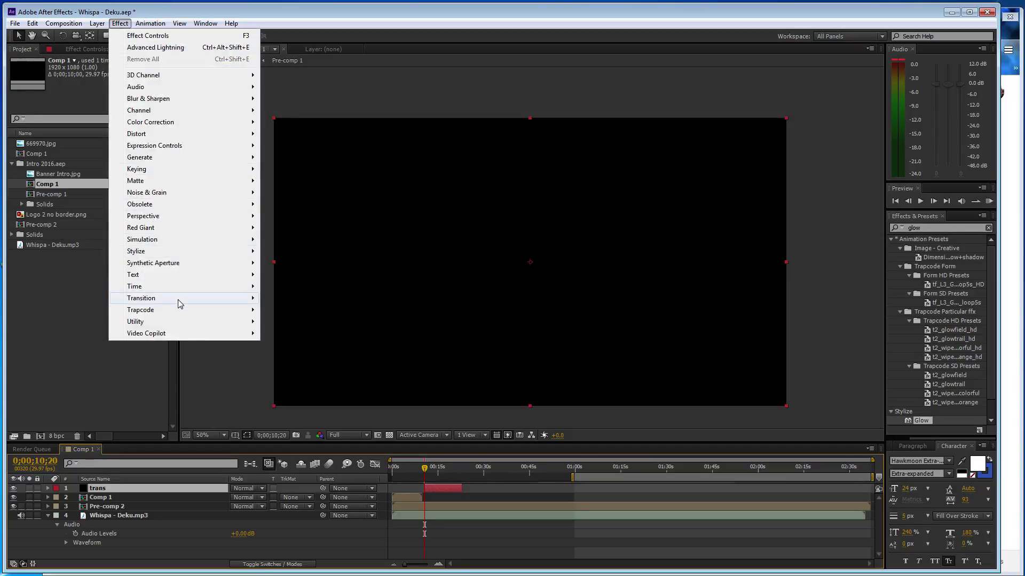
mouse_move(180, 303)
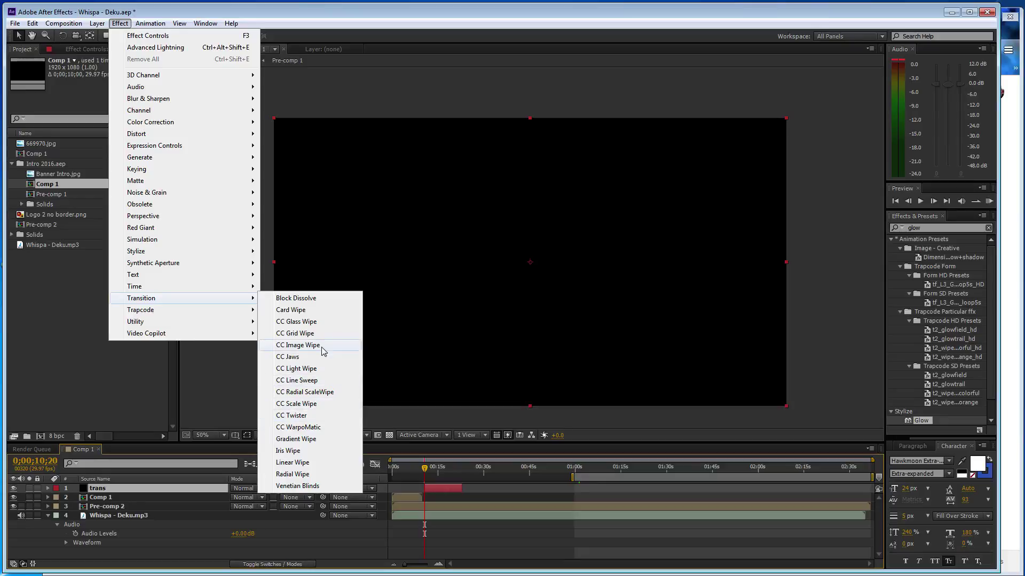
left_click(322, 347)
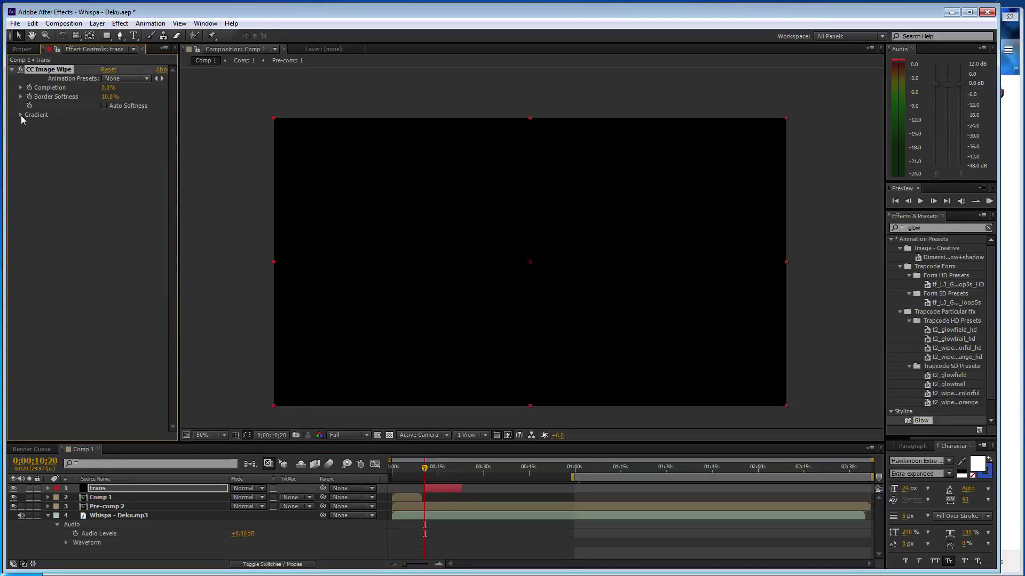
Base the wipe's gradient on Pre-comp 2's Red channel and raise Border Softness.
left_click(20, 115)
left_click(153, 124)
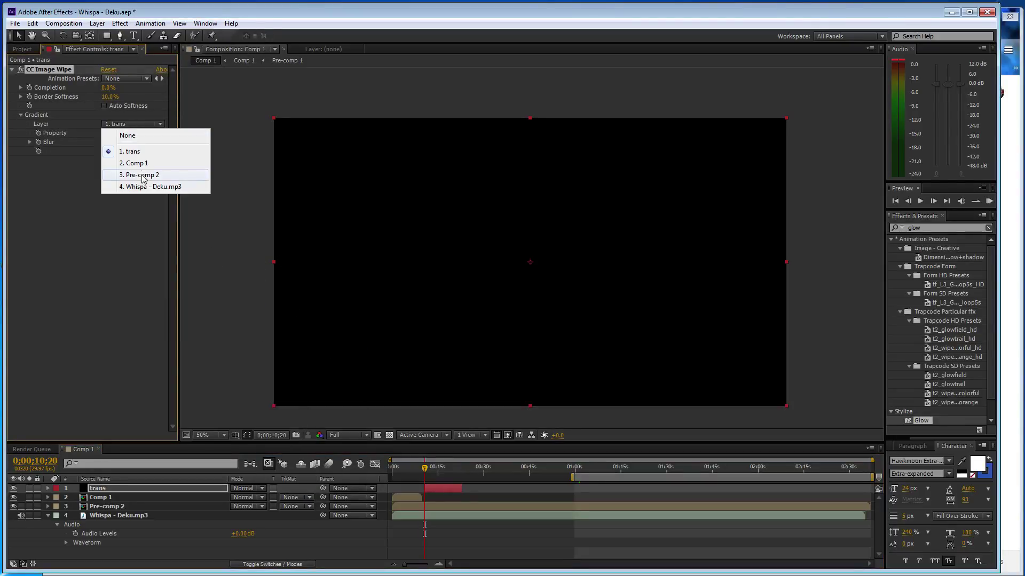
left_click(147, 176)
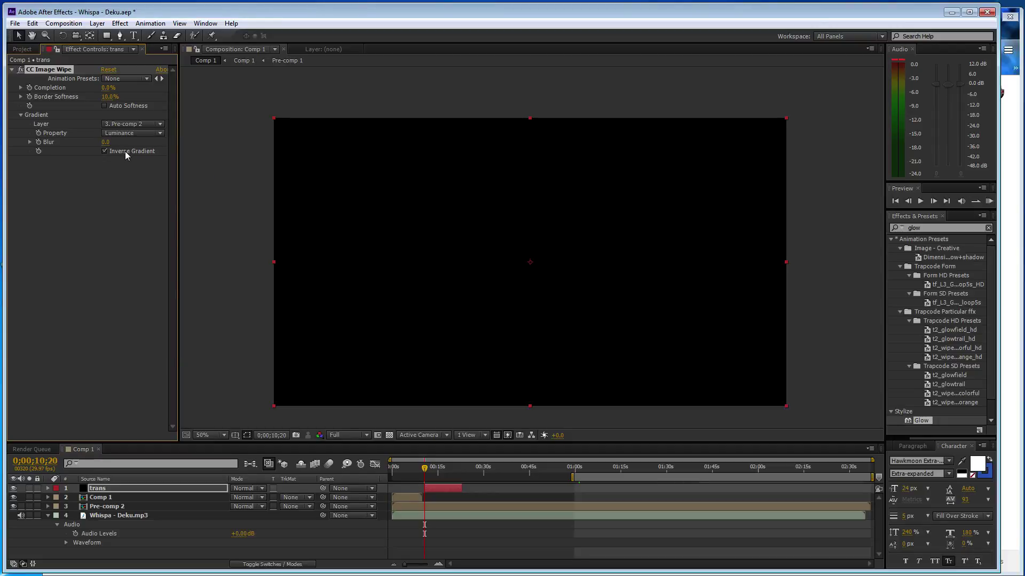
left_click(132, 133)
left_click(128, 144)
left_click_drag(110, 97, 136, 95)
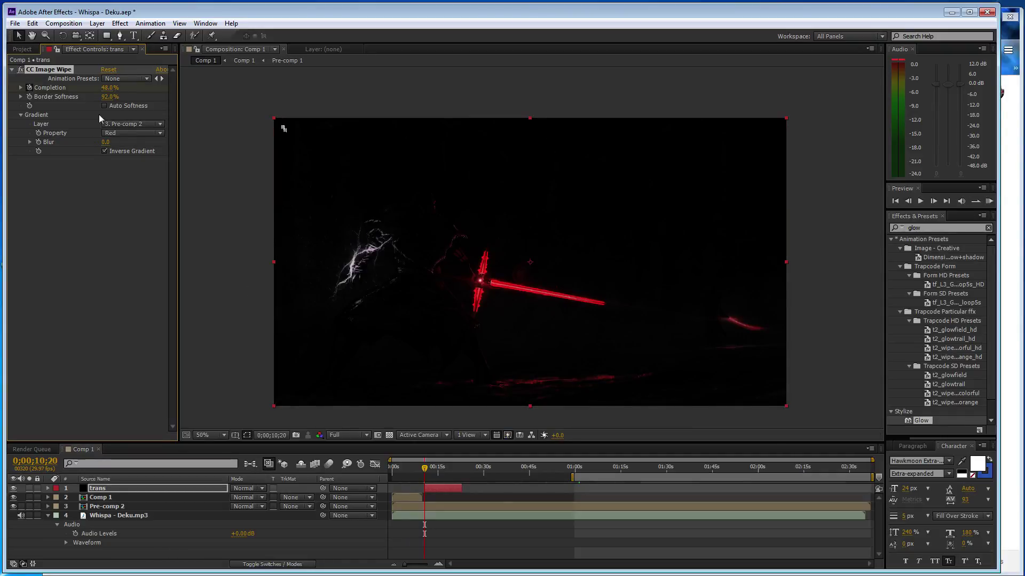
Animate Completion from 0% to 100% by about 23 seconds, save, and show the audio waveform.
left_click_drag(111, 87, 34, 90)
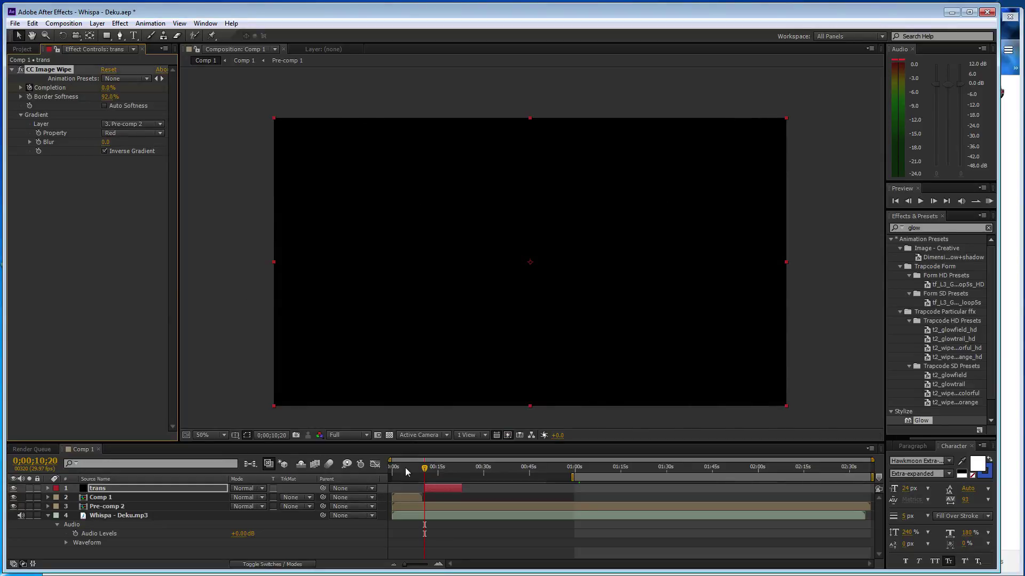
left_click_drag(429, 470, 463, 469)
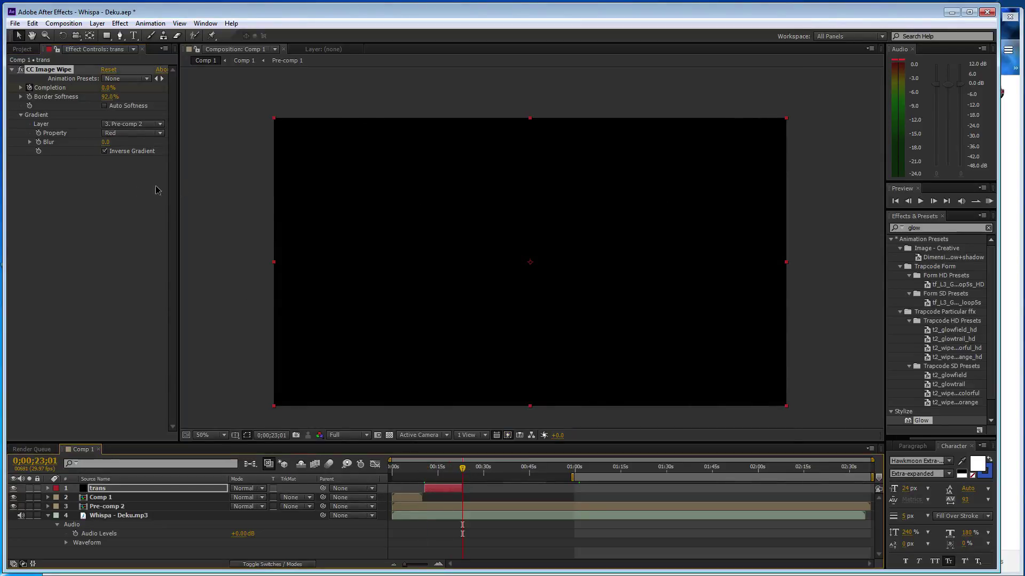
left_click_drag(109, 87, 174, 94)
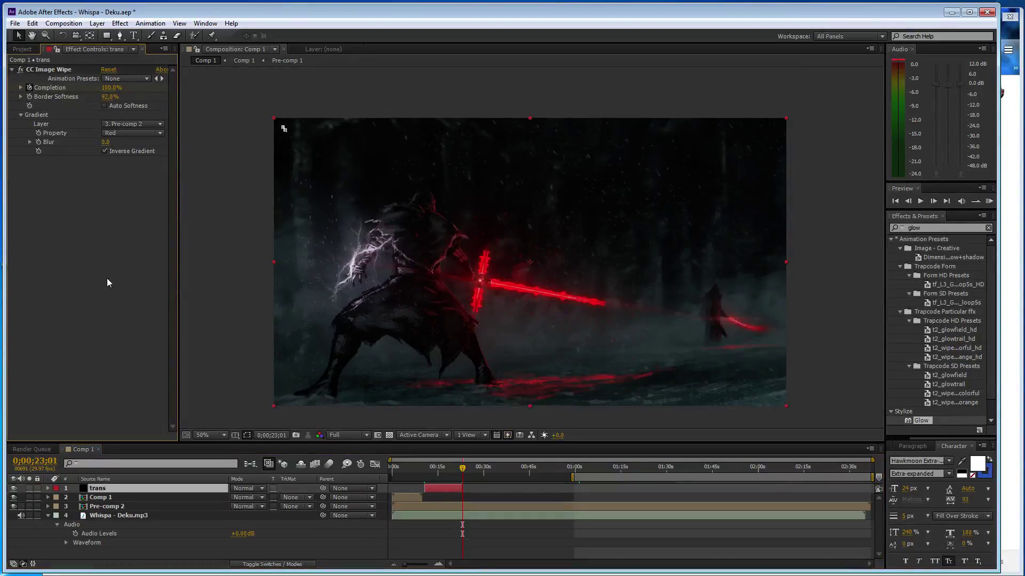
key("ctrl+s")
left_click(66, 543)
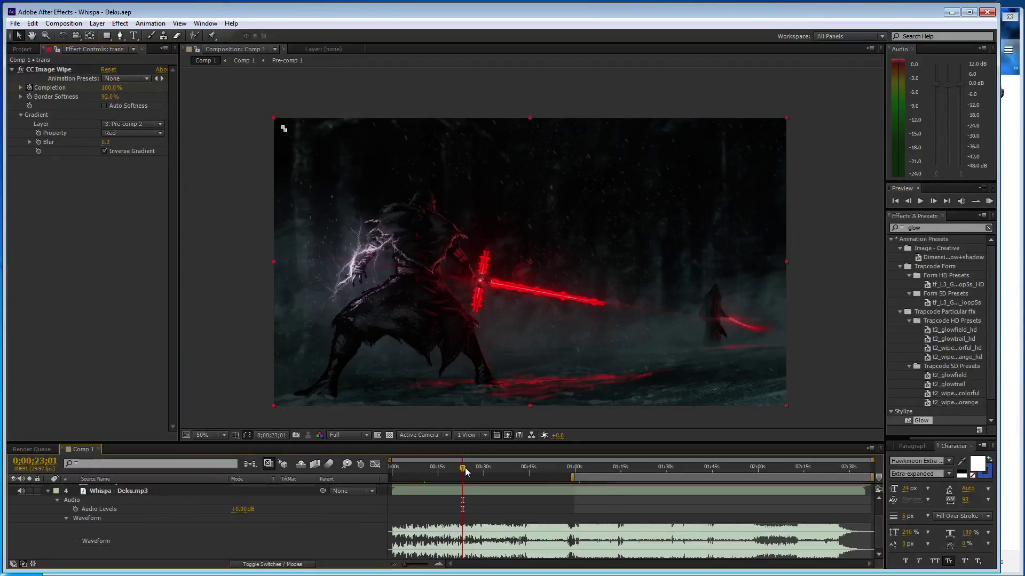
left_click_drag(458, 471, 525, 475)
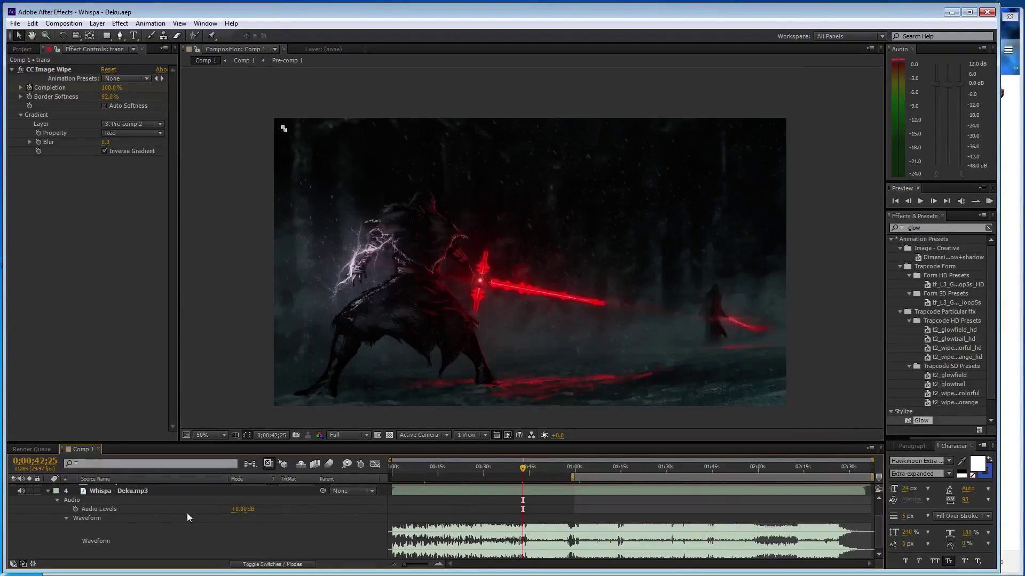
Duplicate the trans layer and start the copy at about 0:42.
left_click(65, 518)
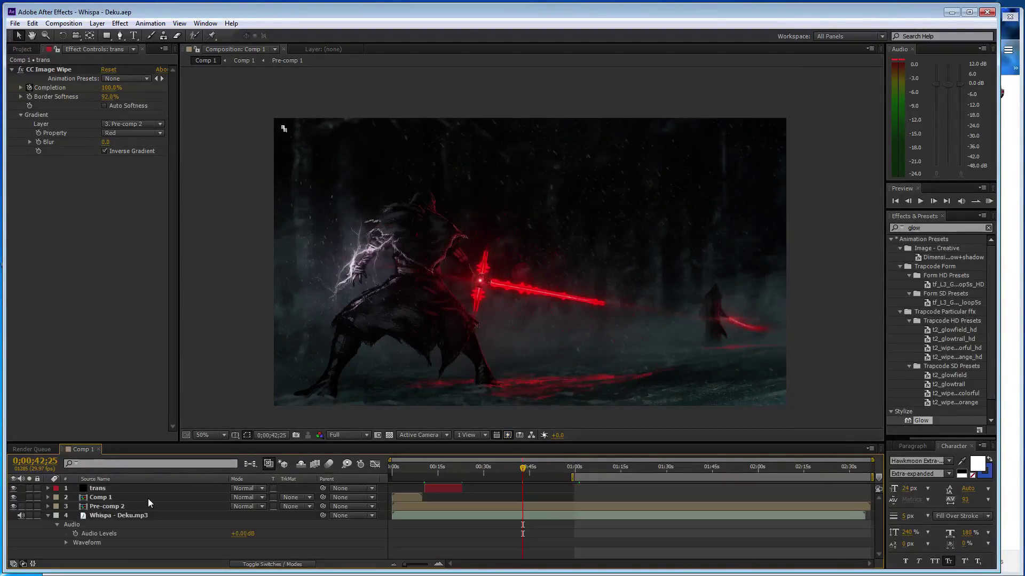
left_click(150, 498)
left_click(153, 490)
key("ctrl+d")
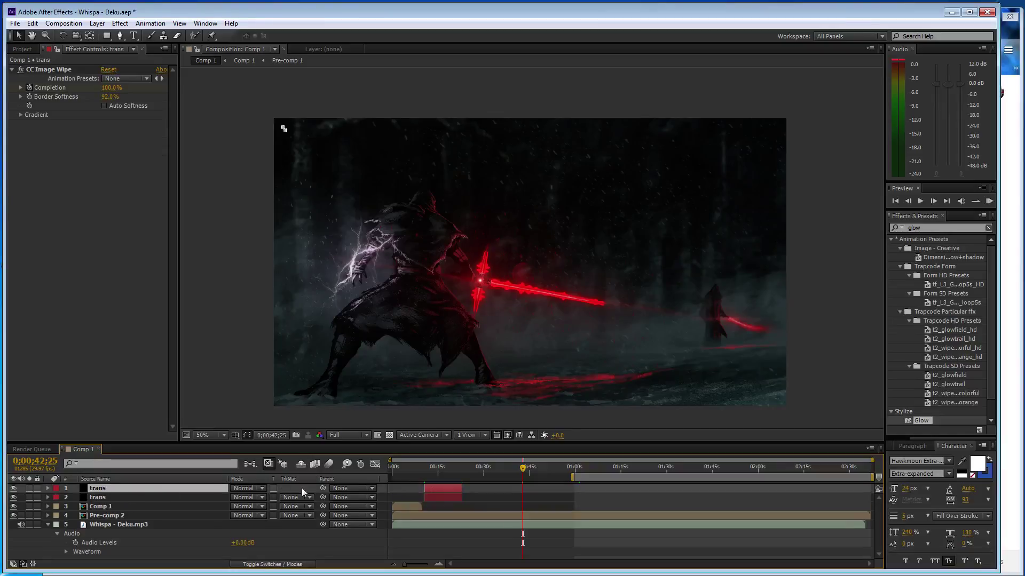
mouse_move(460, 487)
left_mouse_down()
mouse_move(553, 491)
mouse_move(531, 468)
left_mouse_up()
left_click_drag(109, 87, 176, 88)
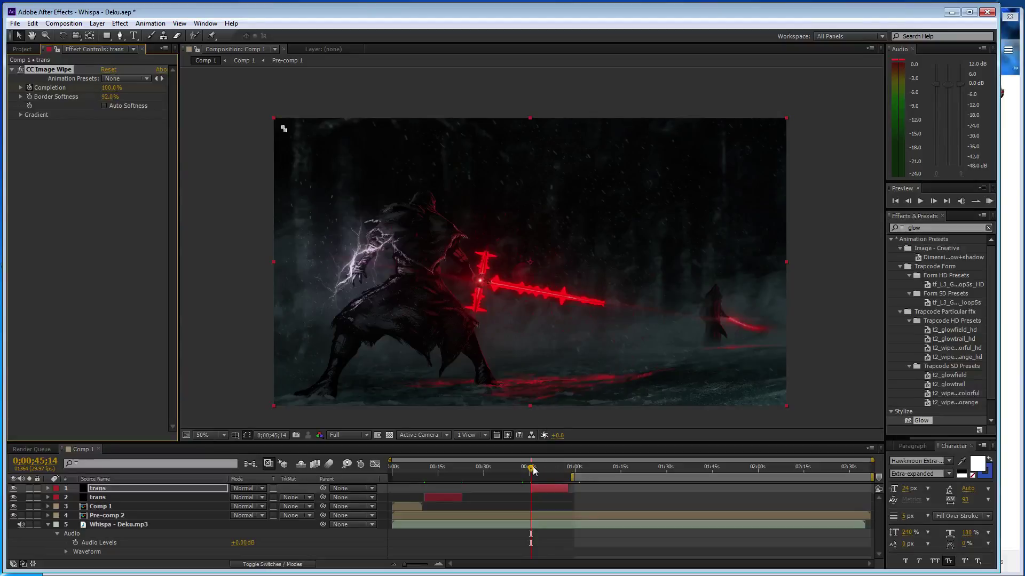
left_click_drag(542, 469, 546, 469)
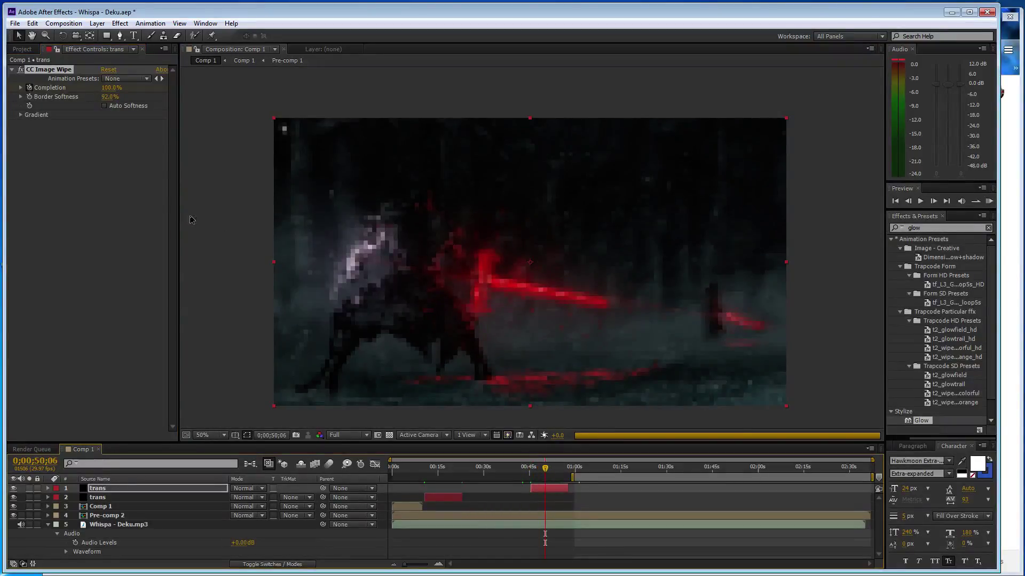
left_click_drag(545, 470, 541, 470)
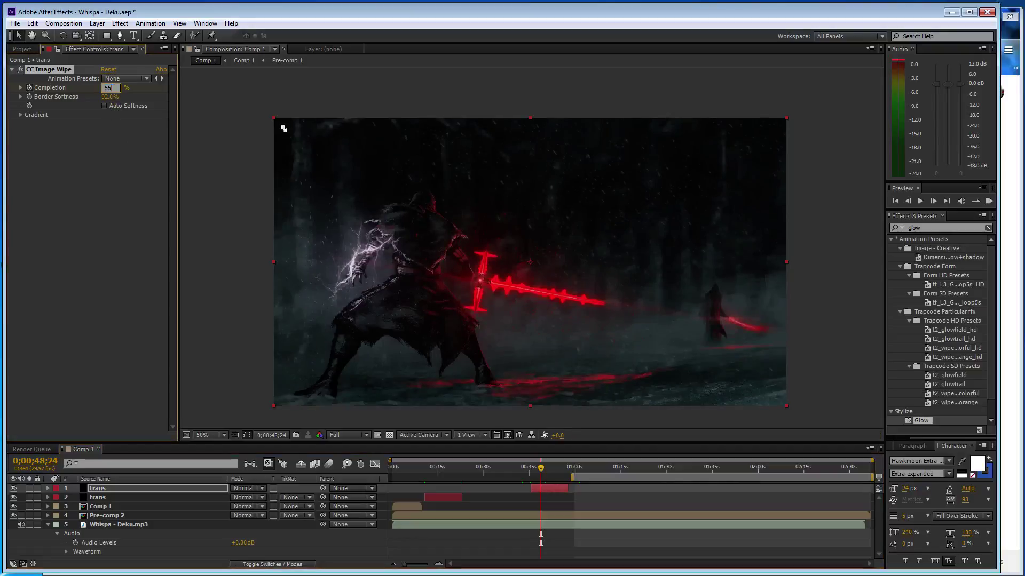
Set the copy's wipe Completion to 50%, then 60%, then 71% at about 0;00;53;21.
left_click(110, 256)
left_click(108, 88)
type("50")
key("Return")
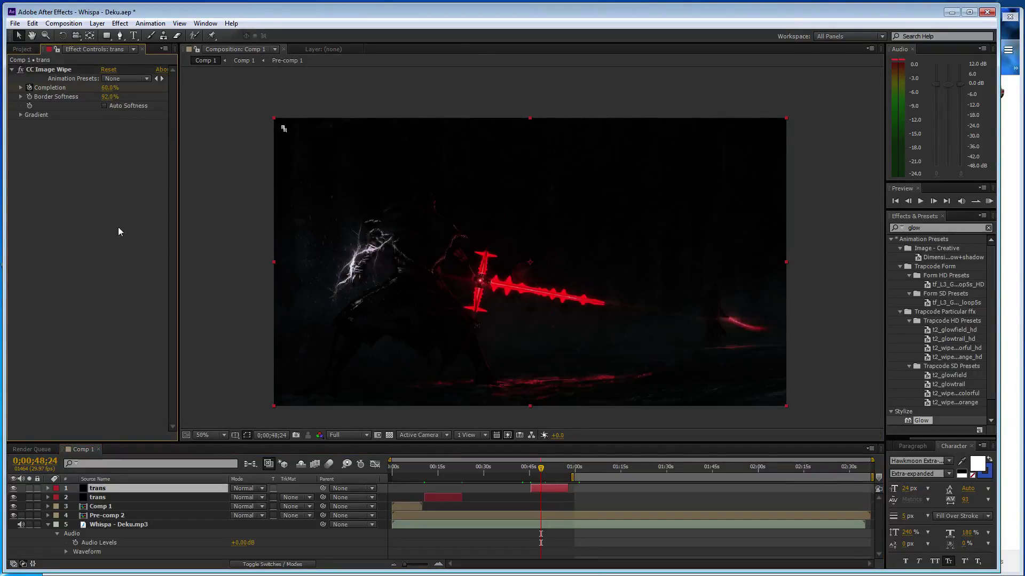
left_click(110, 87)
type("60")
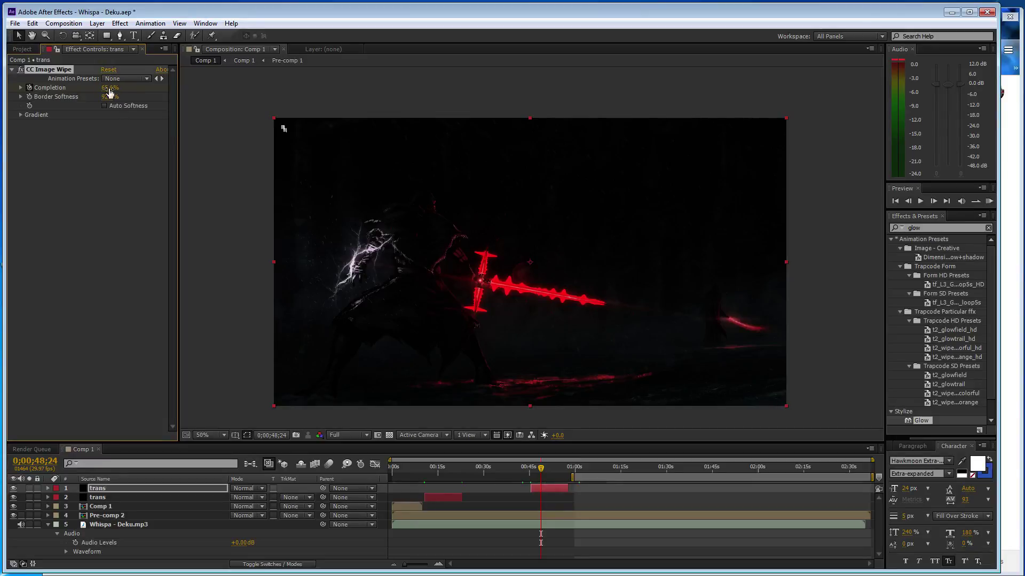
key("Return")
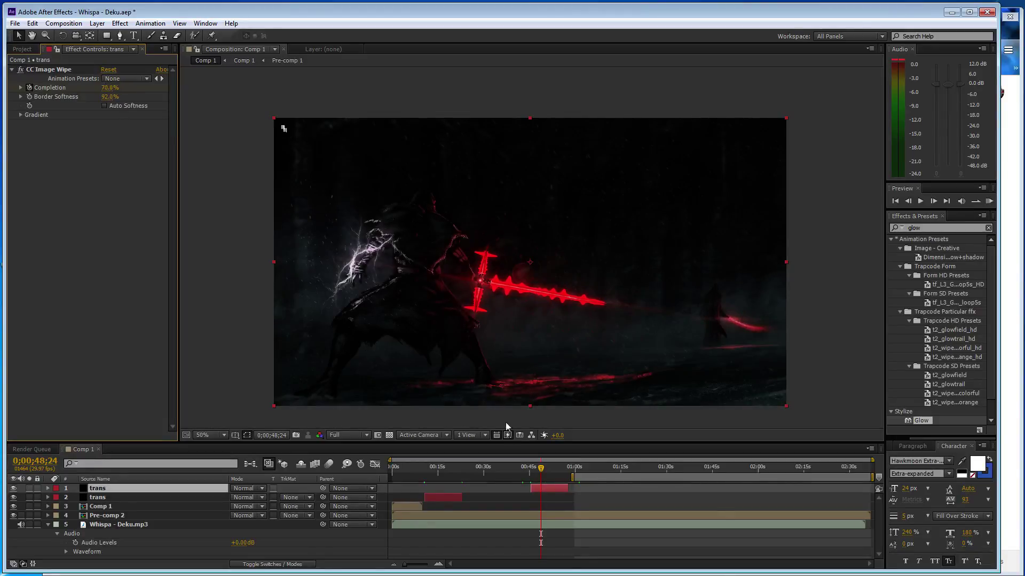
left_click_drag(543, 469, 556, 468)
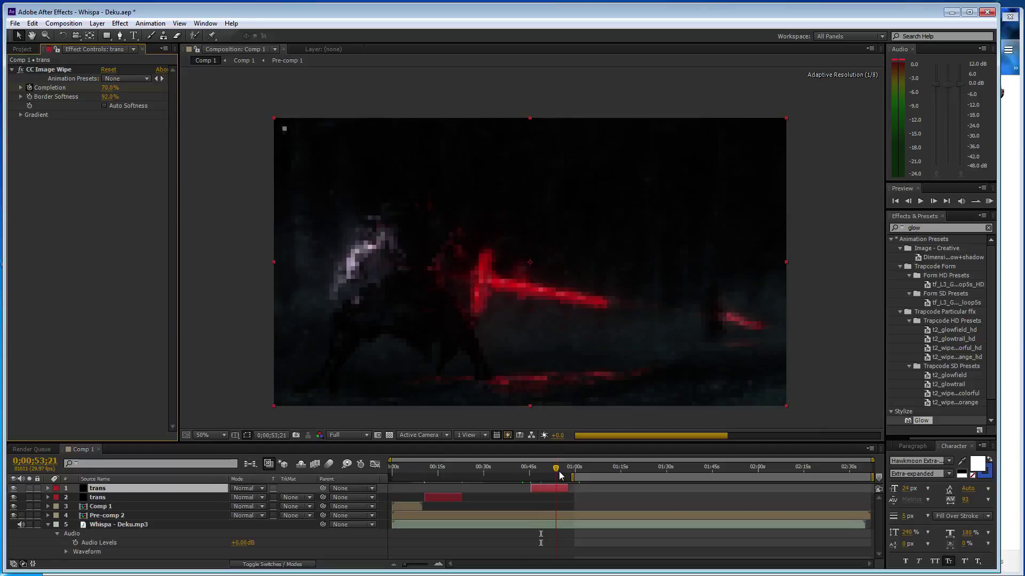
left_click(110, 87)
type("71")
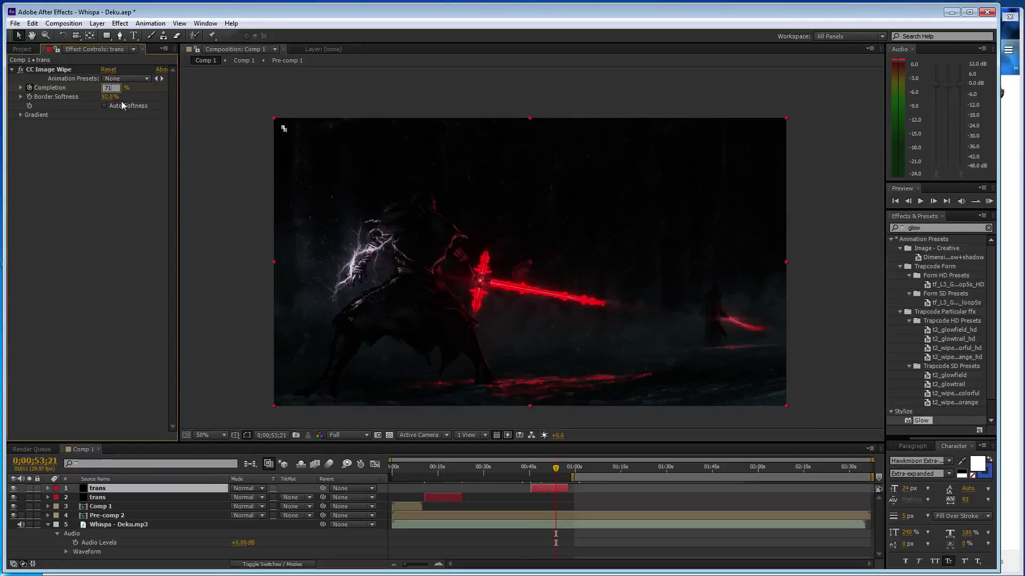
key("Return")
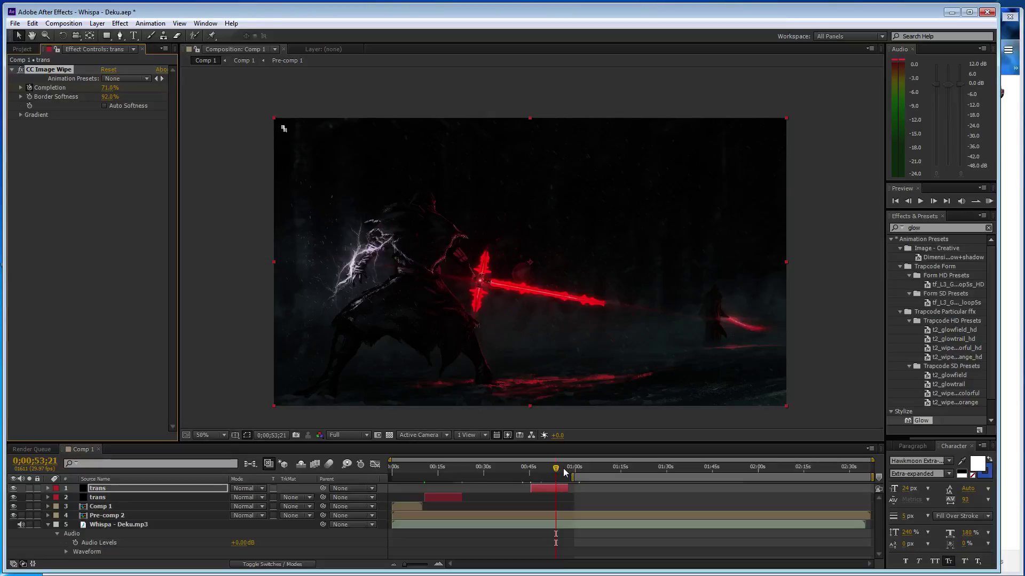
left_click(556, 469)
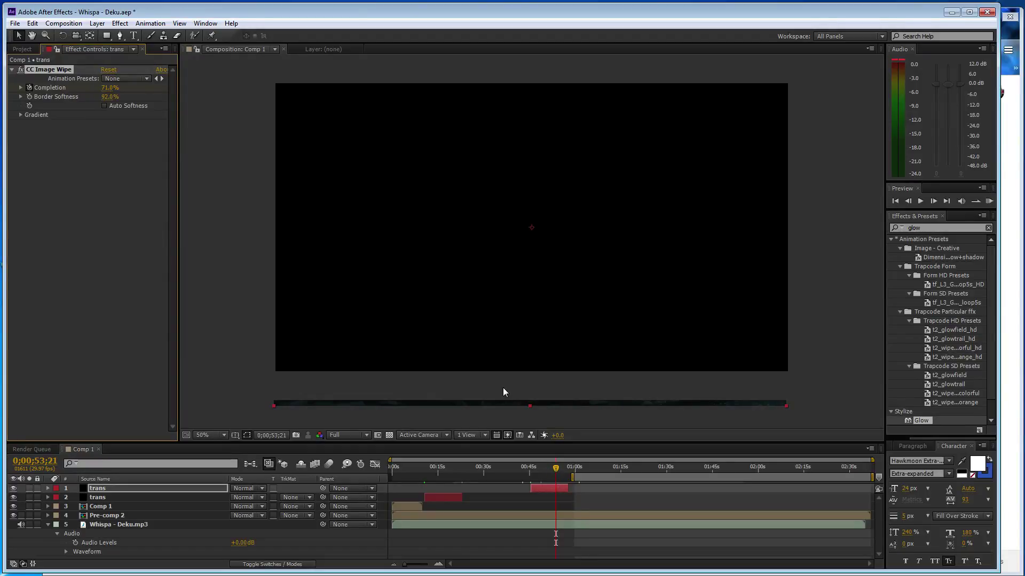
Push the second trans wipe's Completion to 100% at about 0;00;57;25 and save.
left_click(557, 468)
double_click(550, 488)
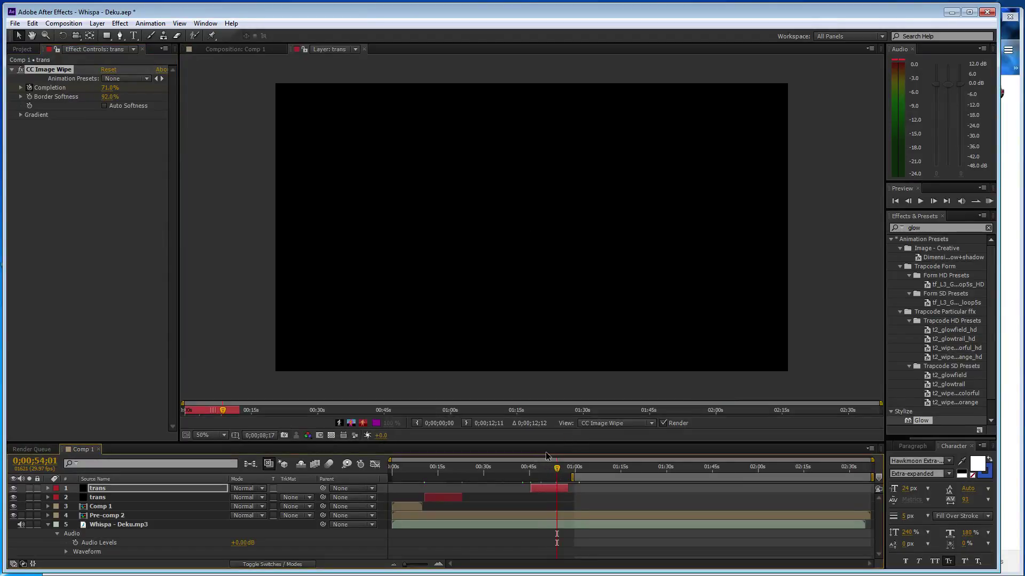
left_click(228, 49)
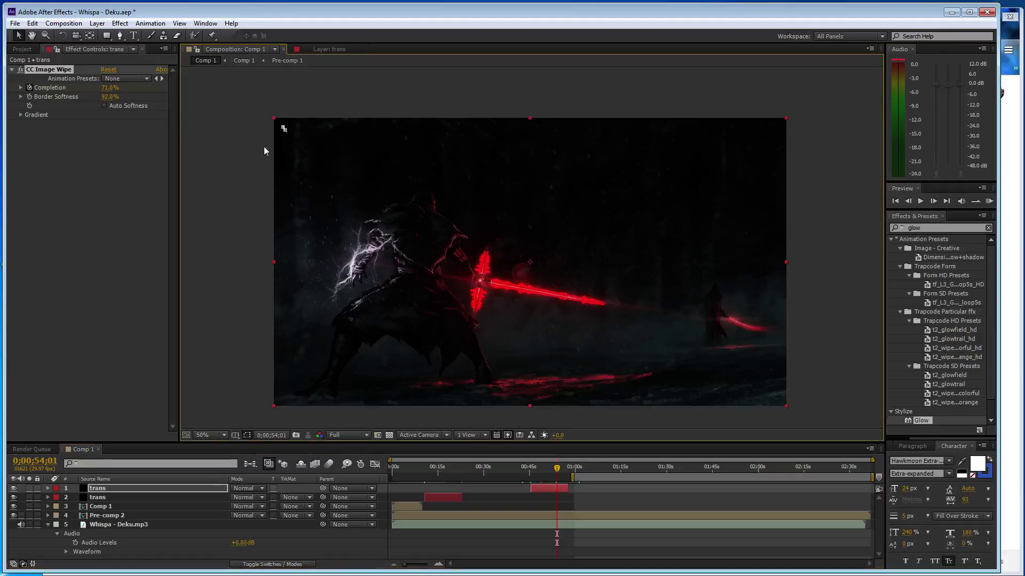
left_click_drag(556, 468, 568, 468)
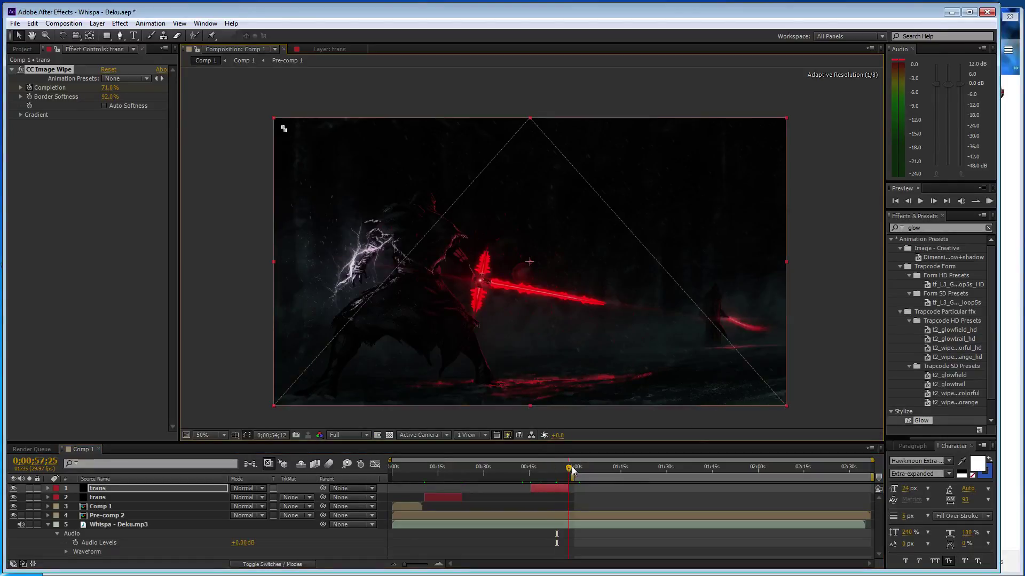
left_click_drag(110, 87, 139, 90)
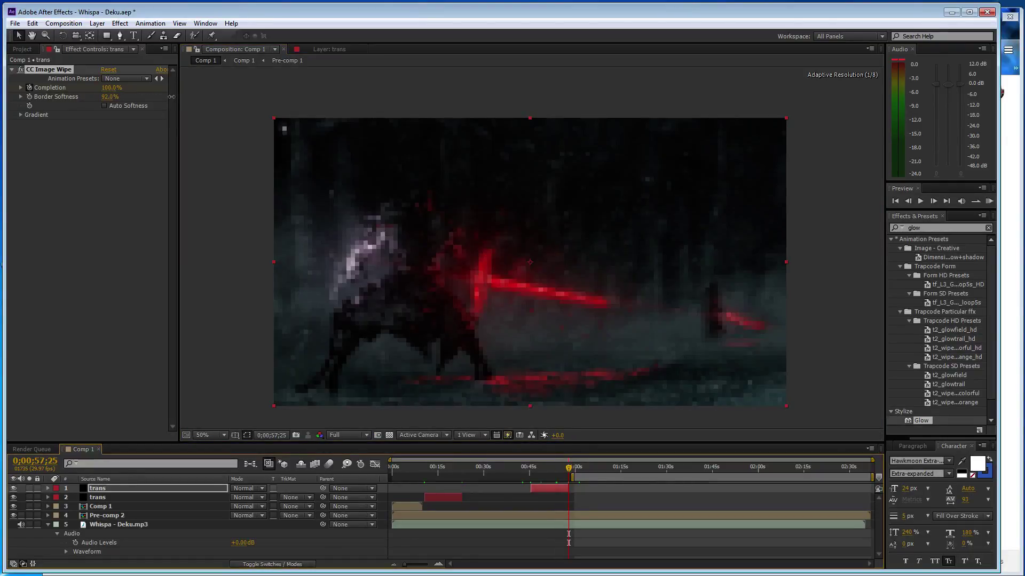
key("ctrl+s")
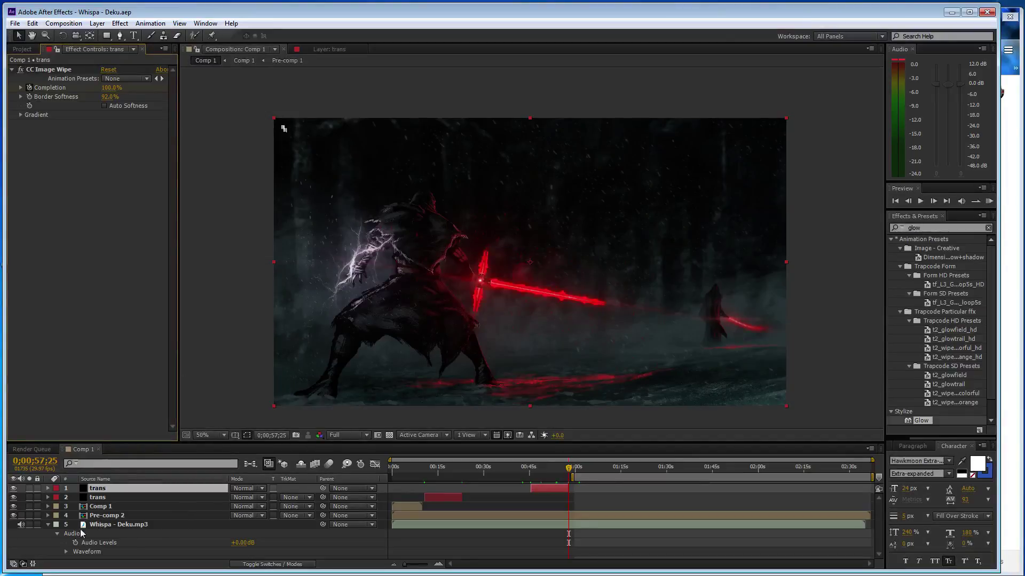
Show the song's waveform, move to about 1:49, and shift the work-area start later.
left_click(66, 552)
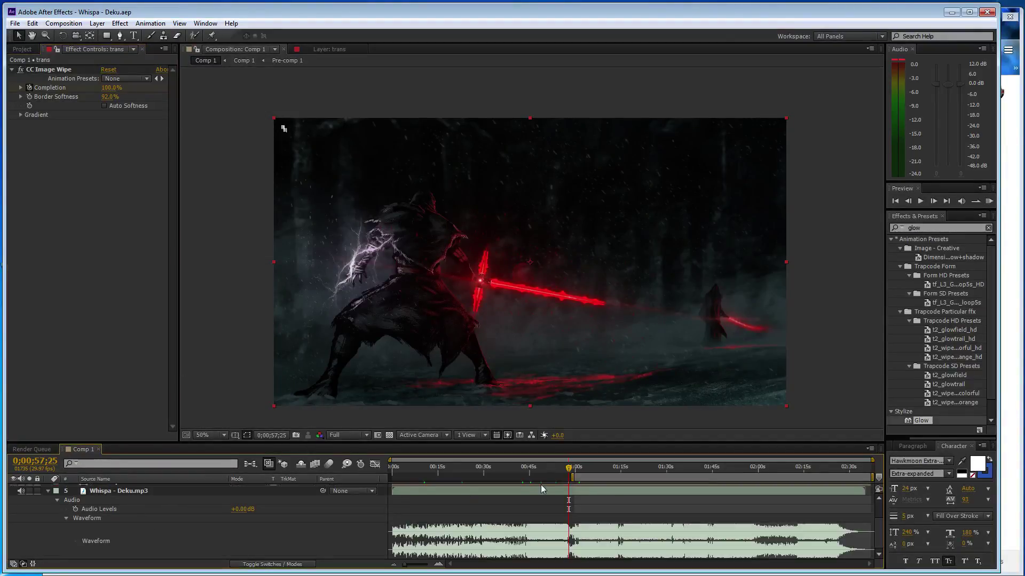
left_click_drag(569, 467, 742, 479)
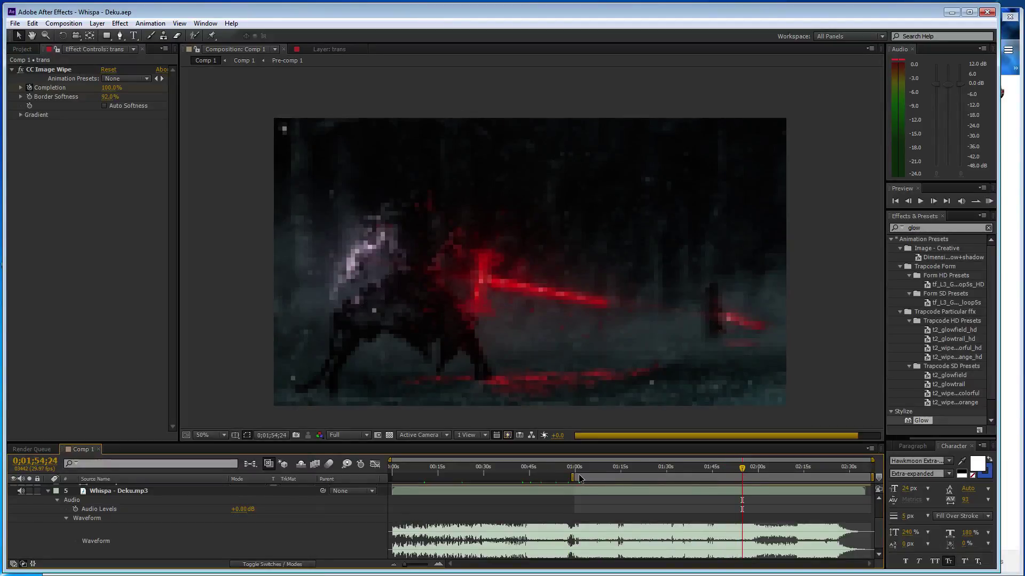
left_click_drag(574, 478, 830, 481)
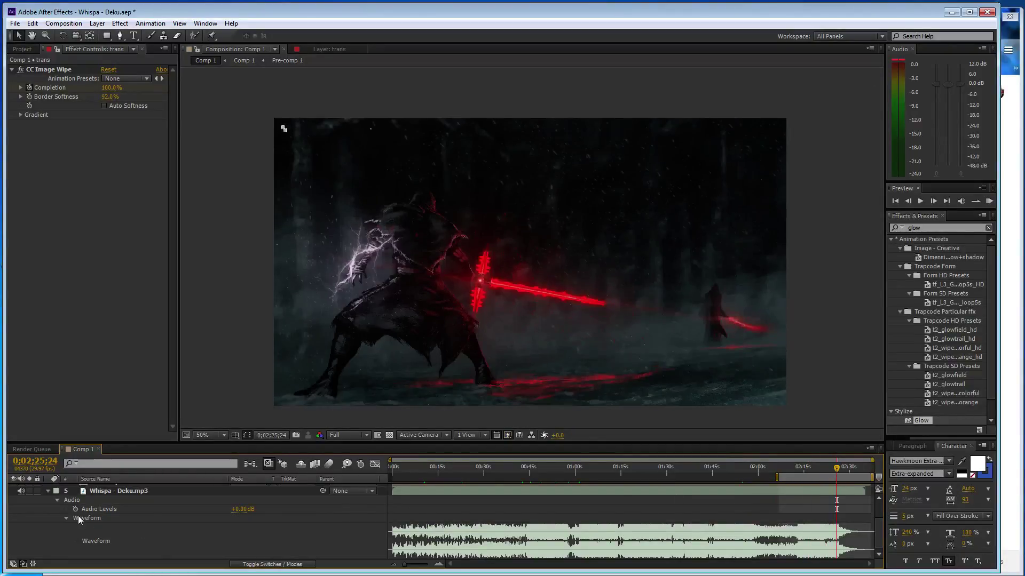
Place a third trans copy at the end, its Completion dropping to 0% by 0;02;36;04.
scroll(65, 518, "up", 3)
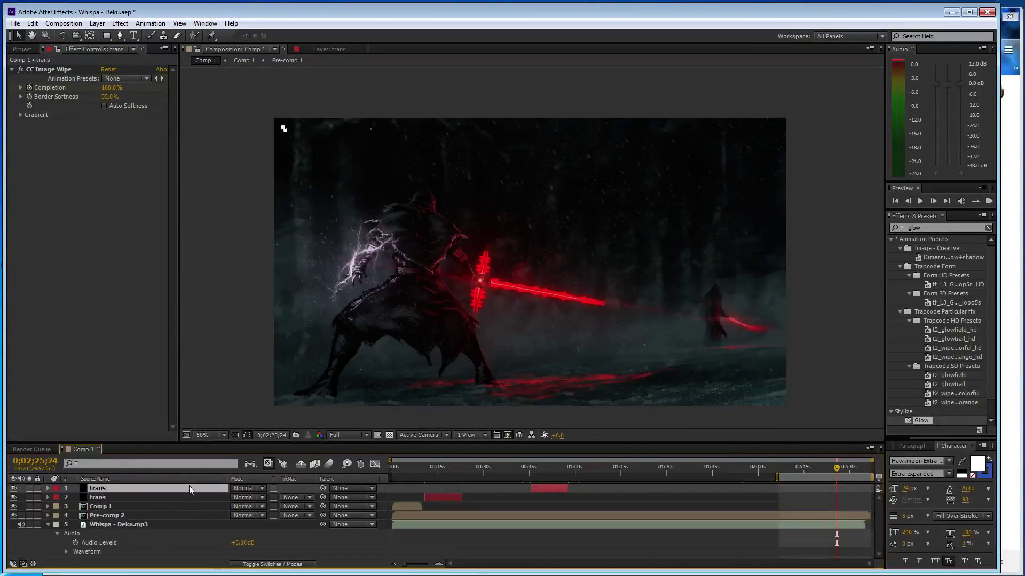
key("ctrl+d")
left_click_drag(547, 489, 860, 487)
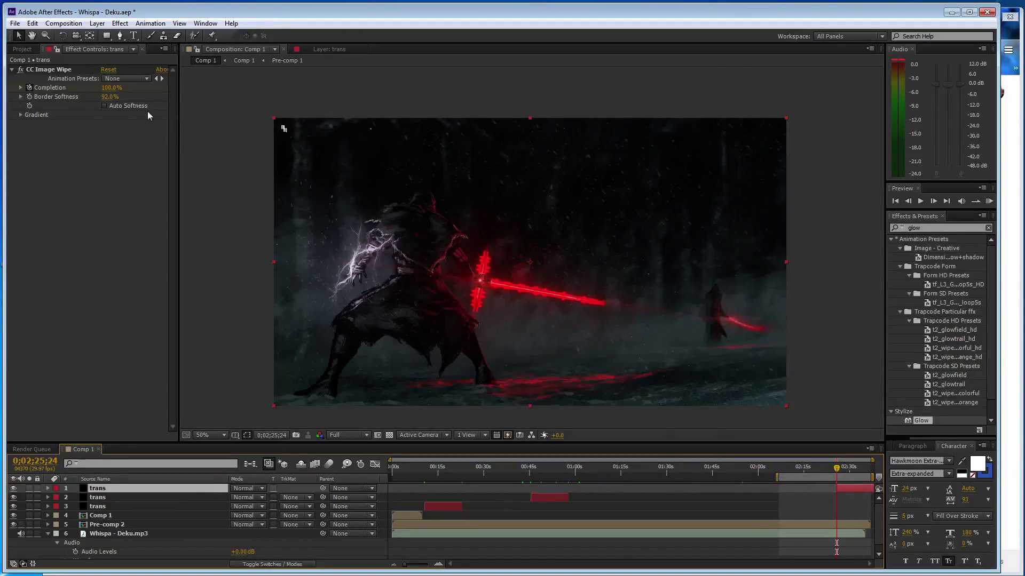
left_click(48, 69)
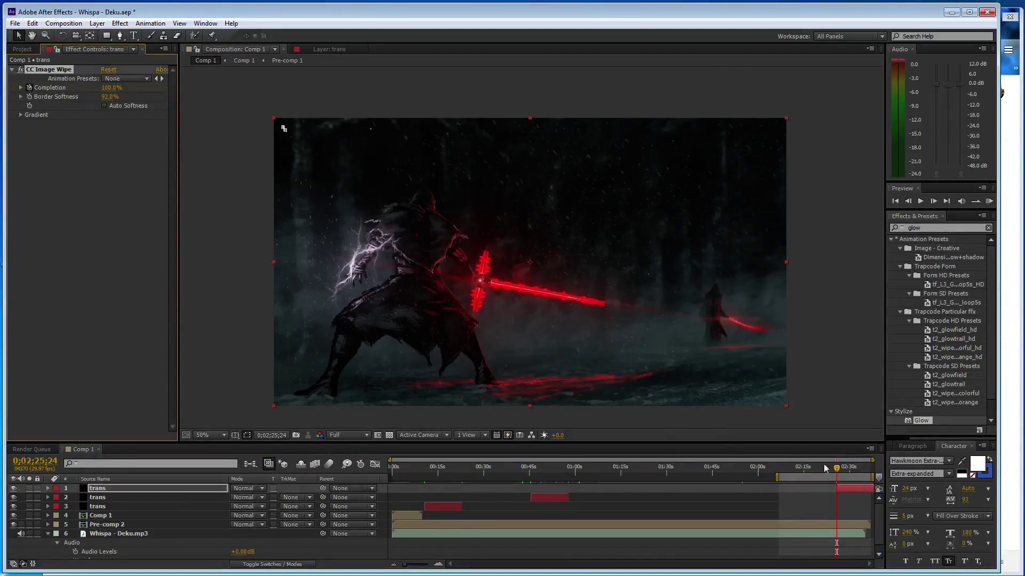
left_click_drag(836, 468, 871, 483)
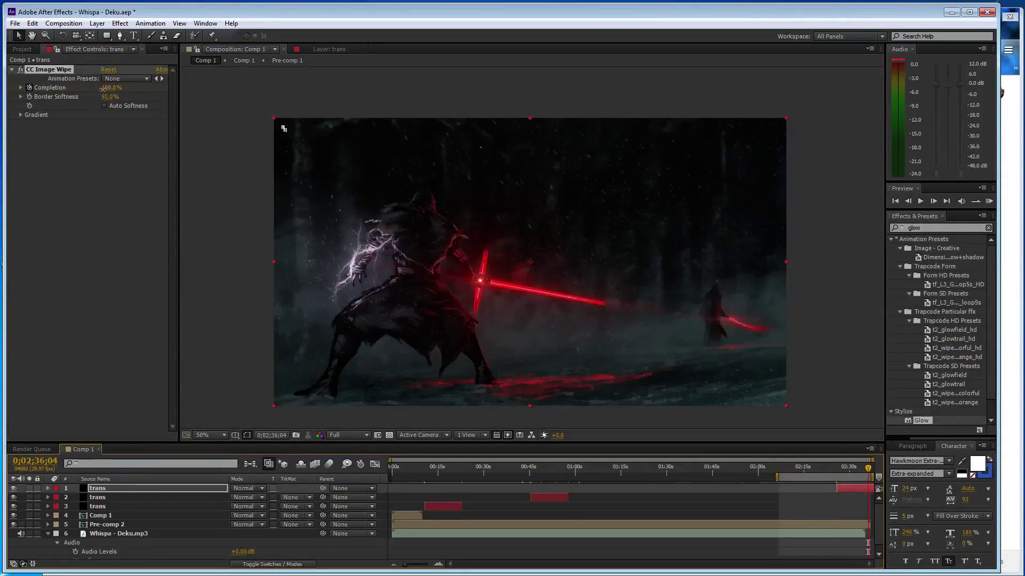
left_click_drag(112, 88, 7, 86)
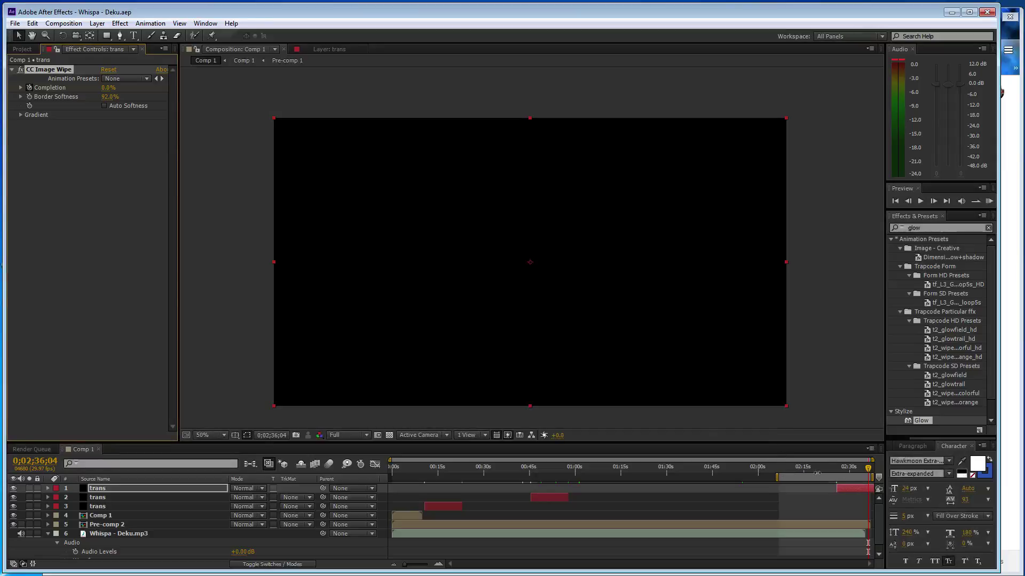
left_click_drag(874, 472, 422, 475)
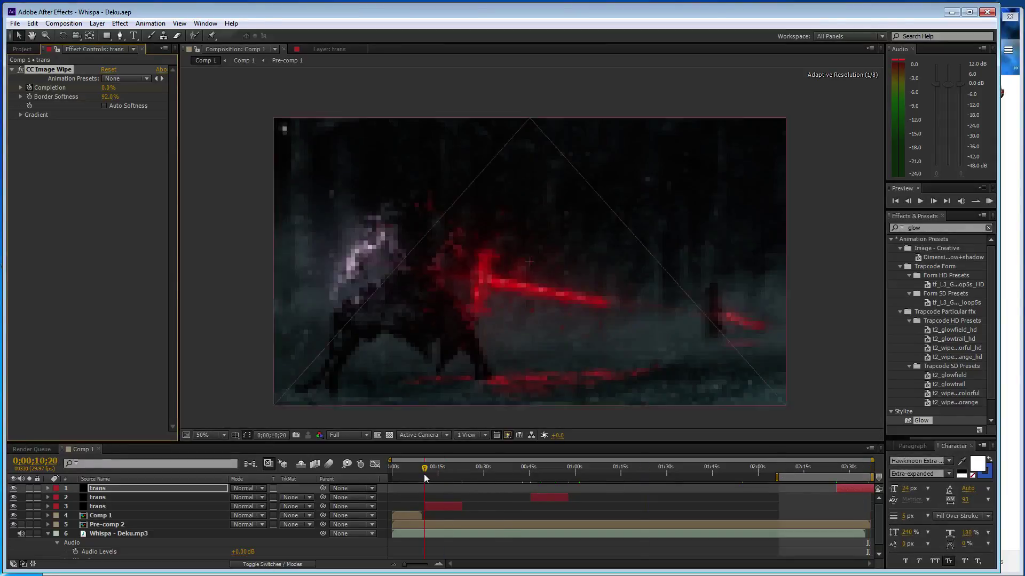
key("ctrl+z")
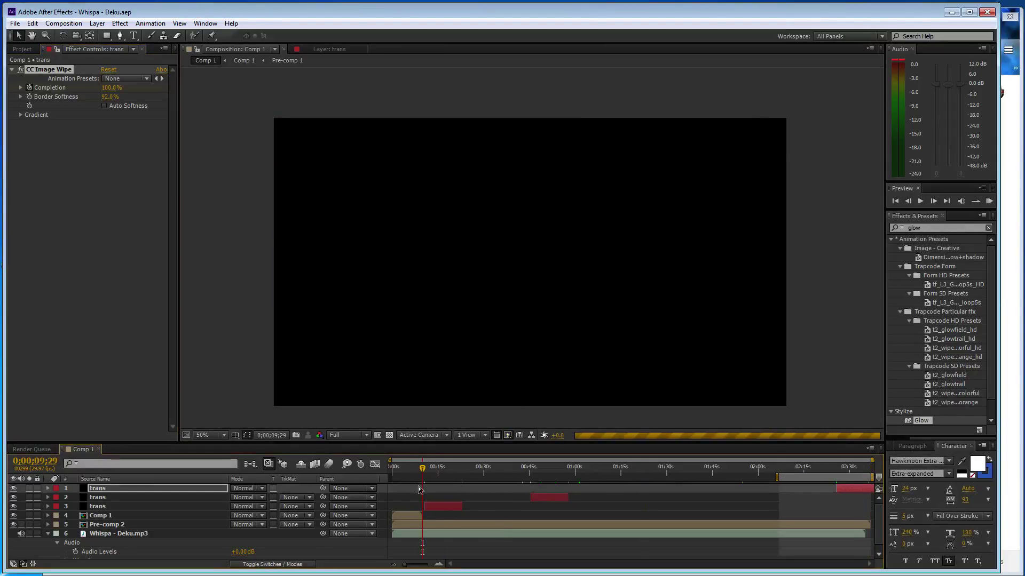
left_click_drag(423, 469, 426, 470)
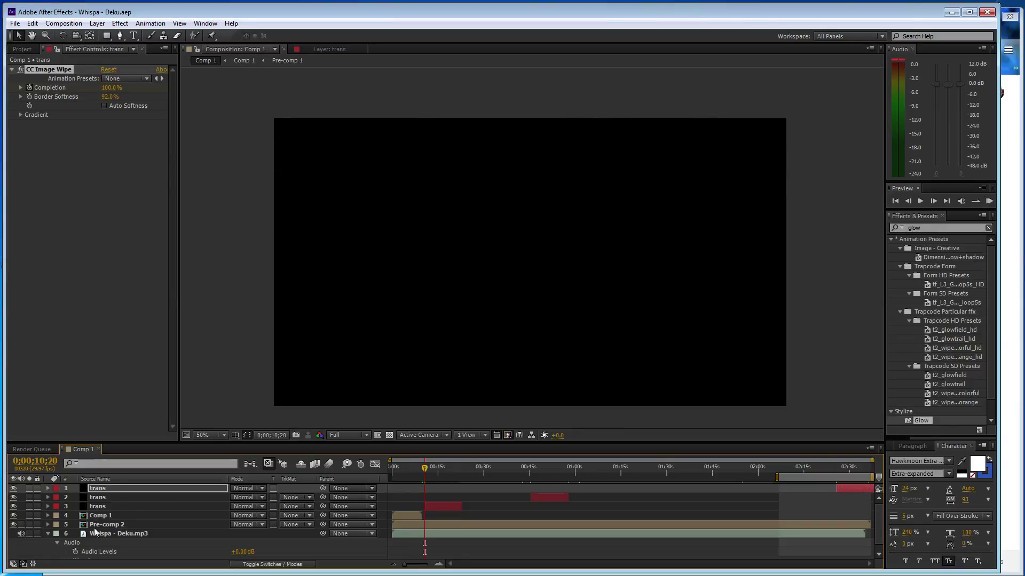
In Pre-comp 2, trim Flare, Eq, Logo 2 no border.png and 669970.jpg to start near 10 seconds.
double_click(107, 527)
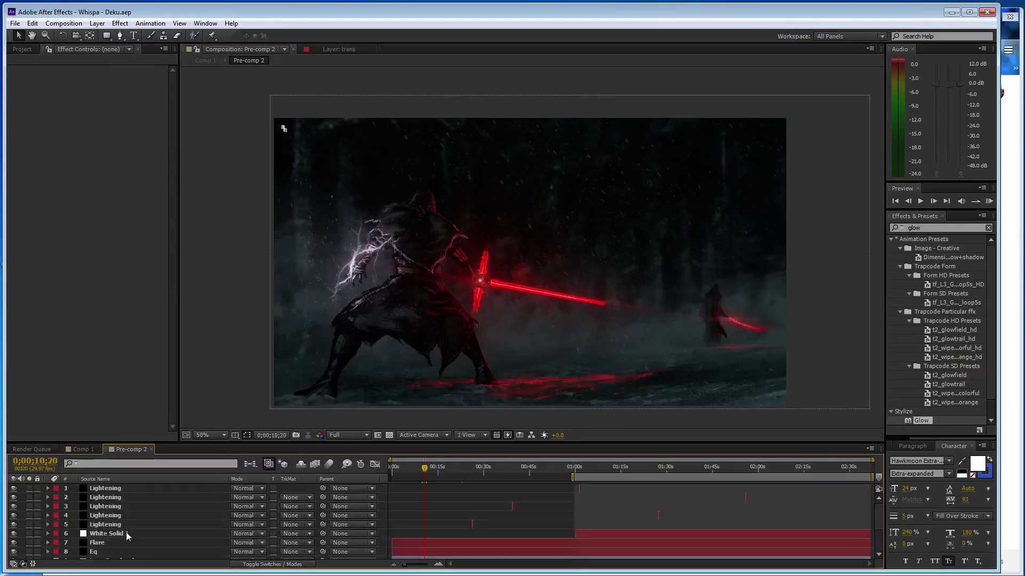
left_click(126, 541)
scroll(133, 534, "down", 3)
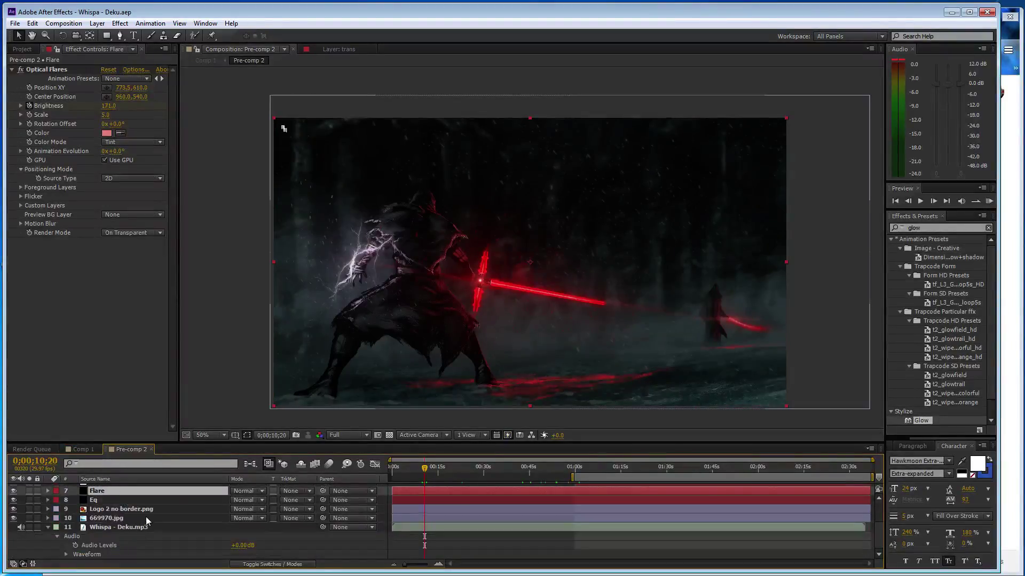
left_click(146, 516, "shift")
mouse_move(393, 490)
left_mouse_down()
mouse_move(424, 491)
mouse_move(448, 472)
mouse_move(574, 472)
left_mouse_up()
Extend Comp 1's work area back to the timeline start, then return to Pre-comp 2.
left_click(94, 451)
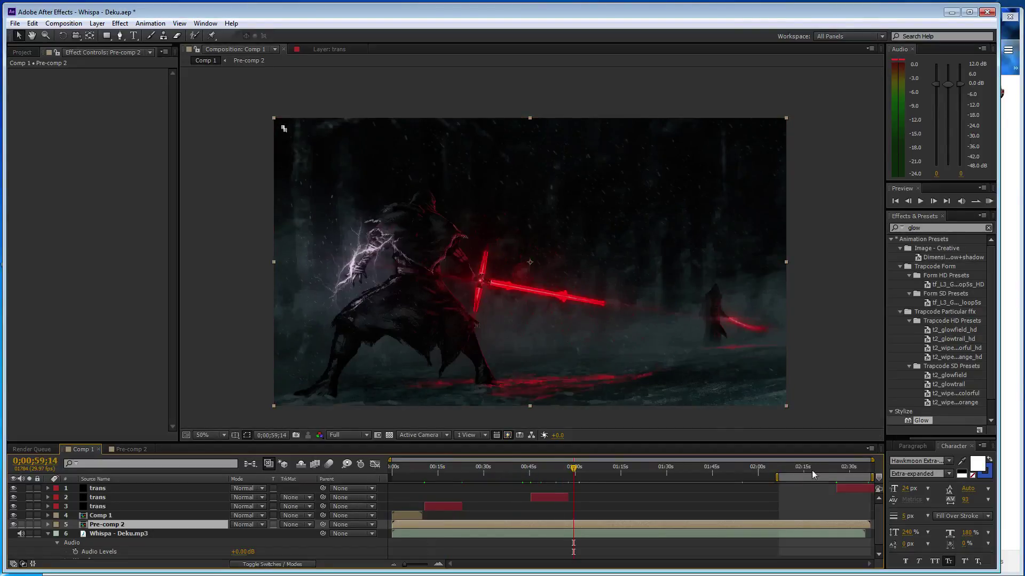
left_click_drag(775, 477, 296, 467)
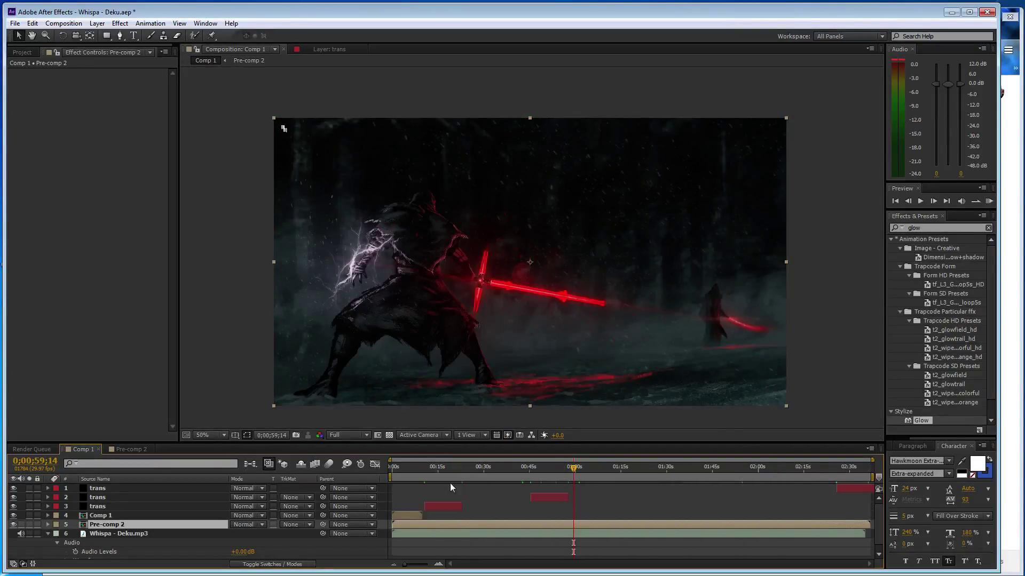
left_click_drag(573, 468, 604, 475)
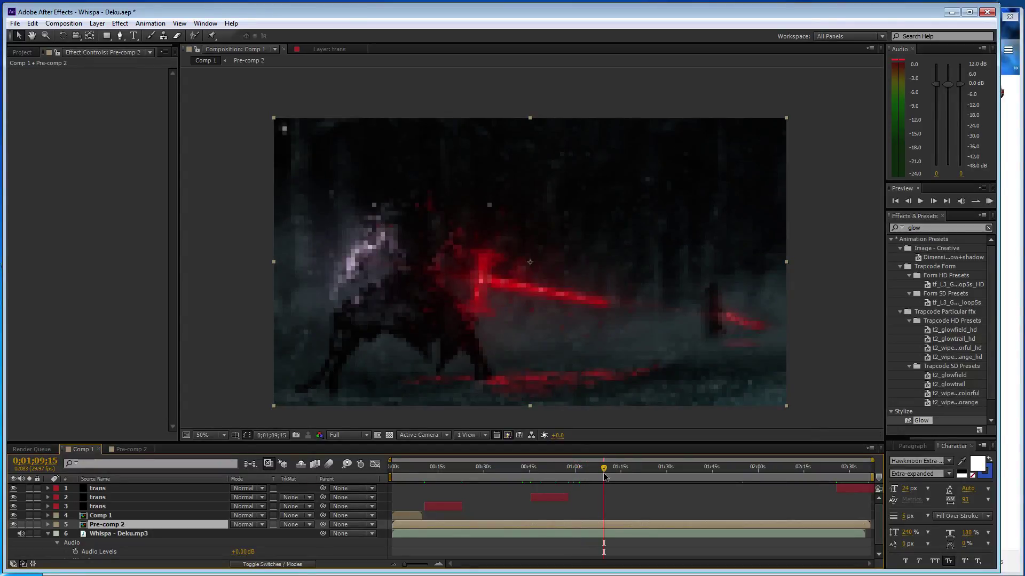
left_click(128, 451)
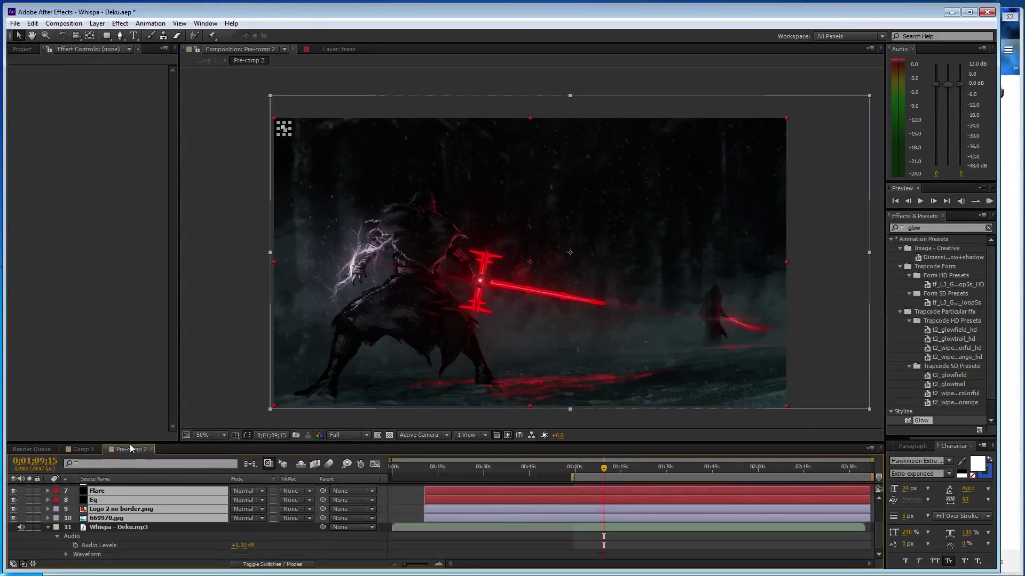
Set Maximum Height to 600 on both Audio Spectrum effects of the Eq layer.
left_click(116, 500)
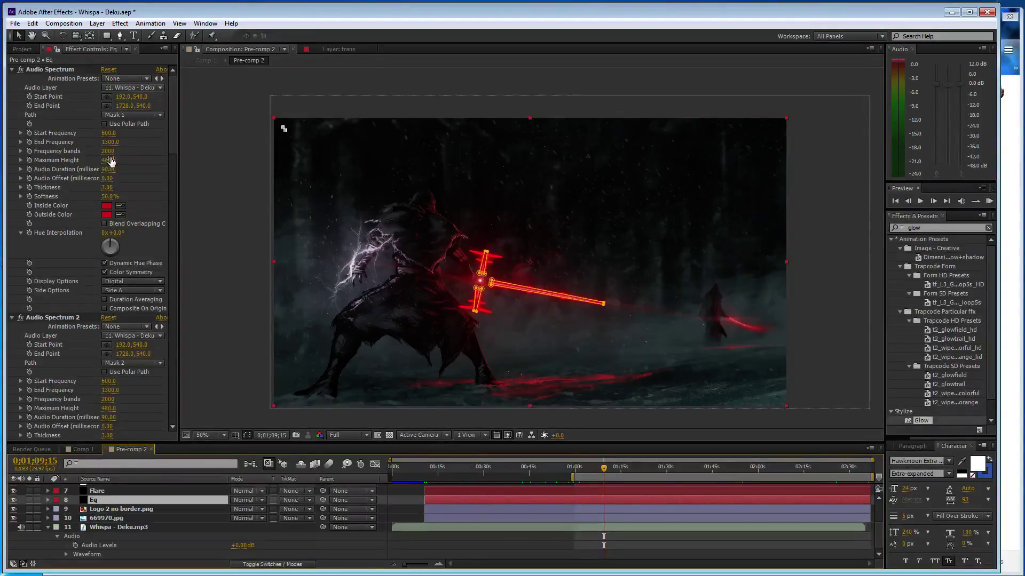
left_click(108, 160)
type("600")
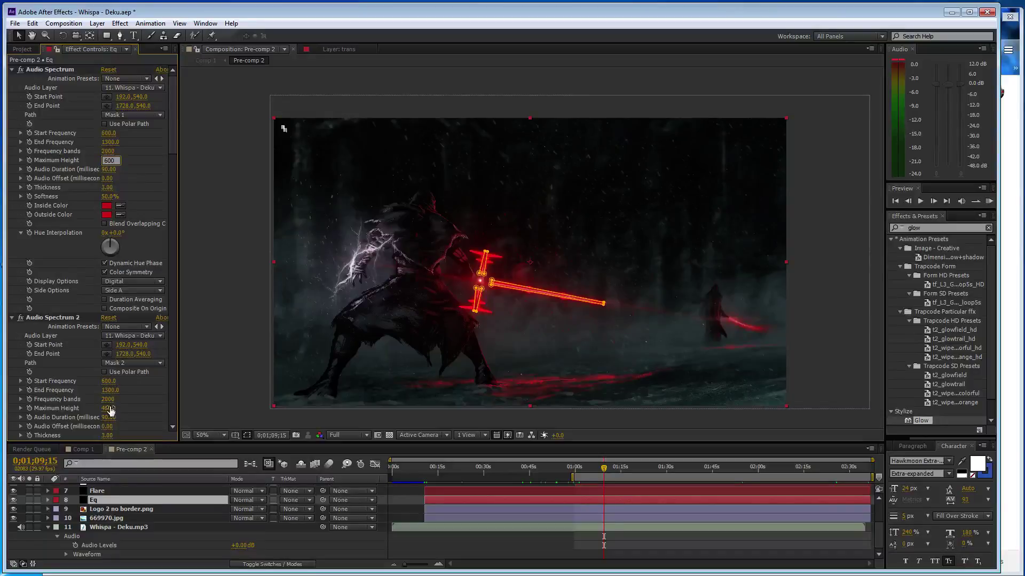
key("Return")
scroll(128, 273, "down", 2)
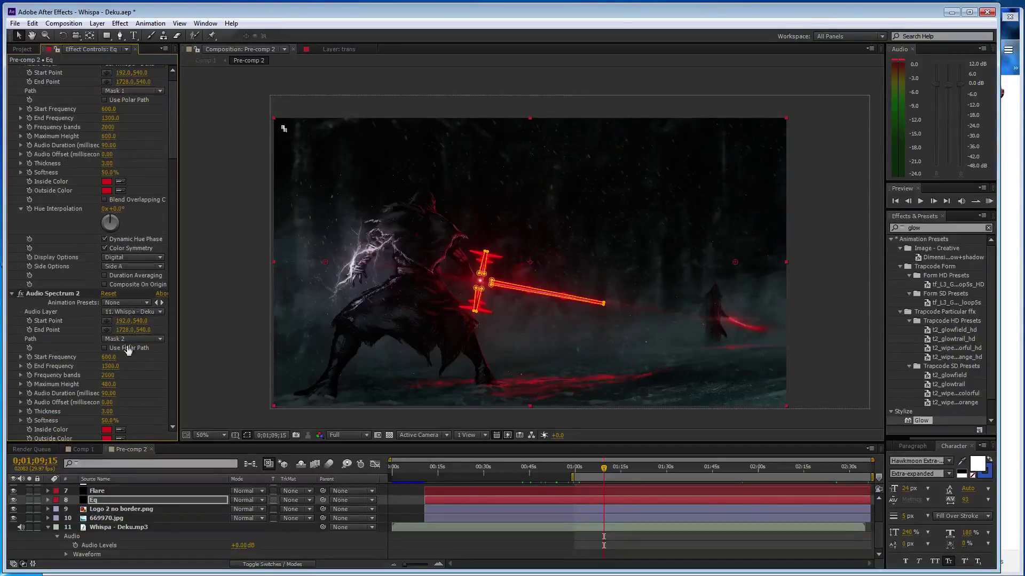
left_click(115, 384)
type("600")
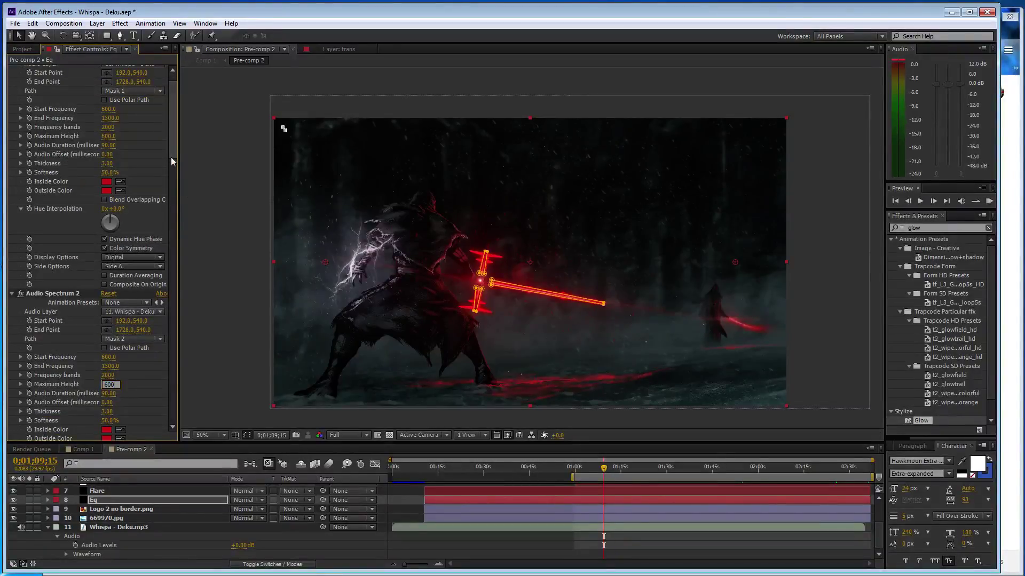
key("Return")
left_click(233, 383)
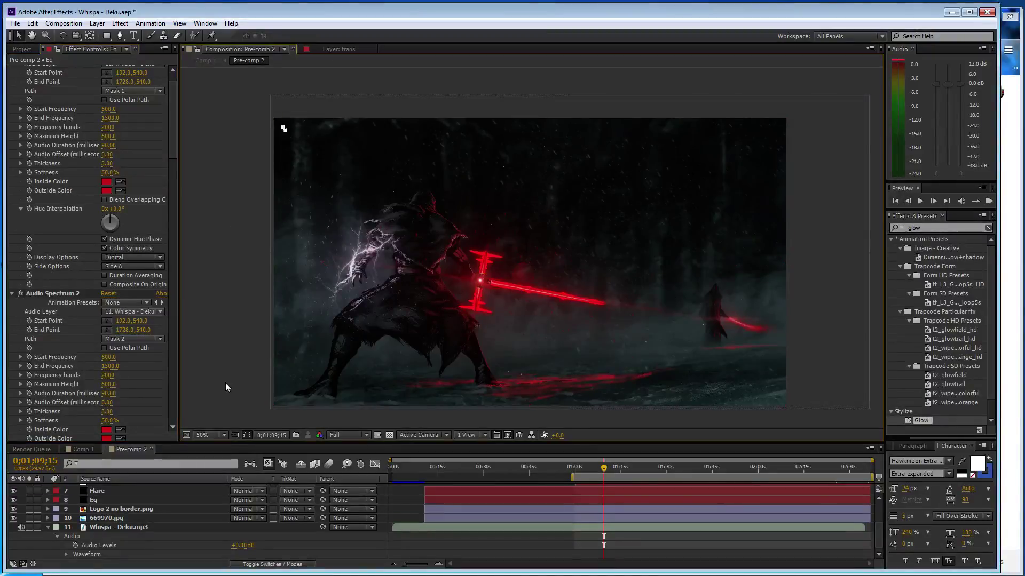
left_click_drag(605, 469, 619, 470)
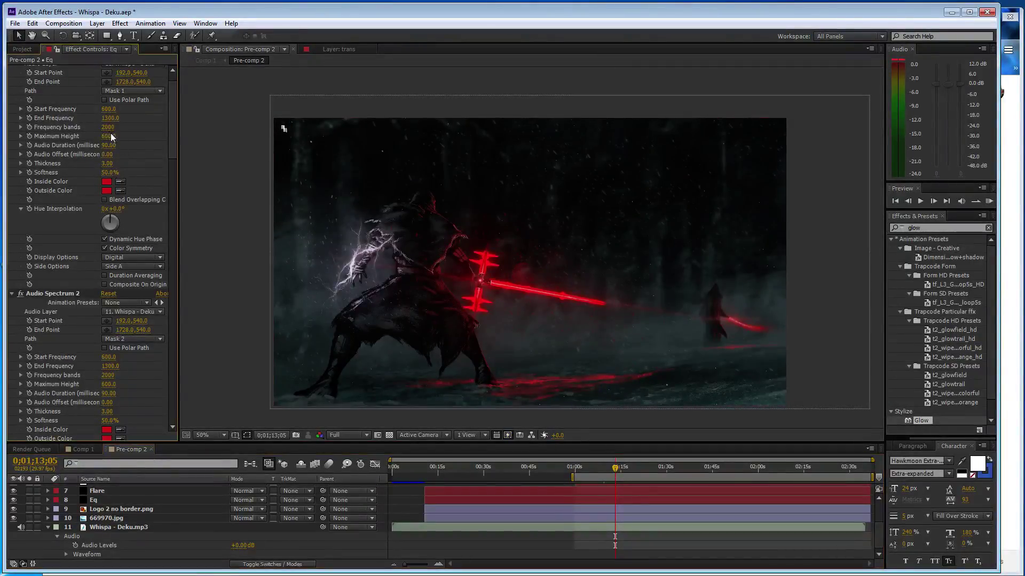
Raise both Audio Spectrum Maximum Heights on the Eq layer to 700.
key("ctrl+Up")
left_click(129, 500)
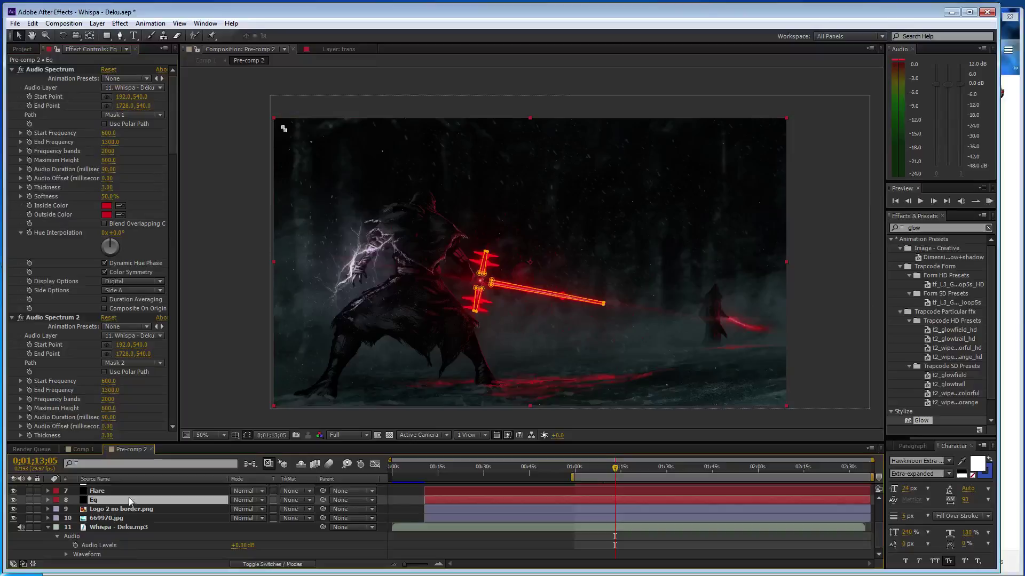
left_click(108, 160)
type("700")
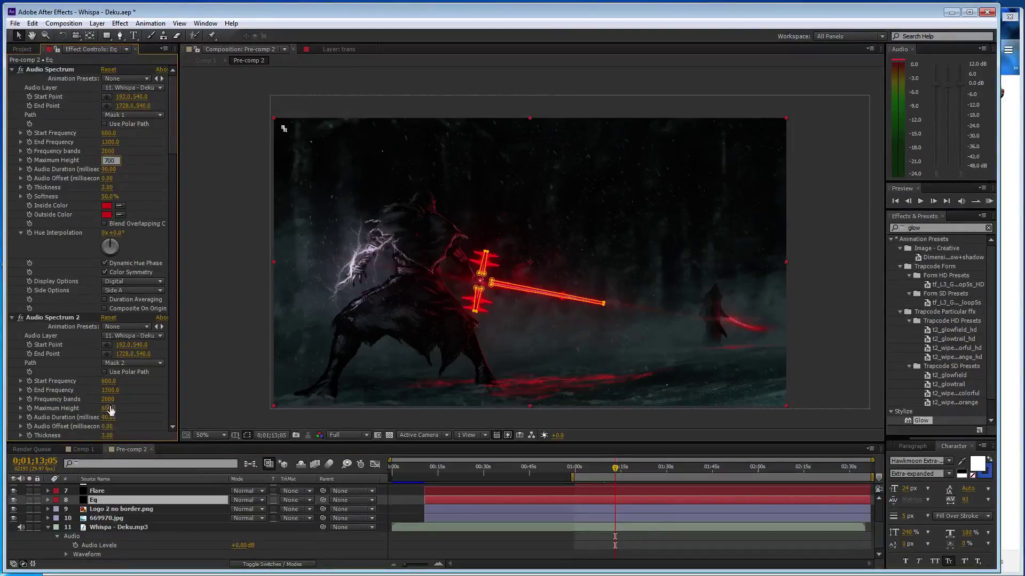
left_click(108, 408)
type("700")
left_click(229, 338)
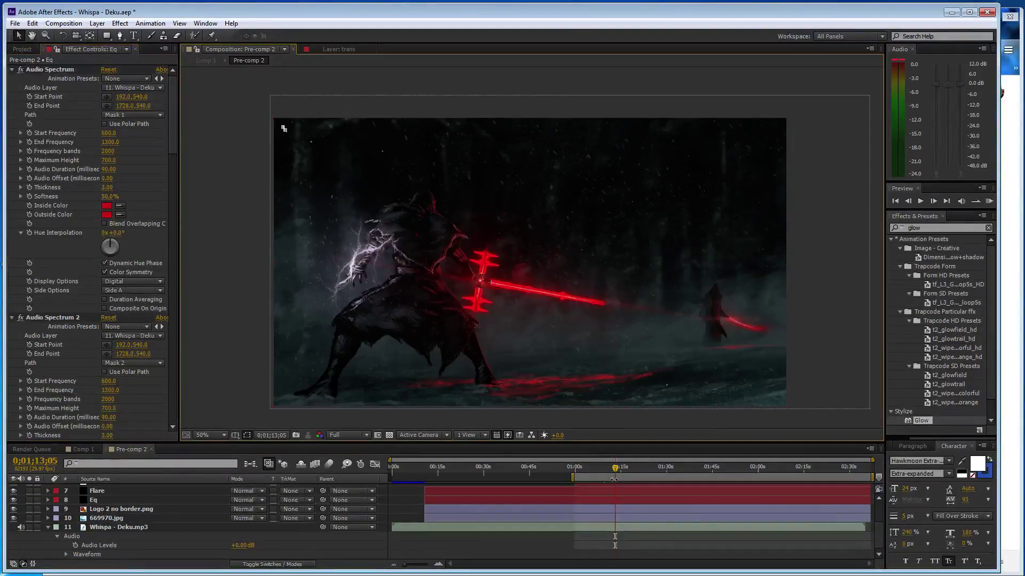
Preview the lightsaber's audio spectrum from about 1:15.
left_click_drag(615, 470, 624, 472)
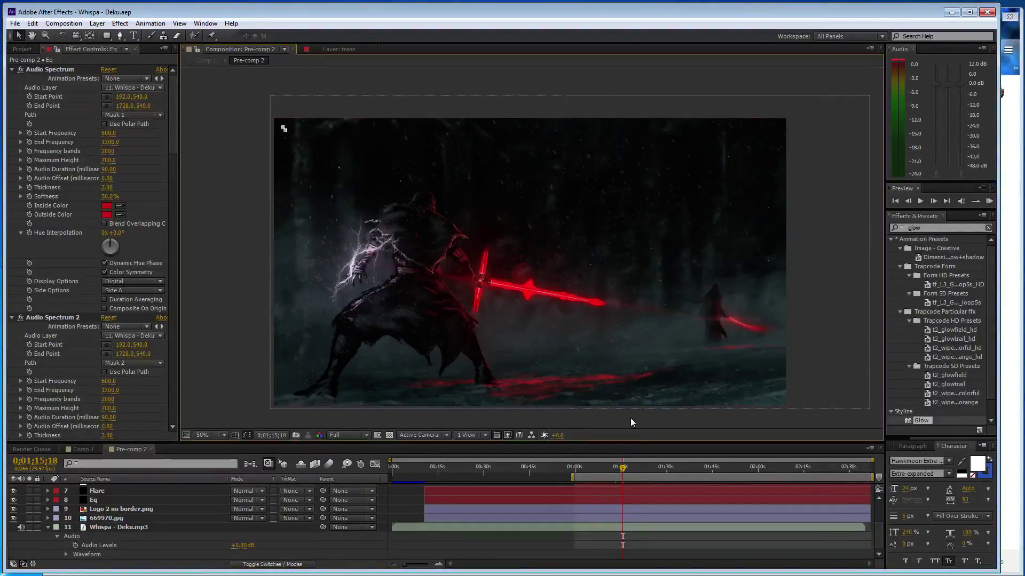
key("KP_0")
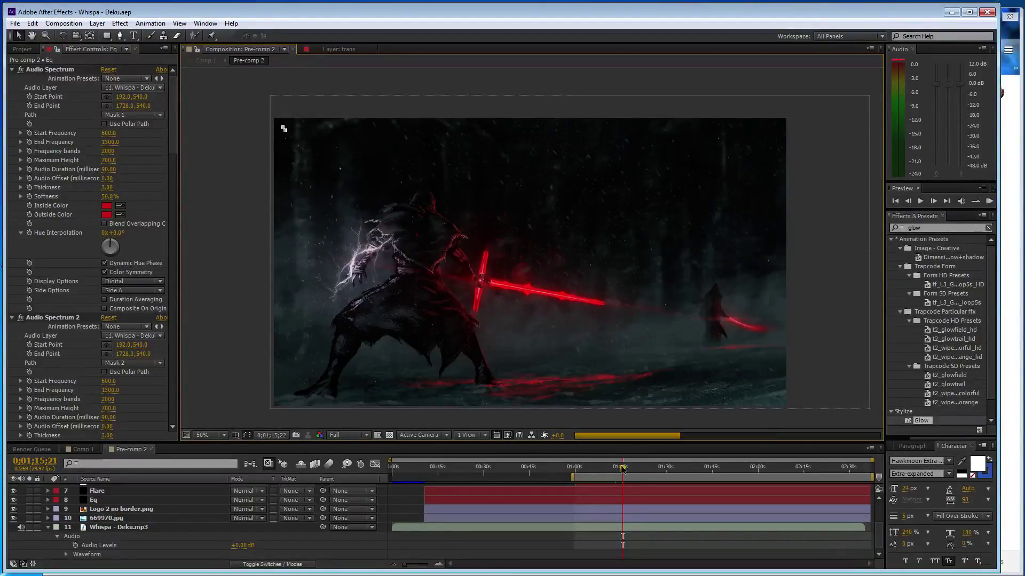
left_click(628, 471)
key("KP_0")
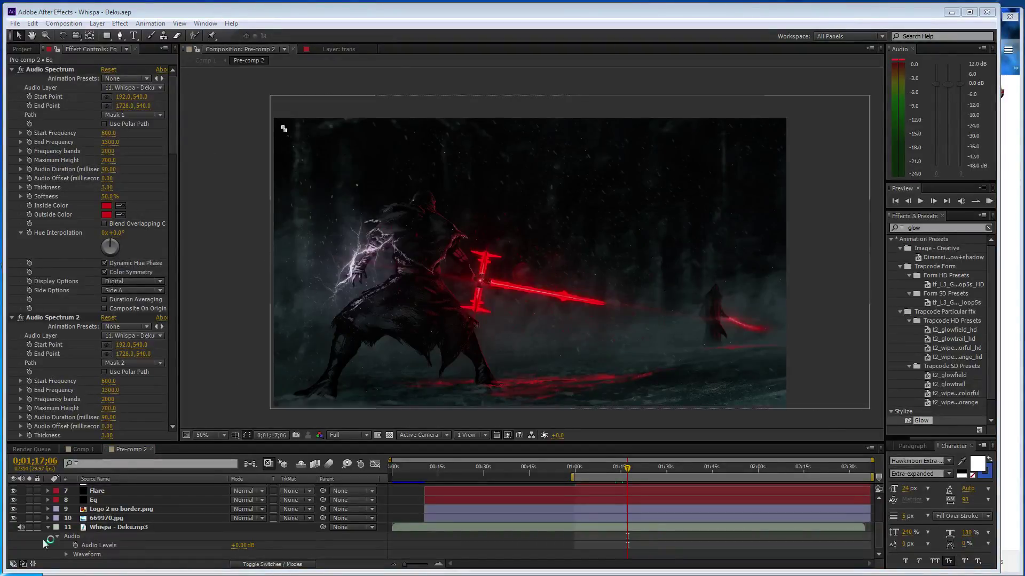
Show Comp 1 at Fit magnification with the Project panel visible and the viewer enlarged.
left_click(89, 451)
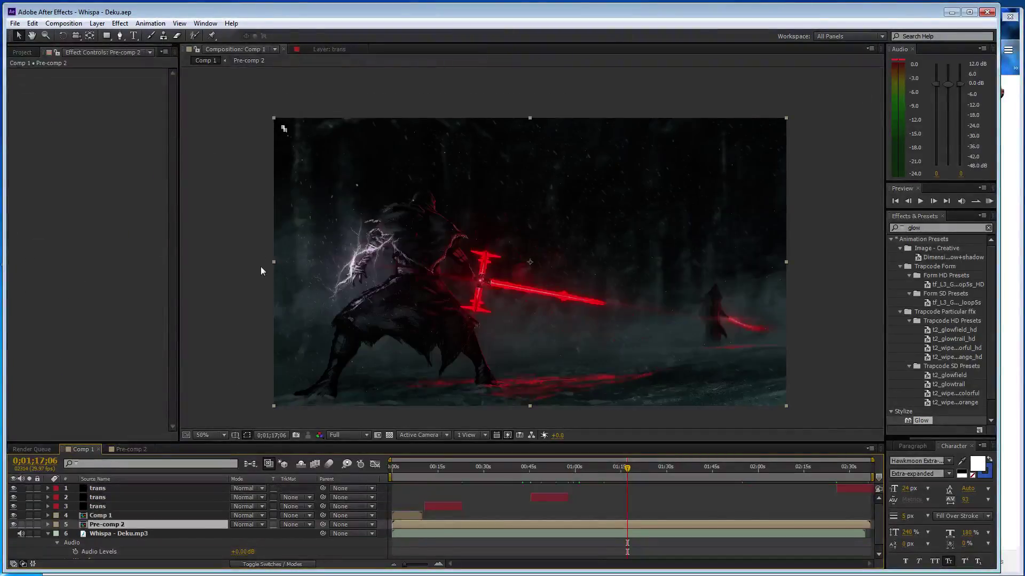
left_click(211, 434)
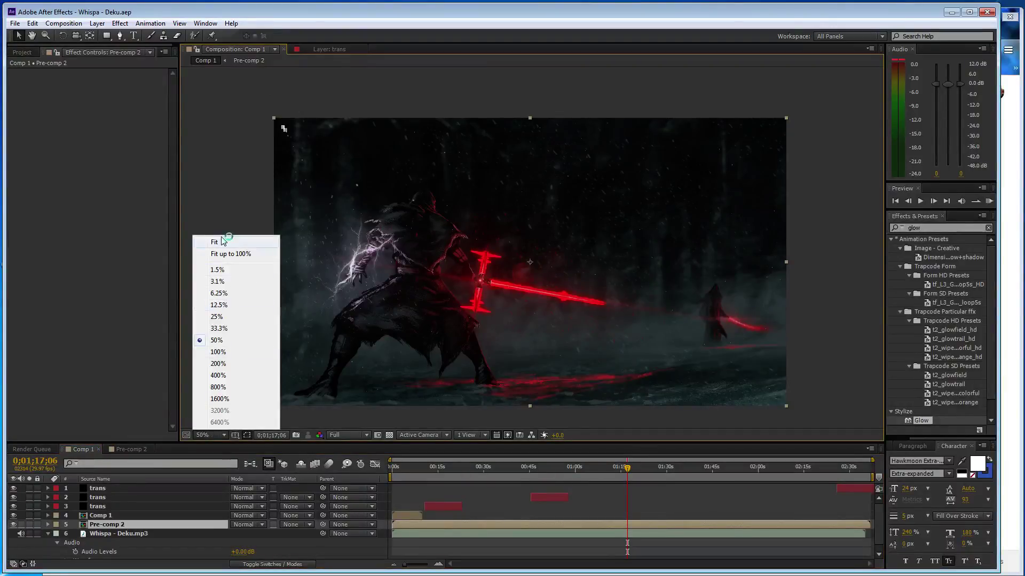
left_click(223, 242)
left_click(23, 53)
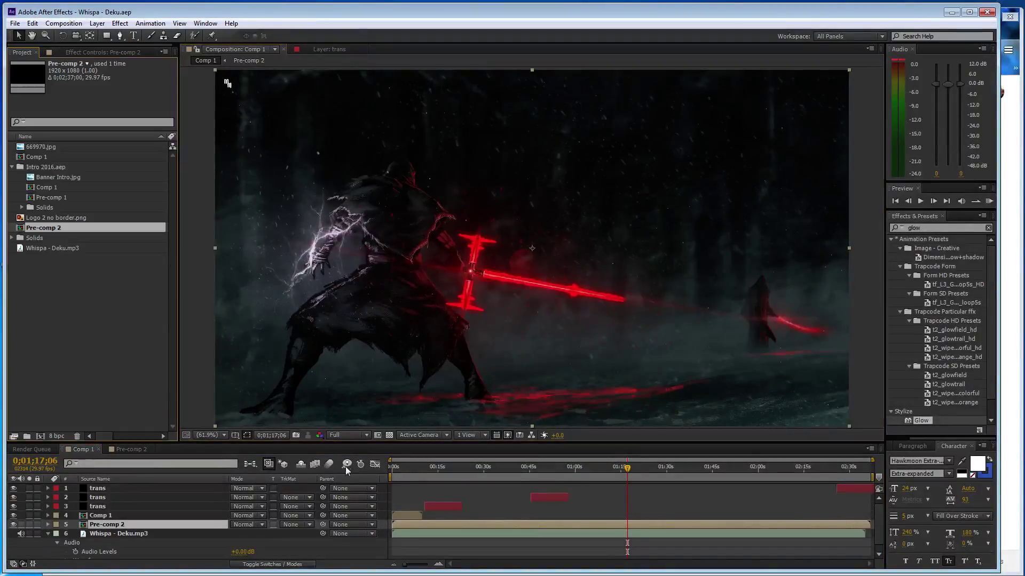
left_click_drag(347, 442, 346, 471)
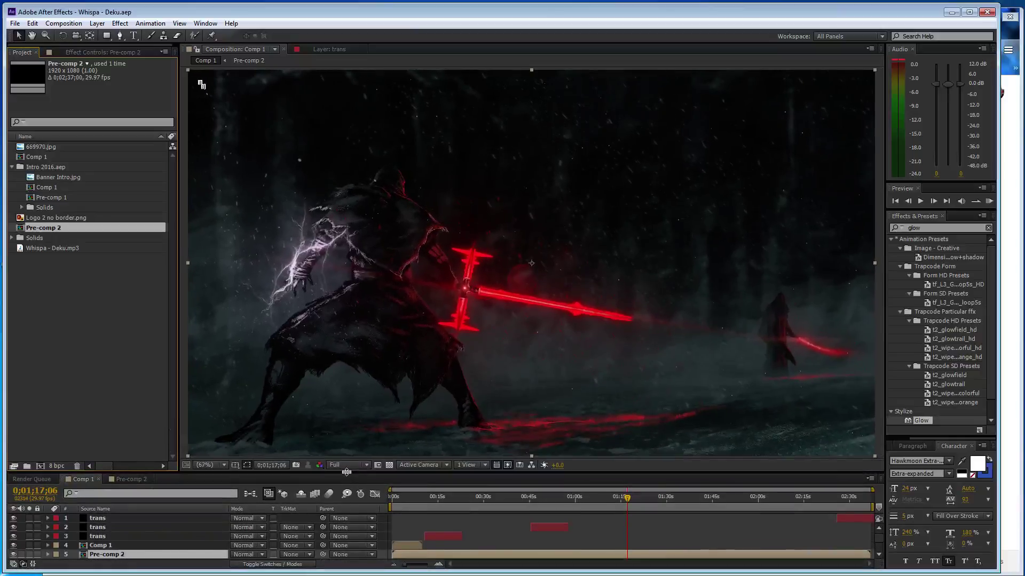
Snip the maximized After Effects screen and save it as JPEG image 3112211.
double_click(448, 14)
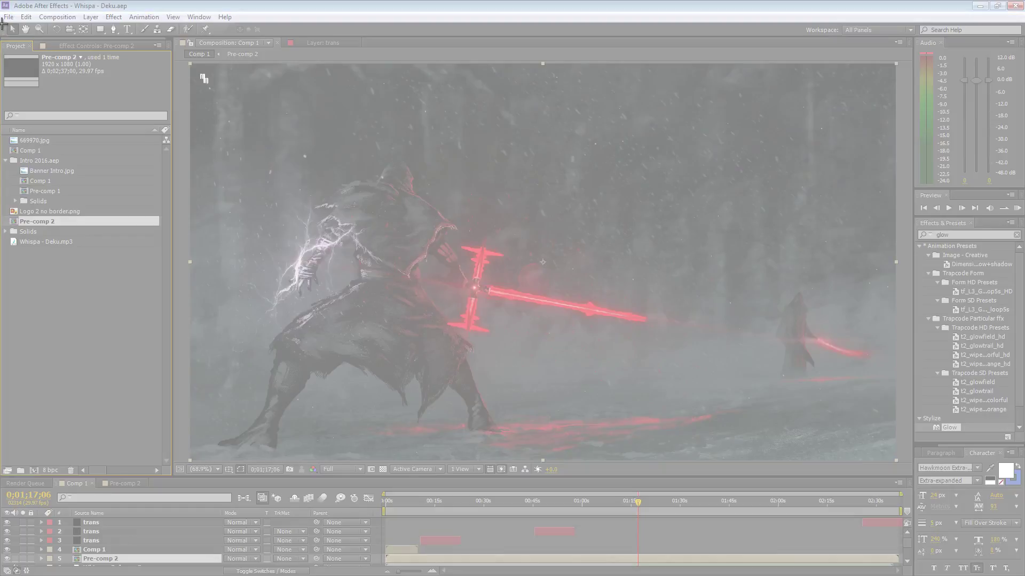
left_click_drag(3, 13, 1022, 573)
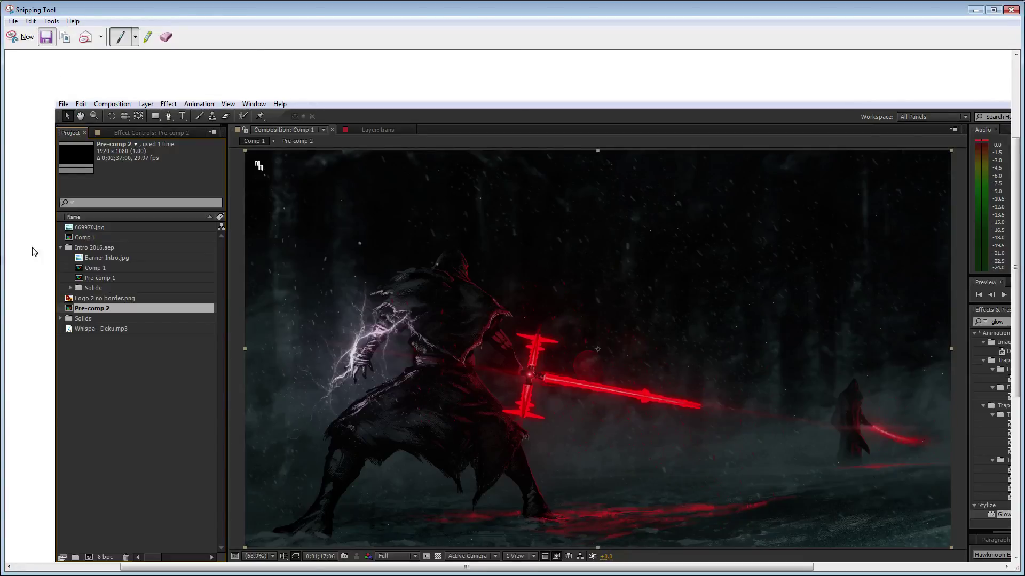
key("ctrl+s")
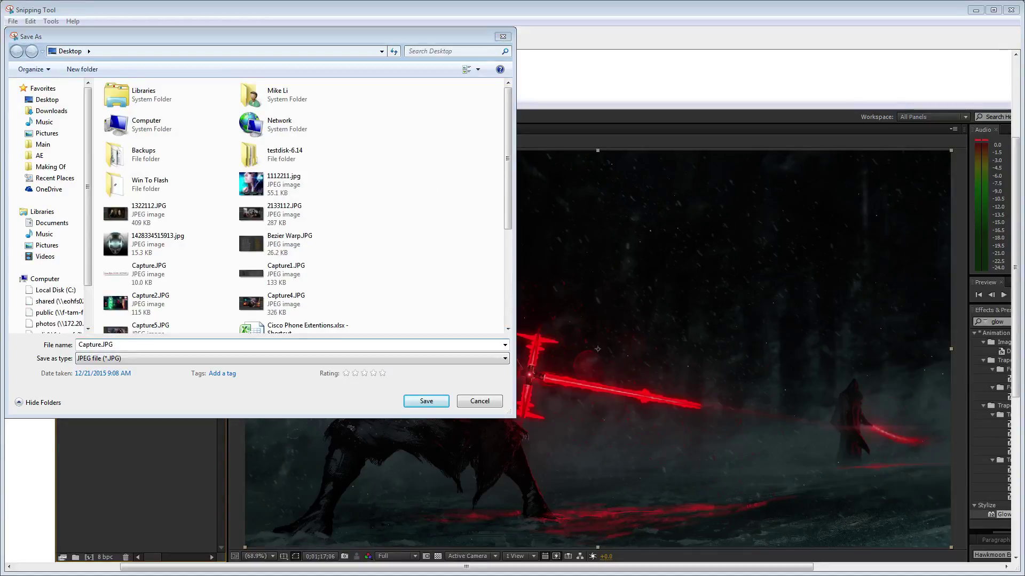
type("3112211")
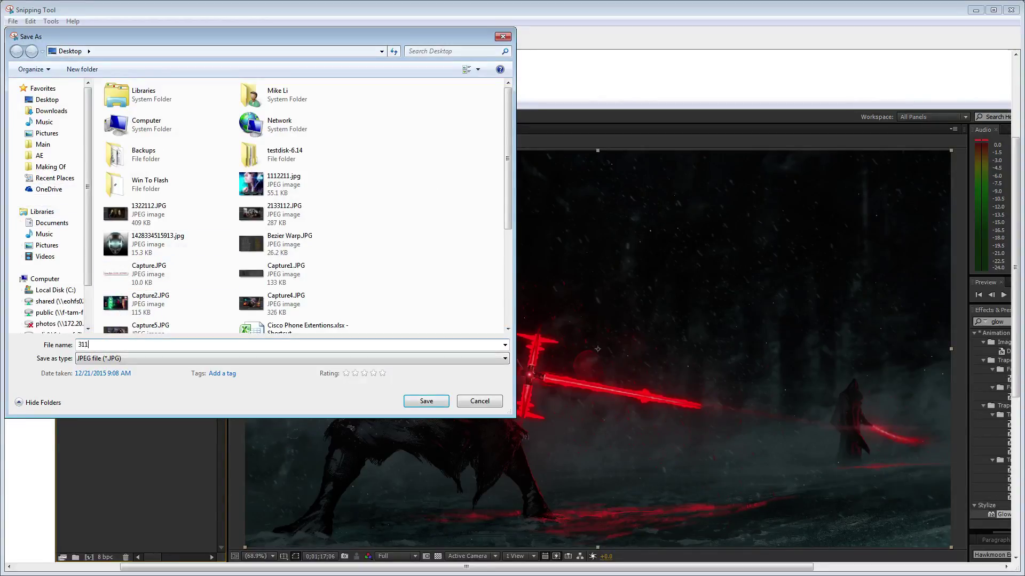
left_click(421, 406)
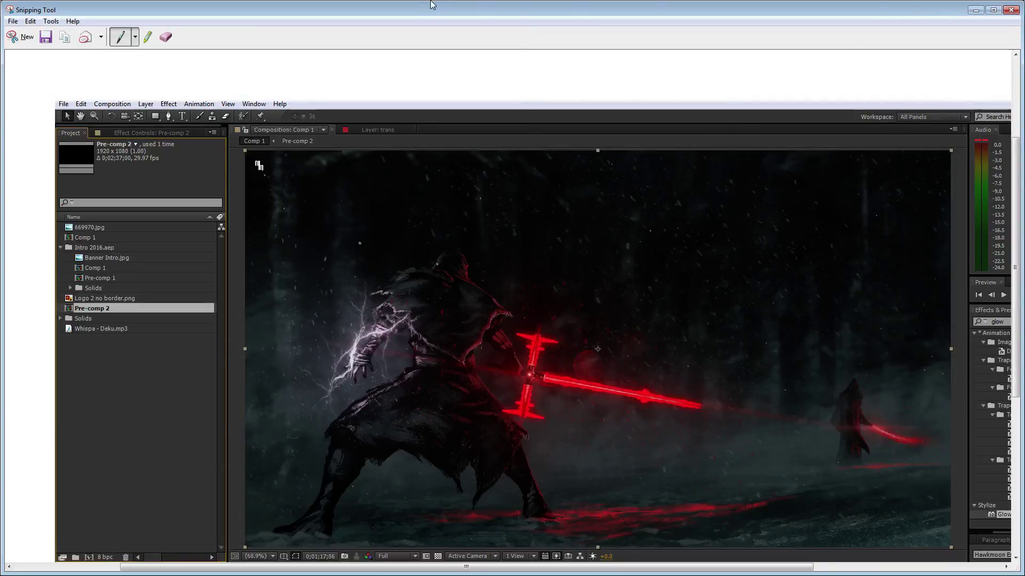
Close Snipping Tool, restore After Effects, view at 50% and zoom the timeline out to the whole comp.
left_click(1011, 10)
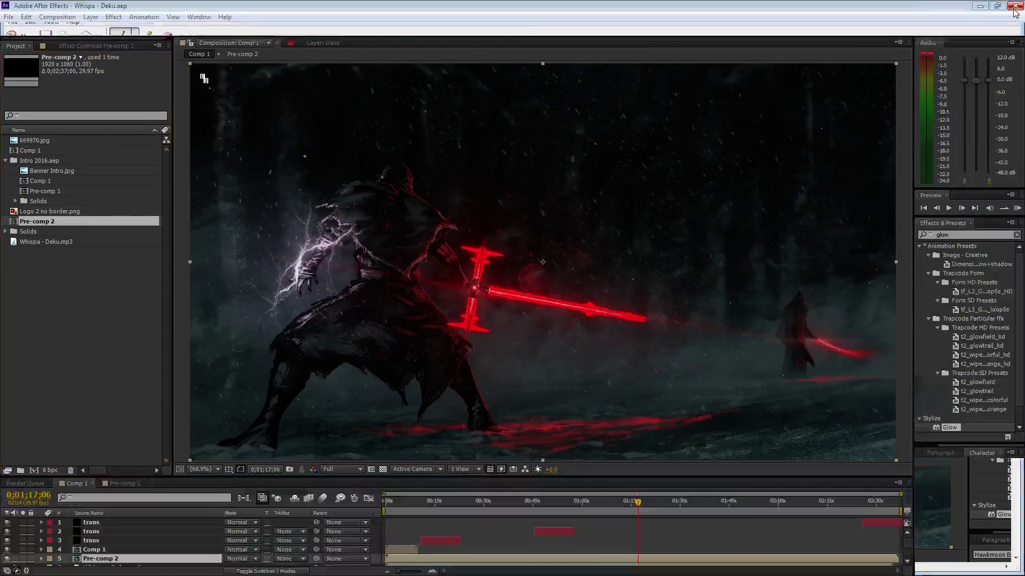
double_click(605, 5)
left_click(206, 465)
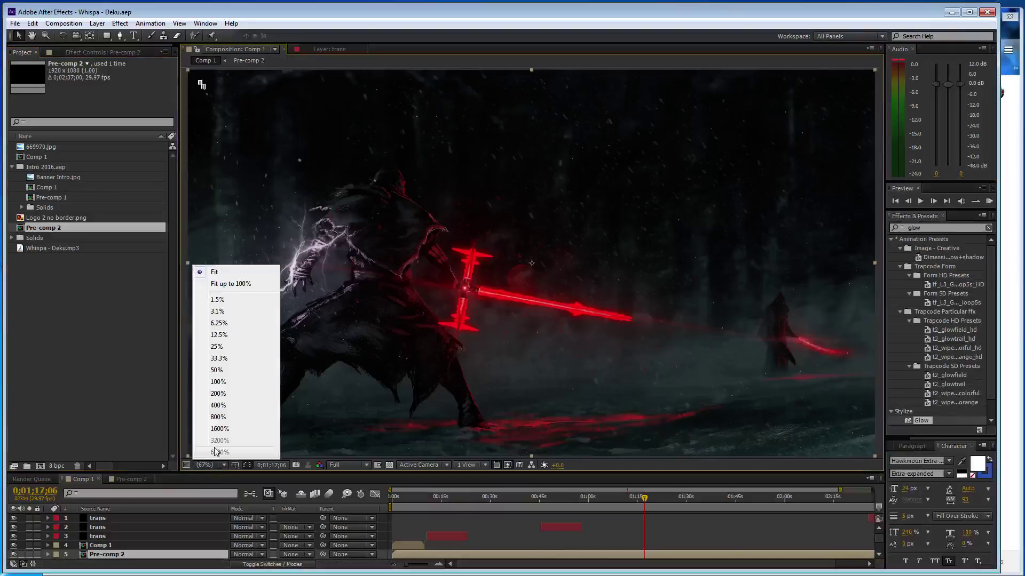
left_click(238, 369)
left_click_drag(454, 473, 789, 448)
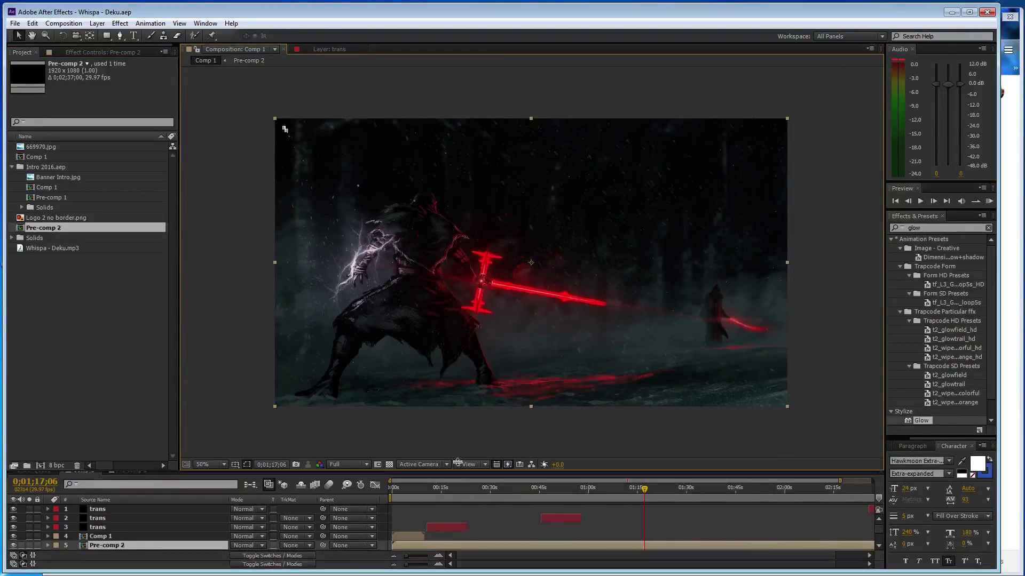
left_click(844, 468)
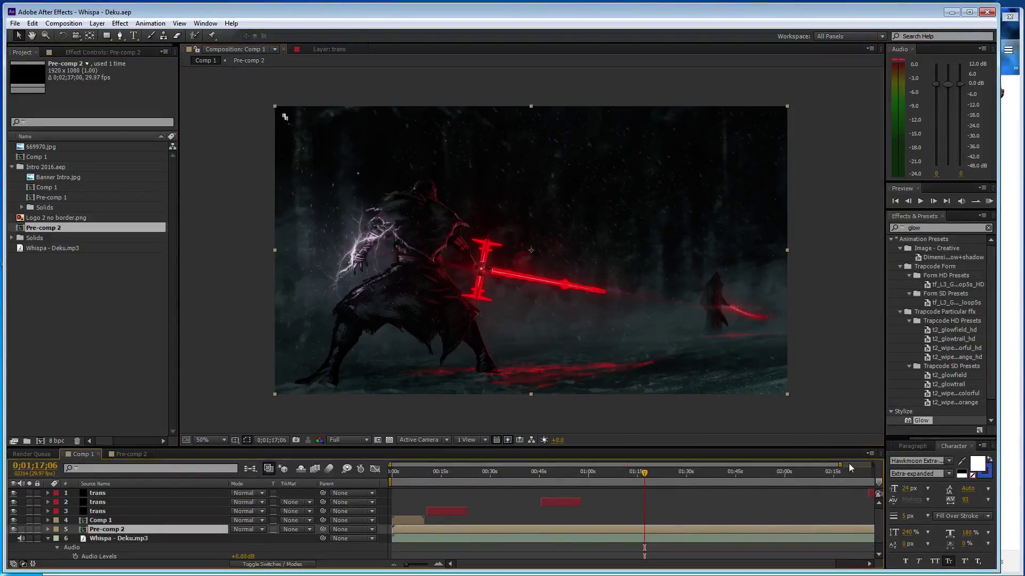
left_click_drag(841, 465, 872, 466)
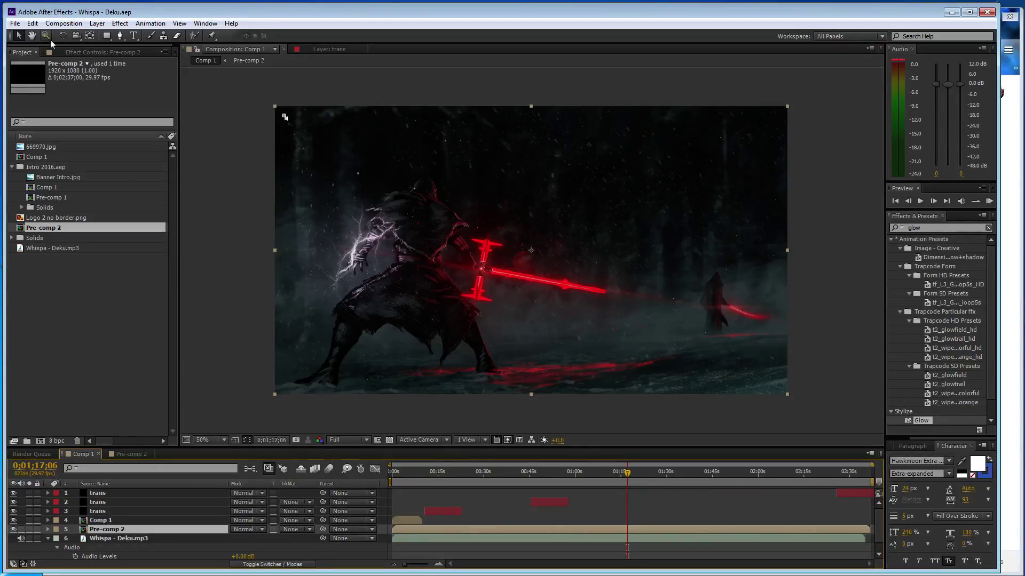
Add Comp 1 to the Render Queue, keeping Lossless as the output format.
left_click(64, 23)
left_click(98, 104)
left_click(42, 453)
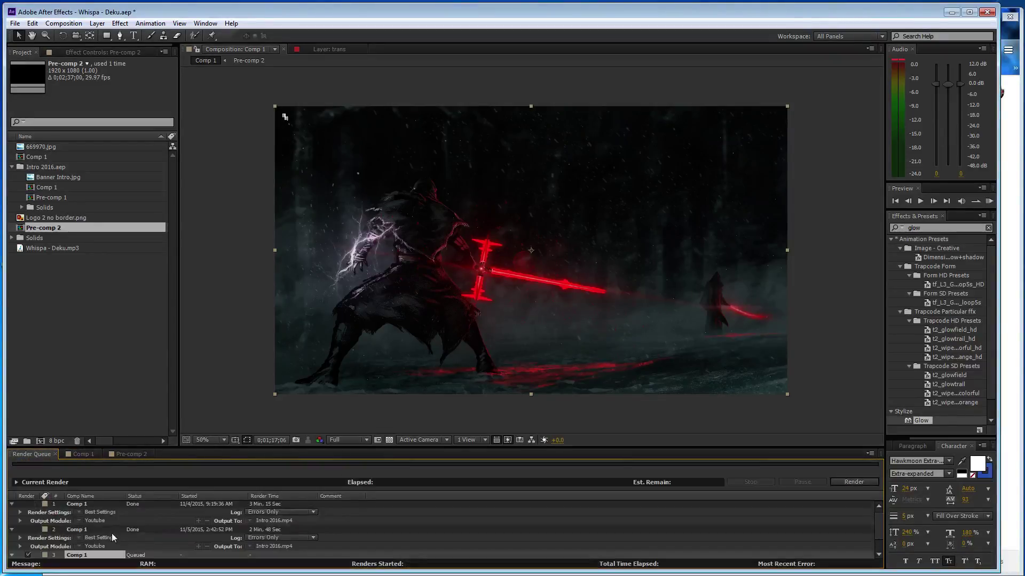
scroll(112, 537, "down", 1)
left_click(79, 555)
left_click(101, 526)
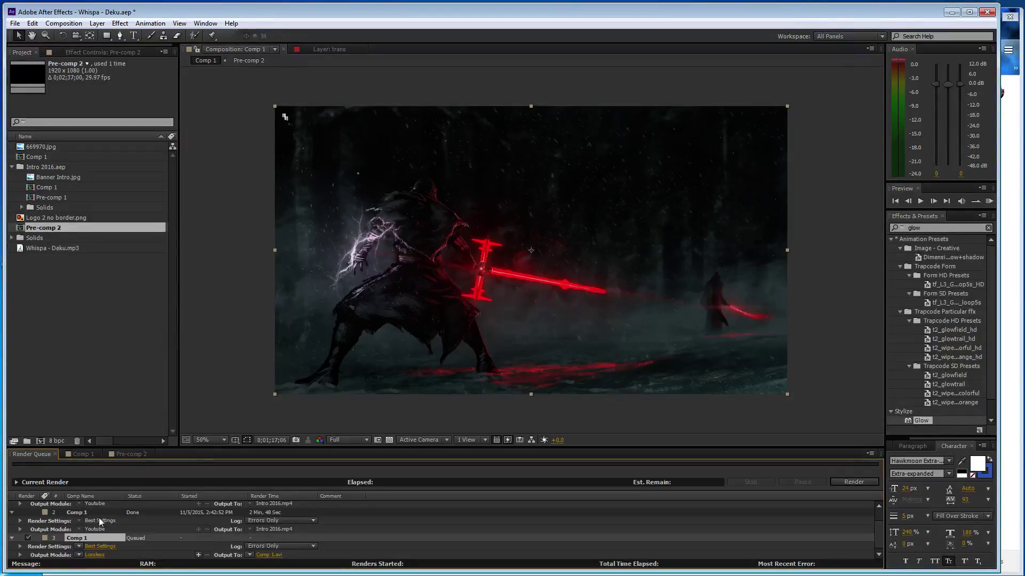